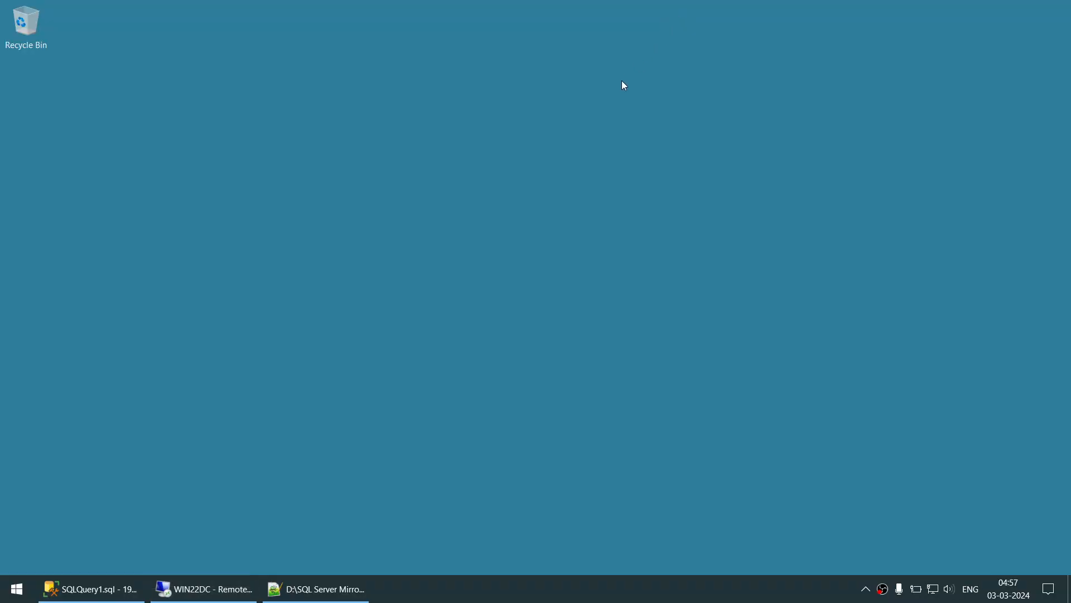
{"action": "left_click", "coordinate": [235, 590]}
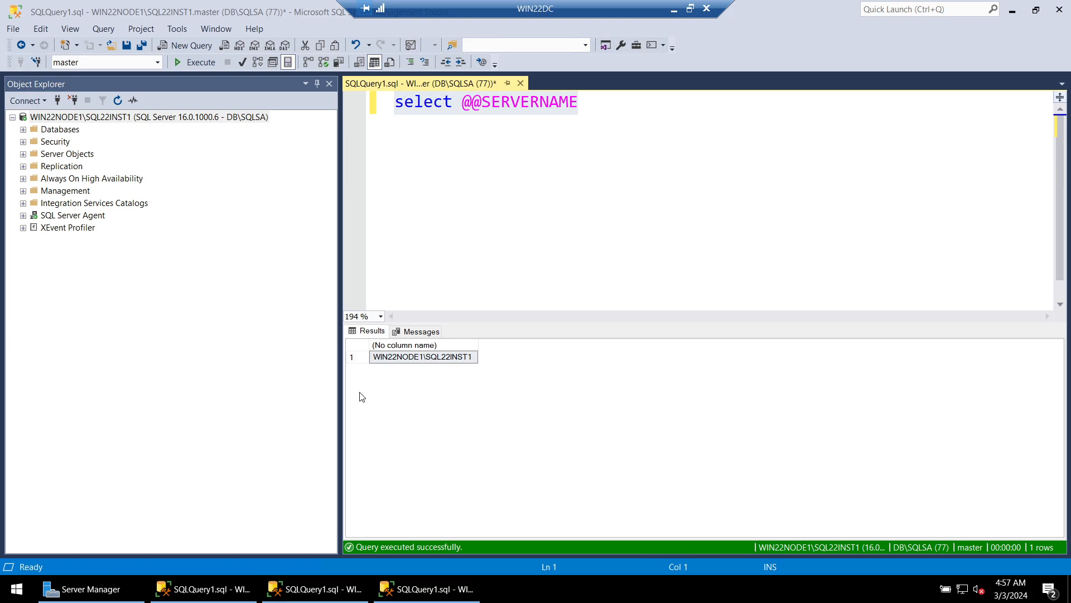
{"action": "left_click", "coordinate": [394, 361]}
{"action": "left_click", "coordinate": [610, 143]}
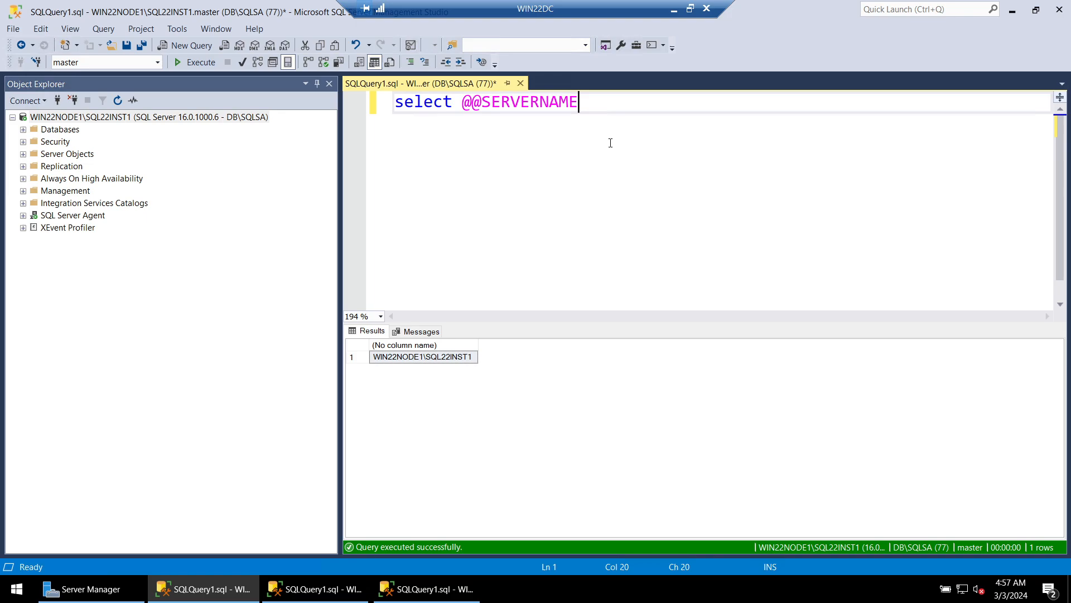
{"action": "key", "text": "Return"}
{"action": "key", "text": "Return"}
{"action": "type", "text": "WIN22NODE1\\SQL22INST1"}
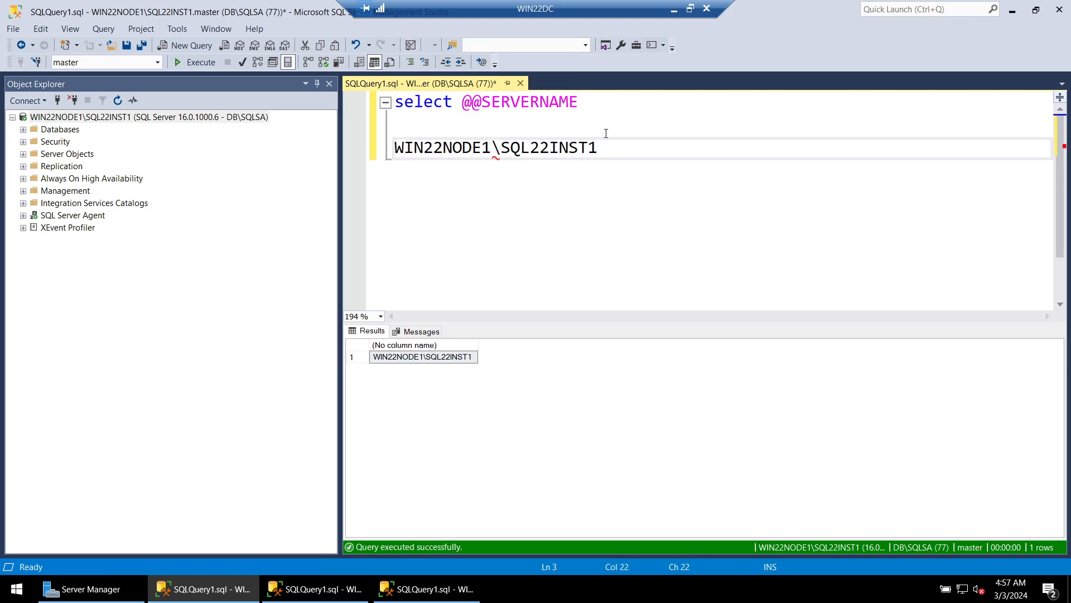
{"action": "left_click_drag", "start_coordinate": [487, 150], "coordinate": [394, 149]}
{"action": "key", "text": "Up"}
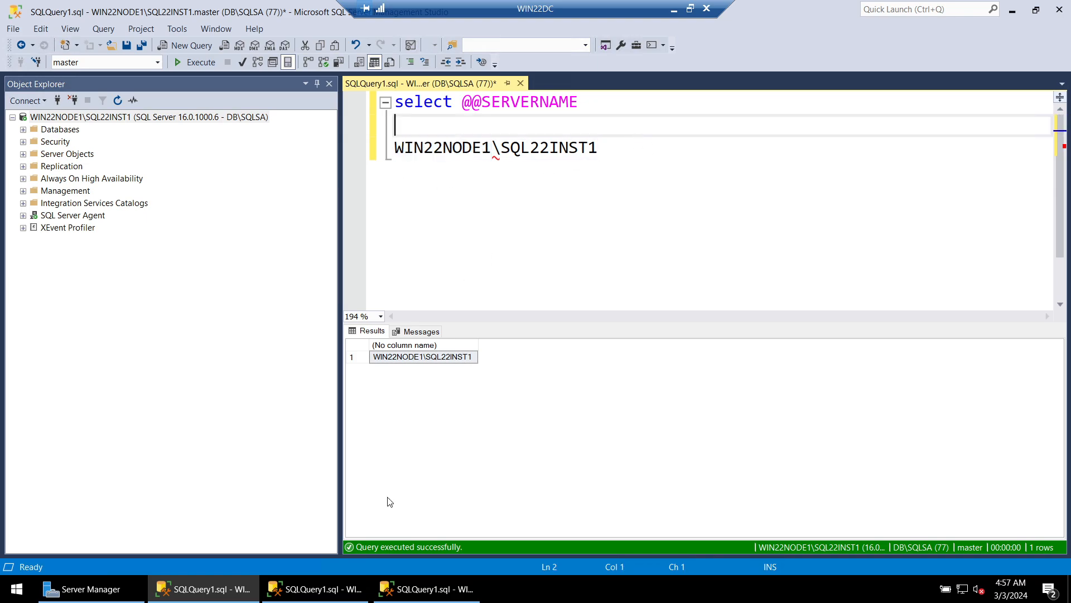
- Copy the server name from the second Management Studio window's results and add it as a second line in the first window's server list
{"action": "left_click", "coordinate": [355, 595]}
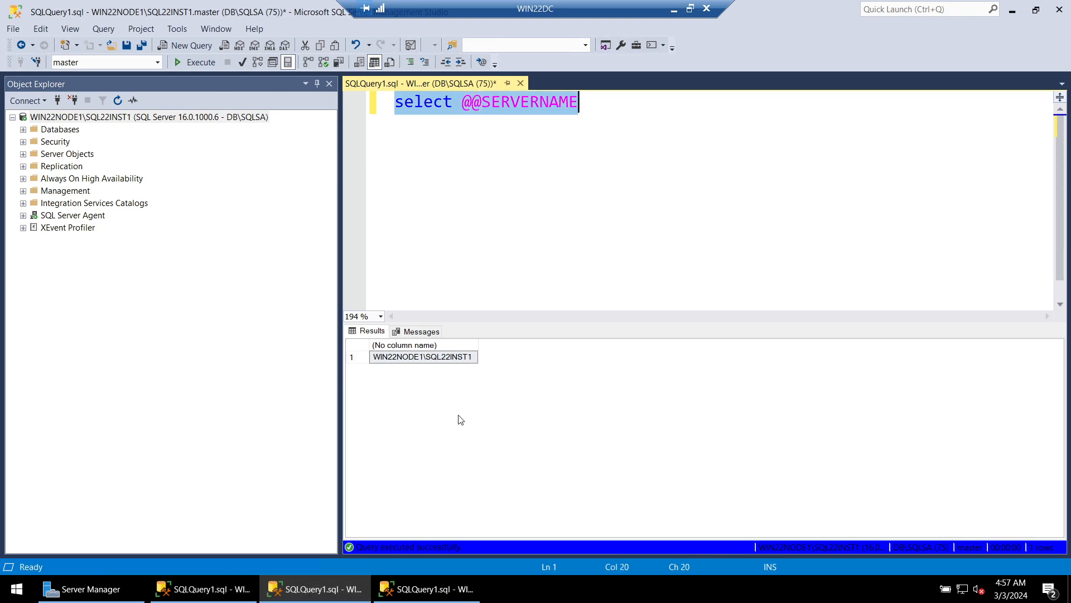
{"action": "left_click", "coordinate": [441, 363]}
{"action": "left_click", "coordinate": [241, 586]}
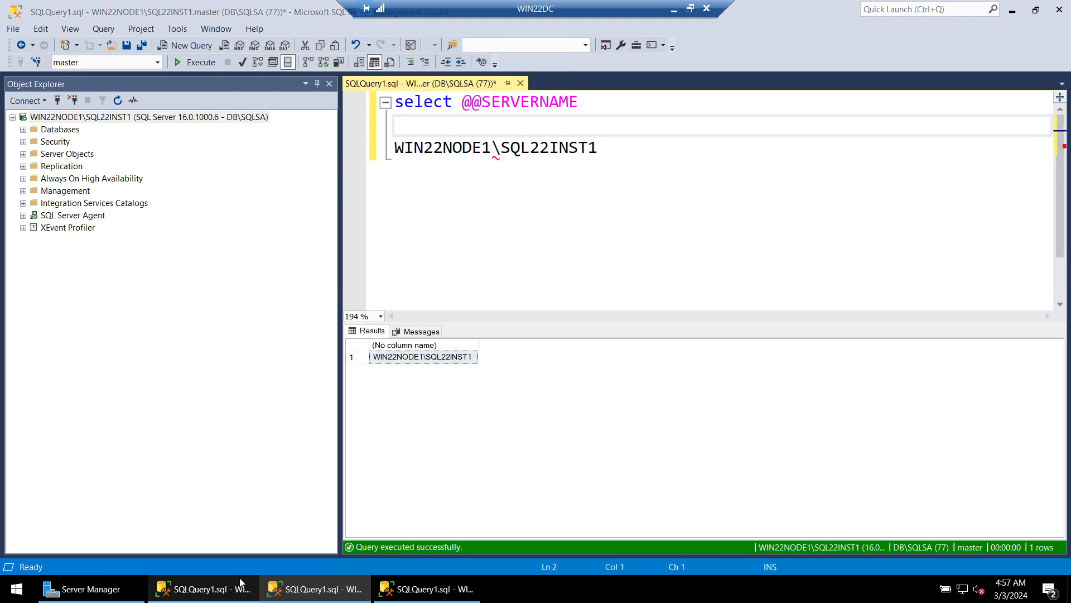
{"action": "left_click", "coordinate": [601, 145]}
{"action": "key", "text": "Return"}
{"action": "type", "text": "WIN22NODE1\\SQL22INST1"}
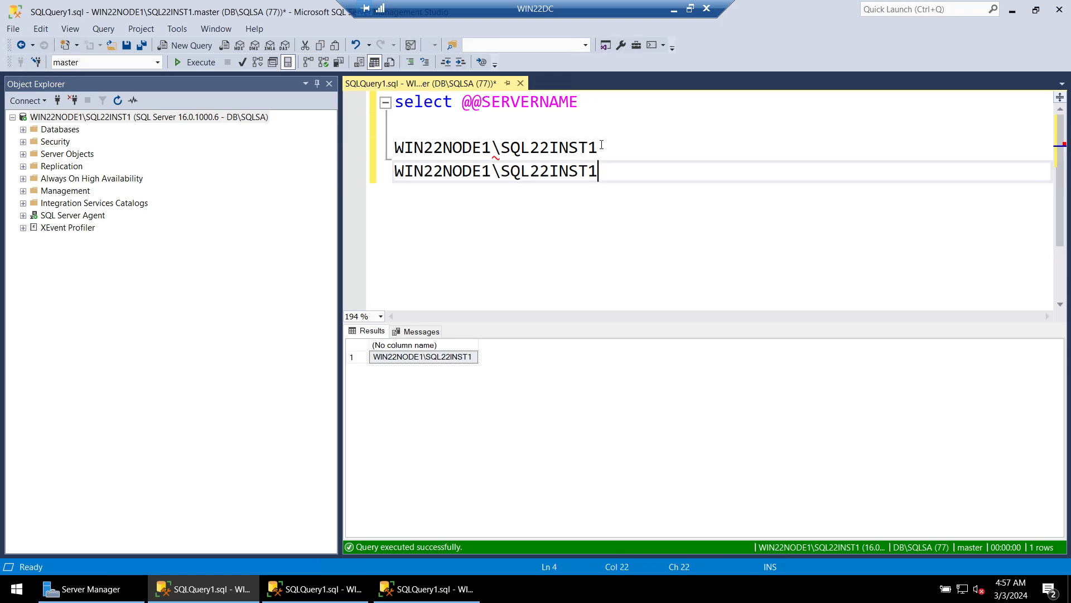
- Copy WIN22NODE3\SQL22INST1 from the third Management Studio window's results and add it as the third line of the first window's server list
{"action": "left_click", "coordinate": [442, 587]}
{"action": "left_click", "coordinate": [436, 359]}
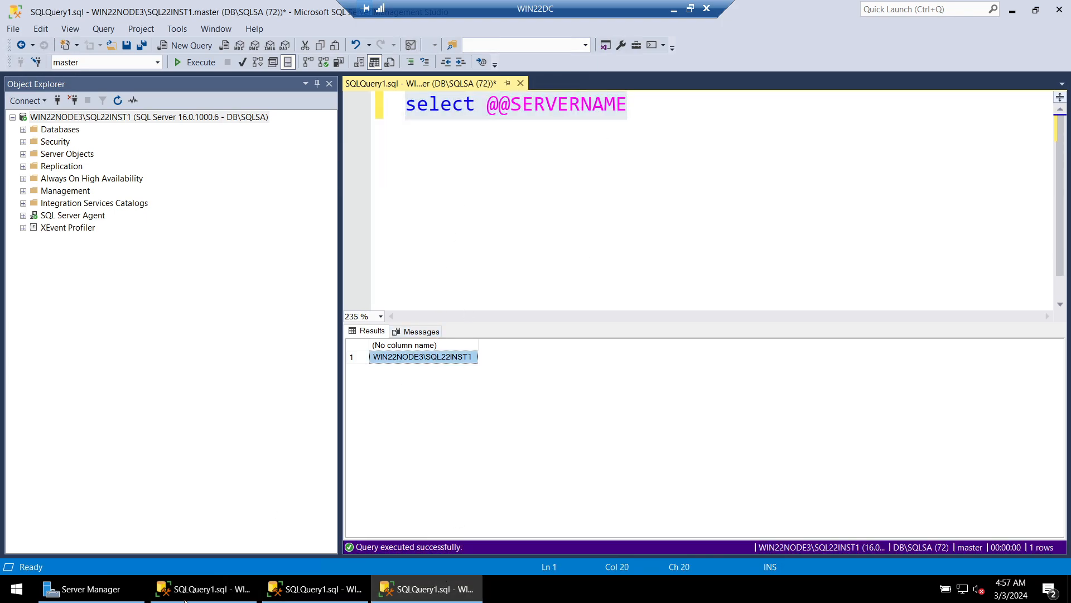
{"action": "left_click", "coordinate": [203, 589]}
{"action": "key", "text": "Return"}
{"action": "type", "text": "WIN22NODE3\\SQL22INST1"}
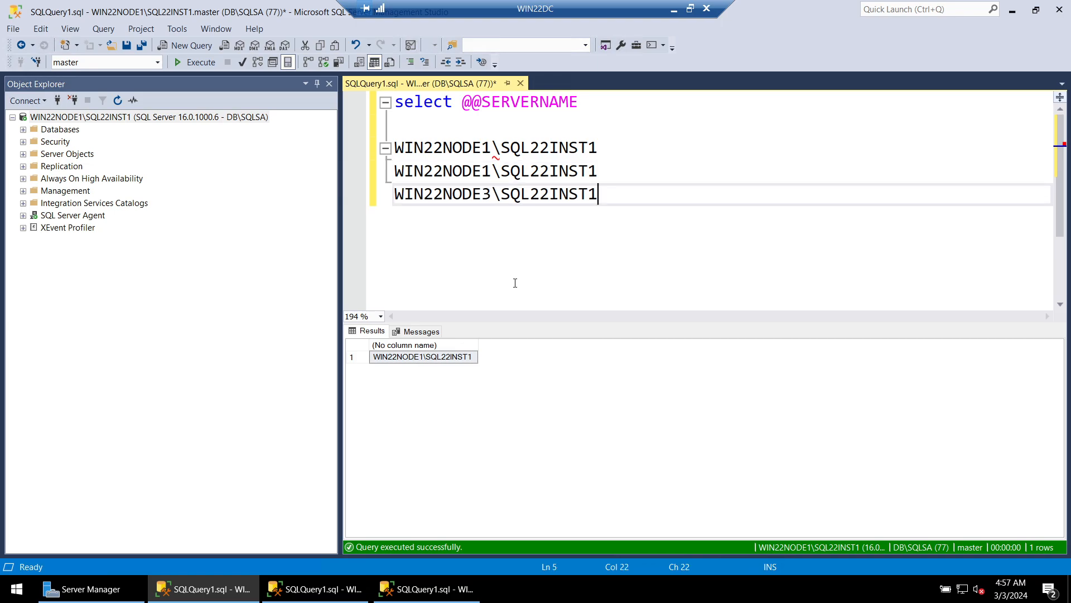
- Change the node number in the second listed server name to 2, making it WIN22NODE2\SQL22INST1
{"action": "left_click_drag", "start_coordinate": [501, 148], "coordinate": [609, 147]}
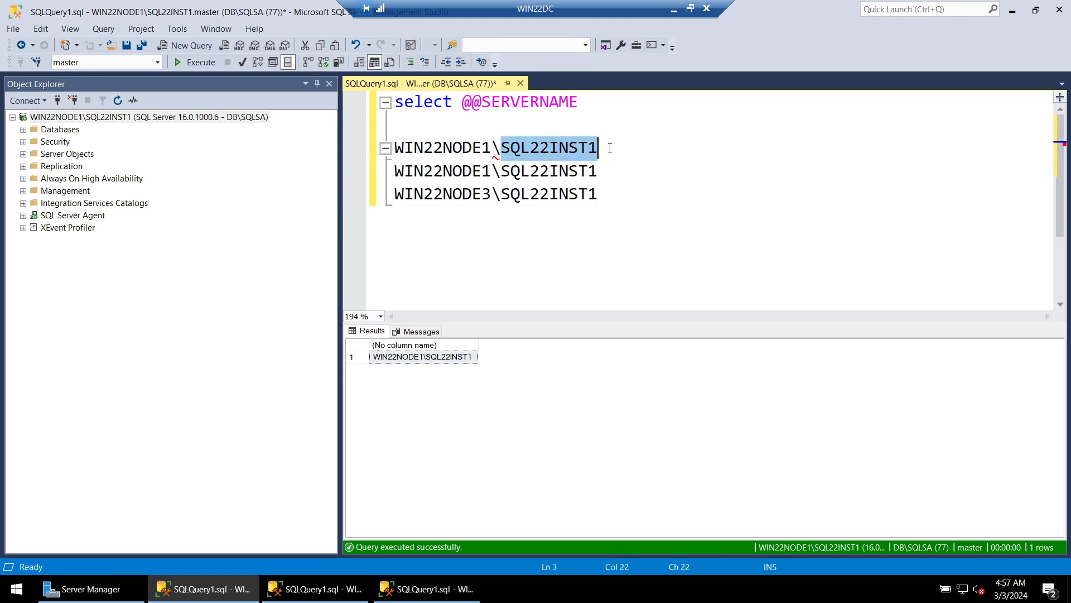
{"action": "left_click", "coordinate": [492, 148]}
{"action": "key", "text": "Down"}
{"action": "key", "text": "shift+Left"}
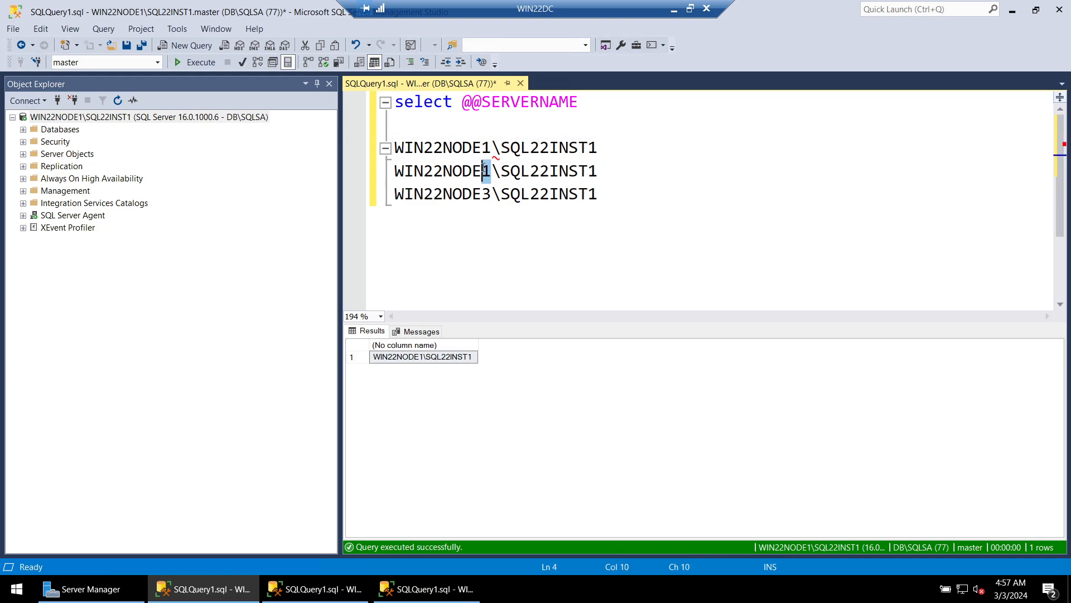
{"action": "type", "text": "2"}
- In the second Management Studio window, disconnect the current server and connect Object Explorer to WIN22NODE2\SQL22INST1 with Windows Authentication
{"action": "left_click", "coordinate": [314, 589]}
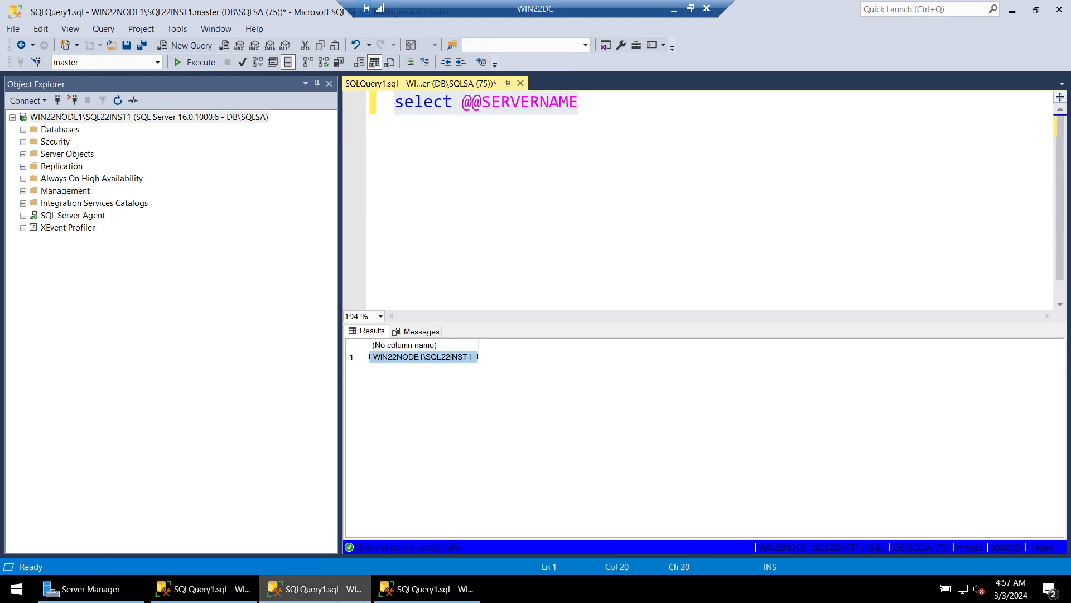
{"action": "left_click", "coordinate": [224, 598]}
{"action": "left_click", "coordinate": [314, 588]}
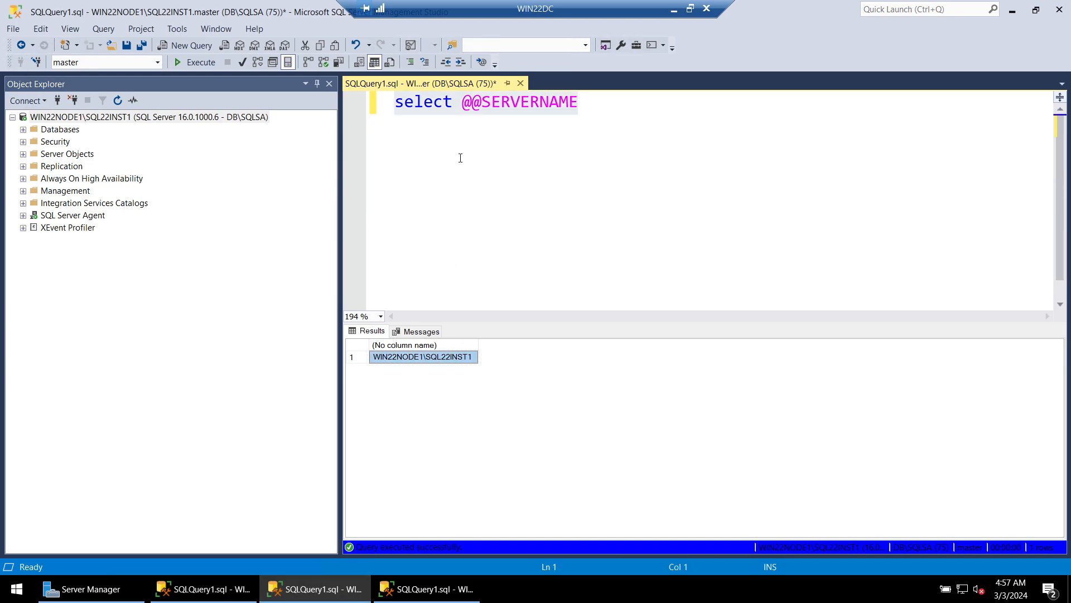
{"action": "right_click", "coordinate": [48, 117]}
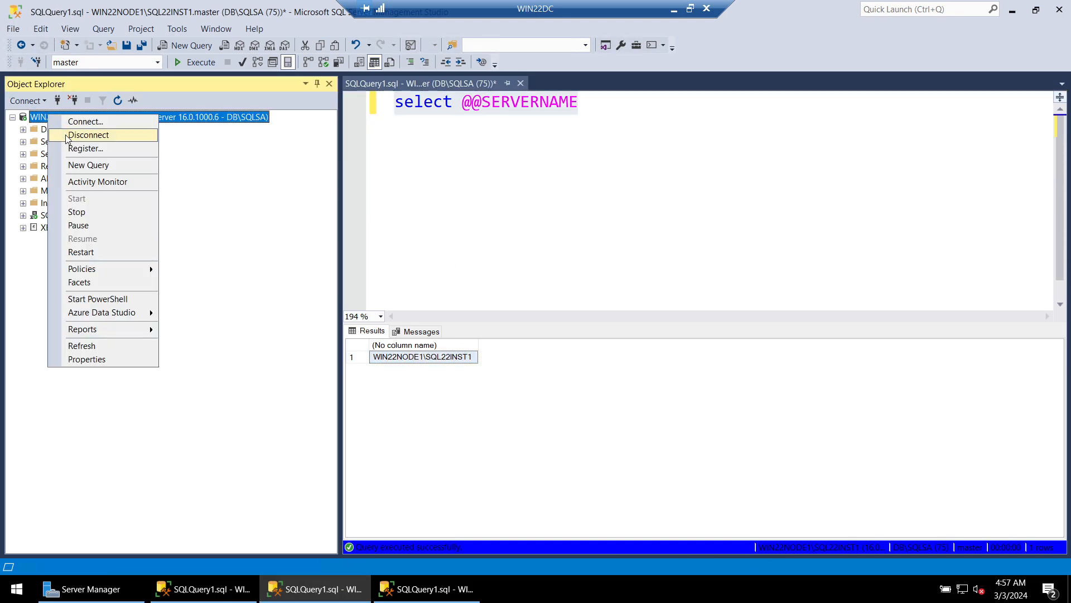
{"action": "left_click", "coordinate": [63, 132]}
{"action": "left_click", "coordinate": [28, 100]}
{"action": "left_click", "coordinate": [47, 113]}
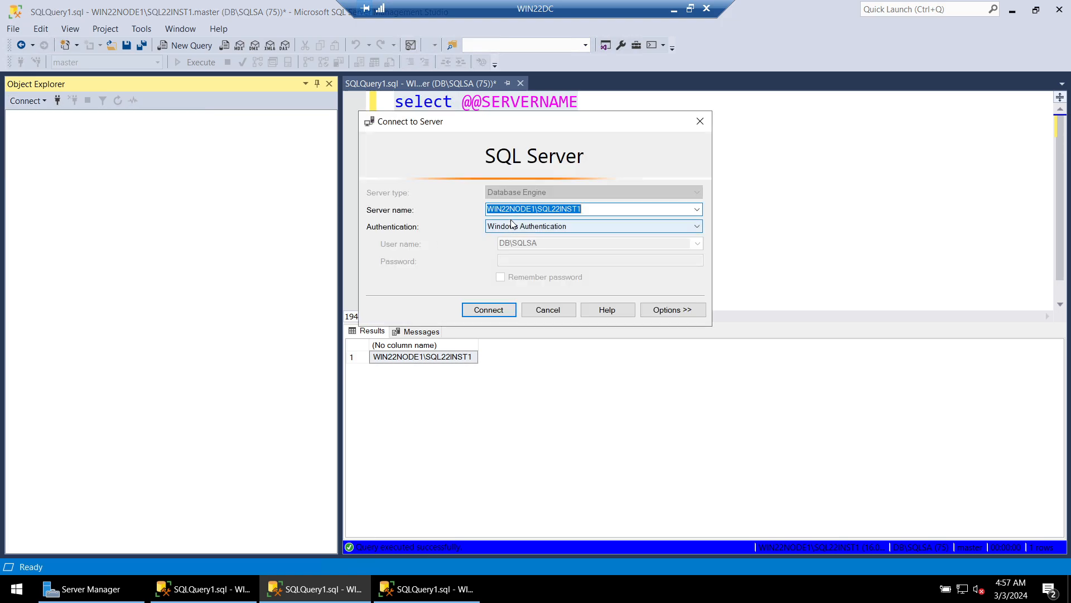
{"action": "left_click", "coordinate": [530, 209]}
{"action": "type", "text": "2"}
{"action": "left_click", "coordinate": [509, 308]}
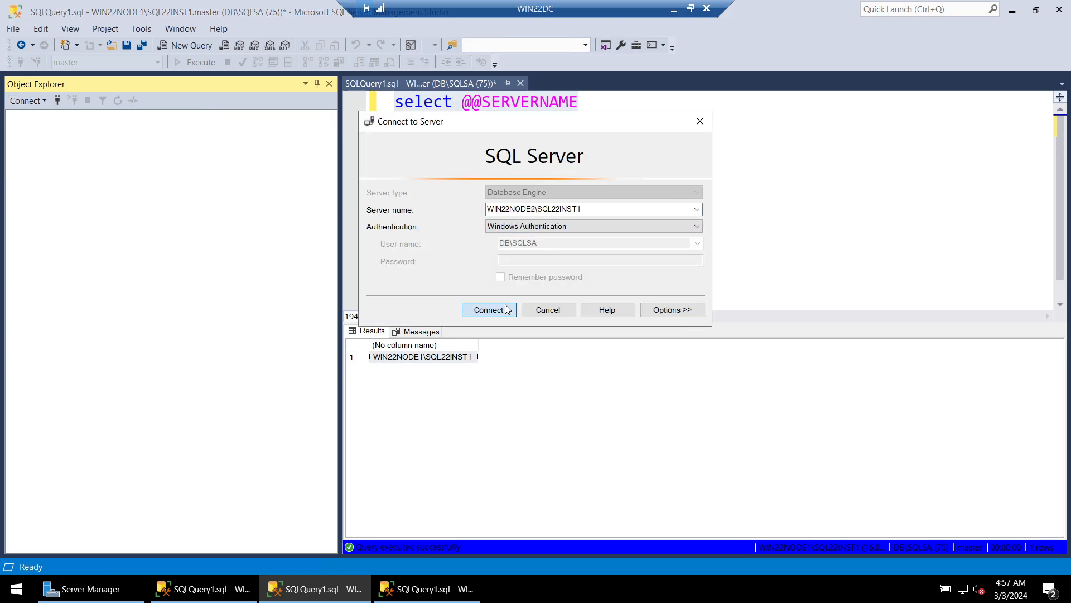
{"action": "left_click", "coordinate": [540, 194]}
{"action": "key", "text": "ctrl+a"}
{"action": "key", "text": "ctrl+c"}
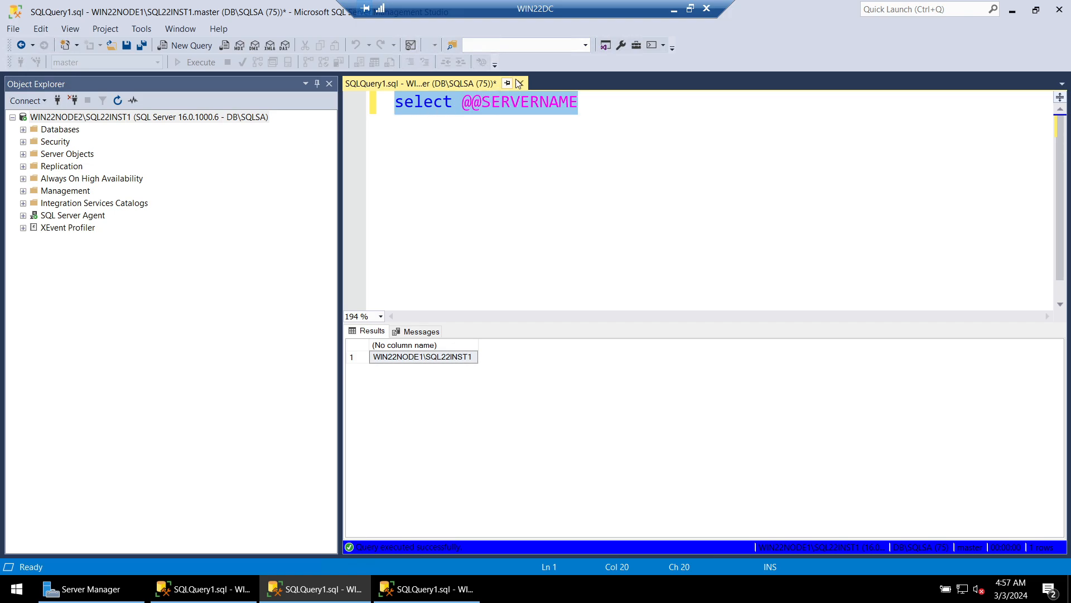
{"action": "left_click", "coordinate": [521, 83]}
{"action": "left_click", "coordinate": [601, 381]}
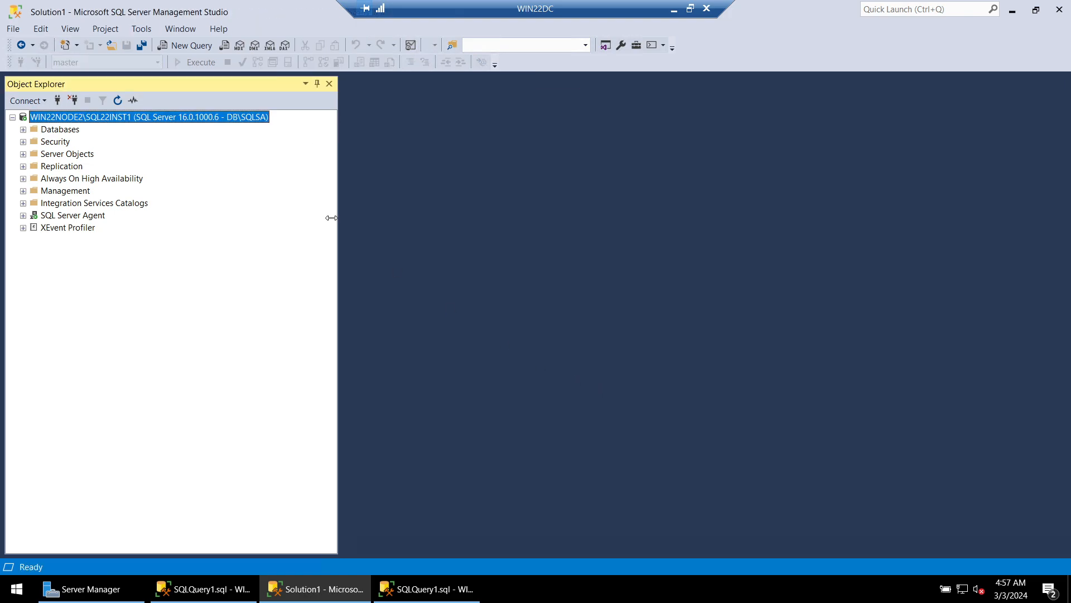
{"action": "right_click", "coordinate": [215, 121]}
{"action": "left_click", "coordinate": [253, 173]}
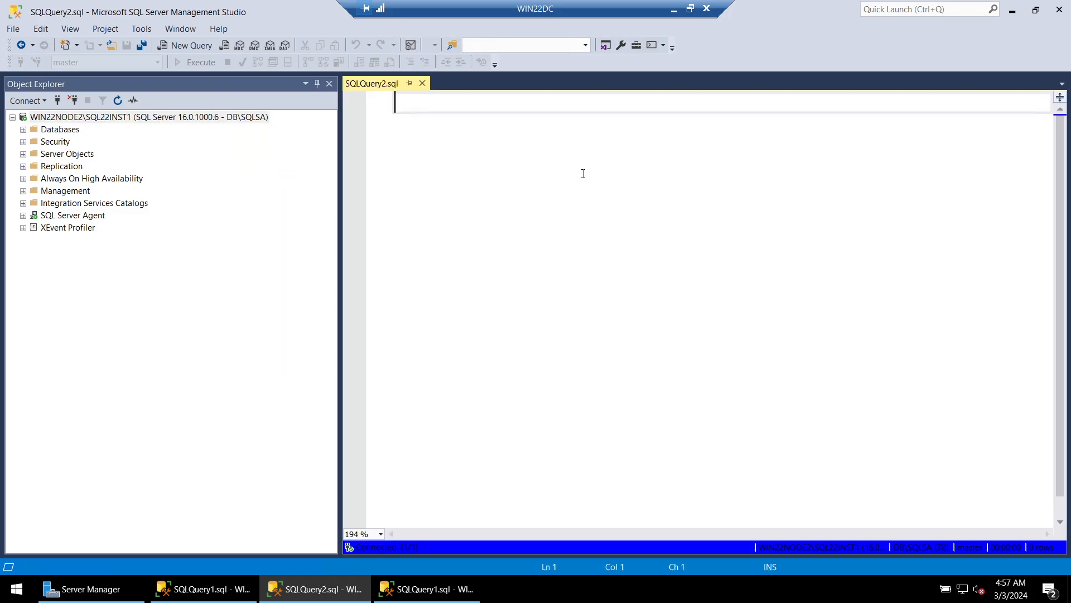
{"action": "key", "text": "ctrl+v"}
{"action": "key", "text": "ctrl+a"}
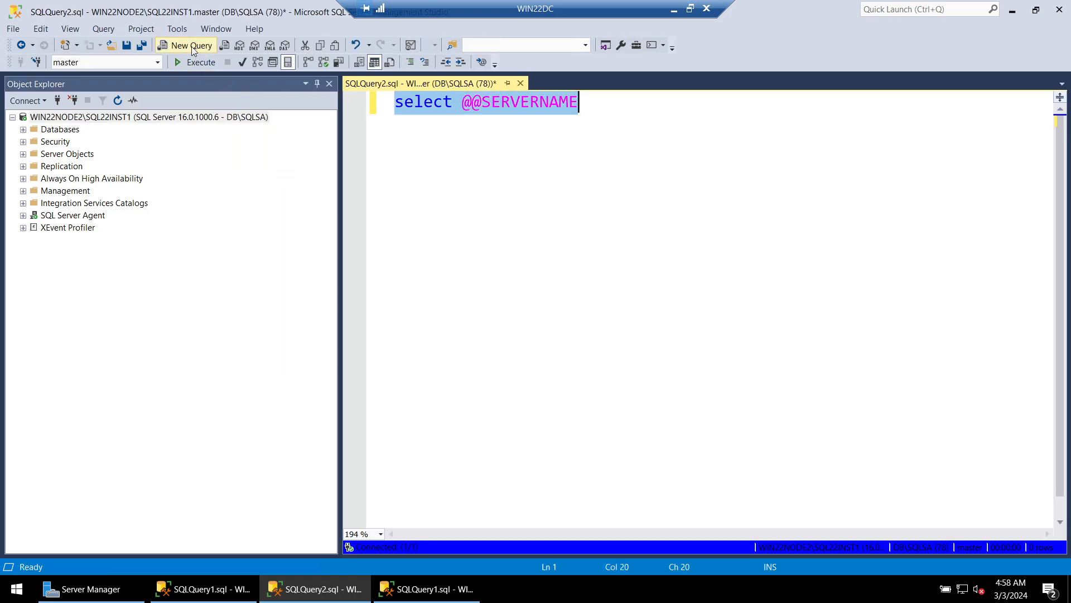
{"action": "left_click", "coordinate": [195, 62]}
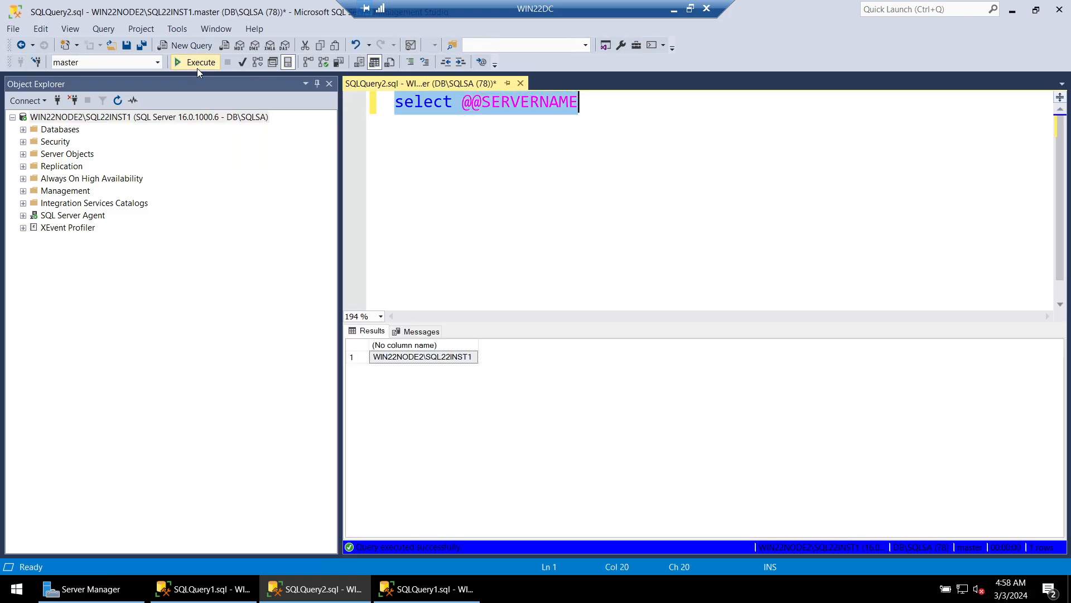
- Copy the returned server name and replace the second entry of the first window's server list with WIN22NODE2\SQL22INST1
{"action": "left_click", "coordinate": [437, 358]}
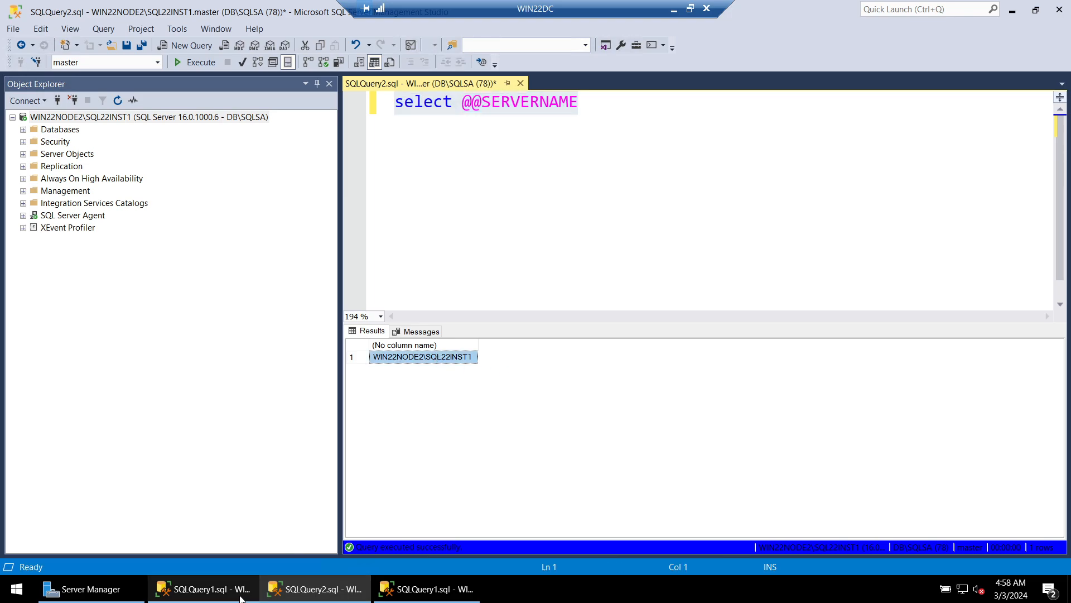
{"action": "left_click", "coordinate": [202, 600]}
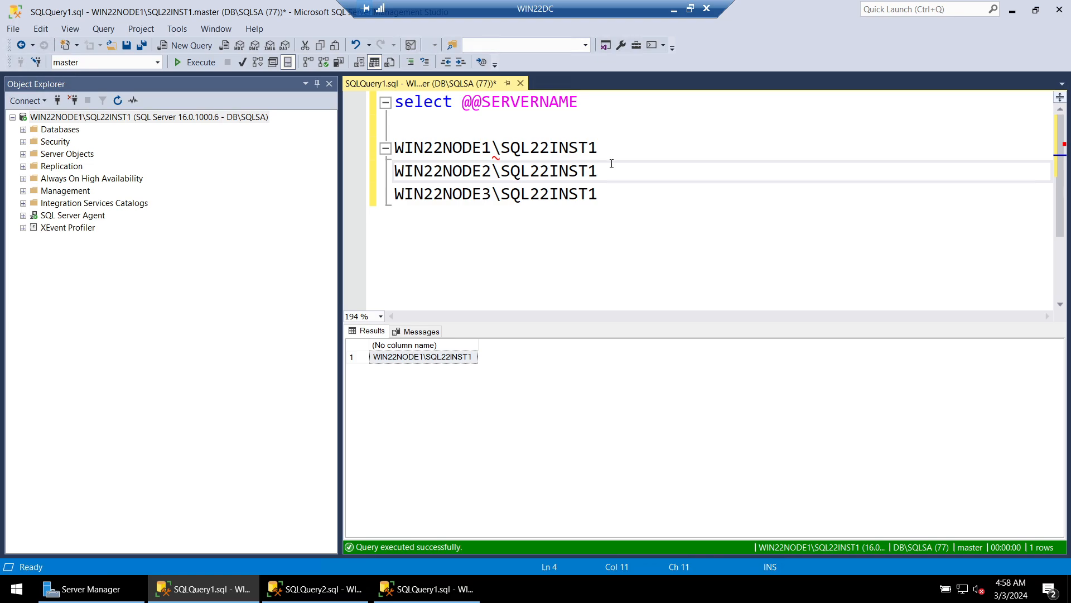
{"action": "left_click_drag", "start_coordinate": [611, 165], "coordinate": [308, 168]}
{"action": "type", "text": "WIN22NODE2\\SQL22INST1"}
- Comment out the three server name lines by prefixing each with --
{"action": "left_click", "coordinate": [398, 149]}
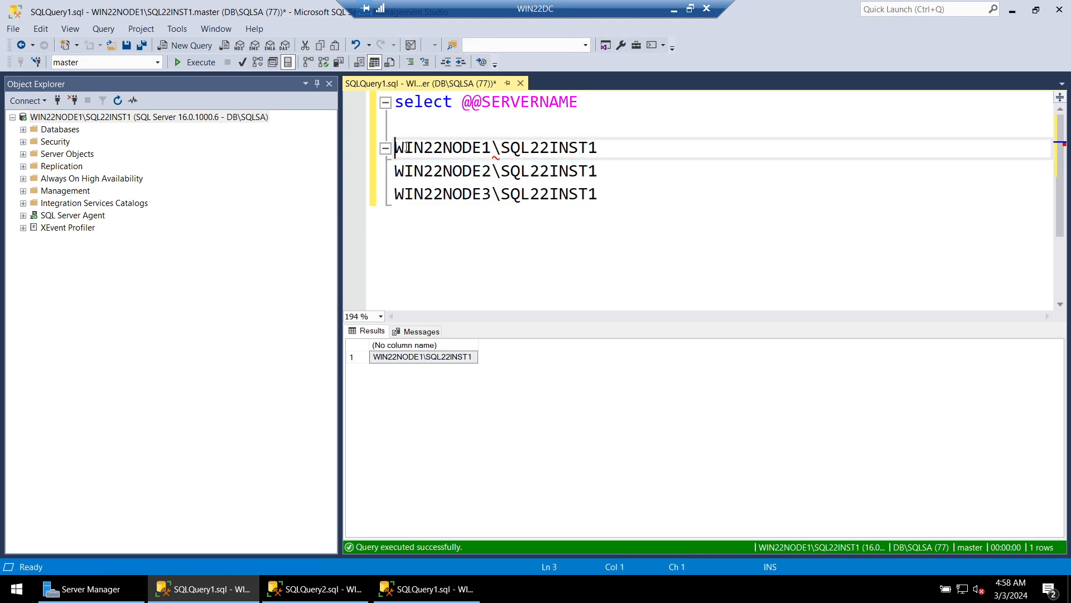
{"action": "type", "text": "--"}
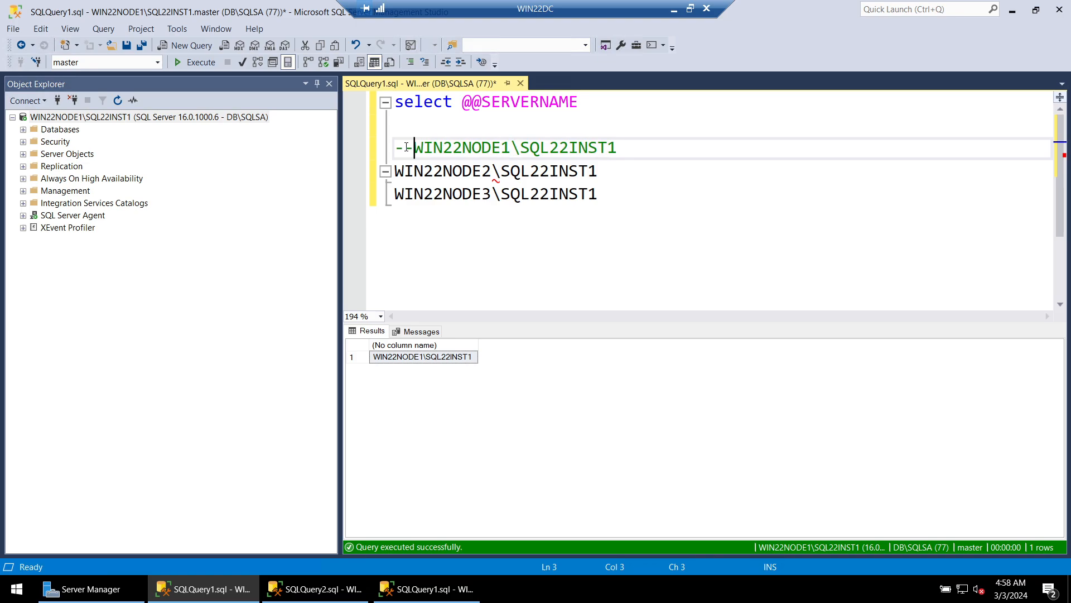
{"action": "double_click", "coordinate": [399, 147]}
{"action": "key", "text": "ctrl+c"}
{"action": "left_click", "coordinate": [395, 170]}
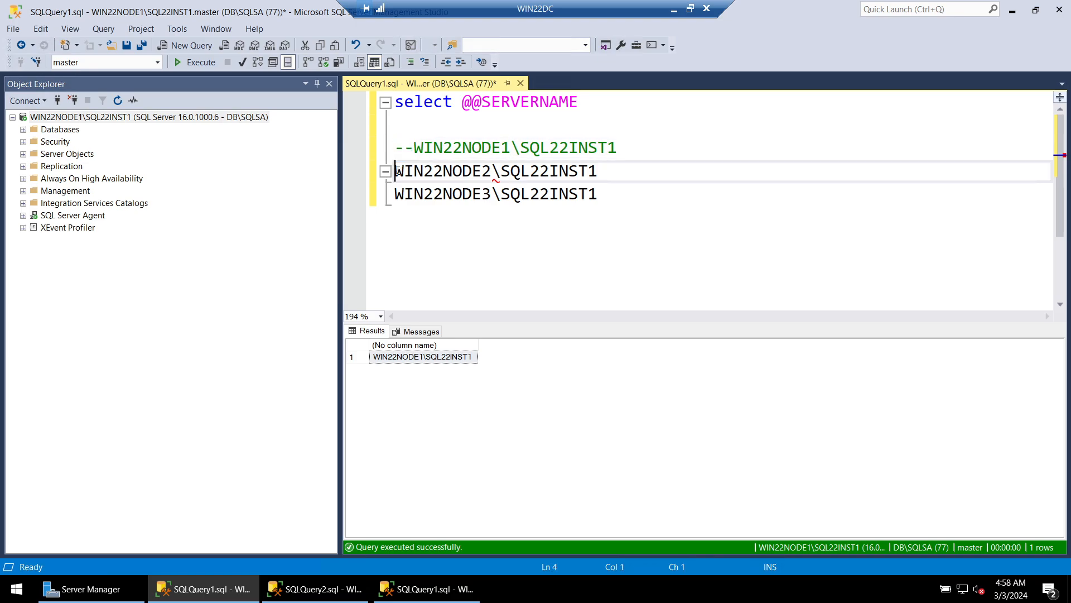
{"action": "key", "text": "ctrl+v"}
{"action": "left_click", "coordinate": [396, 194]}
{"action": "key", "text": "ctrl+v"}
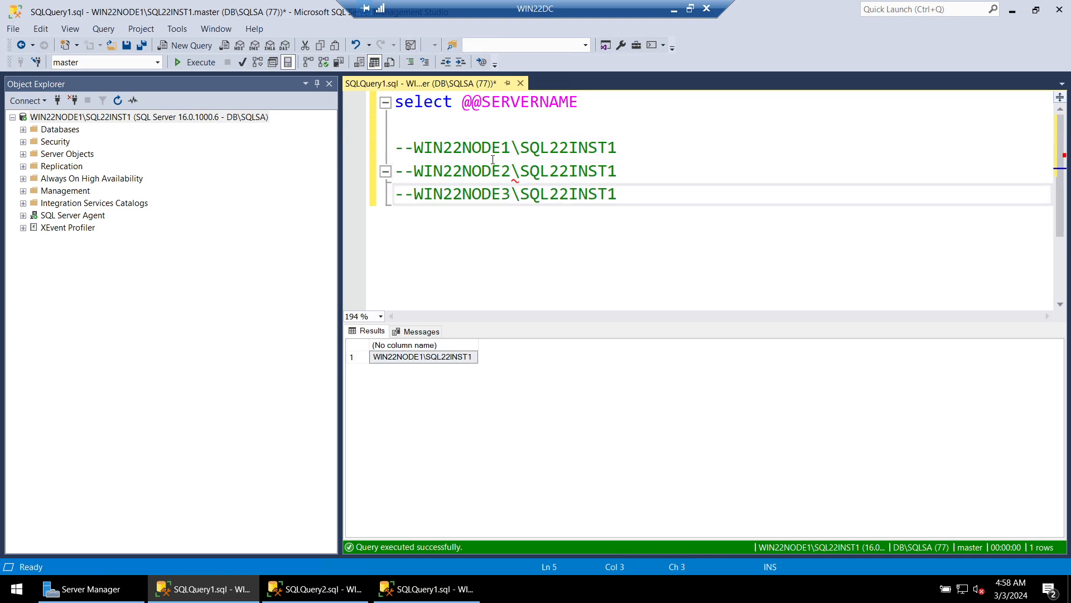
- Append "- Principal" to the WIN22NODE1 comment line and "- Mirror/Secondary" to the WIN22NODE2 comment line
{"action": "left_click", "coordinate": [614, 153]}
{"action": "type", "text": "- "}
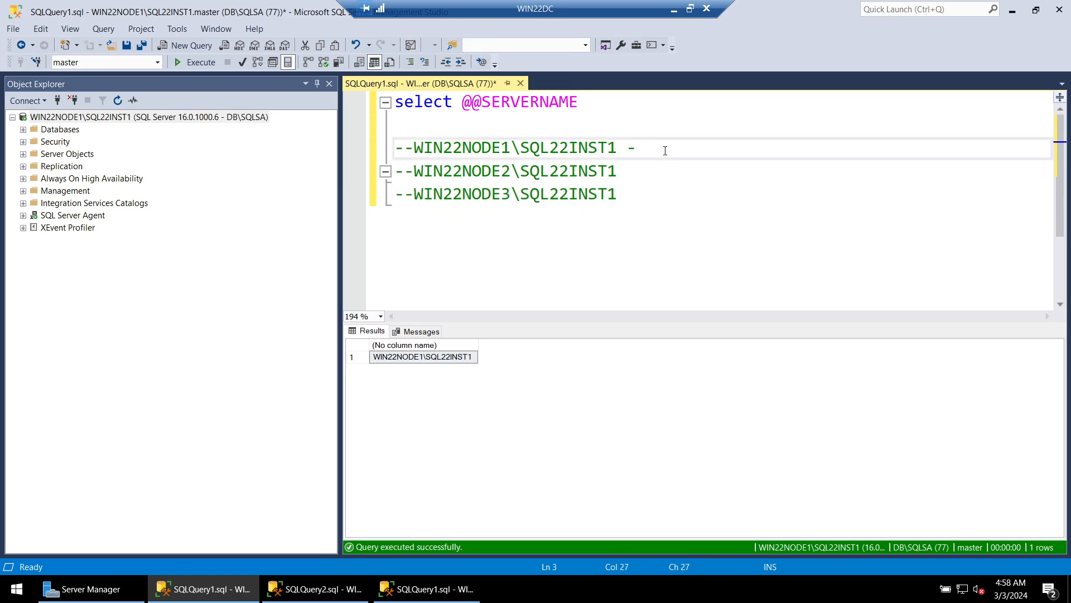
{"action": "type", "text": "Principal"}
{"action": "key", "text": "Down"}
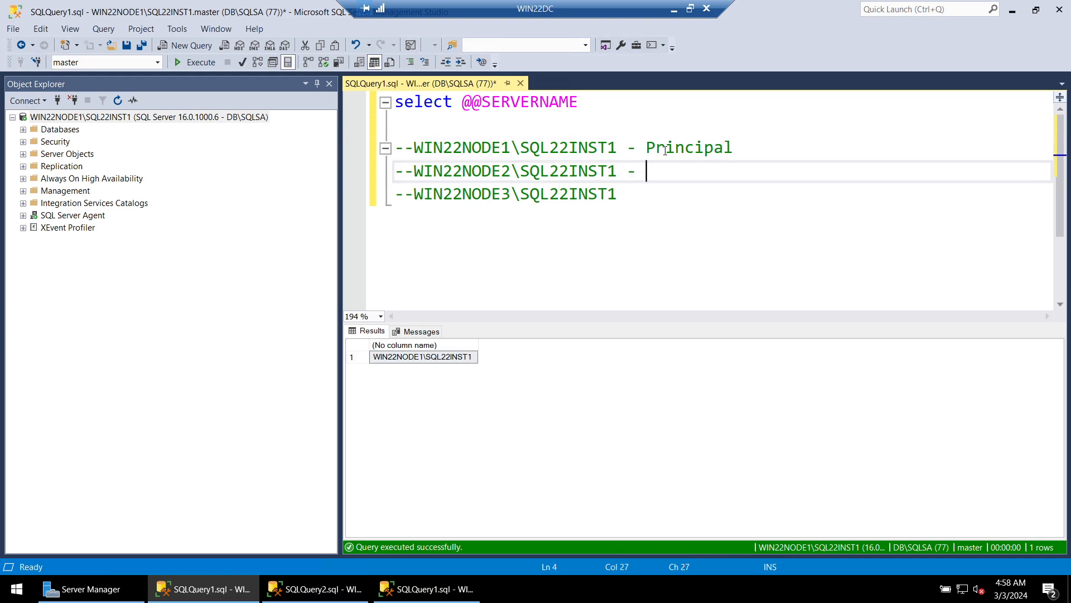
{"action": "type", "text": "Mirror/"}
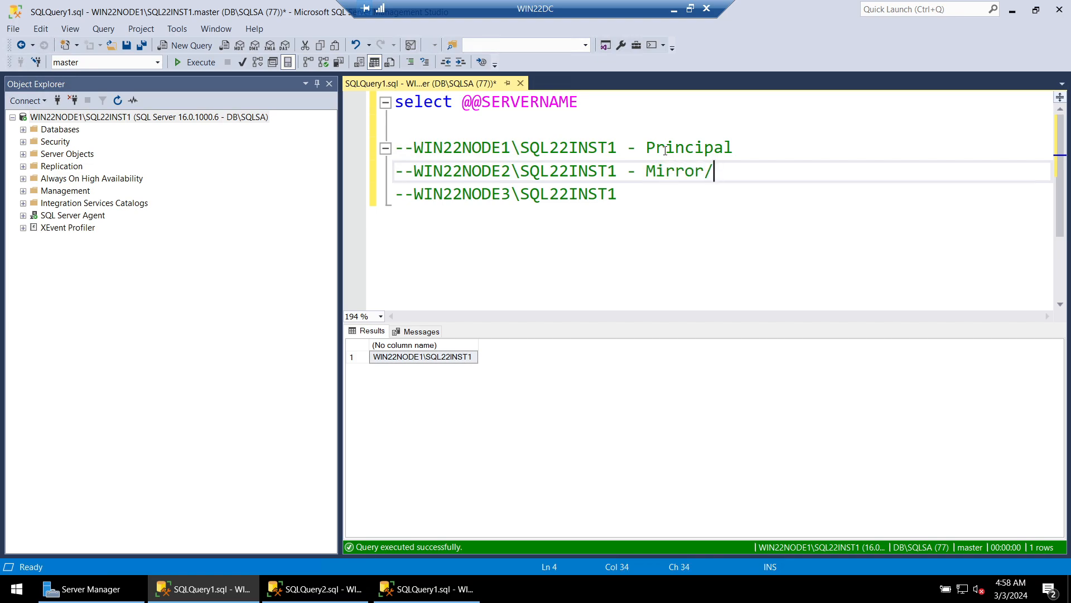
{"action": "type", "text": "Secondary"}
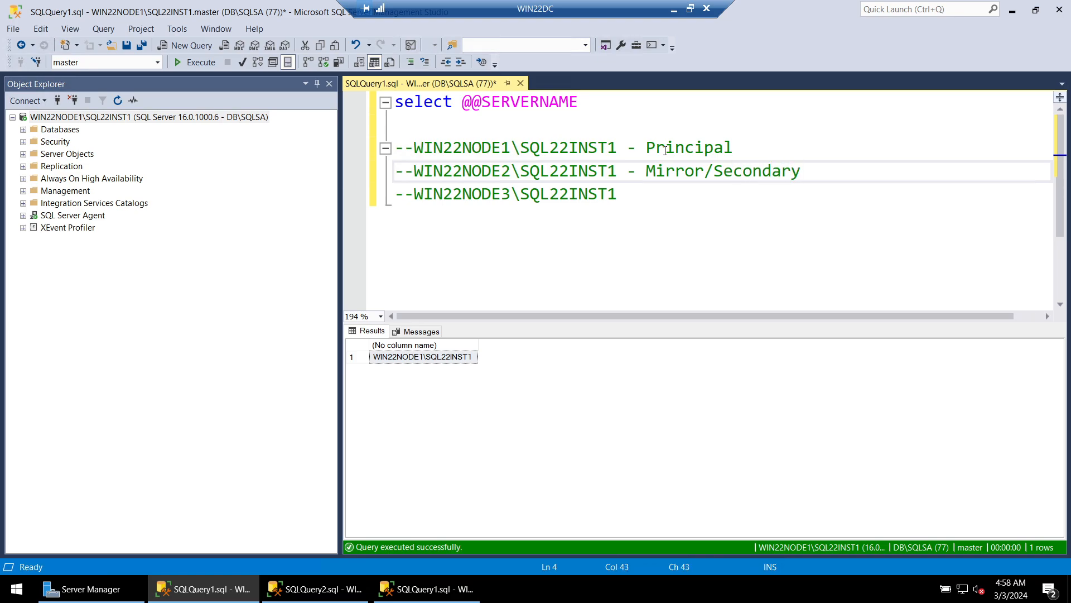
- Append "- Witness Optional" to the WIN22NODE3 comment line and highlight that whole line
{"action": "key", "text": "Down"}
{"action": "type", "text": "- W"}
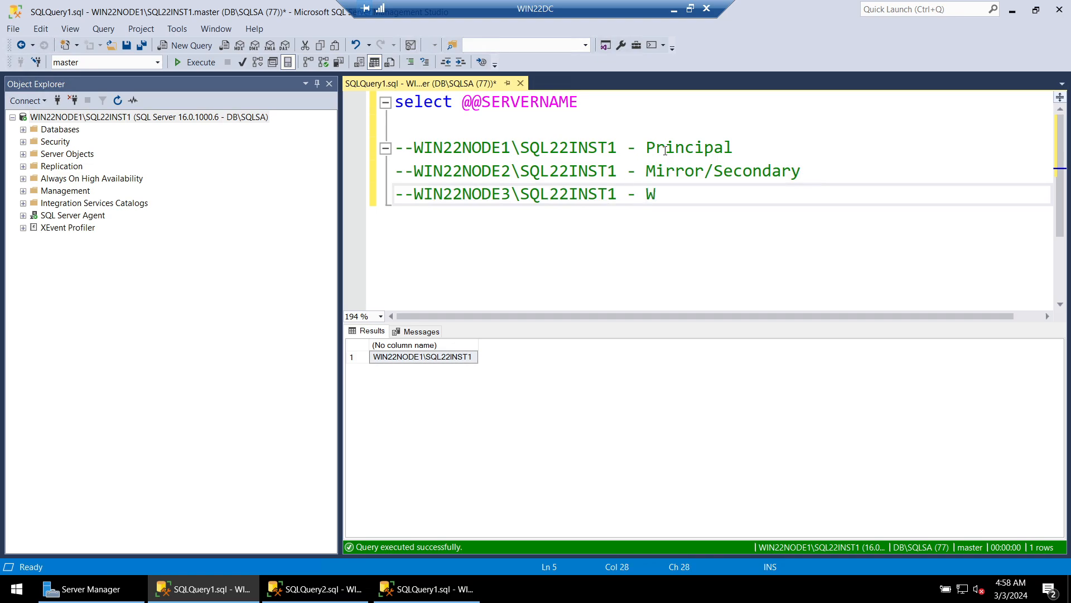
{"action": "type", "text": "itness Opt"}
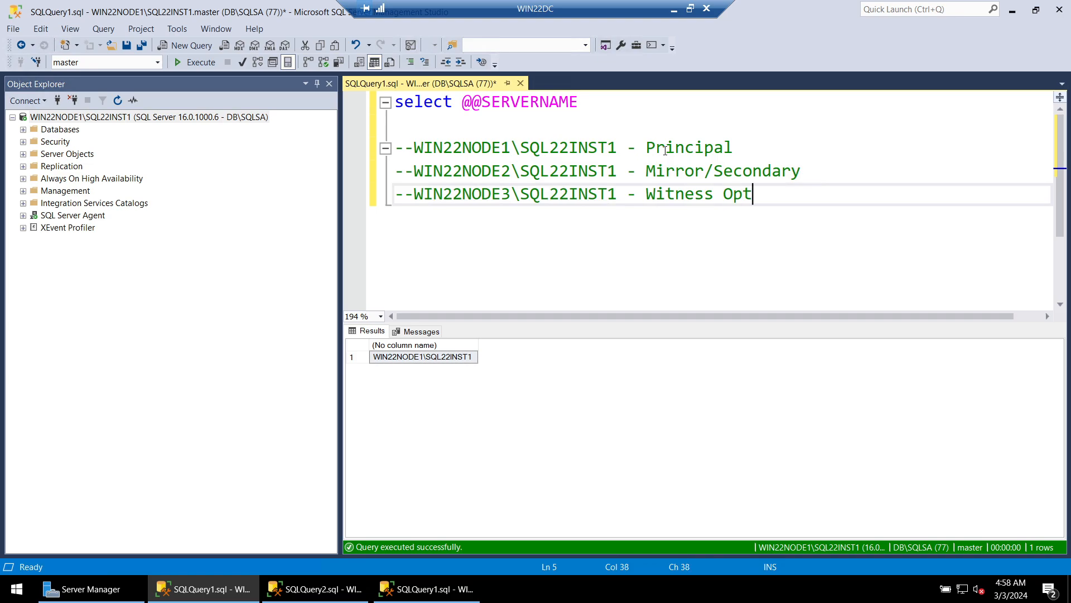
{"action": "type", "text": "io"}
{"action": "key", "text": "BackSpace"}
{"action": "type", "text": "ional"}
{"action": "left_click_drag", "start_coordinate": [829, 183], "coordinate": [394, 195]}
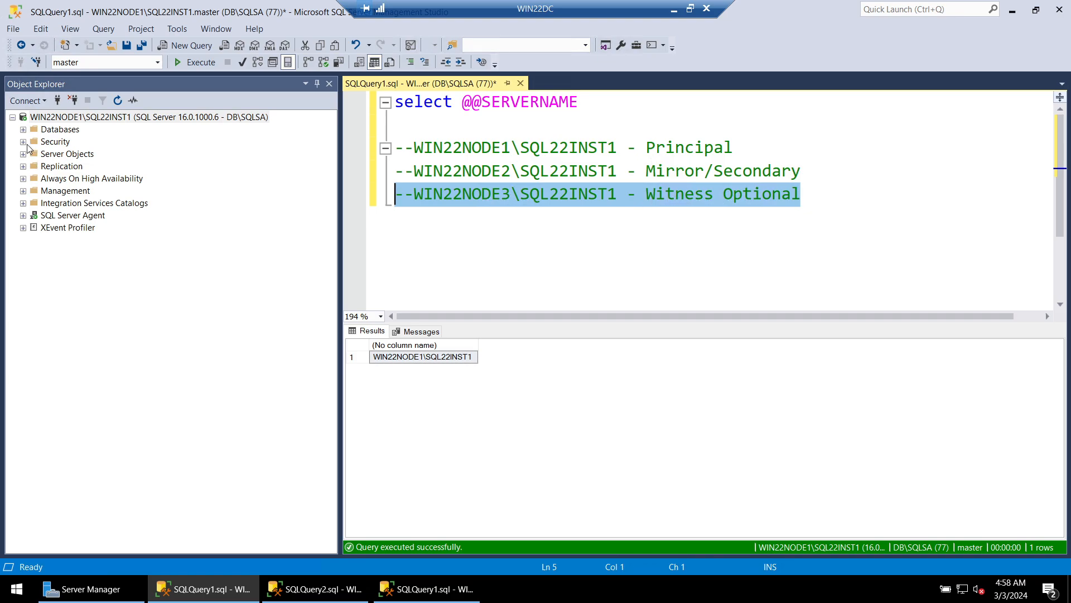
- Create a new database named DB_MIRROR on WIN22NODE1\SQL22INST1, keeping the default owner and file settings
{"action": "left_click", "coordinate": [22, 130]}
{"action": "right_click", "coordinate": [42, 134]}
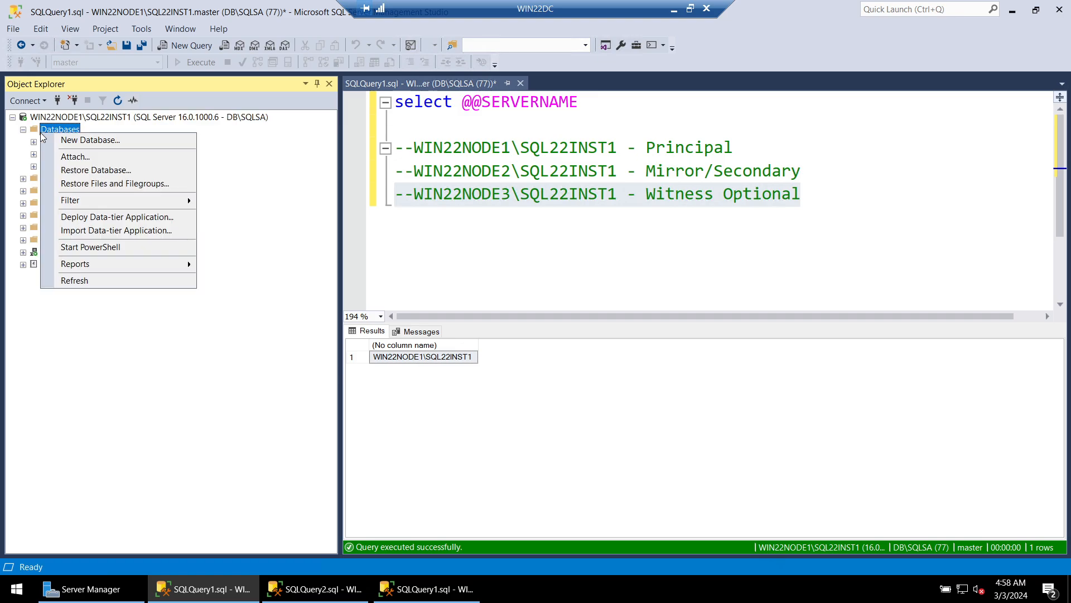
{"action": "left_click", "coordinate": [52, 140]}
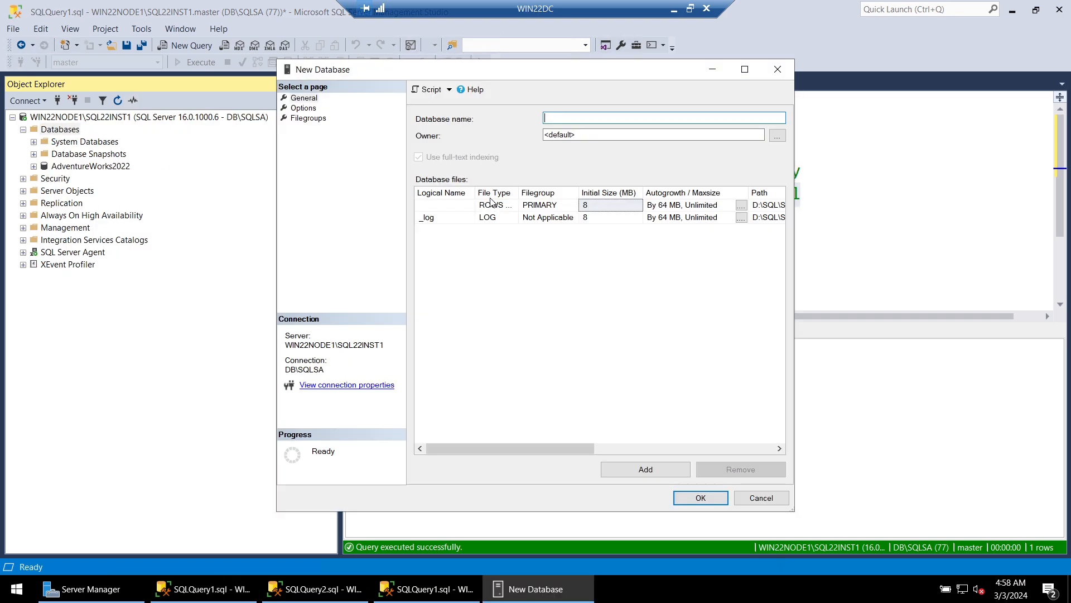
{"action": "type", "text": "DB_MIRROR"}
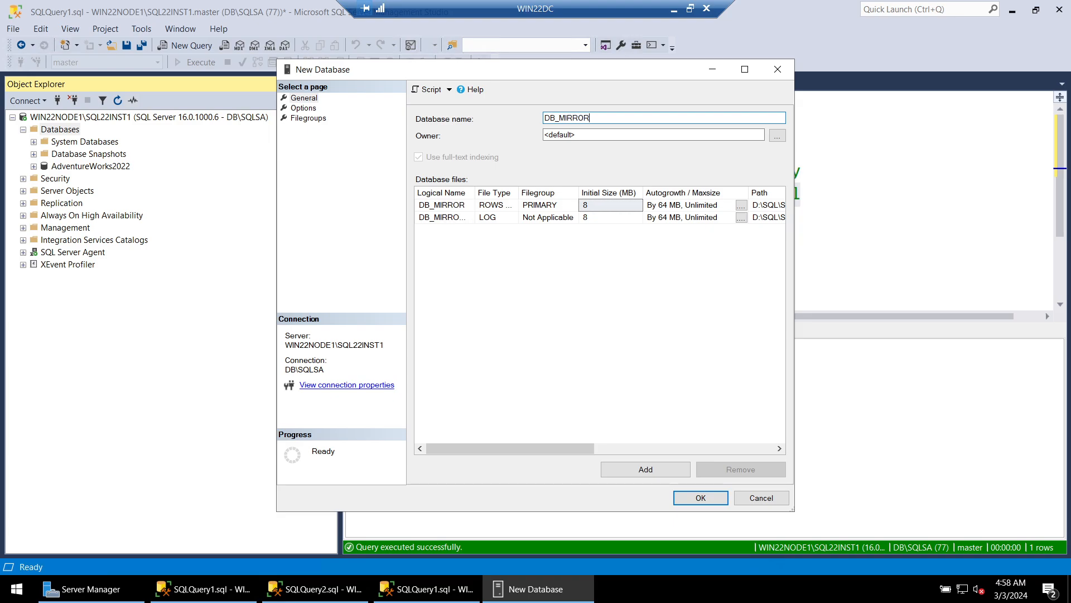
{"action": "left_click", "coordinate": [700, 497]}
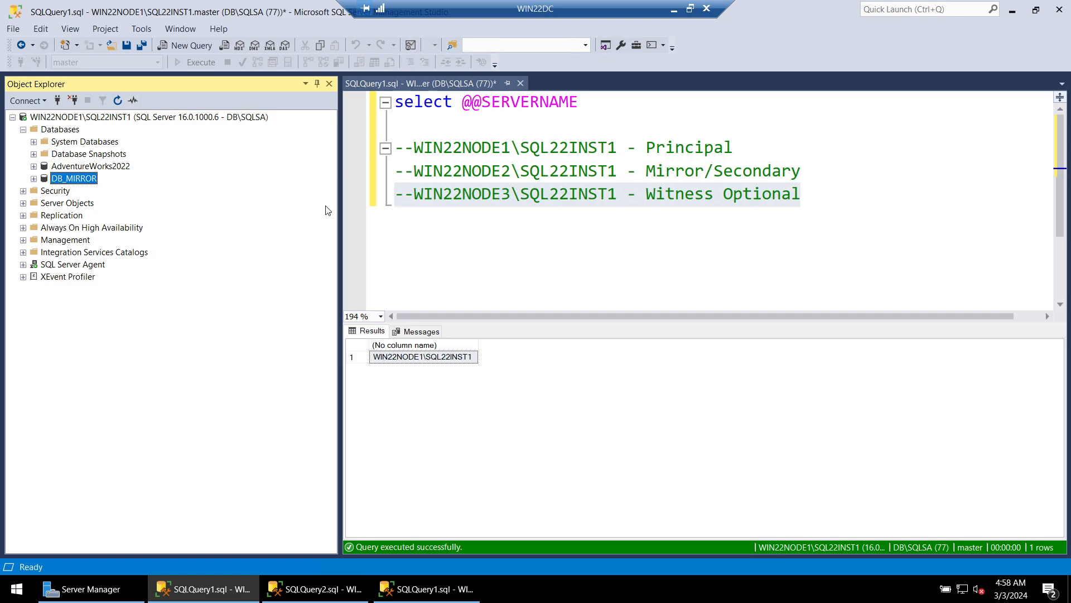
- Add the comment line "-- FULL RECOVERY MODEL" below the WIN22NODE3 witness comment, leaving one blank line between them
{"action": "left_click", "coordinate": [927, 190]}
{"action": "key", "text": "Return"}
{"action": "key", "text": "Return"}
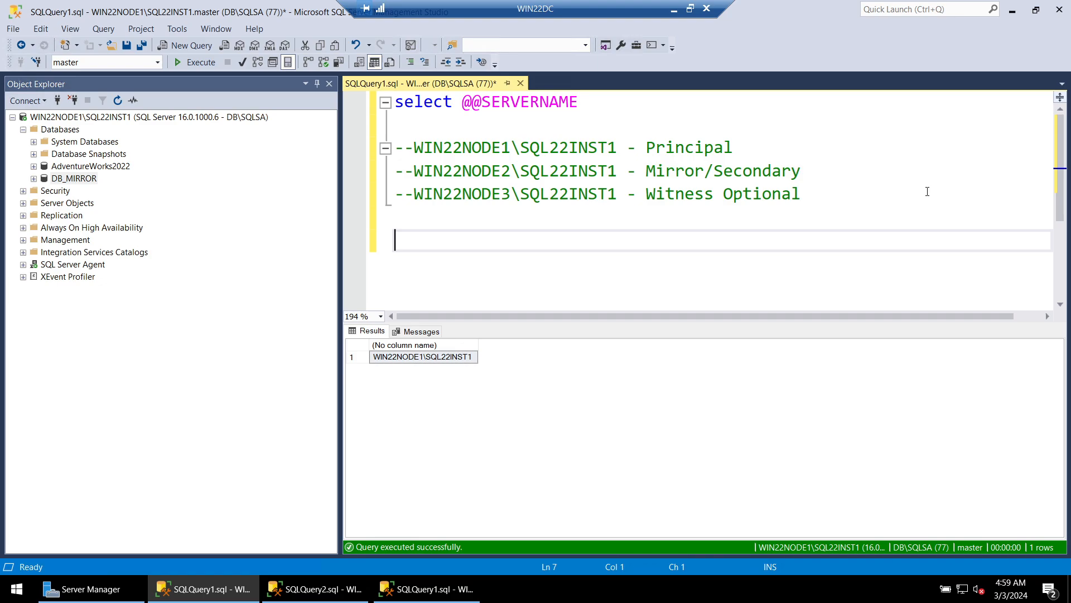
{"action": "type", "text": "-- FULL R"}
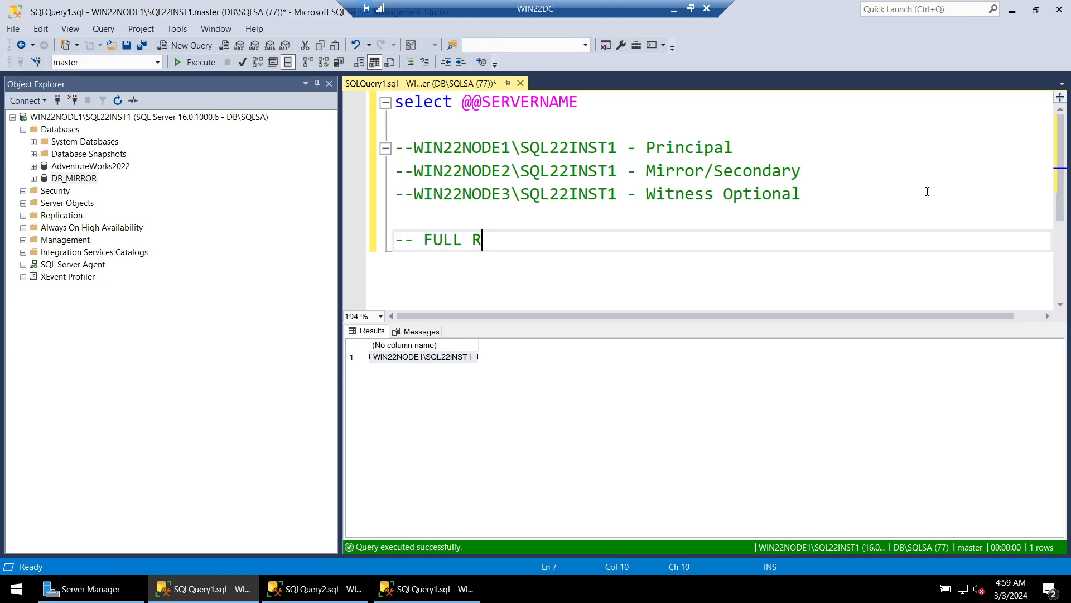
{"action": "type", "text": "ECOVERY M"}
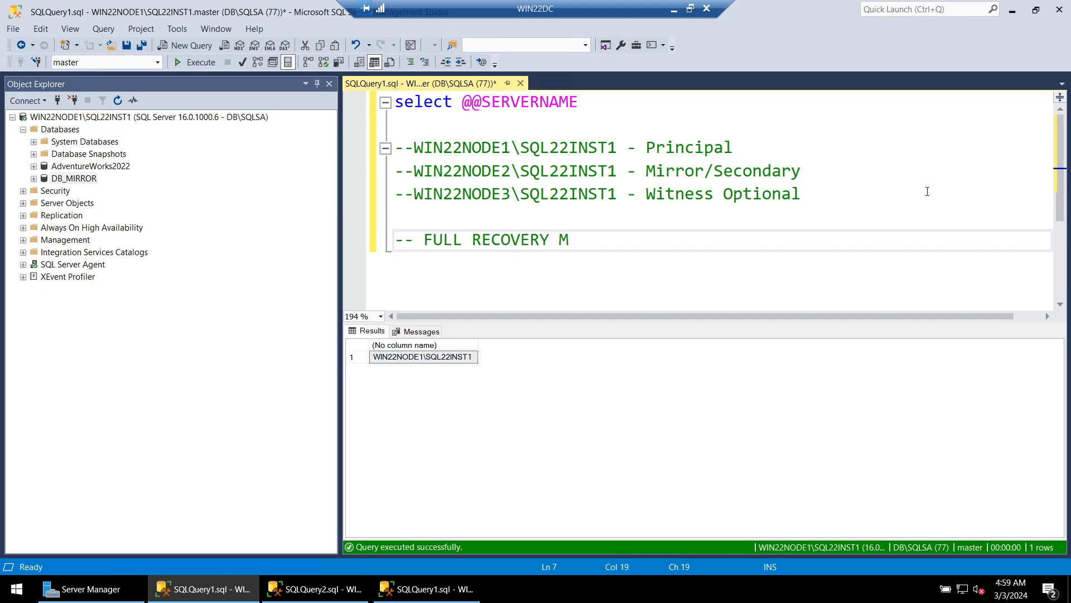
{"action": "type", "text": "ODEL"}
- Check the recovery model in the DB_MIRROR database's option properties, and close them without changes
{"action": "right_click", "coordinate": [95, 179]}
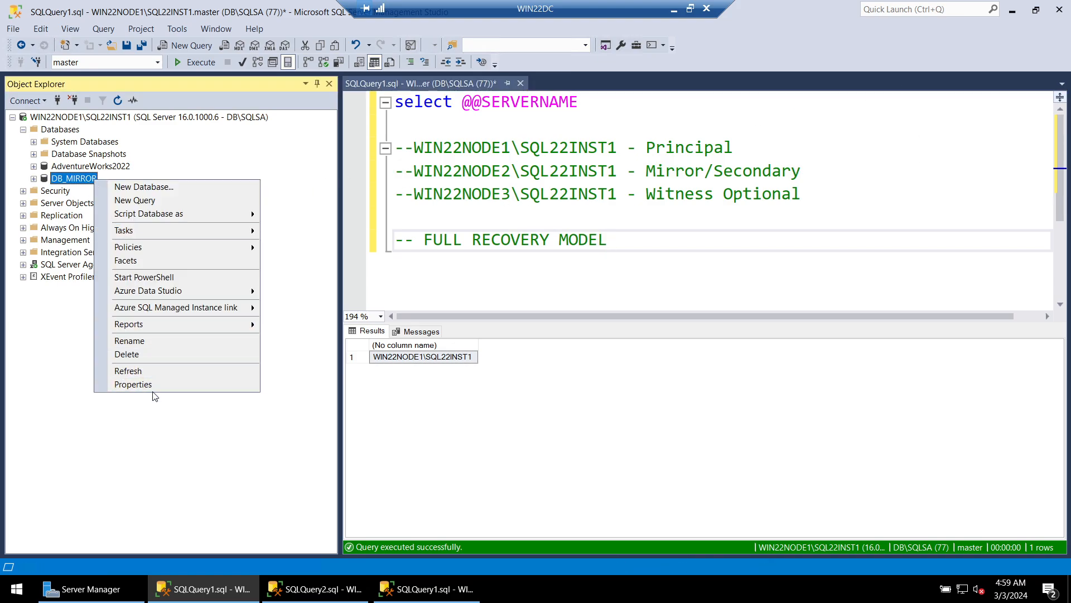
{"action": "left_click", "coordinate": [147, 384]}
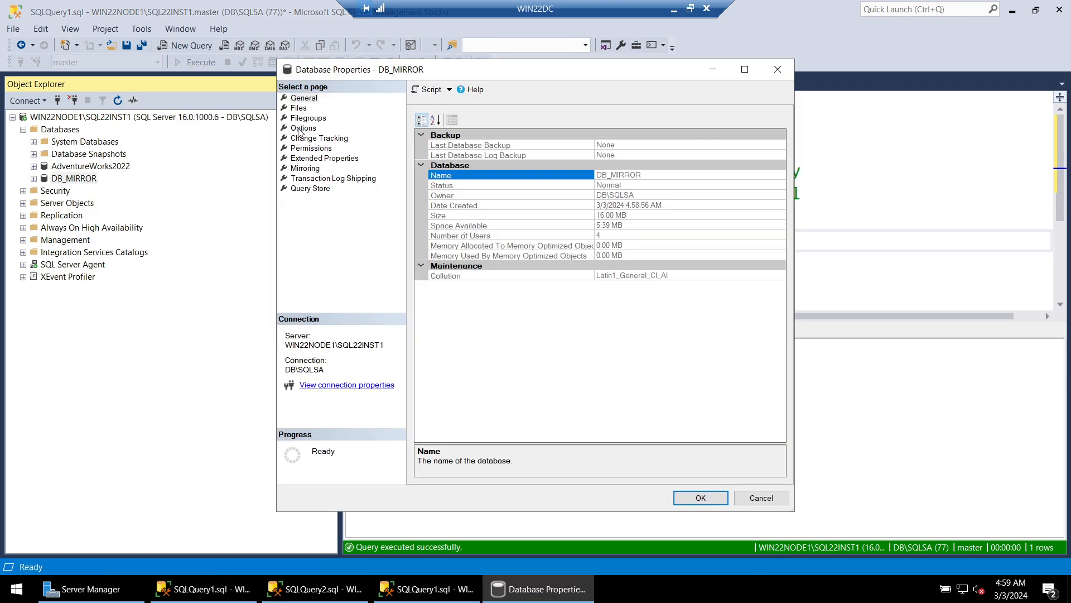
{"action": "left_click", "coordinate": [301, 129]}
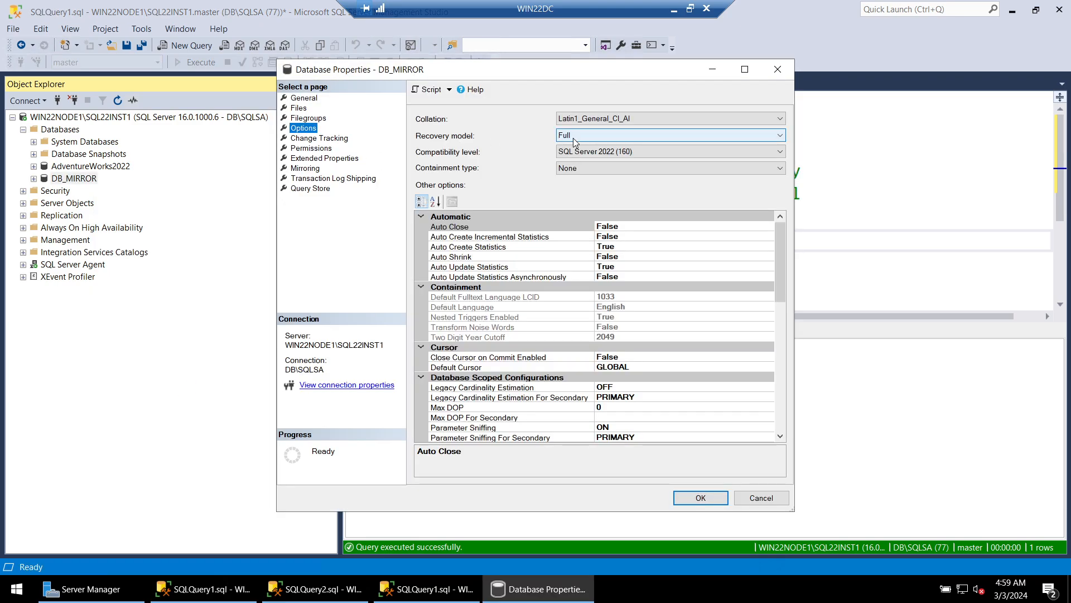
{"action": "left_click", "coordinate": [574, 138]}
{"action": "left_click", "coordinate": [575, 139]}
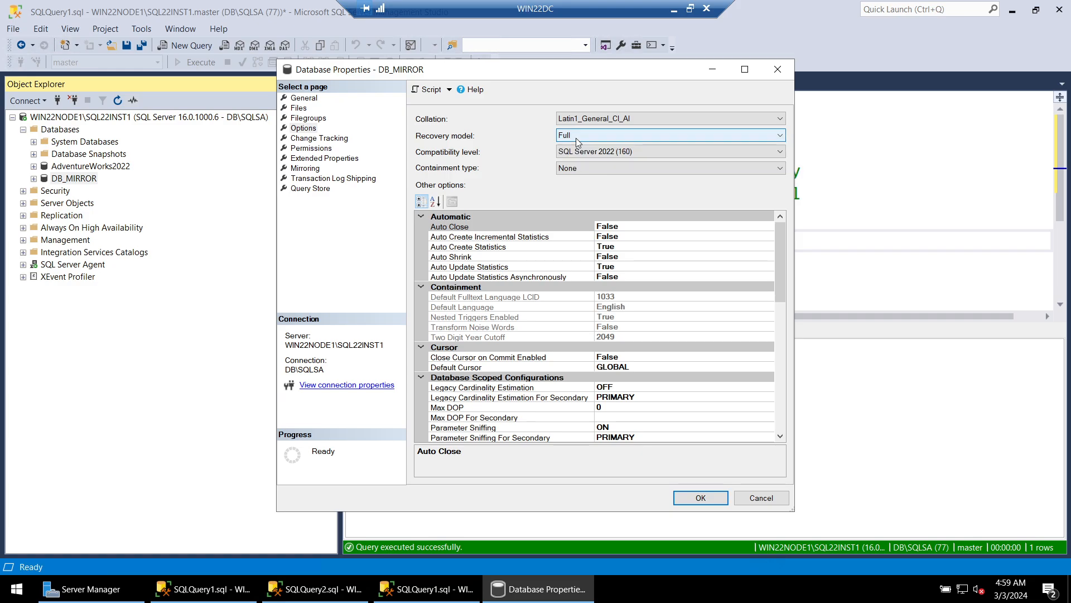
{"action": "left_click", "coordinate": [777, 71]}
- Add the statement sp_helpdb; below the recovery model comment and execute only that statement
{"action": "left_click", "coordinate": [636, 240]}
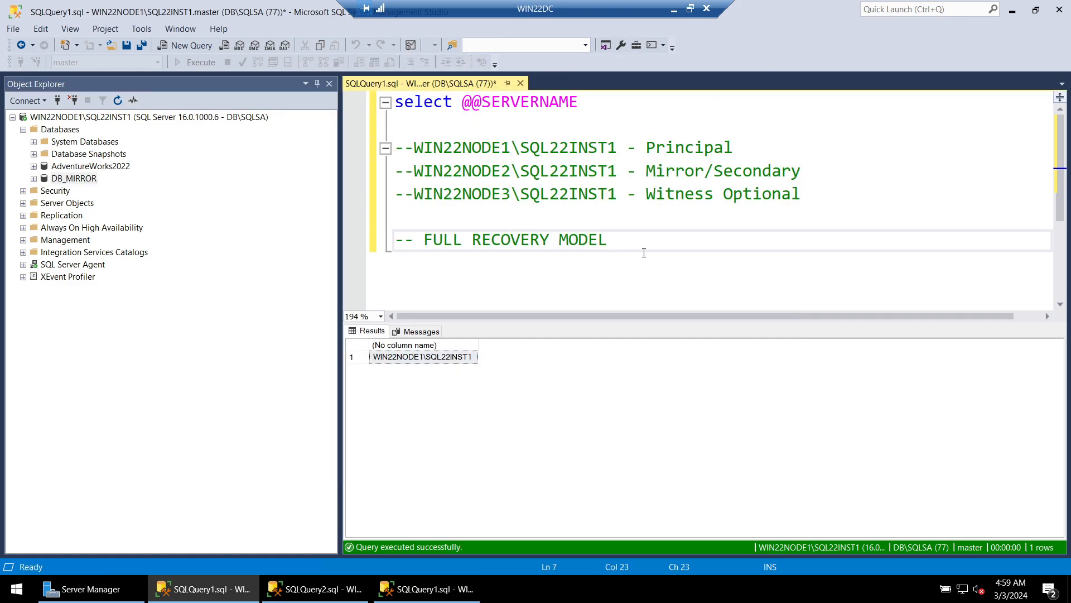
{"action": "key", "text": "Return"}
{"action": "key", "text": "Return"}
{"action": "type", "text": "s-_"}
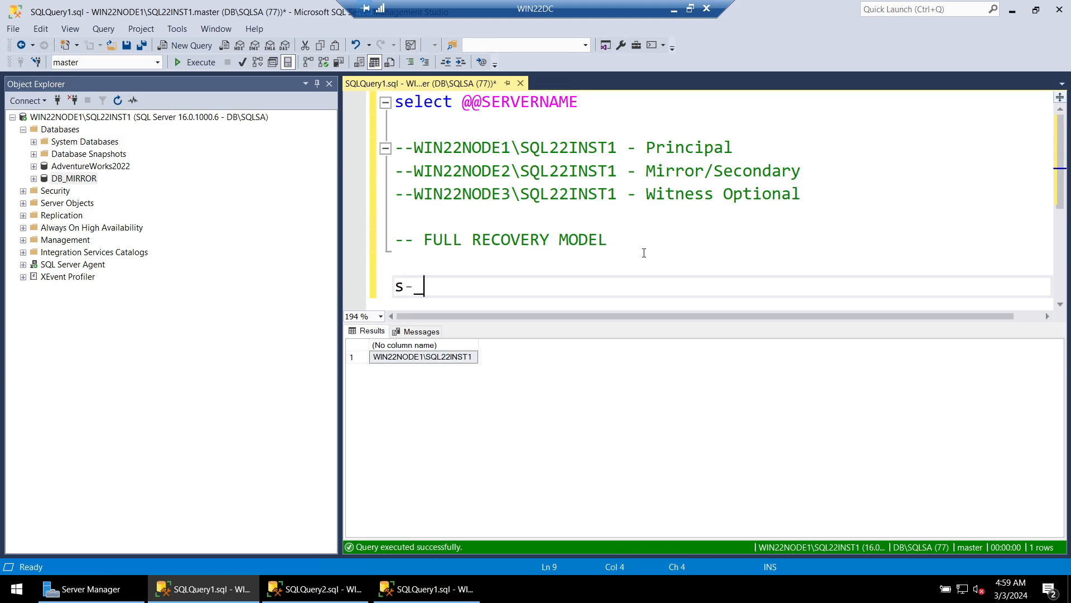
{"action": "key", "text": "BackSpace"}
{"action": "key", "text": "BackSpace"}
{"action": "type", "text": "p_helpdb;"}
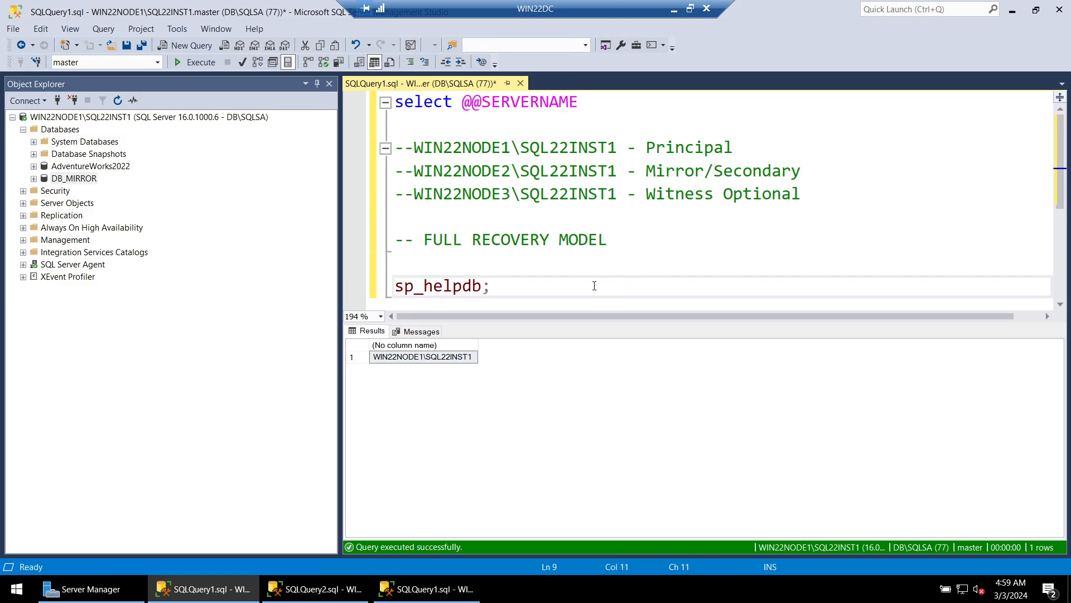
{"action": "key", "text": "shift+Home"}
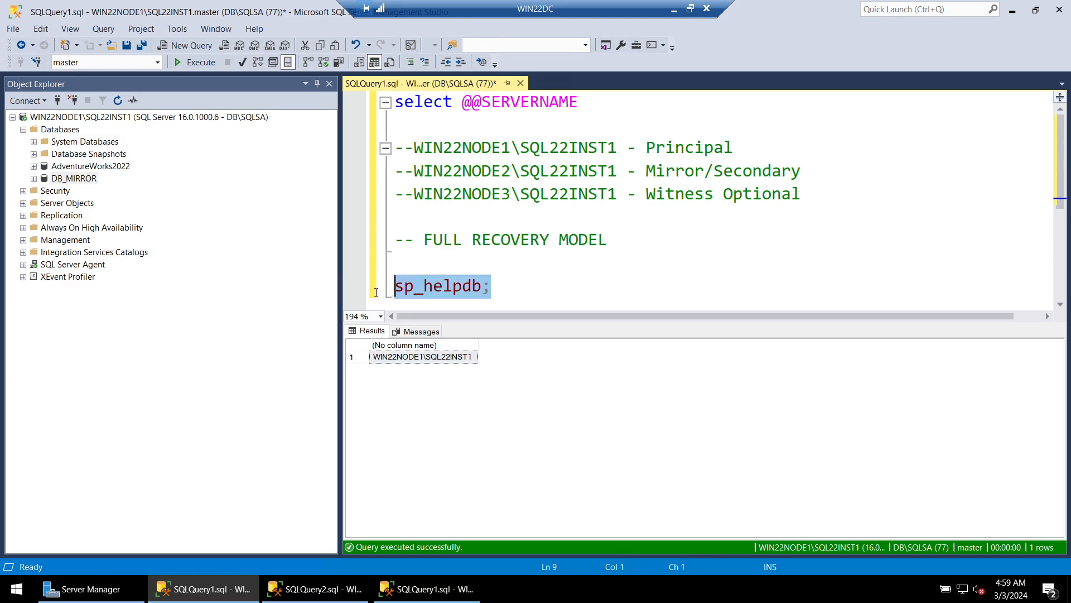
{"action": "left_click", "coordinate": [198, 62]}
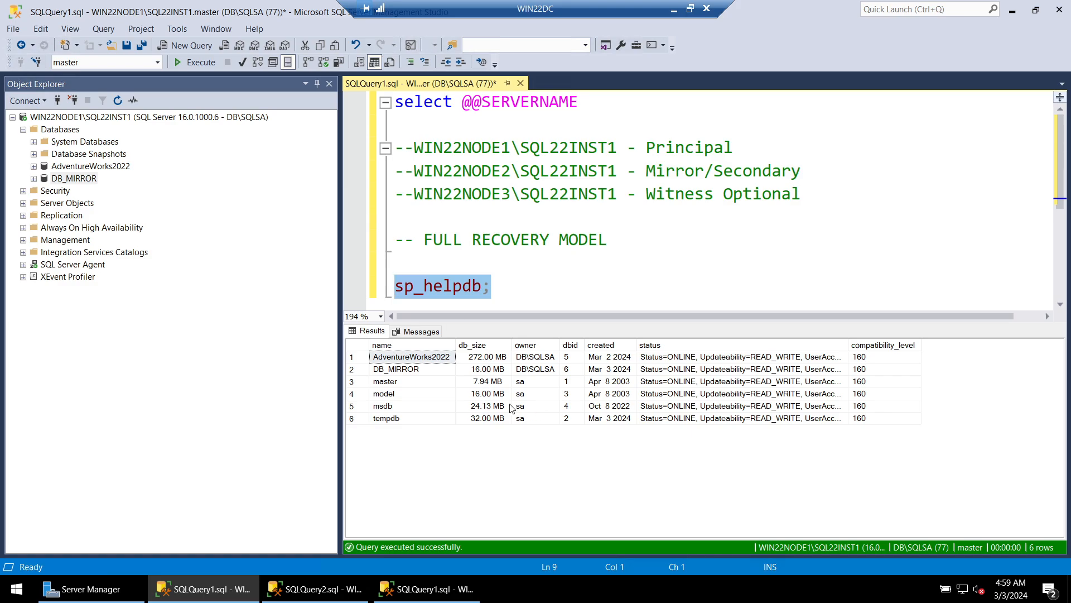
- Widen the status column of the query results and examine the recovery setting in the DB_MIRROR row
{"action": "left_click", "coordinate": [402, 370]}
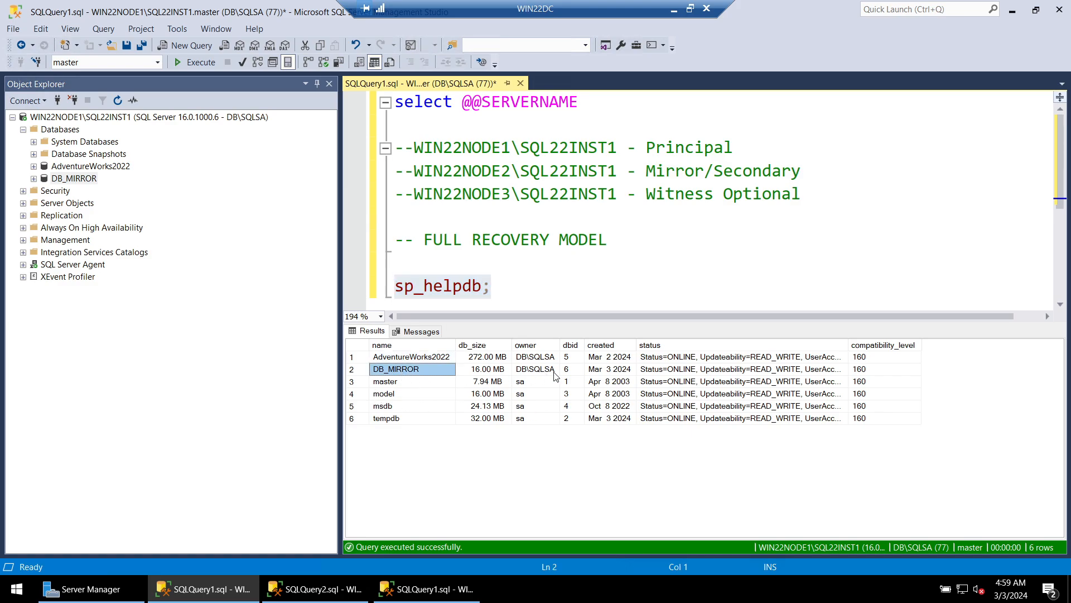
{"action": "left_click_drag", "start_coordinate": [848, 346], "coordinate": [1054, 345]}
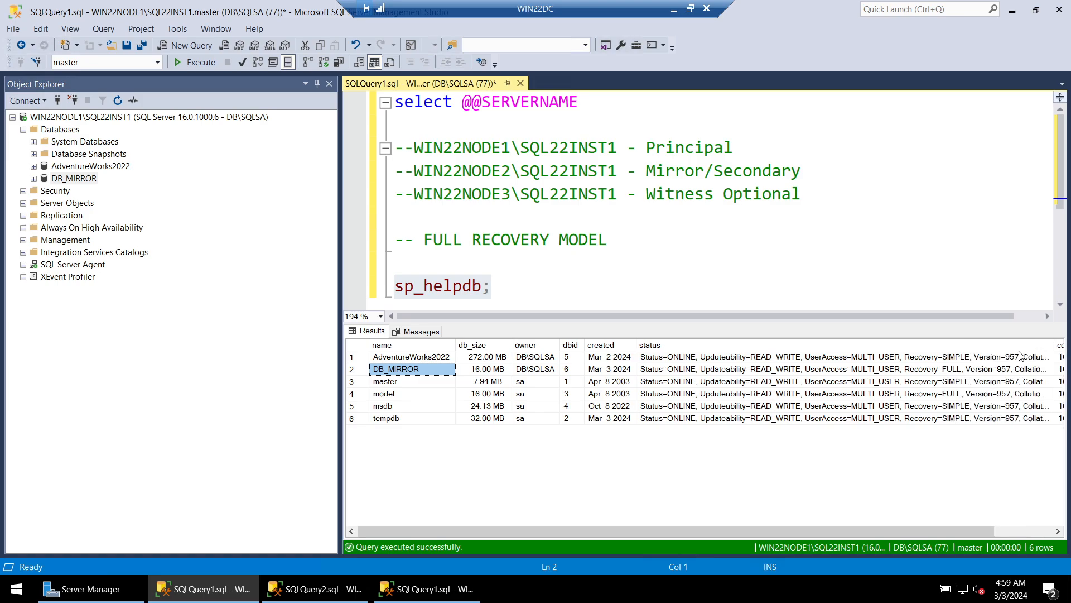
{"action": "left_click", "coordinate": [953, 372]}
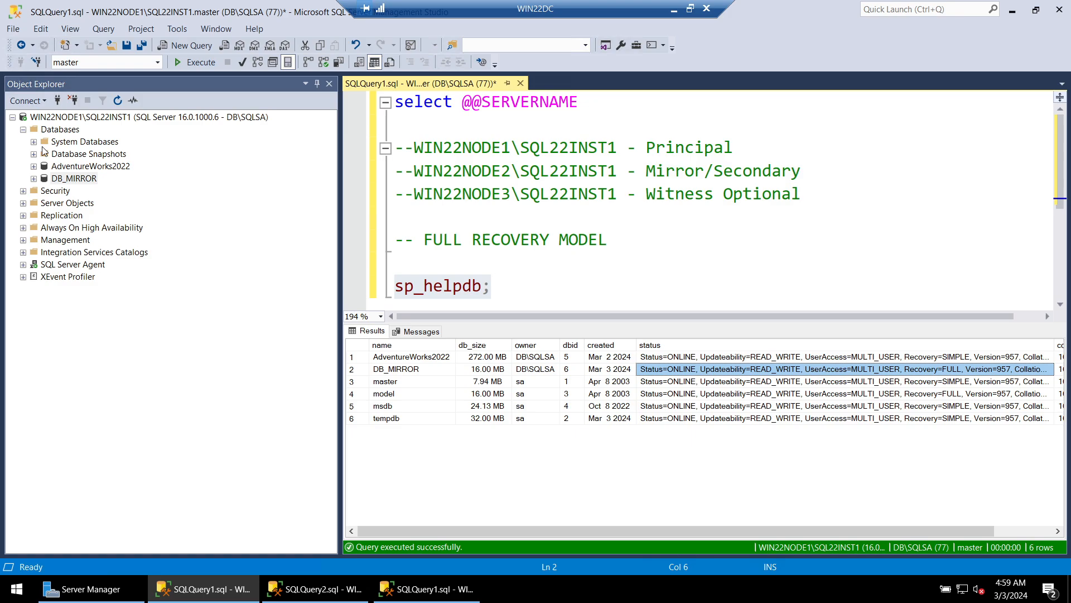
- Start a new server login under Security and name it LOGIN_MIRRORING
{"action": "left_click", "coordinate": [23, 191]}
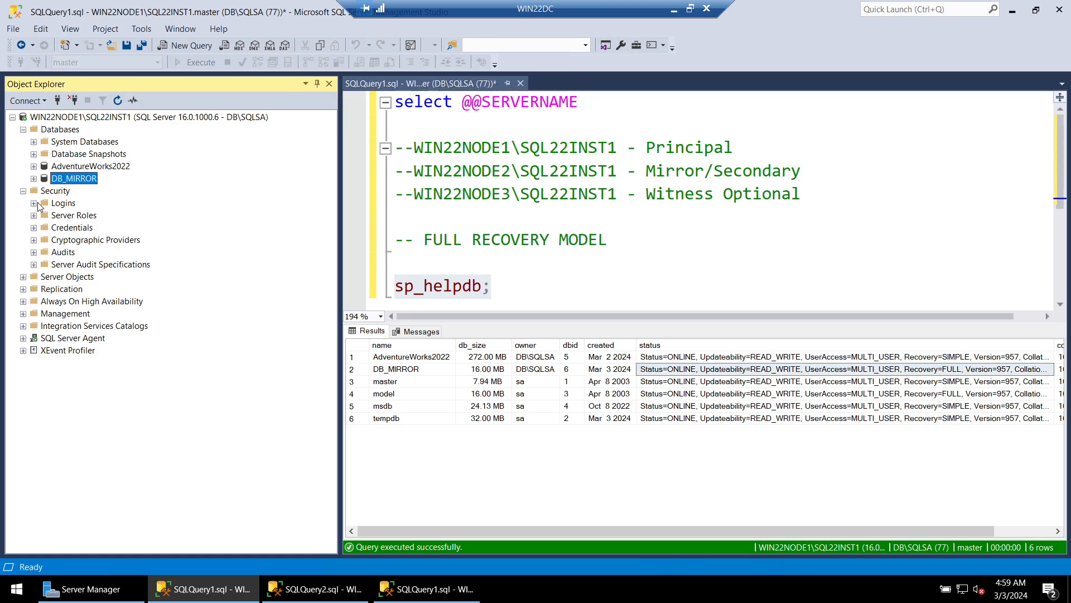
{"action": "left_click", "coordinate": [34, 203]}
{"action": "right_click", "coordinate": [60, 205]}
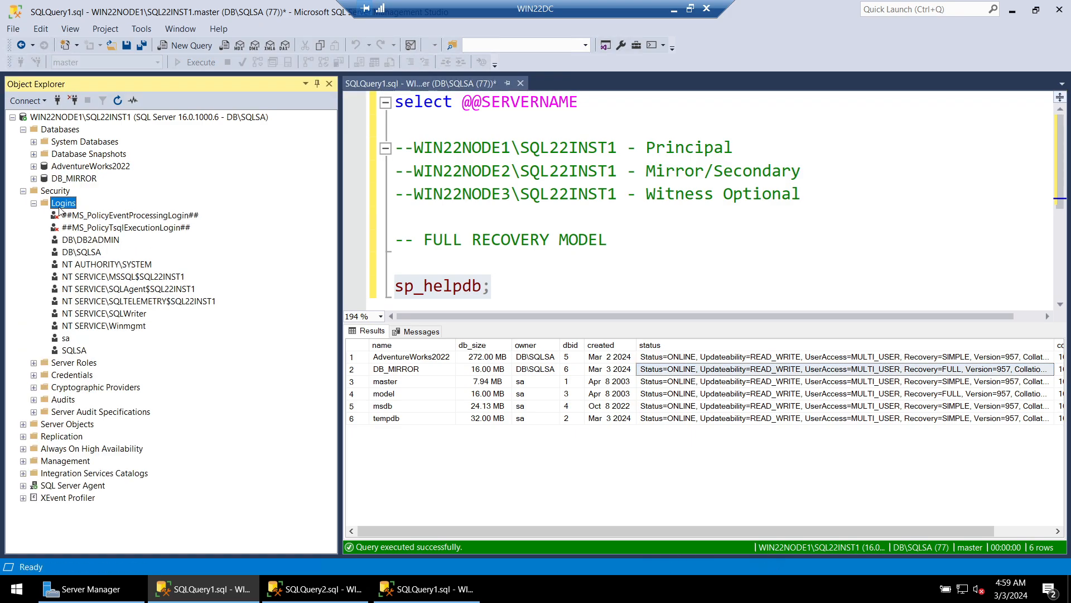
{"action": "left_click", "coordinate": [100, 214]}
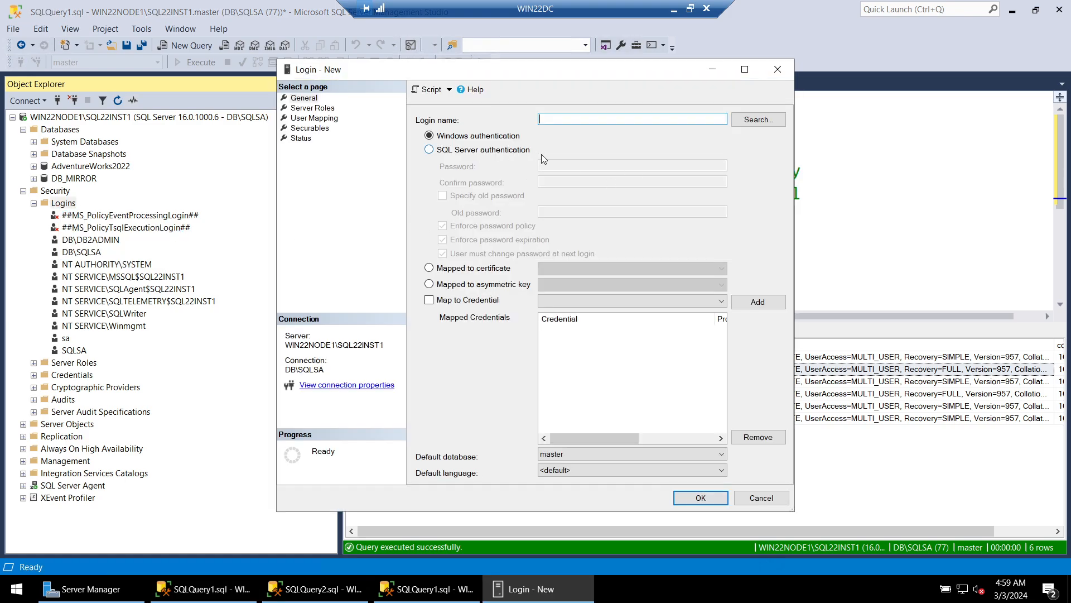
{"action": "type", "text": "DB"}
{"action": "key", "text": "BackSpace"}
{"action": "key", "text": "BackSpace"}
{"action": "type", "text": "db_mirroring"}
{"action": "double_click", "coordinate": [564, 120]}
{"action": "type", "text": "db"}
{"action": "key", "text": "ctrl+a"}
{"action": "type", "text": "LOGIN_MIRRORING"}
{"action": "key", "text": "ctrl+a"}
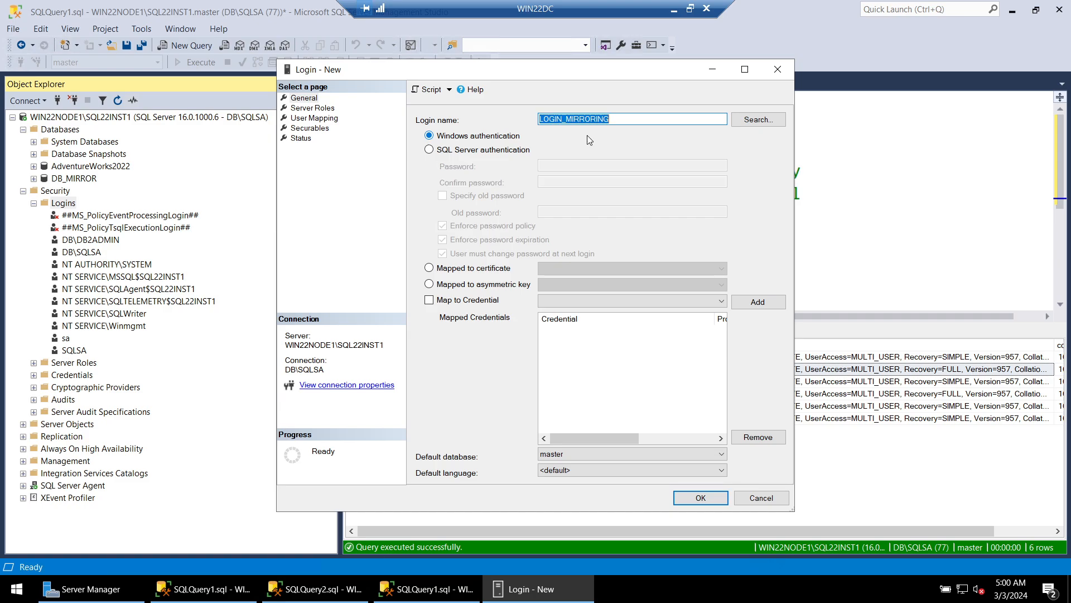
- Set the login to SQL Server authentication without password policy enforcement, enter and confirm its password, and create it
{"action": "left_click", "coordinate": [505, 149]}
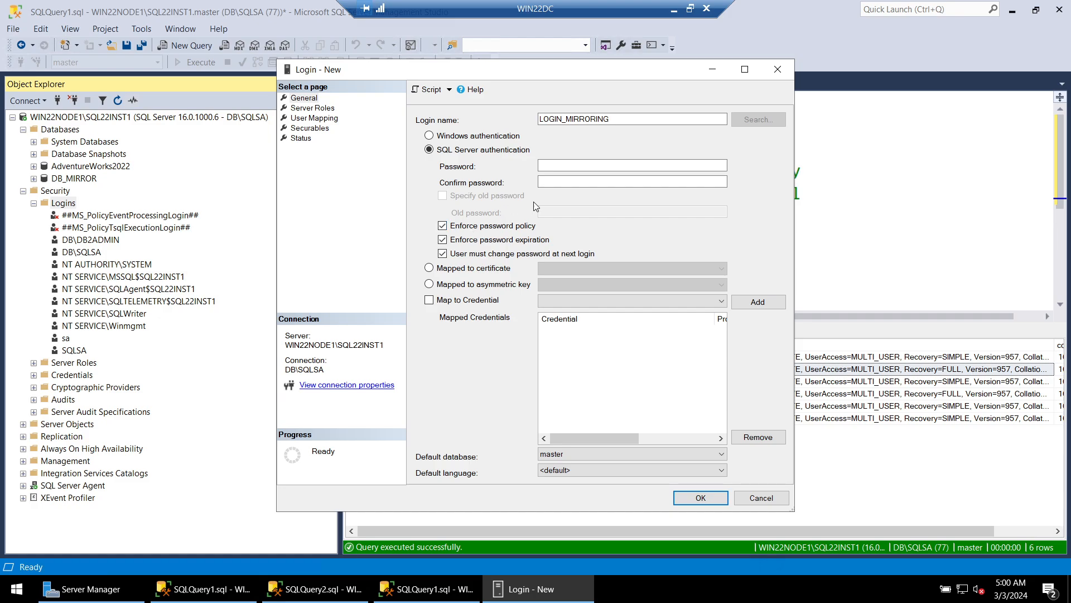
{"action": "left_click", "coordinate": [442, 225]}
{"action": "left_click", "coordinate": [554, 166]}
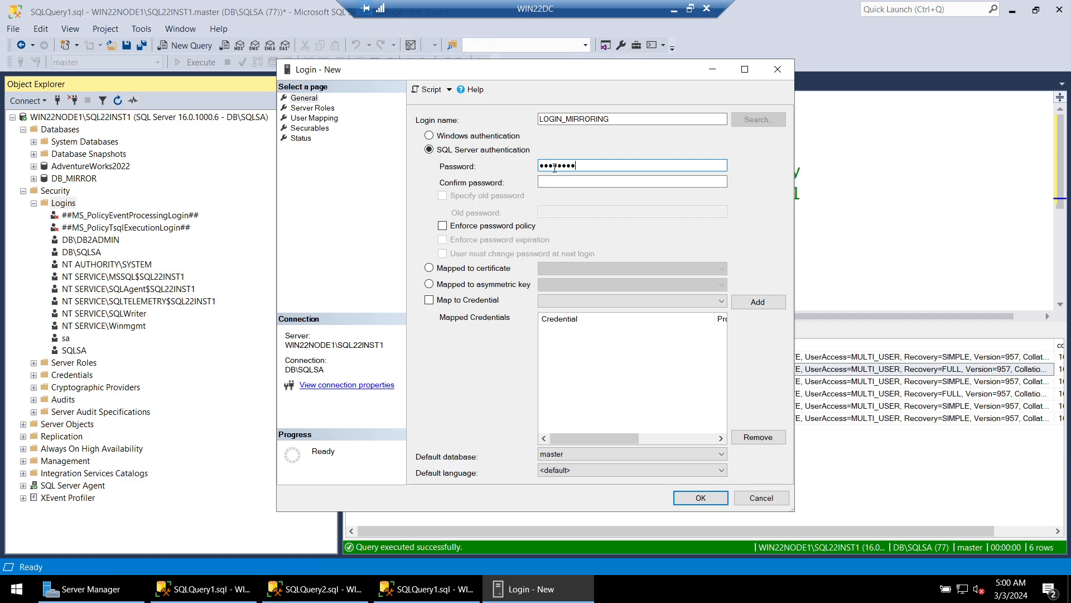
{"action": "key", "text": "Tab"}
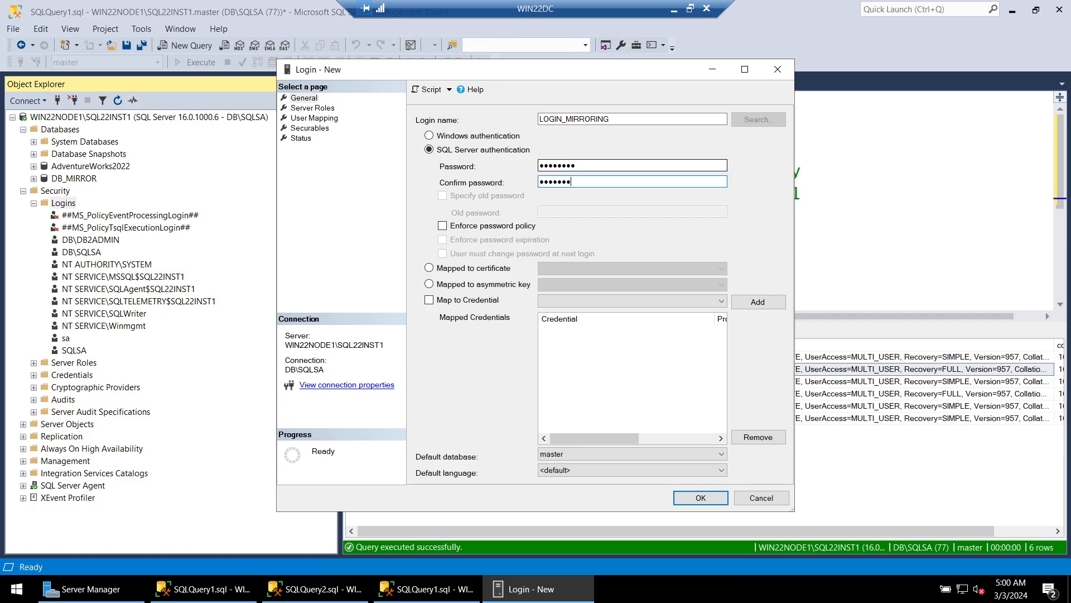
{"action": "left_click", "coordinate": [691, 496]}
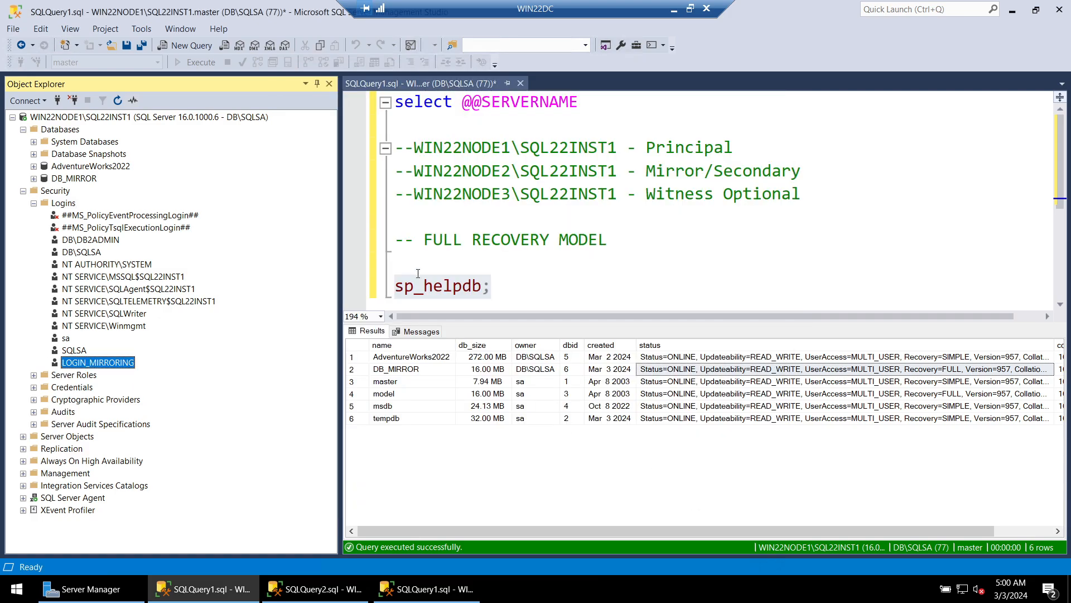
- Script the LOGIN_MIRRORING login as a CREATE statement into a new query window
{"action": "right_click", "coordinate": [115, 362]}
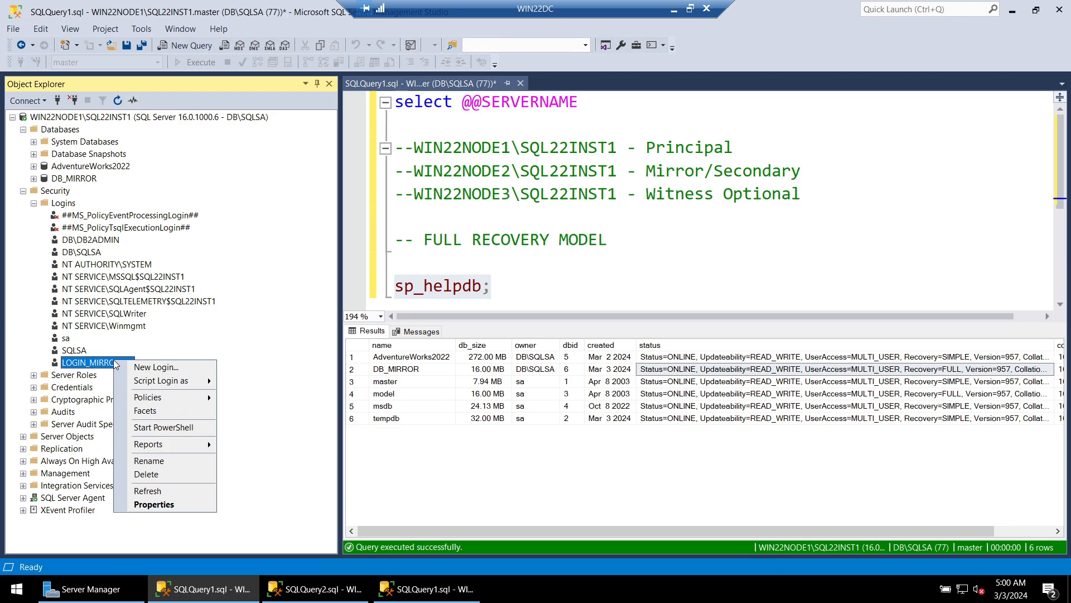
{"action": "mouse_move", "coordinate": [157, 382]}
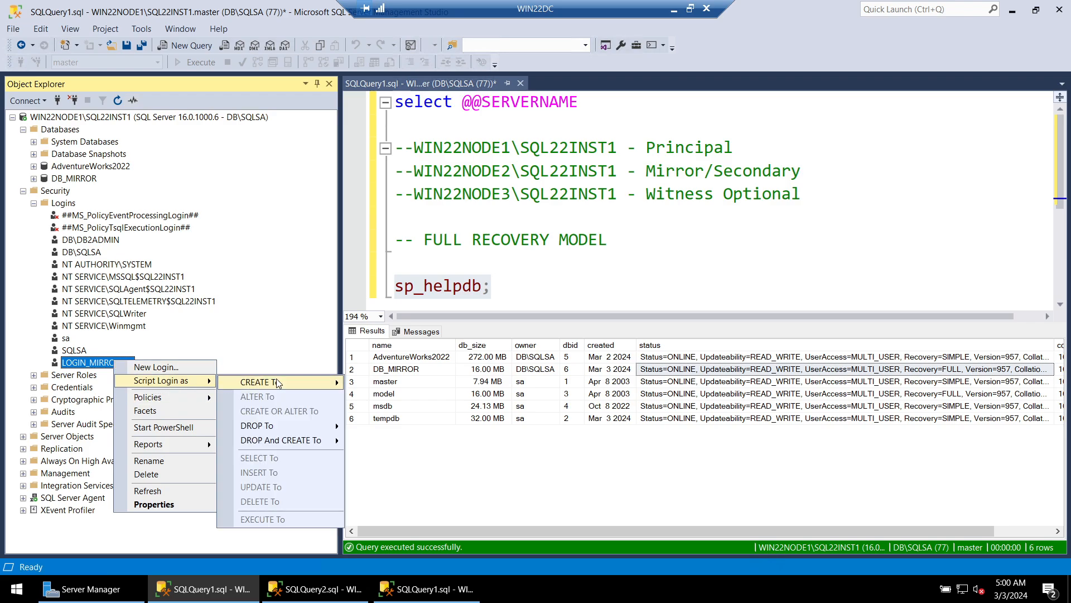
{"action": "mouse_move", "coordinate": [278, 382]}
{"action": "left_click", "coordinate": [383, 383]}
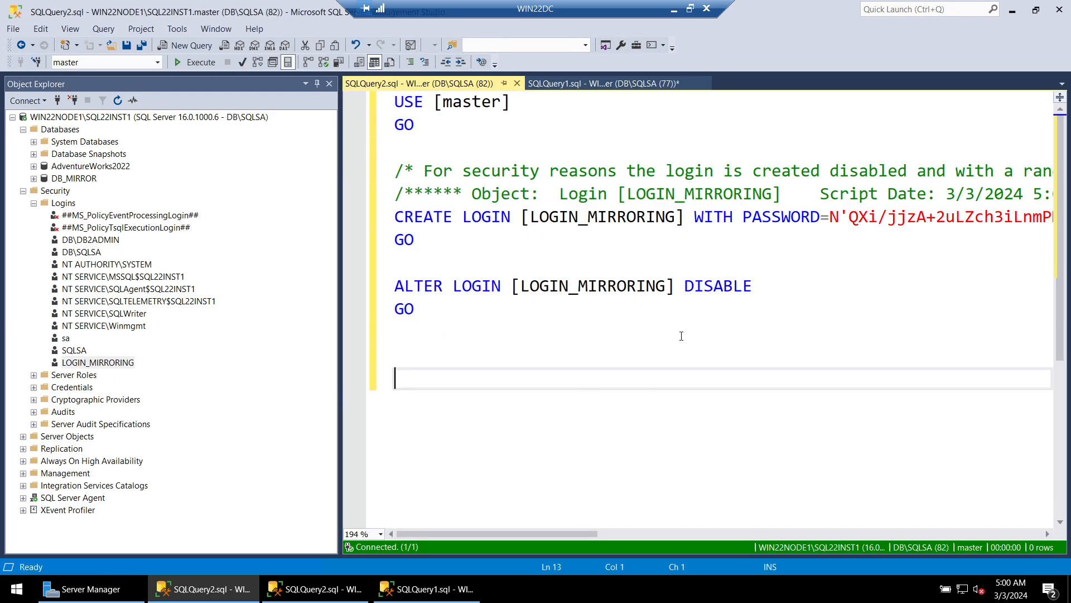
- Replace DISABLE with ENABLE in the script's ALTER LOGIN [LOGIN_MIRRORING] statement and execute only that statement
{"action": "key", "text": "ctrl+a"}
{"action": "left_click", "coordinate": [690, 286]}
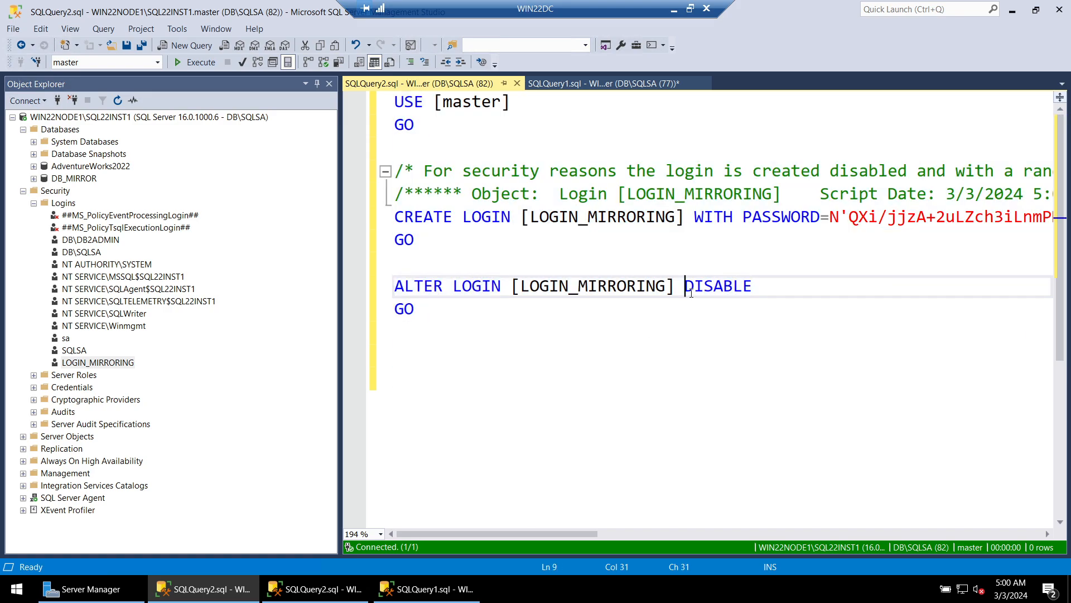
{"action": "left_click_drag", "start_coordinate": [690, 285], "coordinate": [773, 286]}
{"action": "type", "text": "ENABLE"}
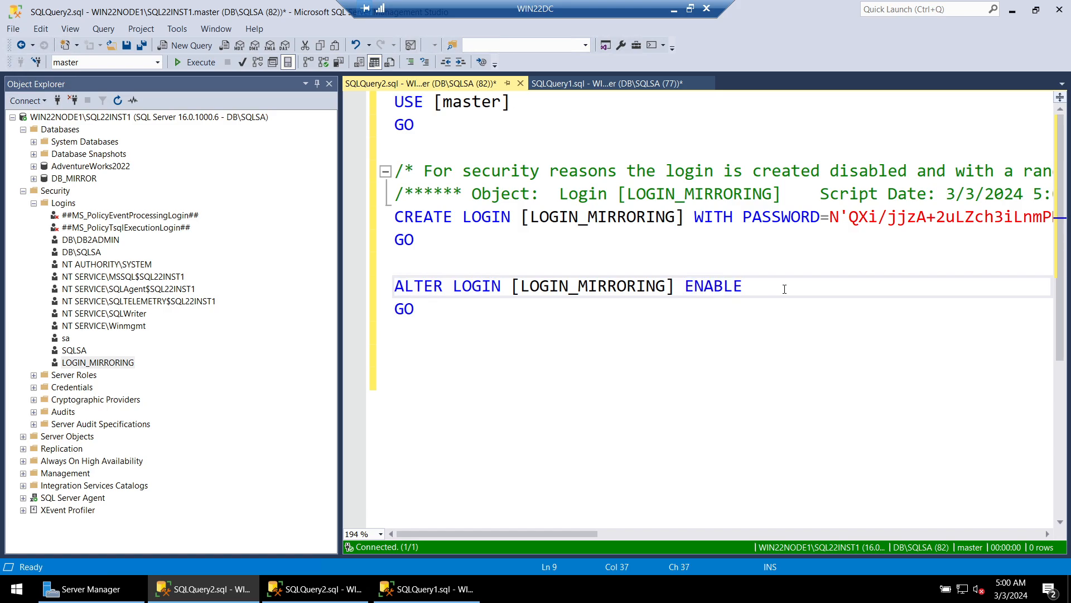
{"action": "left_click_drag", "start_coordinate": [784, 289], "coordinate": [394, 286]}
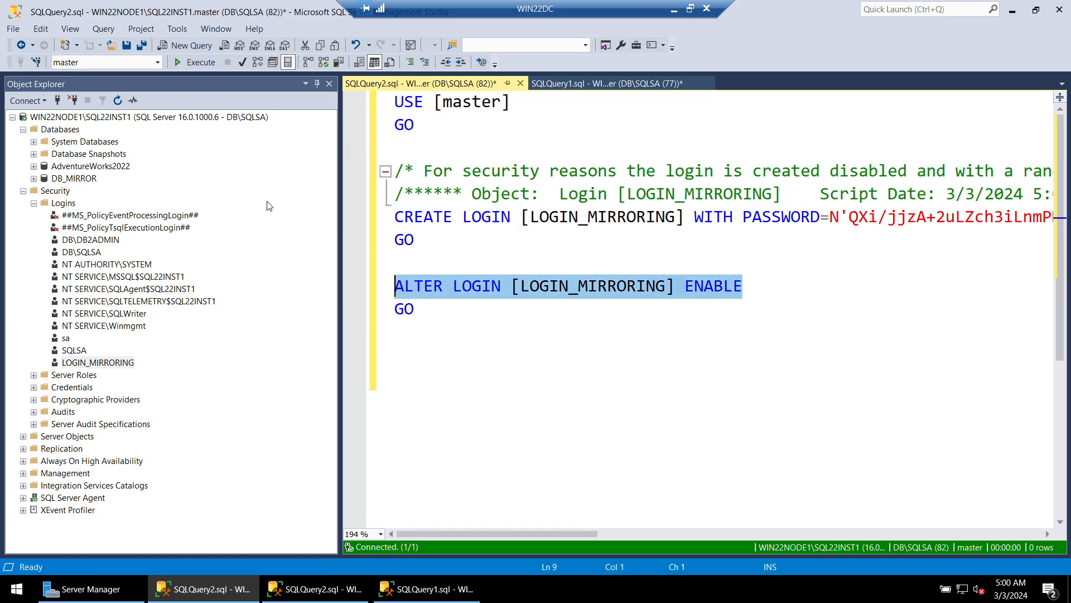
{"action": "left_click", "coordinate": [195, 62]}
- Copy the entire LOGIN_MIRRORING script and switch to the Management Studio window connected to WIN22NODE2\SQL22INST1
{"action": "left_click", "coordinate": [553, 249]}
{"action": "key", "text": "ctrl+a"}
{"action": "key", "text": "ctrl+c"}
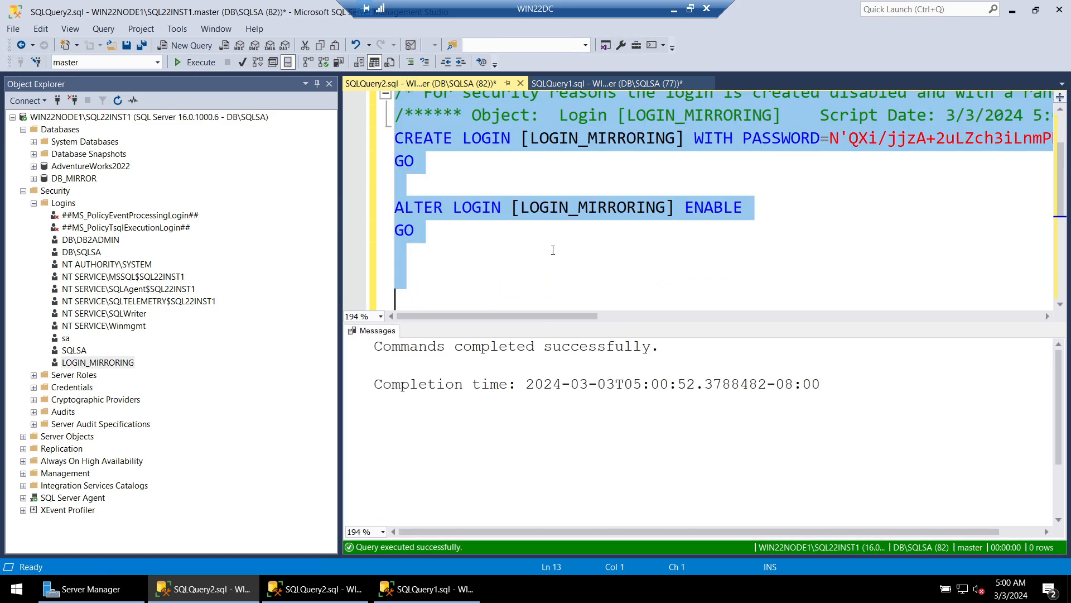
{"action": "left_click", "coordinate": [319, 590]}
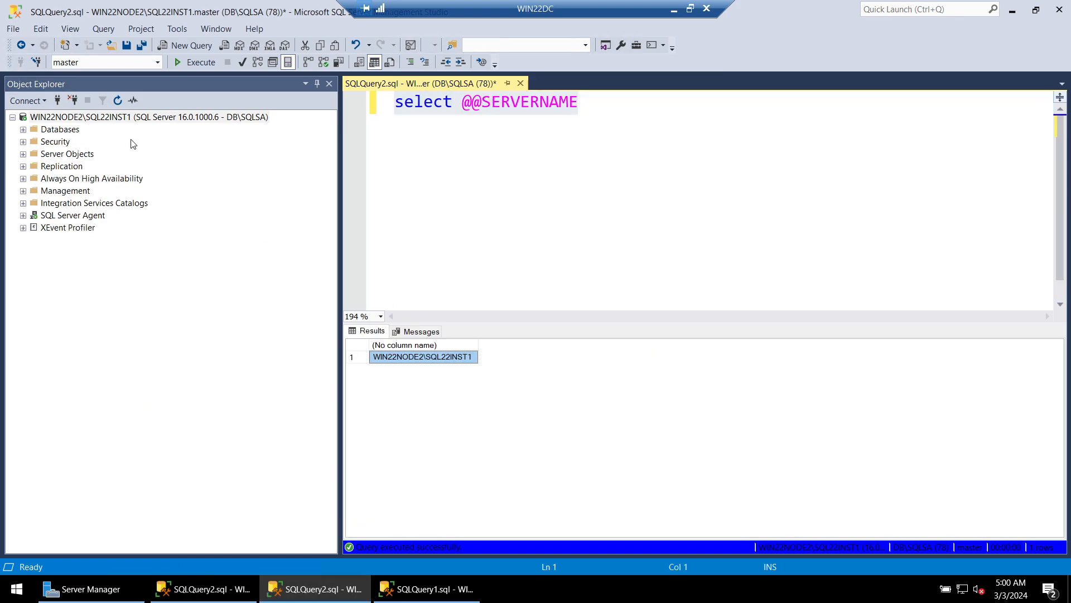
- Paste the LOGIN_MIRRORING script, including its login password, into a new query on WIN22NODE2\SQL22INST1 and execute all of it
{"action": "right_click", "coordinate": [106, 122]}
{"action": "left_click", "coordinate": [131, 169]}
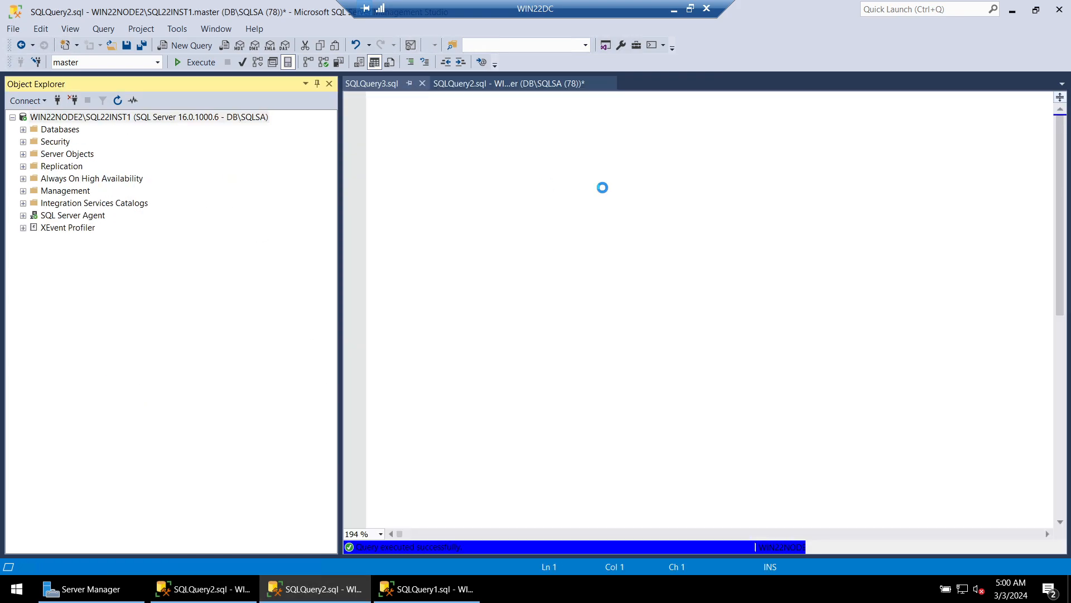
{"action": "key", "text": "ctrl+v"}
{"action": "key", "text": "ctrl+a"}
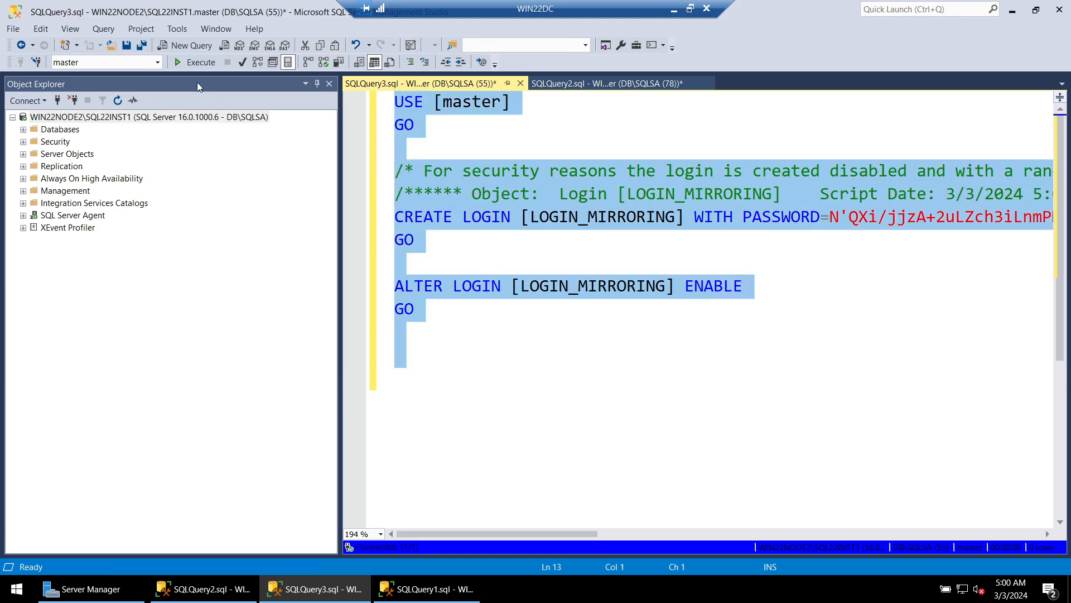
{"action": "left_click", "coordinate": [195, 62]}
- Replace the query in the WIN22NODE3\SQL22INST1 window with the copied LOGIN_MIRRORING script, including its login password, and execute it
{"action": "left_click", "coordinate": [427, 589]}
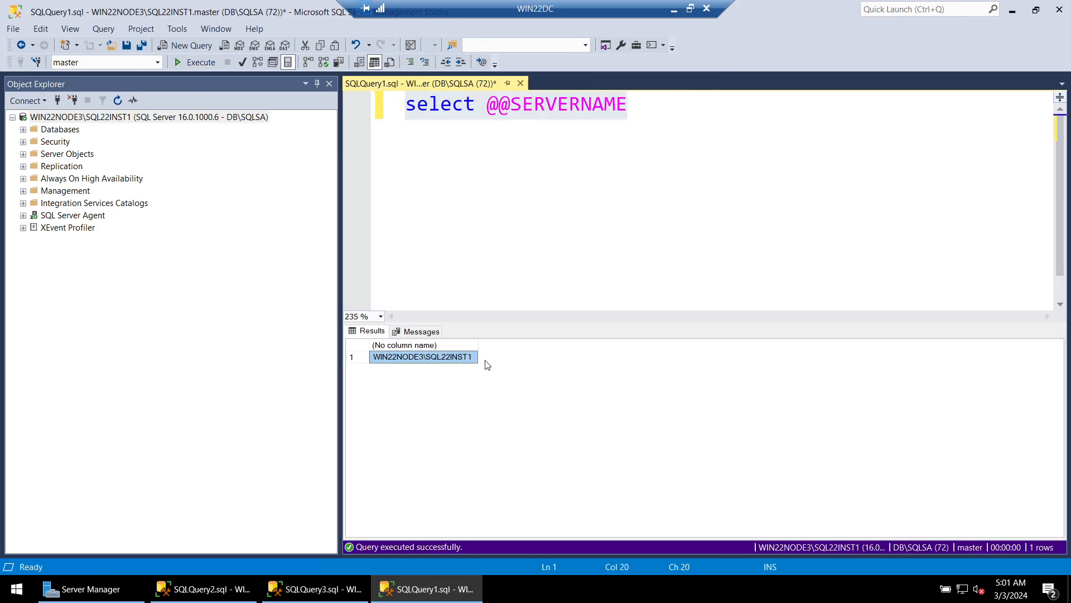
{"action": "key", "text": "ctrl+a"}
{"action": "key", "text": "ctrl+v"}
{"action": "key", "text": "ctrl+a"}
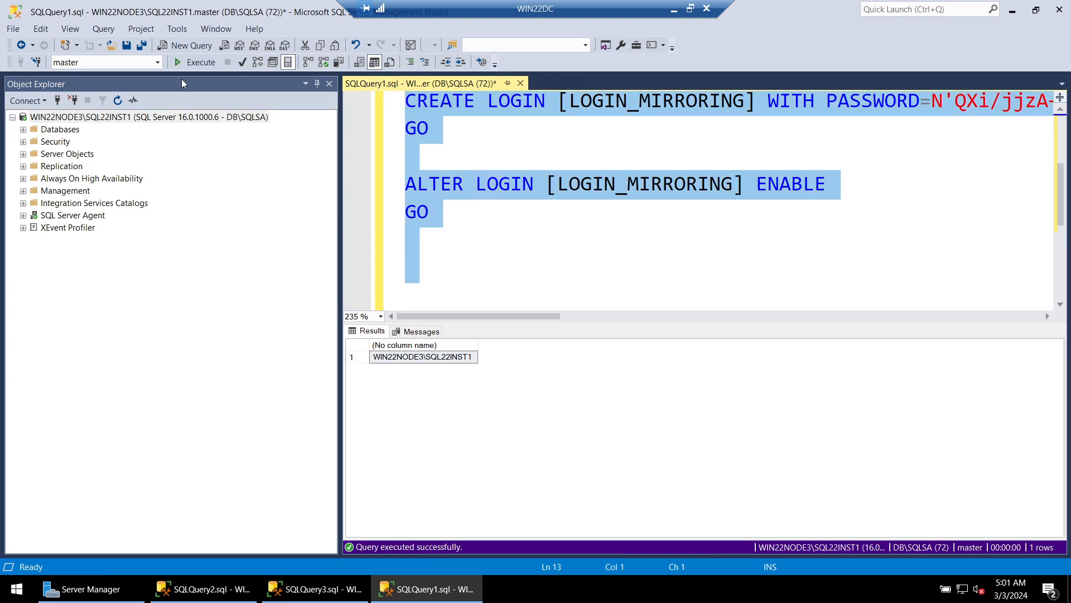
{"action": "left_click", "coordinate": [187, 63]}
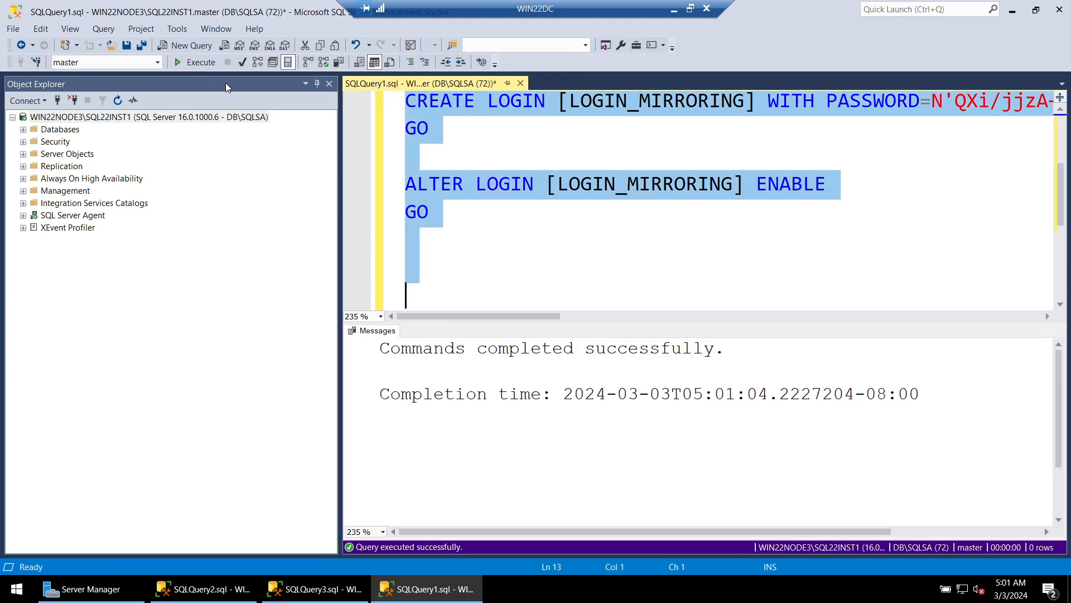
- Return to the WIN22NODE1\SQL22INST1 window, collapse the Security folder and close the login script query without saving
{"action": "left_click", "coordinate": [204, 589]}
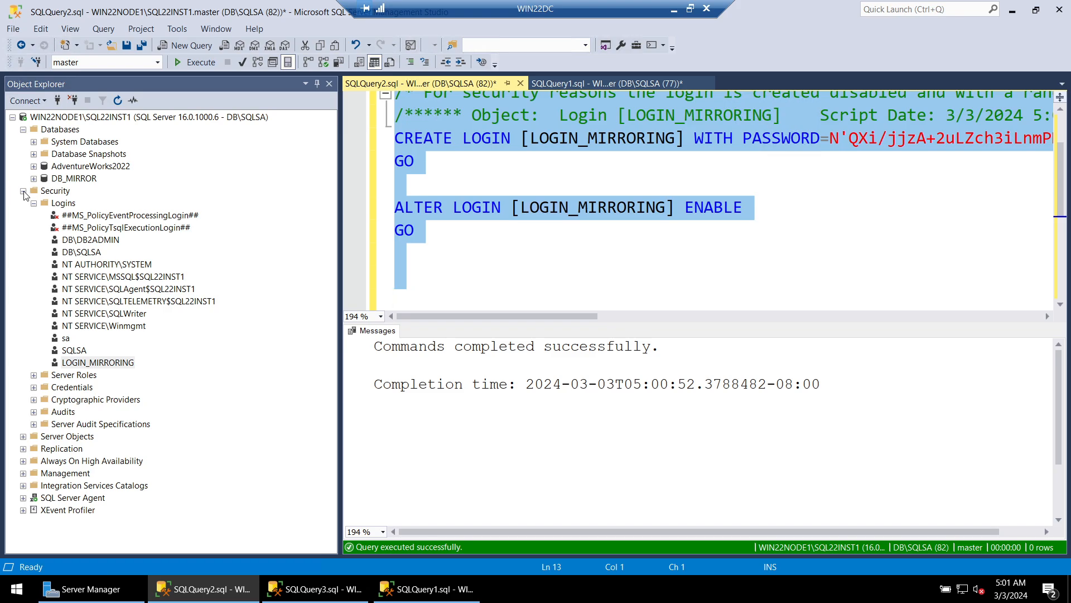
{"action": "double_click", "coordinate": [60, 190]}
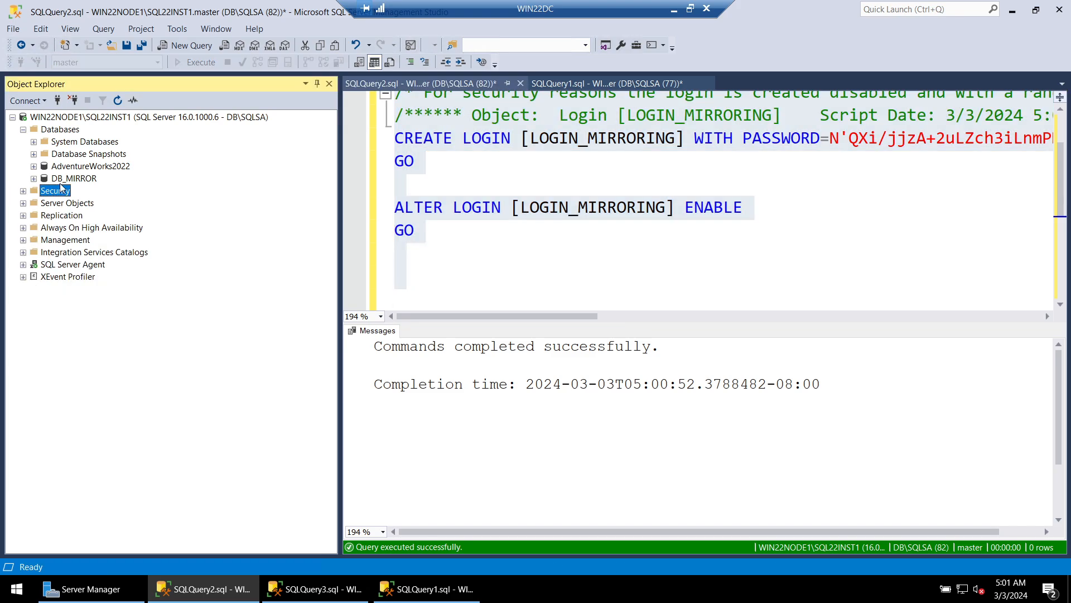
{"action": "left_click", "coordinate": [521, 84]}
{"action": "left_click", "coordinate": [586, 382]}
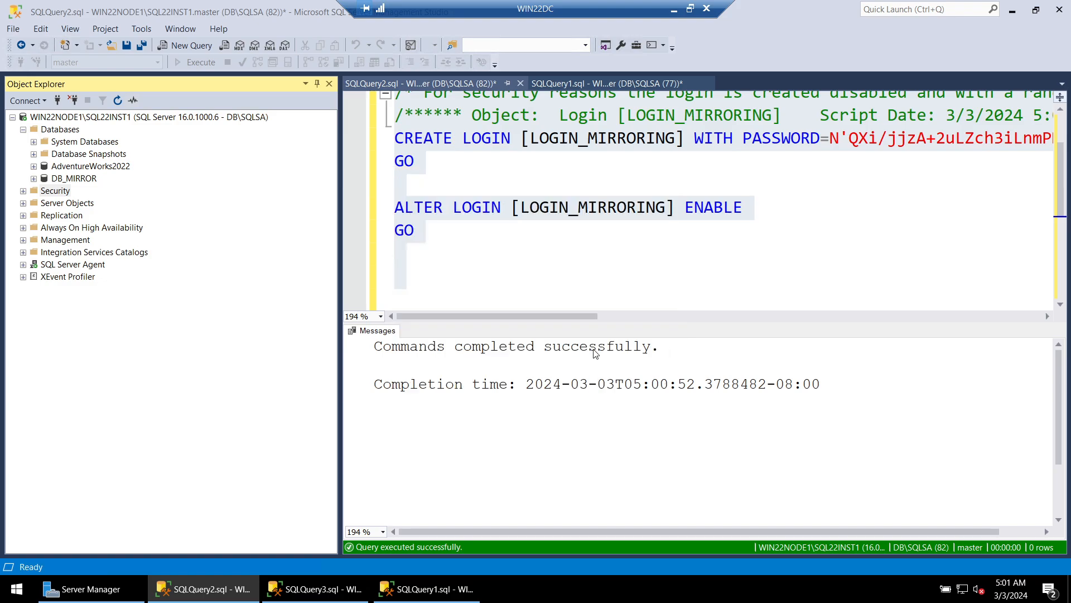
- Take a full backup of DB_MIRROR on WIN22NODE1\SQL22INST1 to D:\SQL\SQL22INST1\BACKUP\DB_MIRROR.bak
{"action": "left_click", "coordinate": [71, 182]}
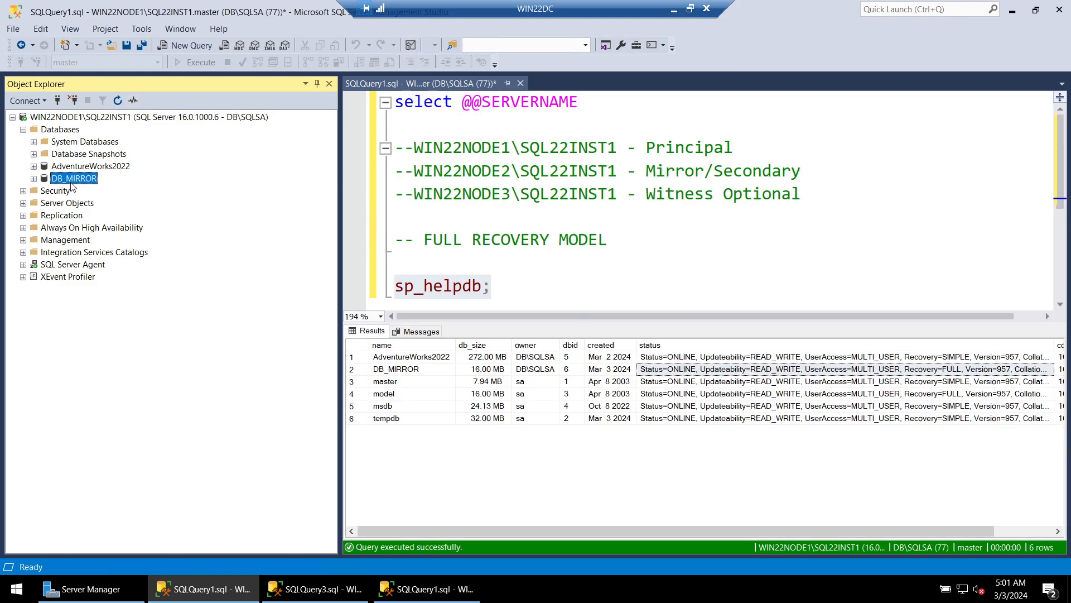
{"action": "right_click", "coordinate": [71, 186]}
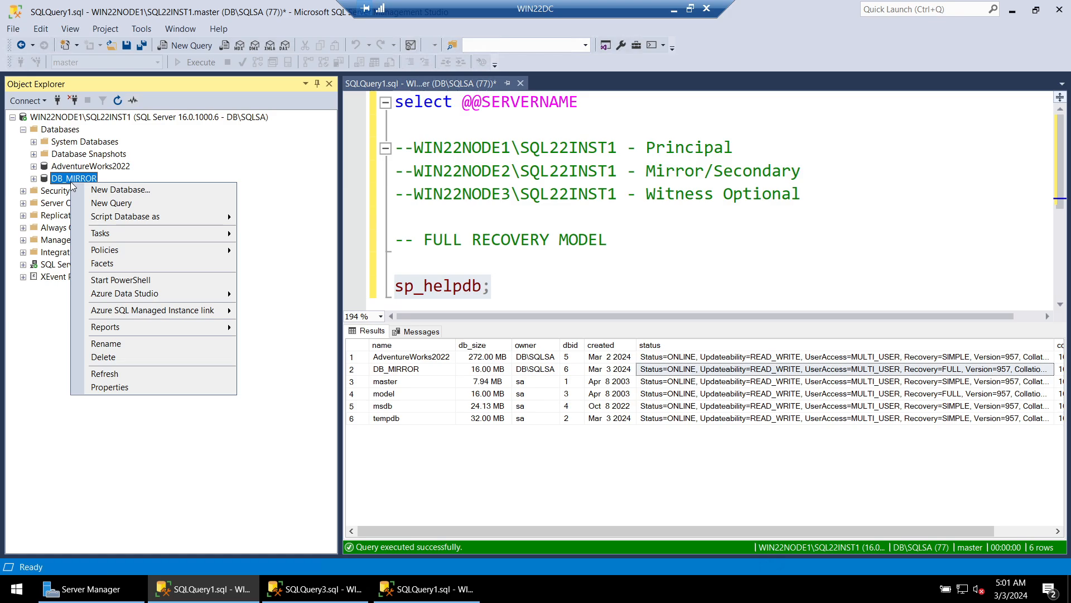
{"action": "mouse_move", "coordinate": [157, 235]}
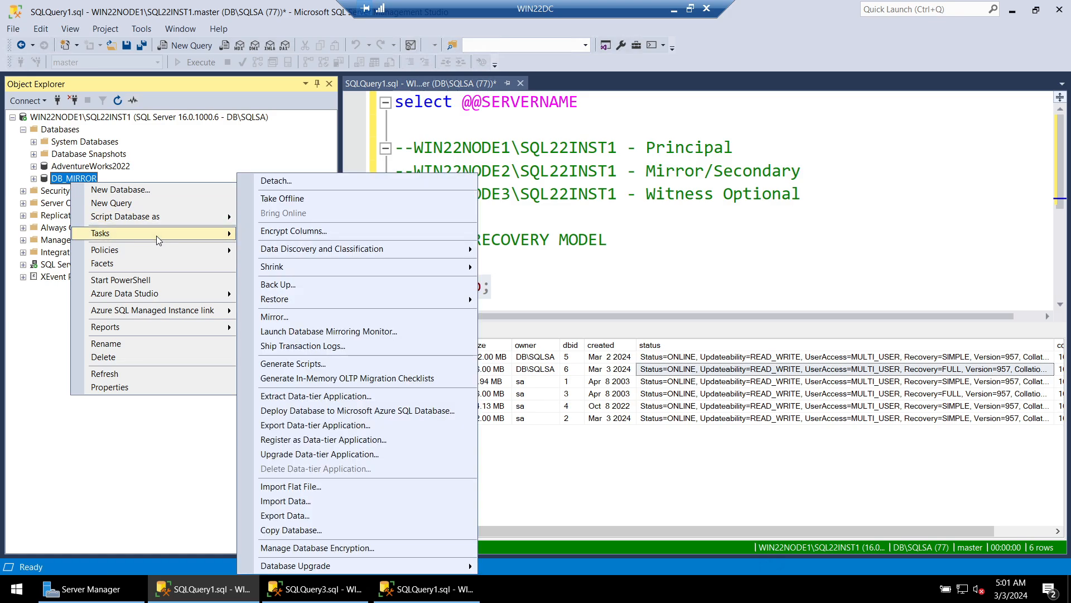
{"action": "left_click", "coordinate": [299, 284]}
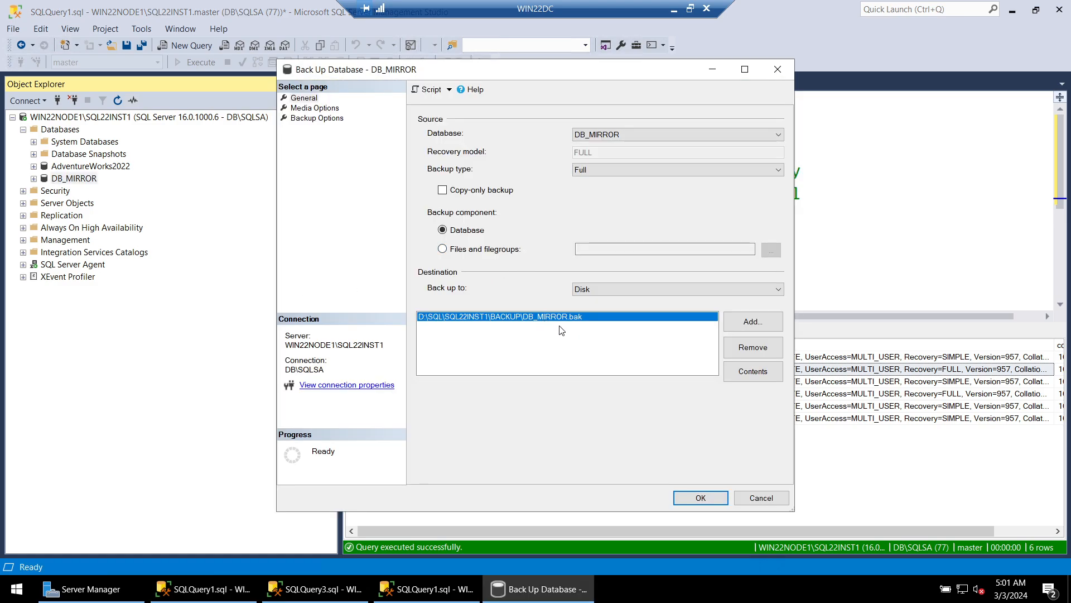
{"action": "left_click", "coordinate": [608, 168]}
{"action": "left_click", "coordinate": [608, 168]}
{"action": "left_click", "coordinate": [686, 501]}
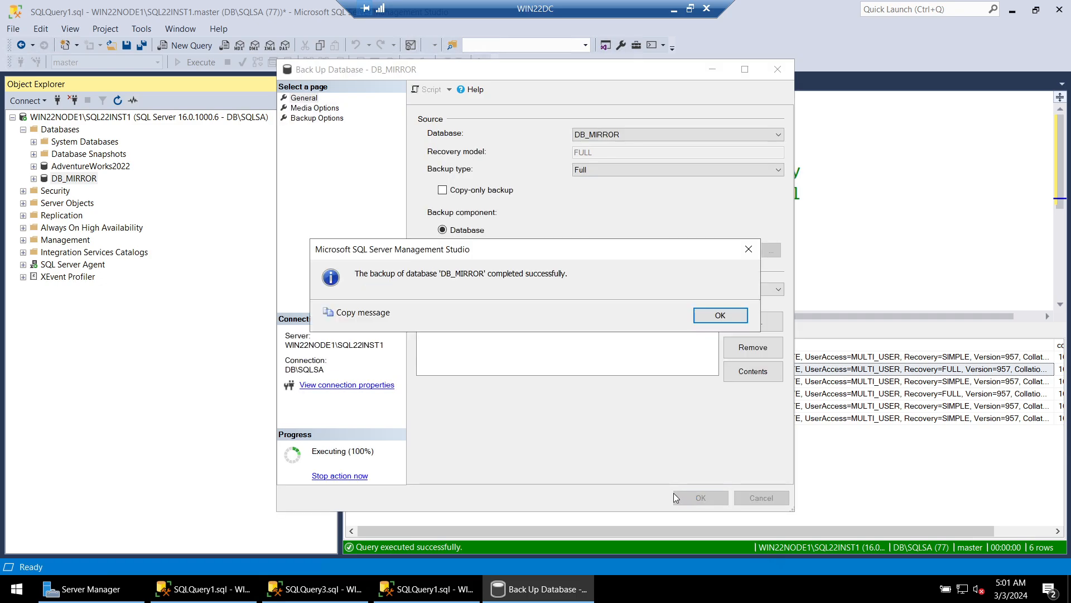
{"action": "left_click", "coordinate": [733, 317]}
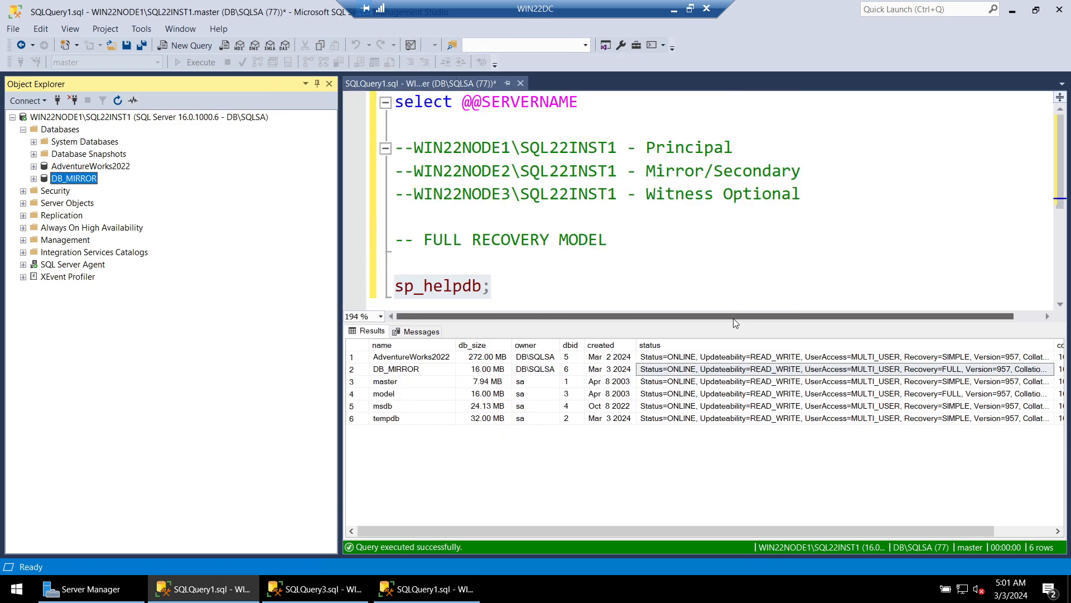
- Start another backup of DB_MIRROR and set its backup type to Transaction Log
{"action": "right_click", "coordinate": [67, 177]}
{"action": "mouse_move", "coordinate": [224, 229]}
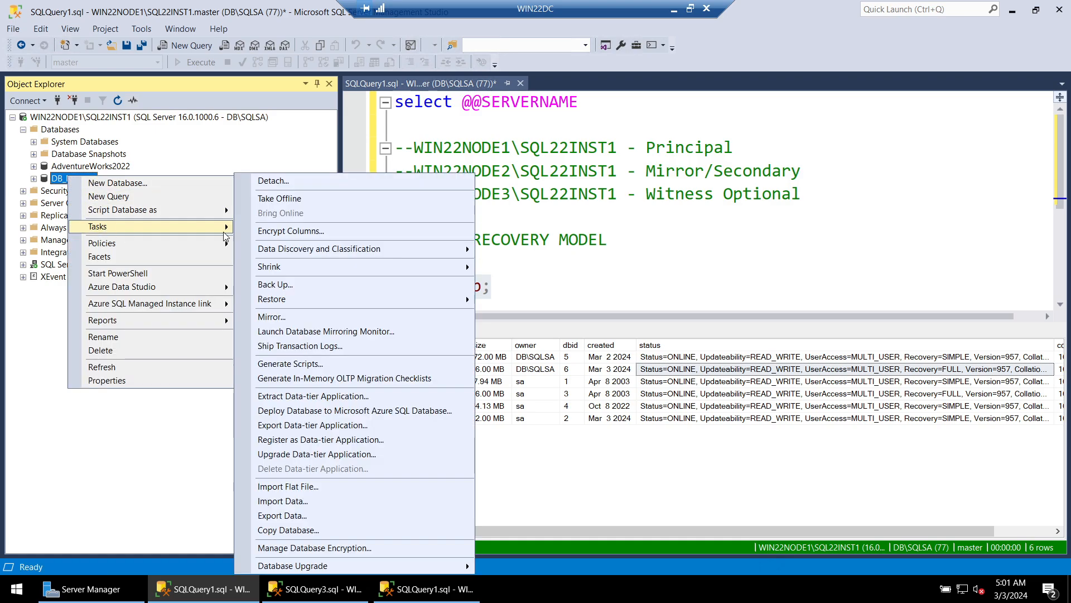
{"action": "left_click", "coordinate": [299, 285]}
{"action": "left_click", "coordinate": [609, 172]}
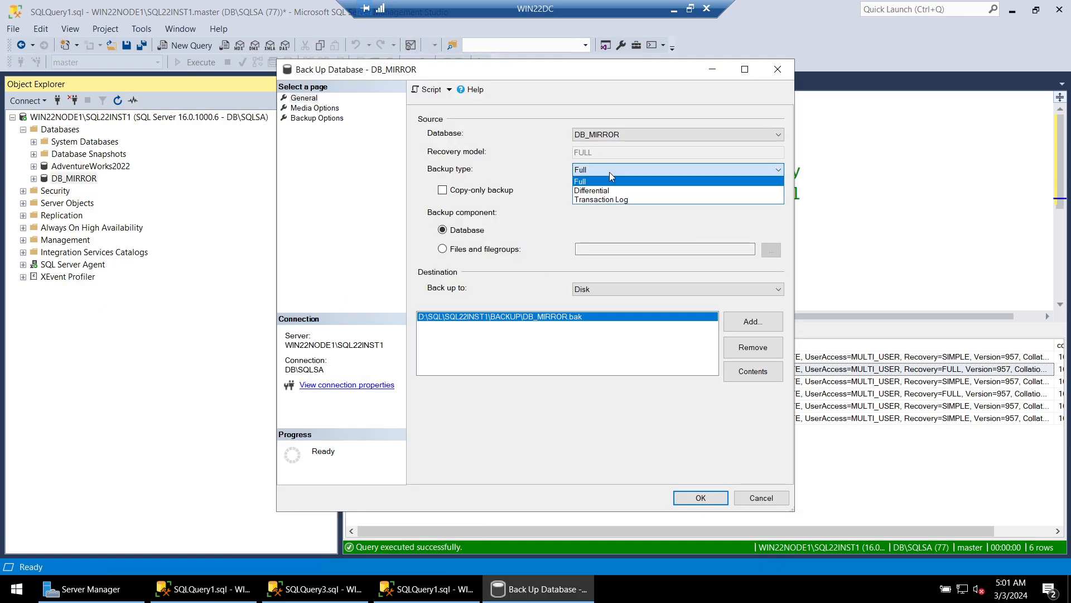
{"action": "left_click", "coordinate": [612, 201]}
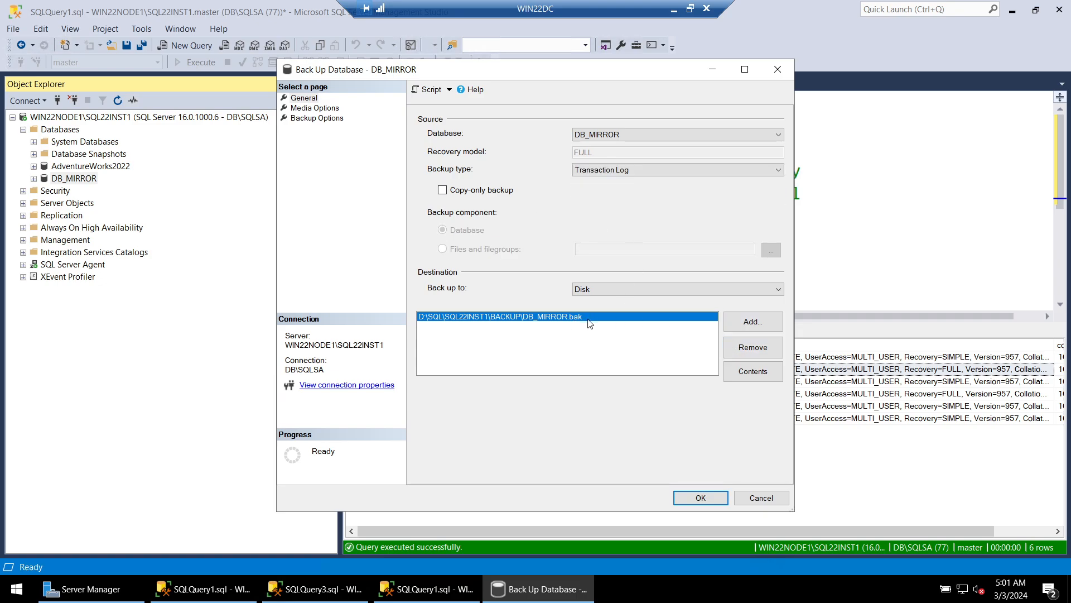
- Replace the backup destination with D:\SQL\SQL22INST1\BACKUP\DB_MIRROR.trn and run the transaction log backup
{"action": "left_click", "coordinate": [733, 350]}
{"action": "left_click", "coordinate": [746, 324]}
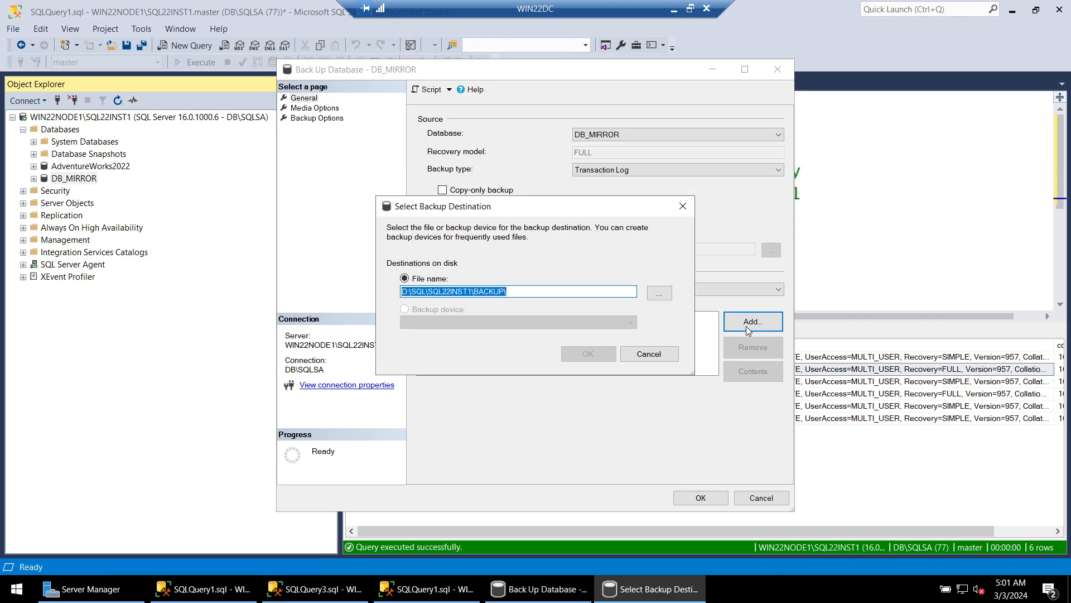
{"action": "left_click", "coordinate": [524, 290]}
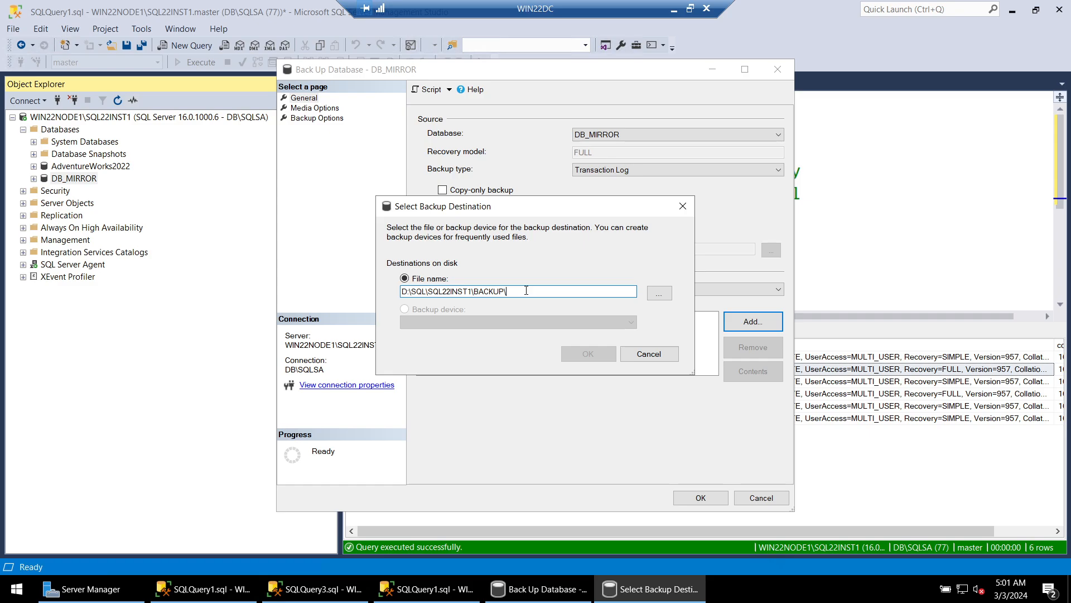
{"action": "type", "text": "DB_MIRROR.trn"}
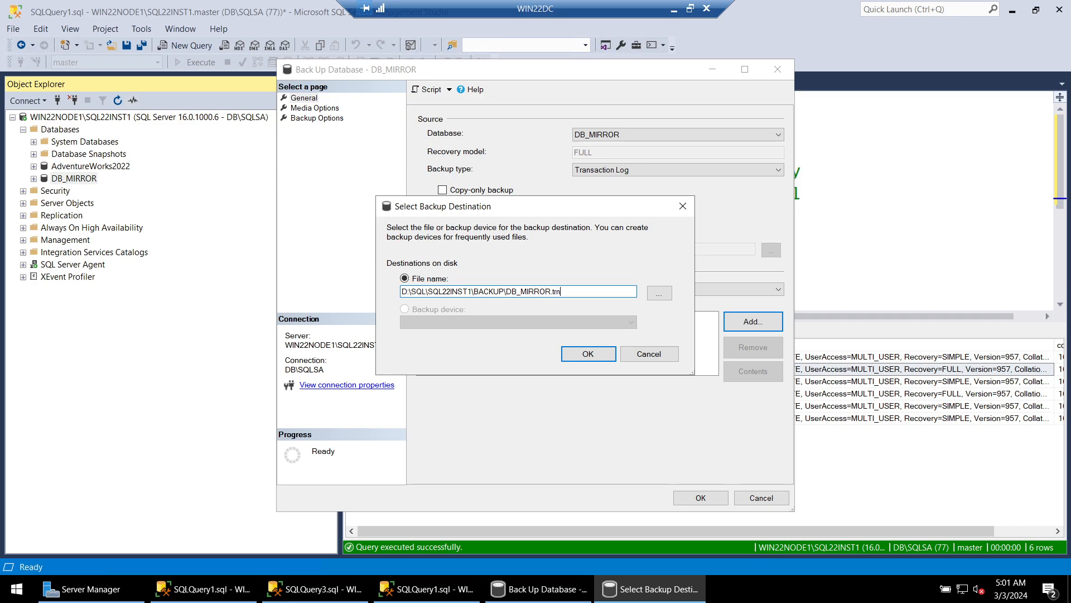
{"action": "left_click", "coordinate": [586, 354]}
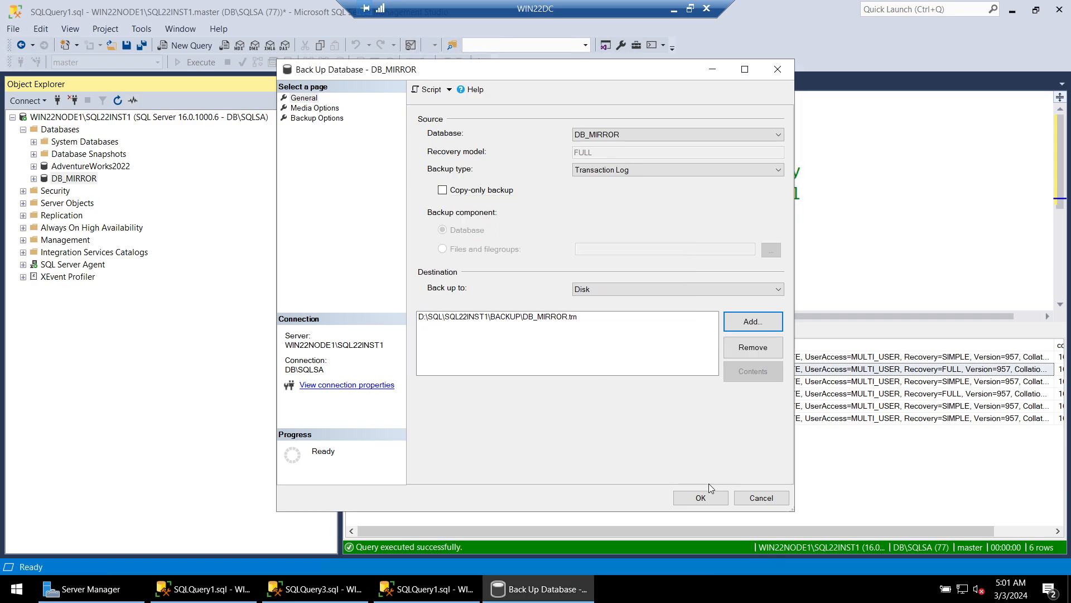
{"action": "left_click", "coordinate": [701, 498]}
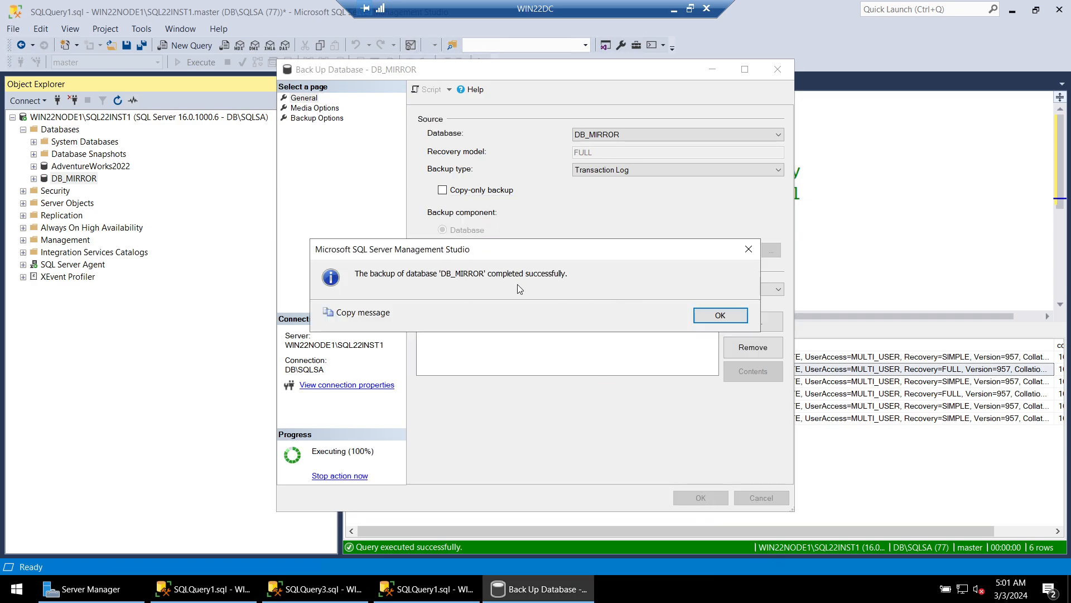
{"action": "left_click", "coordinate": [706, 315]}
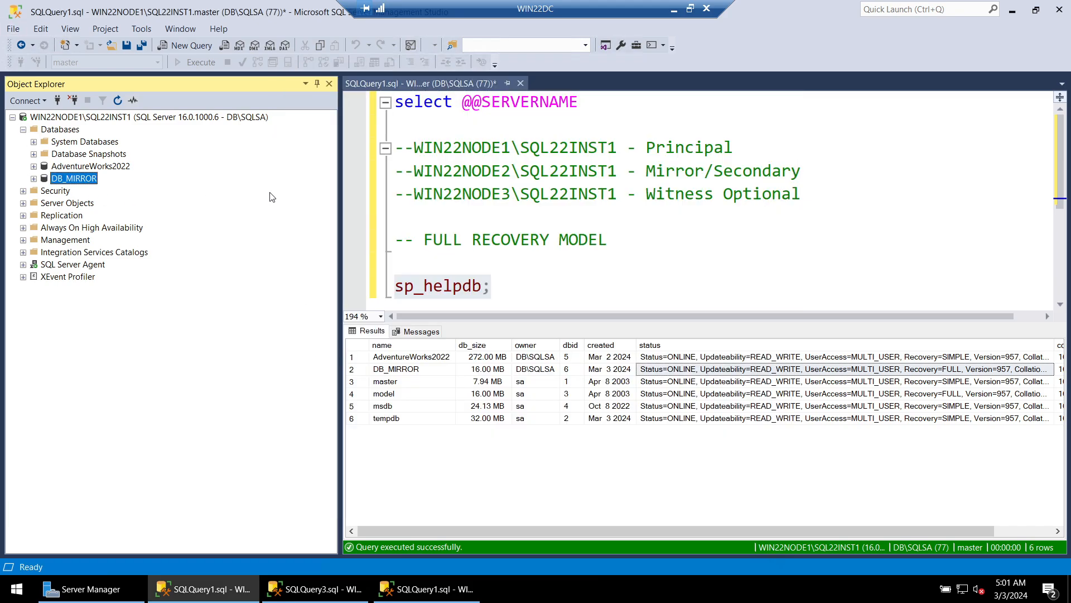
{"action": "left_click", "coordinate": [1012, 10]}
{"action": "left_click", "coordinate": [1012, 10]}
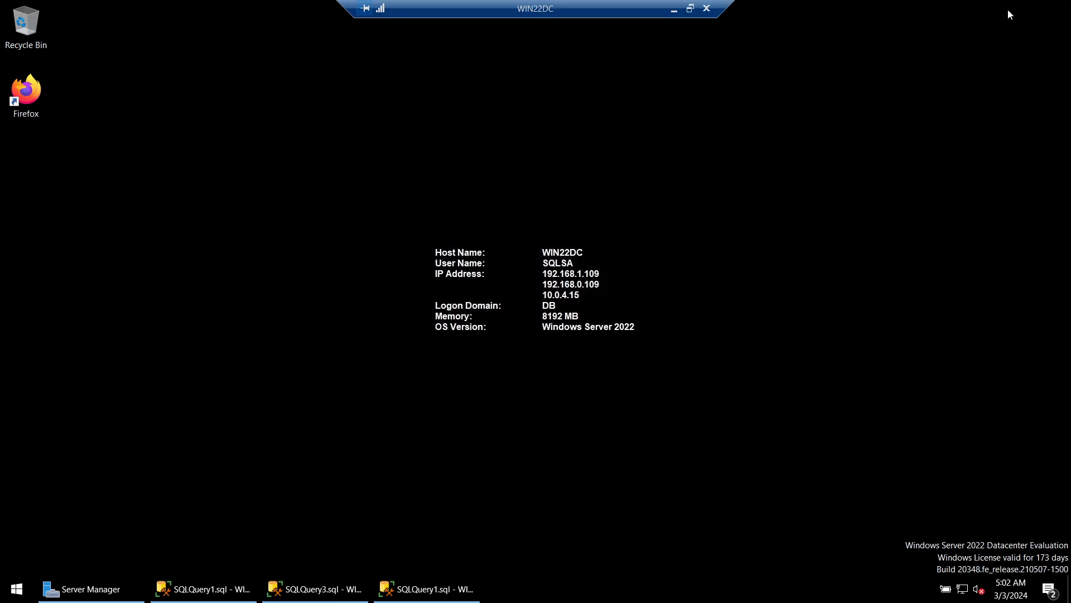
{"action": "left_click", "coordinate": [203, 589]}
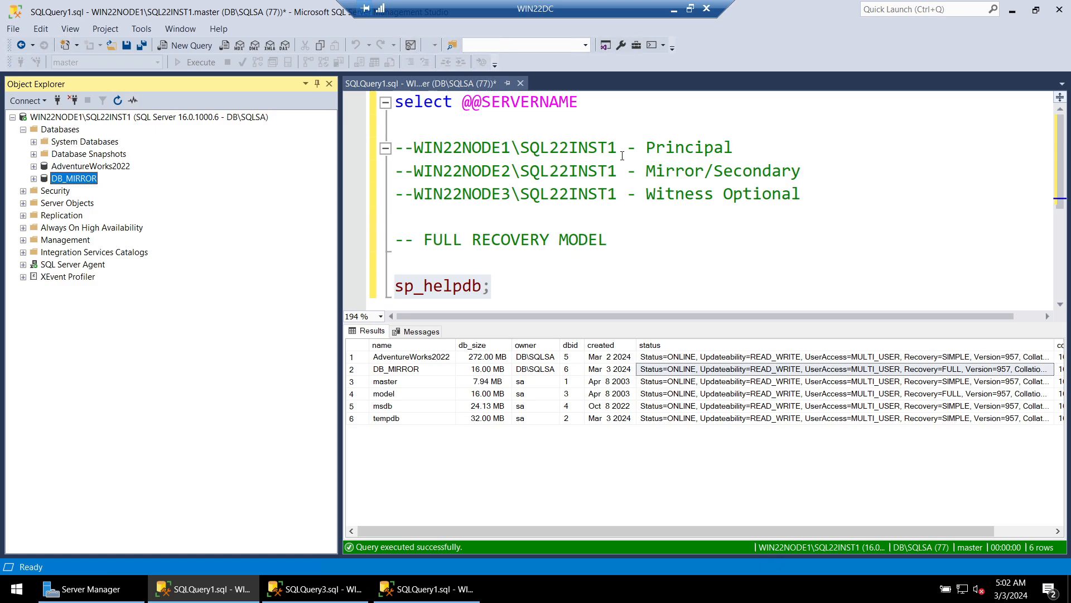
{"action": "left_click", "coordinate": [457, 150]}
{"action": "left_click_drag", "start_coordinate": [413, 148], "coordinate": [619, 148]}
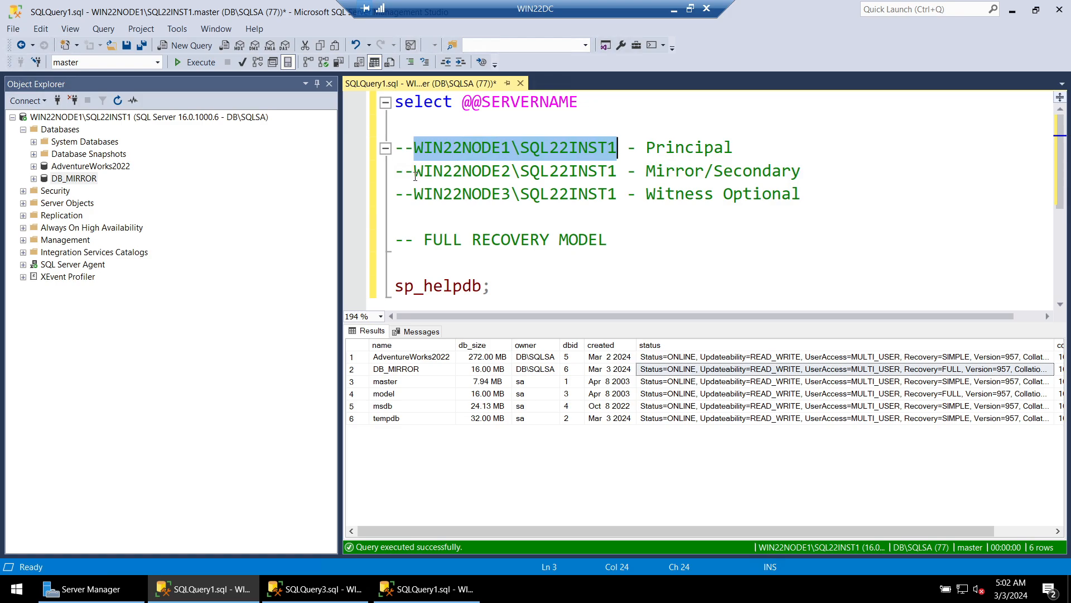
{"action": "left_click_drag", "start_coordinate": [414, 172], "coordinate": [616, 170]}
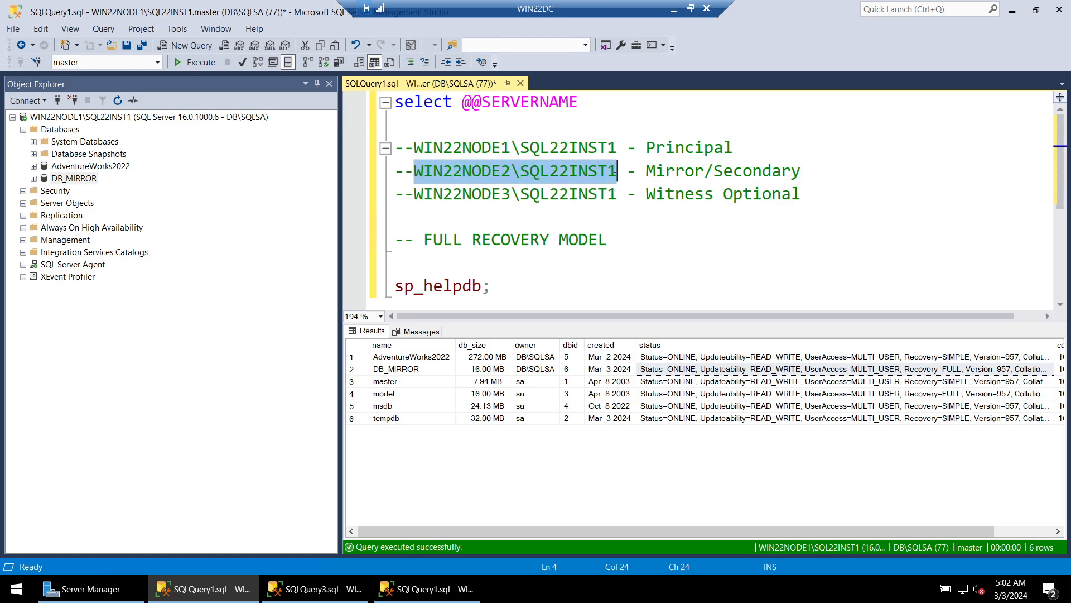
{"action": "key", "text": "ctrl+shift+Left"}
{"action": "key", "text": "ctrl+shift+Left"}
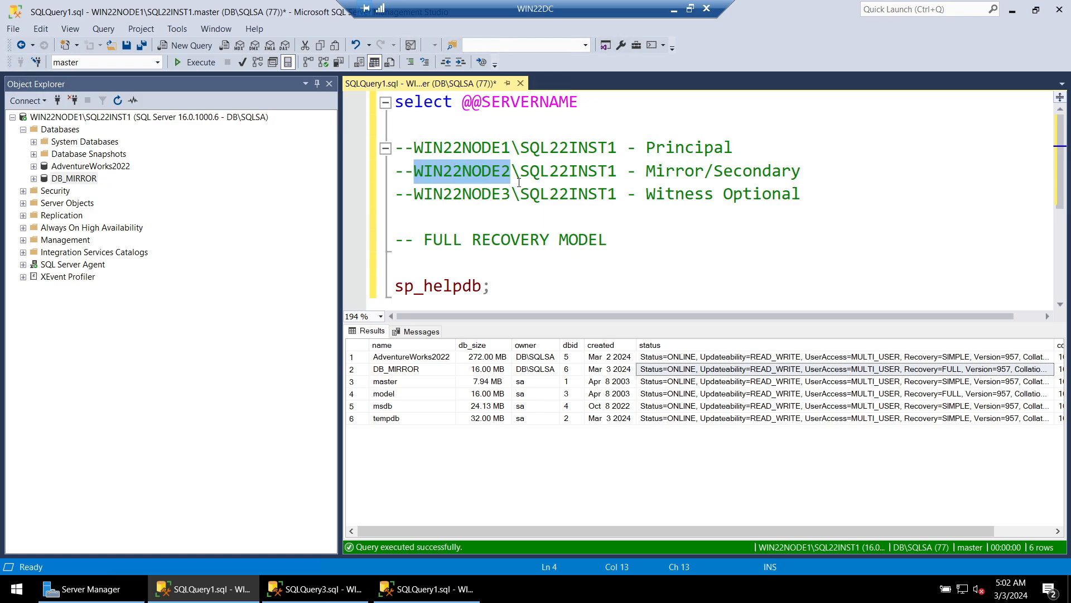
- Open File Explorer and look at the contents of the local DATA (D:) drive
{"action": "key", "text": "super+e"}
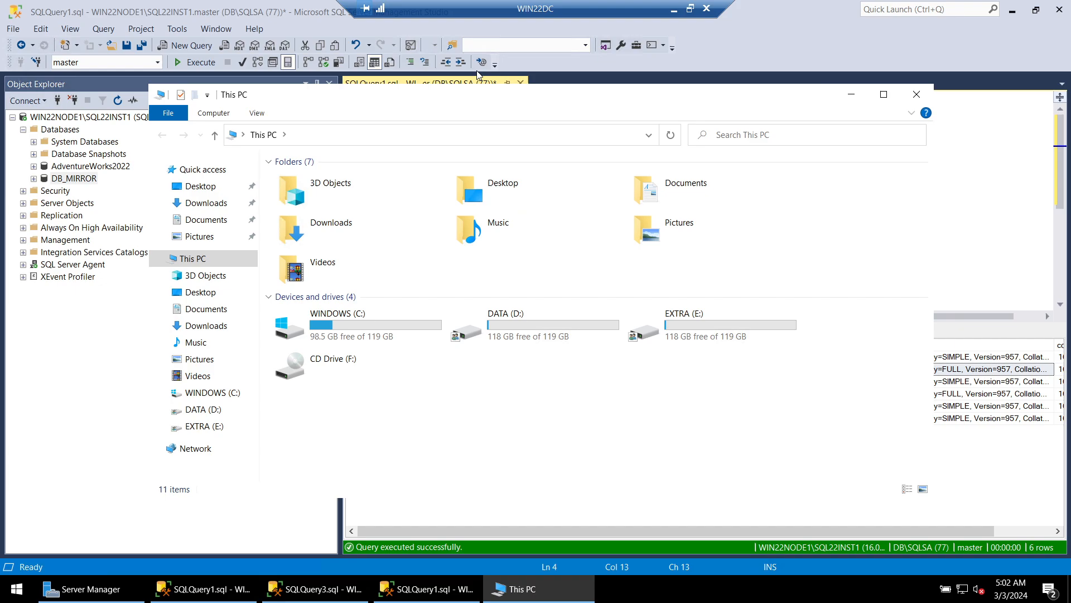
{"action": "left_click_drag", "start_coordinate": [453, 94], "coordinate": [451, 68]}
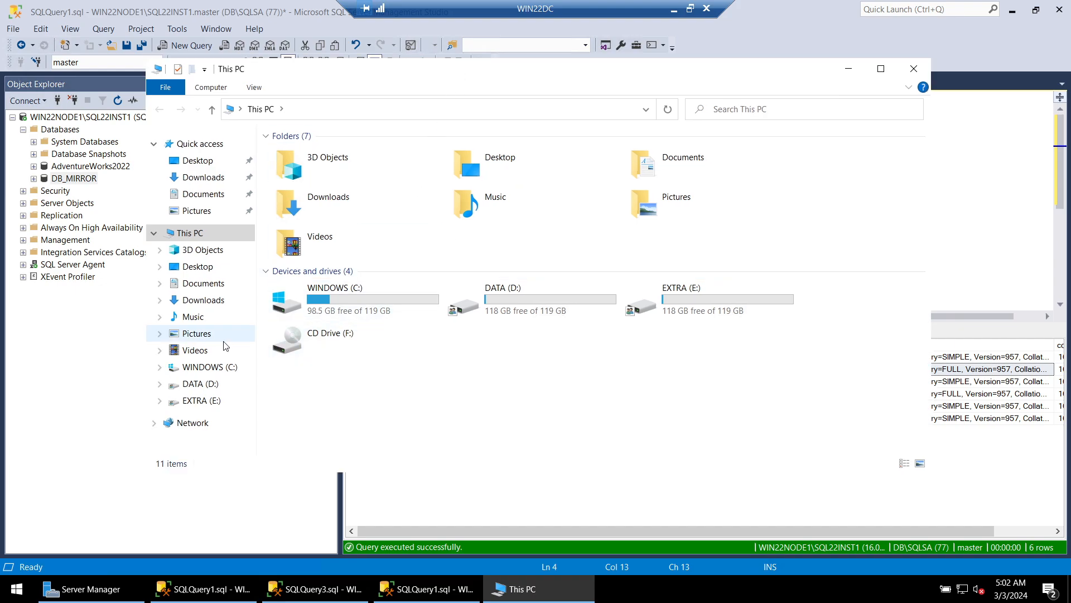
{"action": "left_click", "coordinate": [840, 71]}
{"action": "left_click", "coordinate": [889, 167]}
{"action": "key", "text": "super+e"}
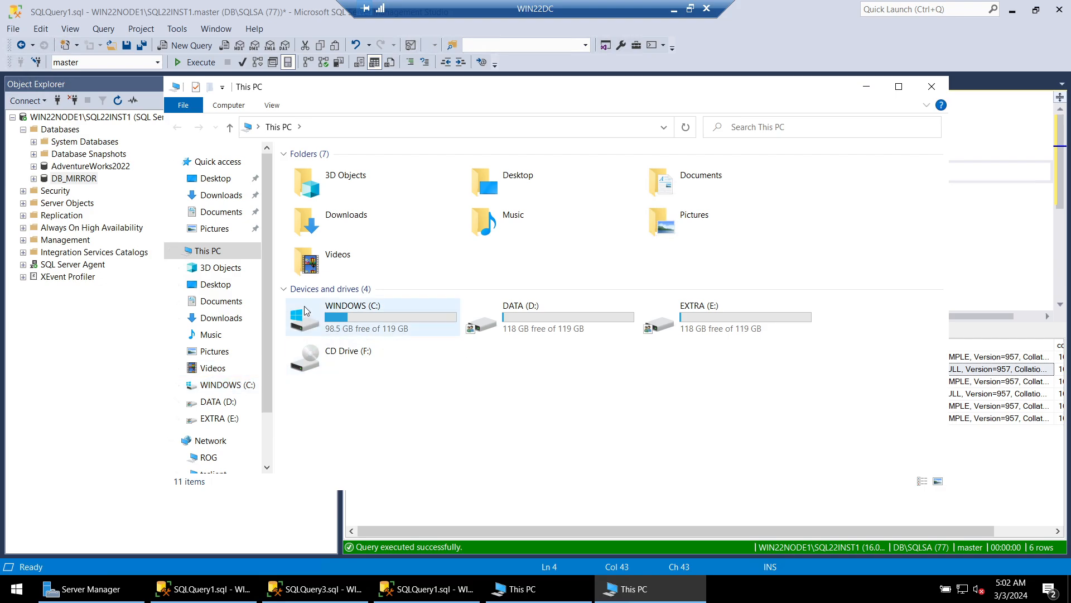
{"action": "left_click", "coordinate": [219, 402]}
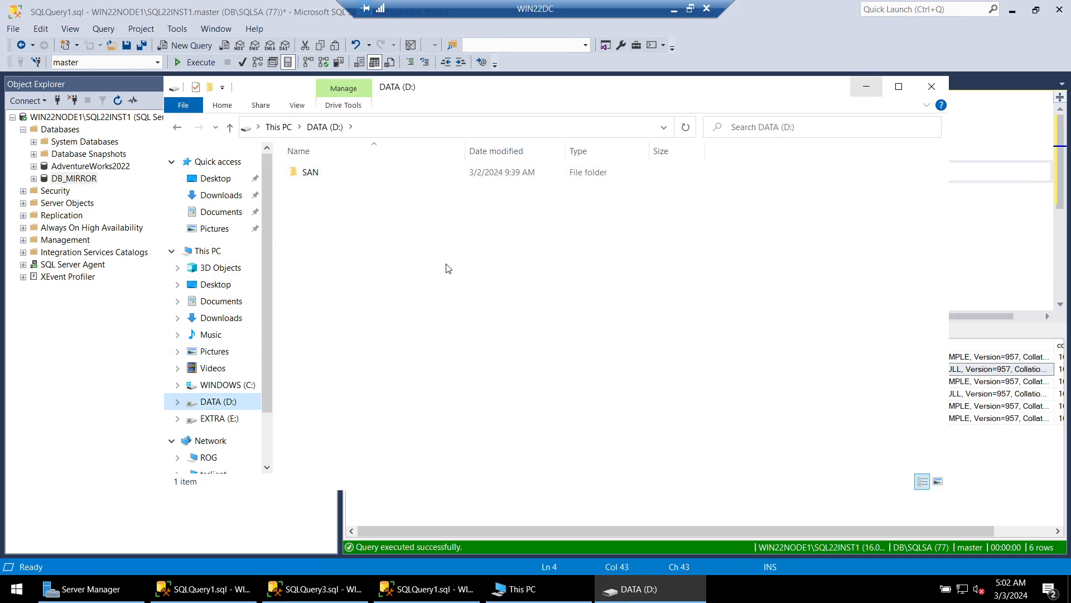
{"action": "left_click", "coordinate": [873, 93]}
- Open the network share \\WIN22NODE1\D$ in a new File Explorer window and browse to SQL\SQL22INST1\BACKUP
{"action": "key", "text": "super+e"}
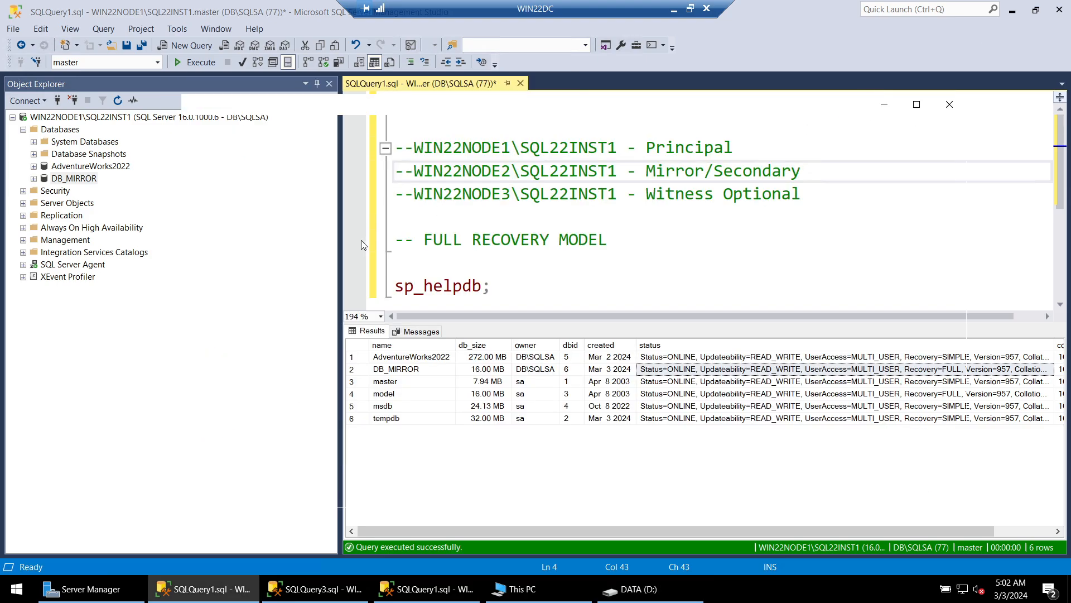
{"action": "left_click", "coordinate": [350, 146]}
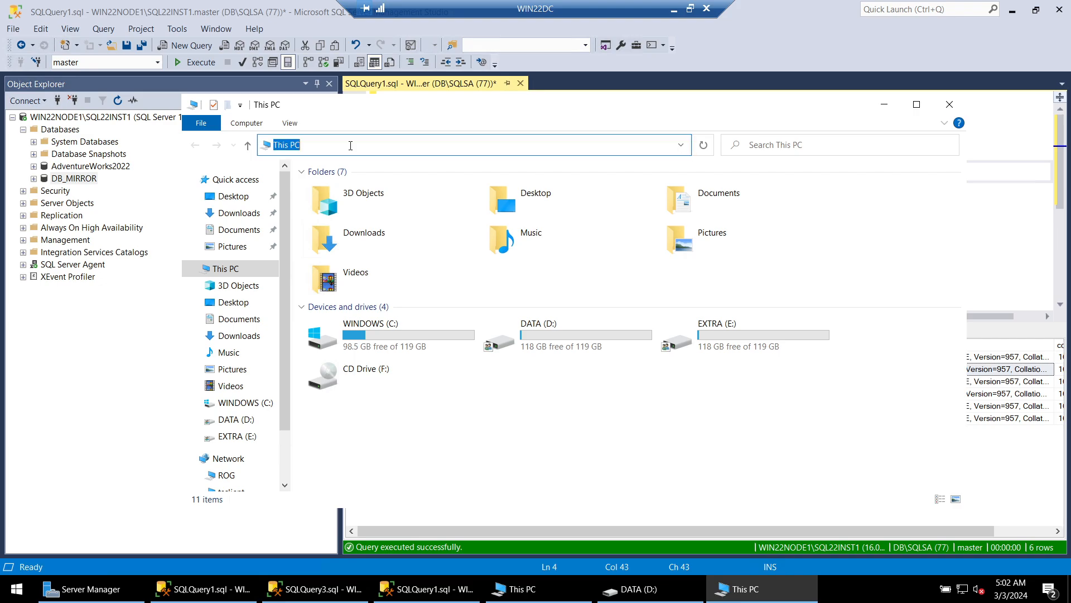
{"action": "type", "text": "\\WIN2"}
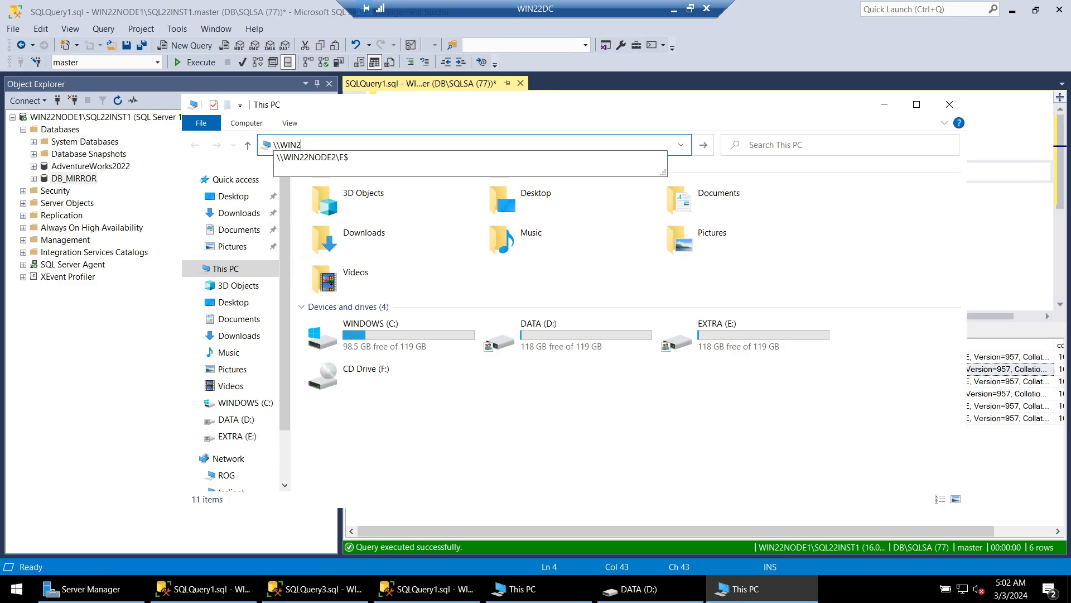
{"action": "type", "text": "2NODE1\\"}
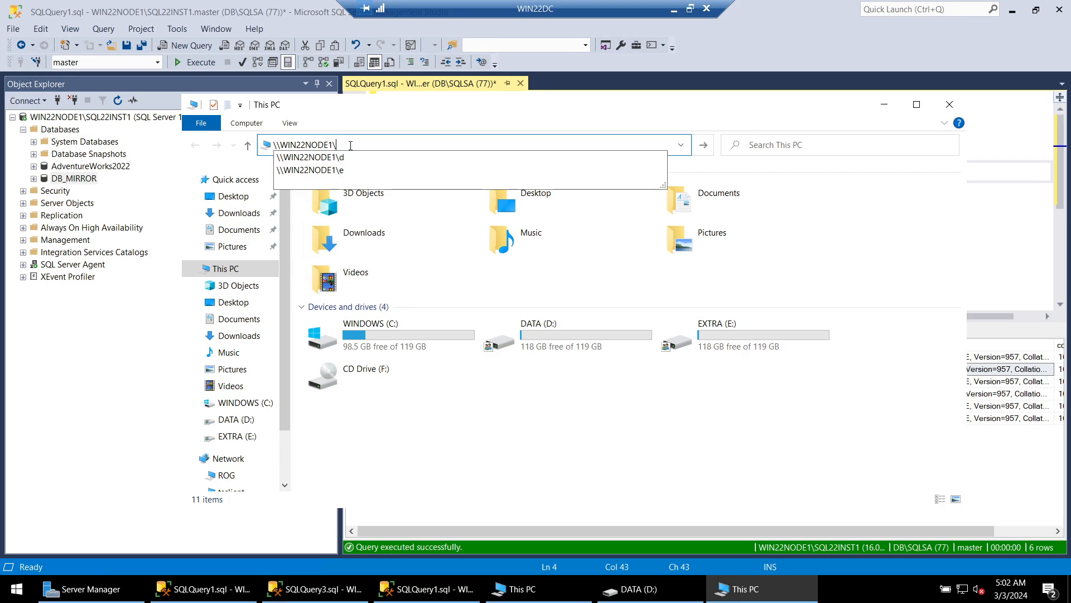
{"action": "type", "text": "D$"}
{"action": "key", "text": "Return"}
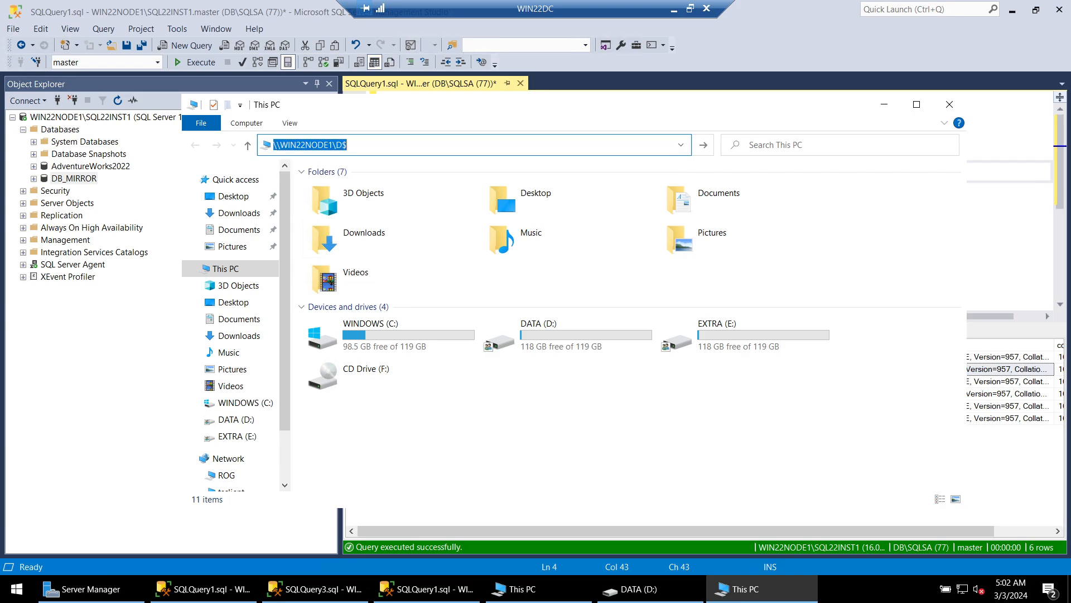
{"action": "left_click", "coordinate": [329, 190]}
{"action": "double_click", "coordinate": [329, 190]}
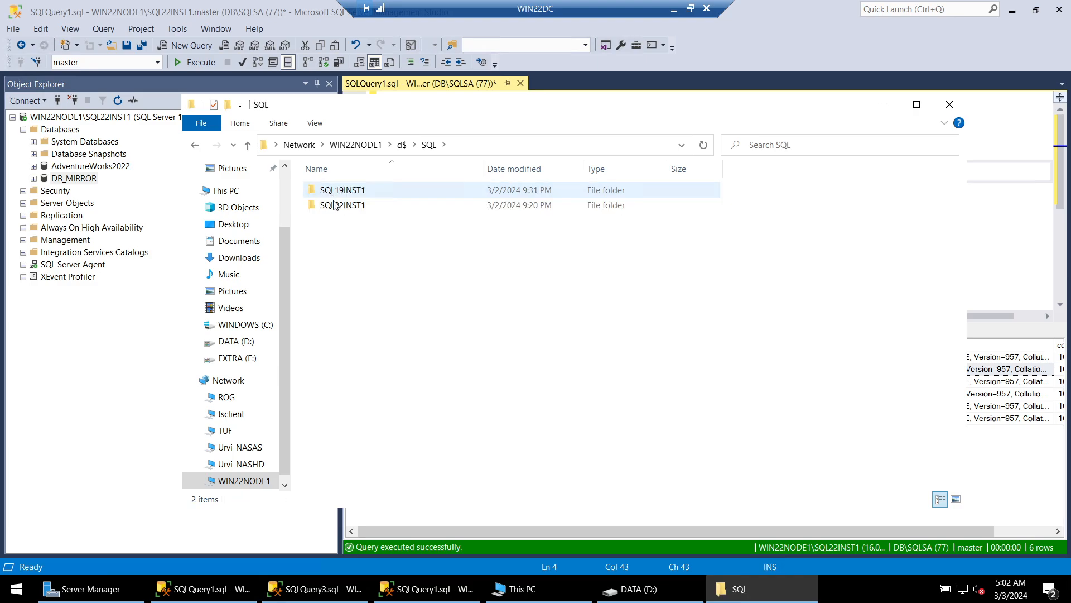
{"action": "double_click", "coordinate": [337, 205]}
{"action": "double_click", "coordinate": [342, 193]}
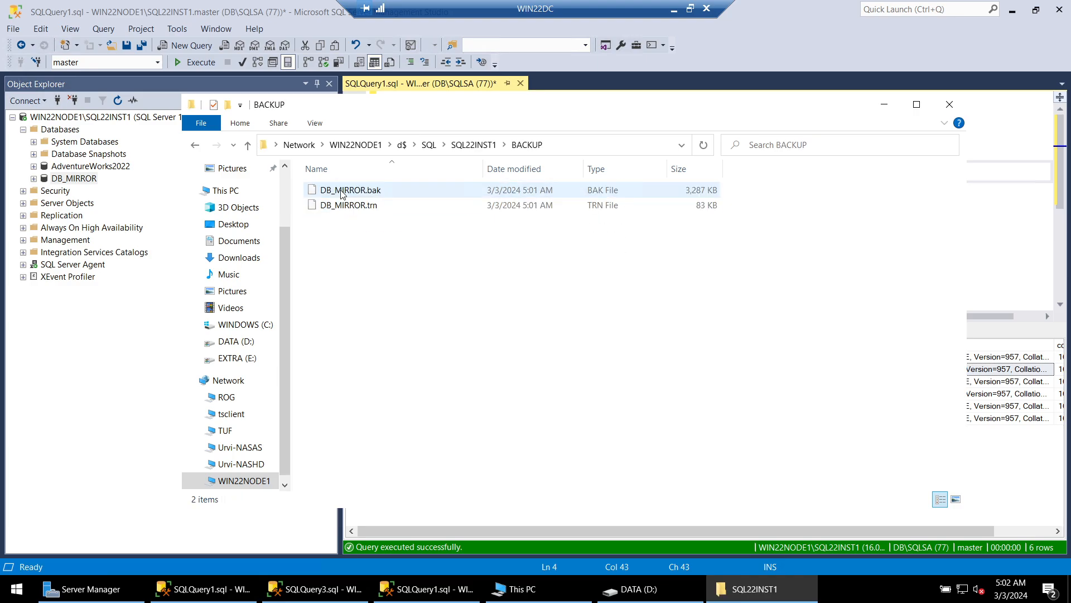
- Copy both backup files, DB_MIRROR.bak and DB_MIRROR.trn, from the WIN22NODE1 BACKUP folder
{"action": "left_click", "coordinate": [375, 209]}
{"action": "left_click", "coordinate": [423, 242]}
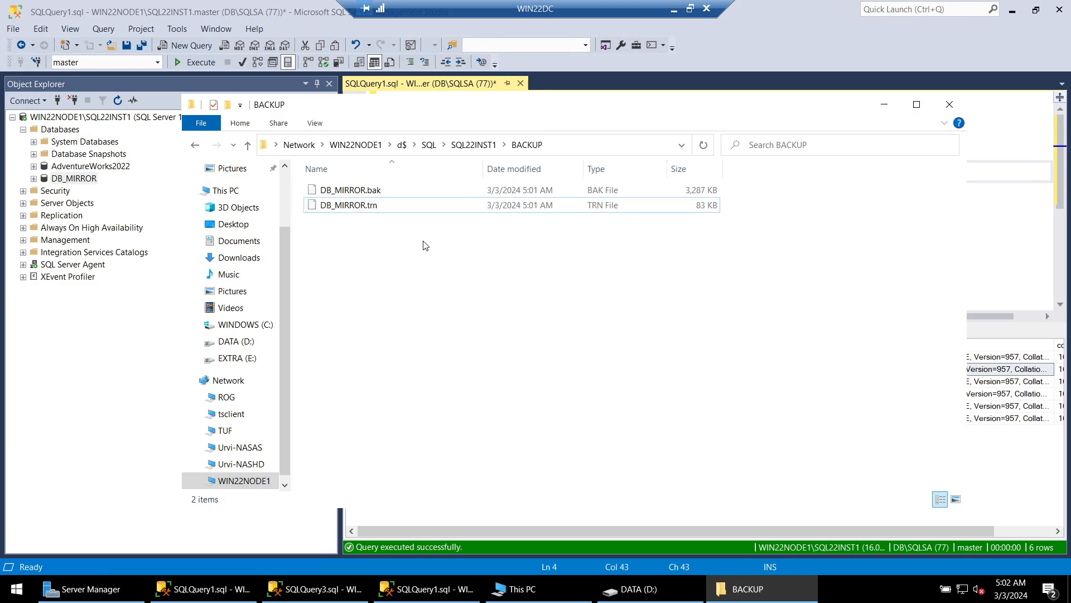
{"action": "key", "text": "ctrl+a"}
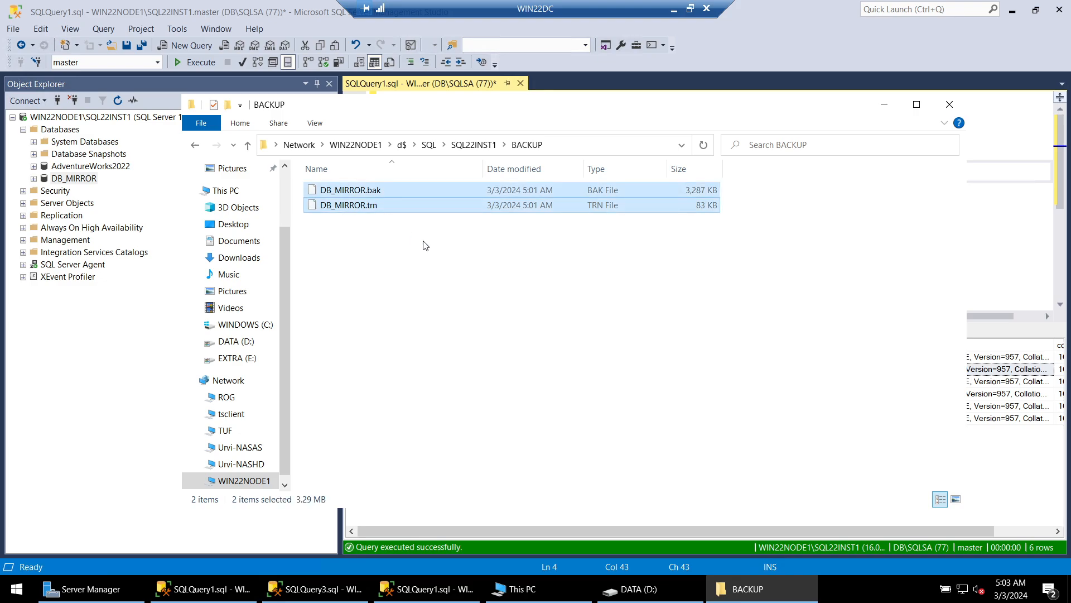
{"action": "key", "text": "super+e"}
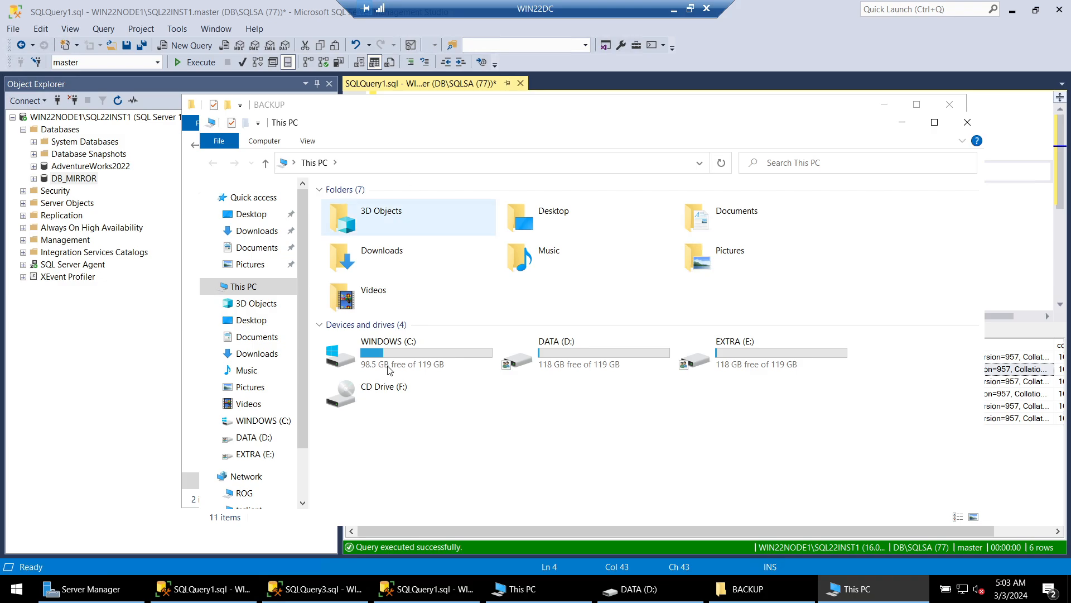
{"action": "left_click", "coordinate": [747, 588]}
- Paste the copied backup files into \\Win22node2\d$\SQL\SQL22INST1\BACKUP, then minimize the File Explorer windows
{"action": "left_click", "coordinate": [617, 147]}
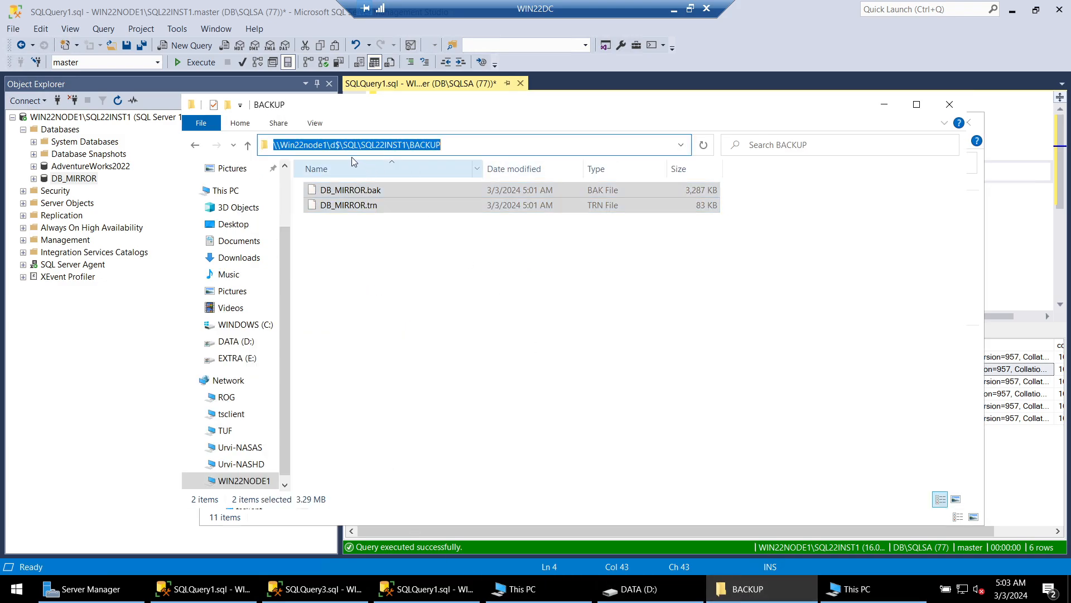
{"action": "left_click", "coordinate": [325, 144]}
{"action": "key", "text": "Delete"}
{"action": "type", "text": "2"}
{"action": "key", "text": "Return"}
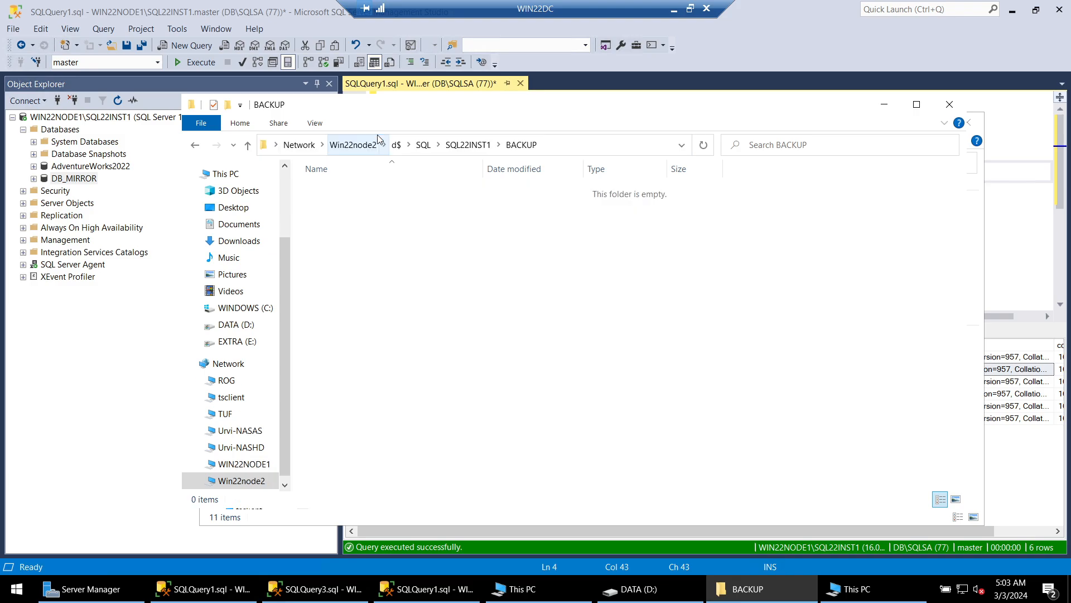
{"action": "key", "text": "ctrl+v"}
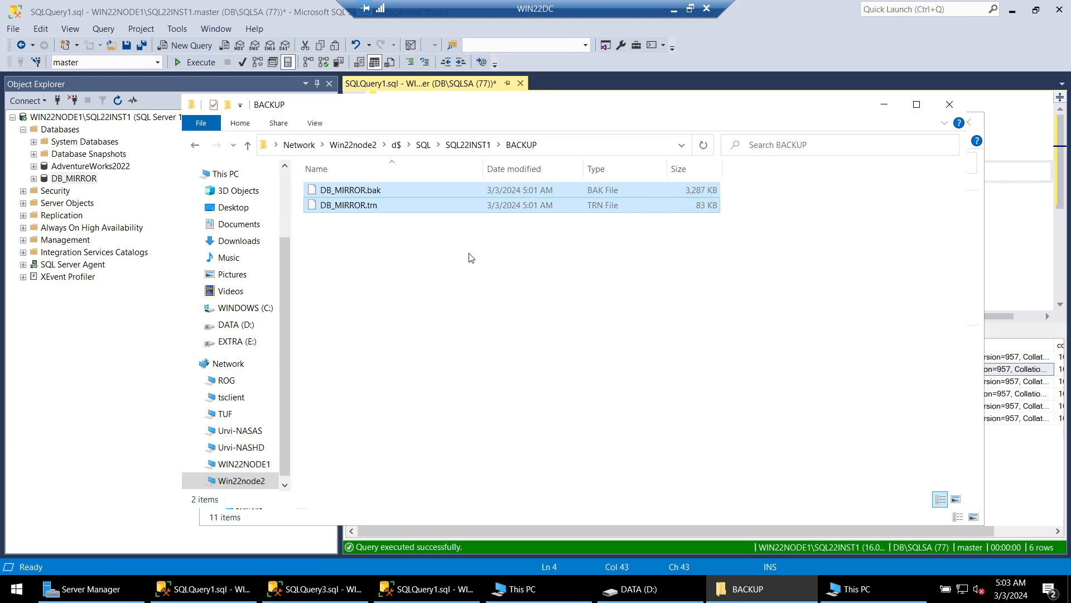
{"action": "left_click", "coordinate": [884, 110]}
{"action": "left_click", "coordinate": [904, 123]}
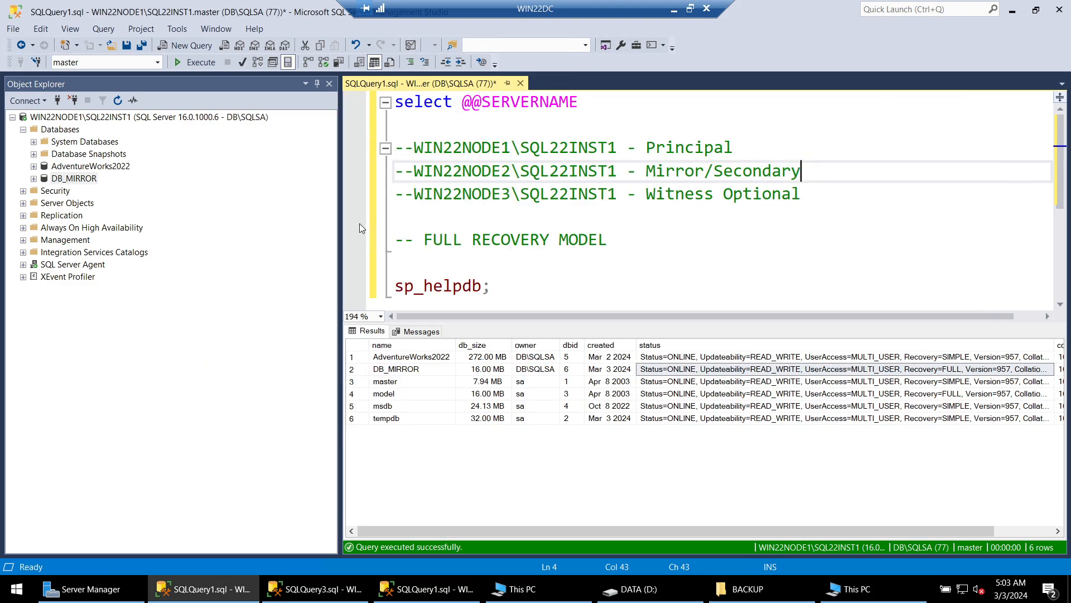
{"action": "left_click", "coordinate": [321, 591]}
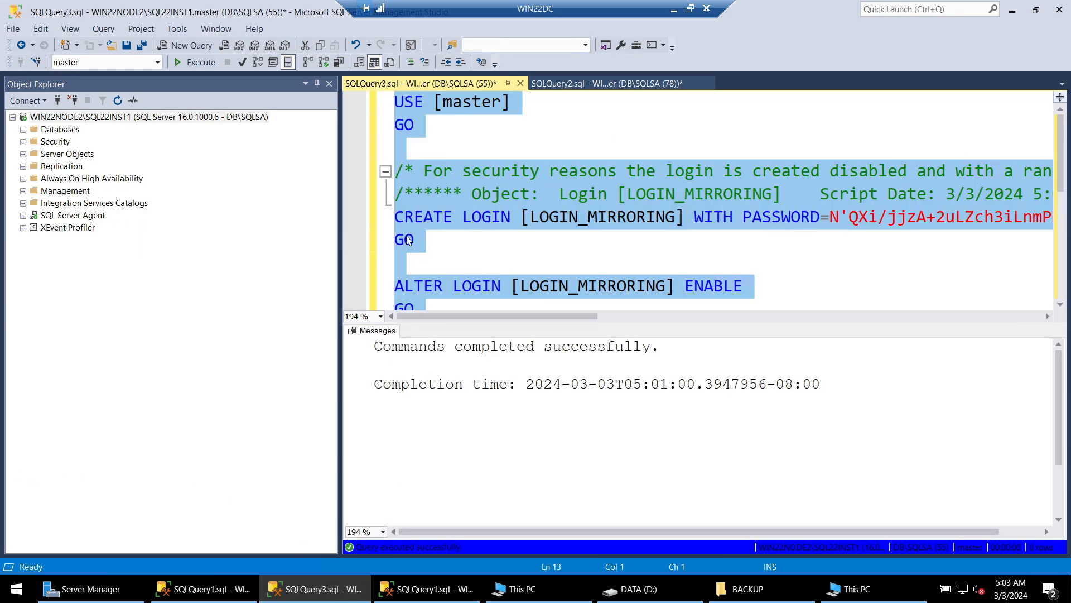
{"action": "left_click", "coordinate": [571, 253]}
{"action": "left_click", "coordinate": [614, 84]}
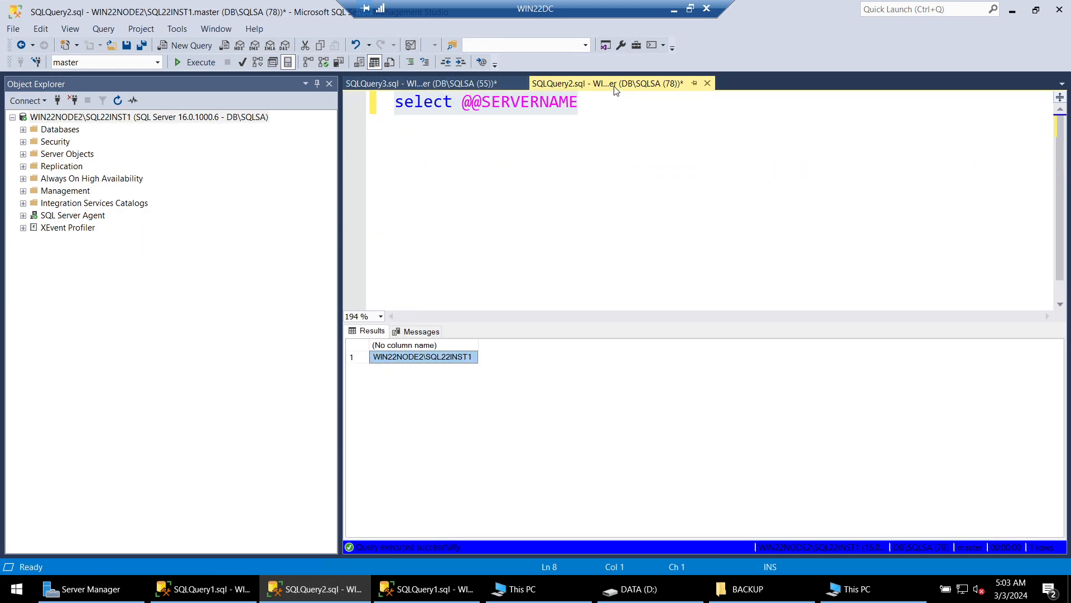
{"action": "left_click_drag", "start_coordinate": [590, 113], "coordinate": [385, 102]}
{"action": "left_click", "coordinate": [190, 65]}
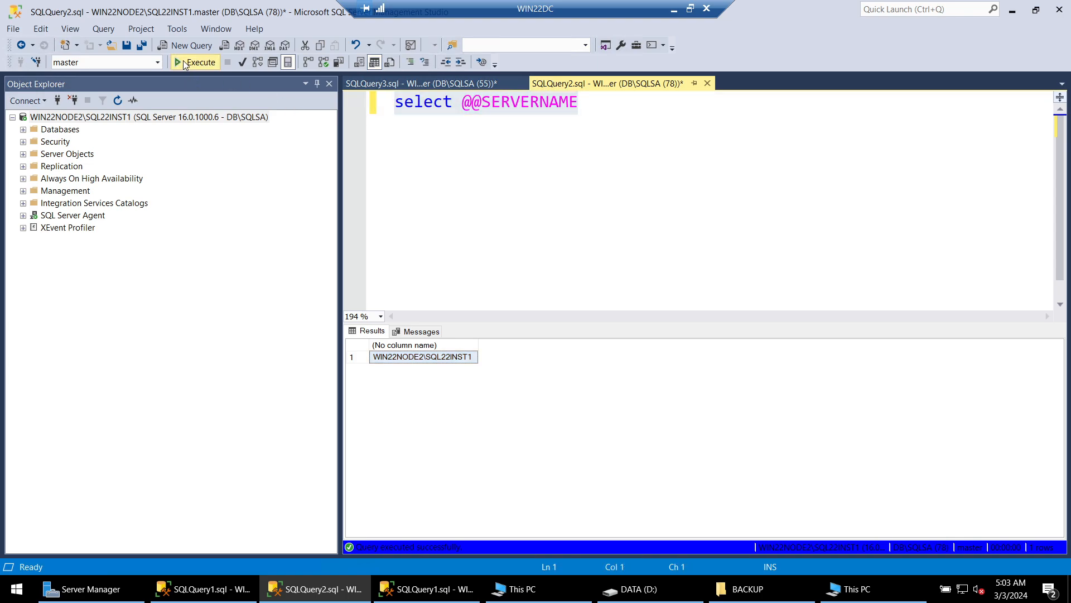
{"action": "left_click", "coordinate": [23, 130]}
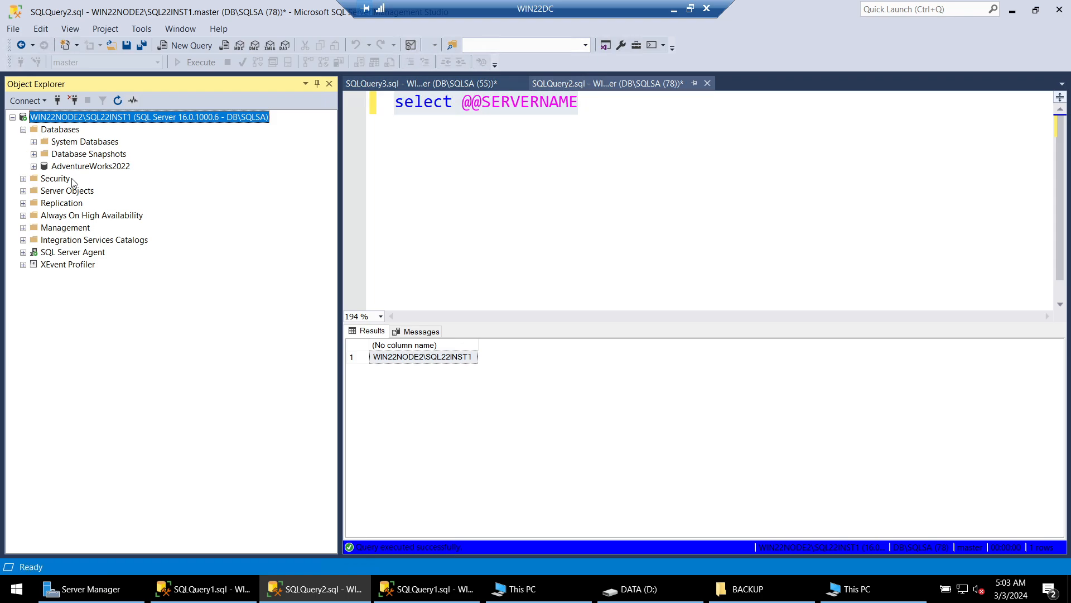
{"action": "right_click", "coordinate": [62, 135]}
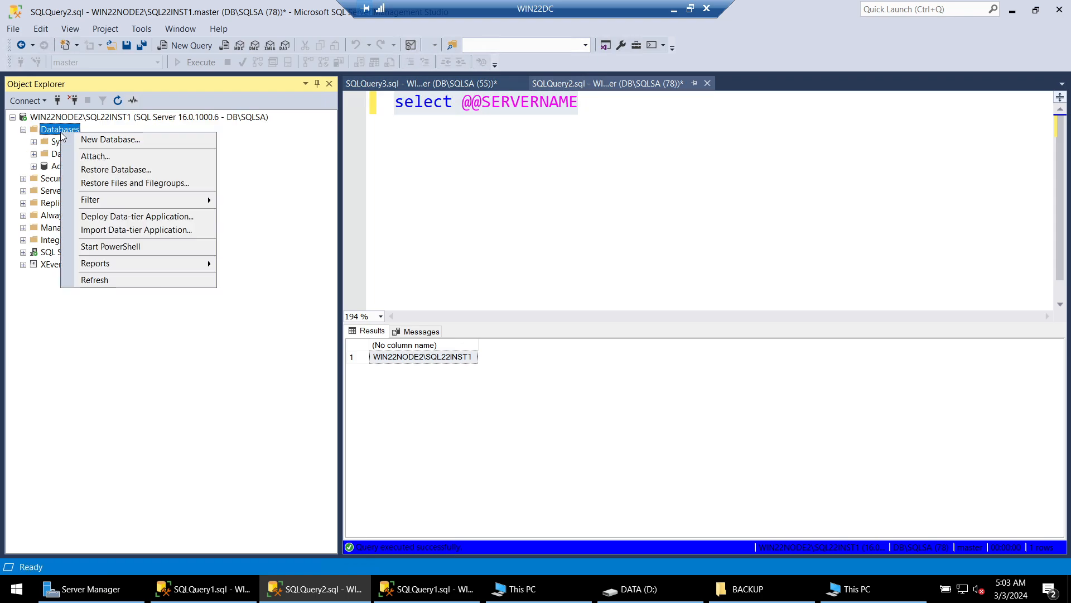
{"action": "left_click", "coordinate": [111, 169]}
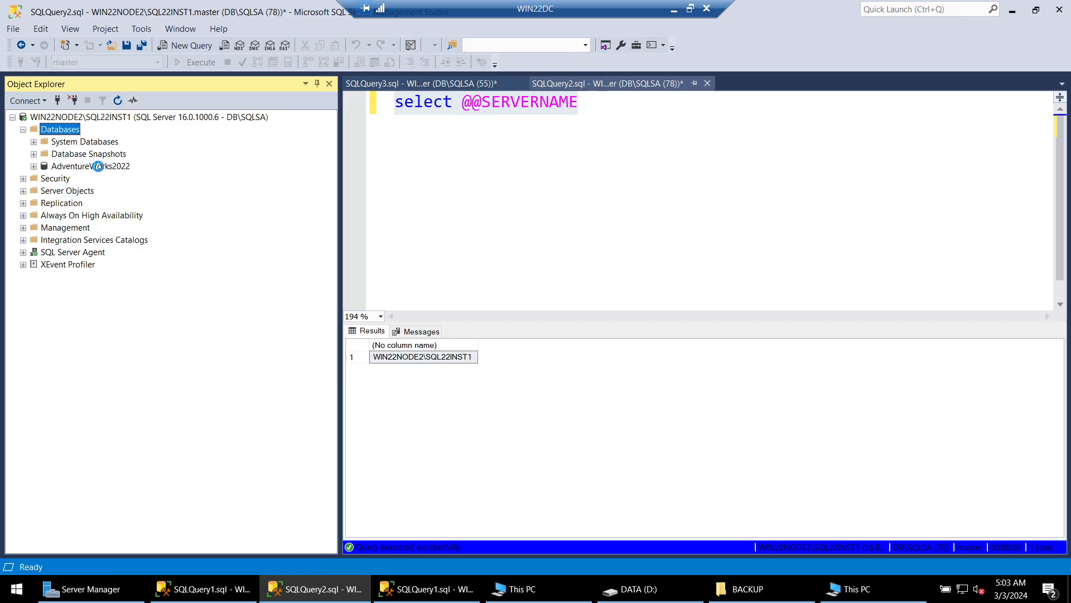
{"action": "left_click", "coordinate": [484, 171]}
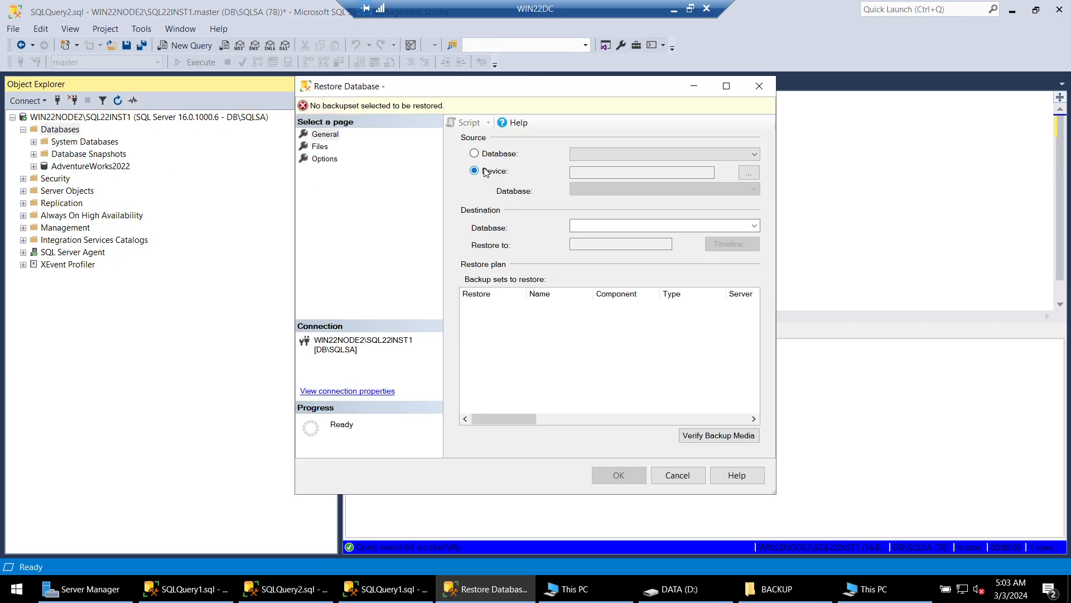
{"action": "left_click", "coordinate": [746, 174]}
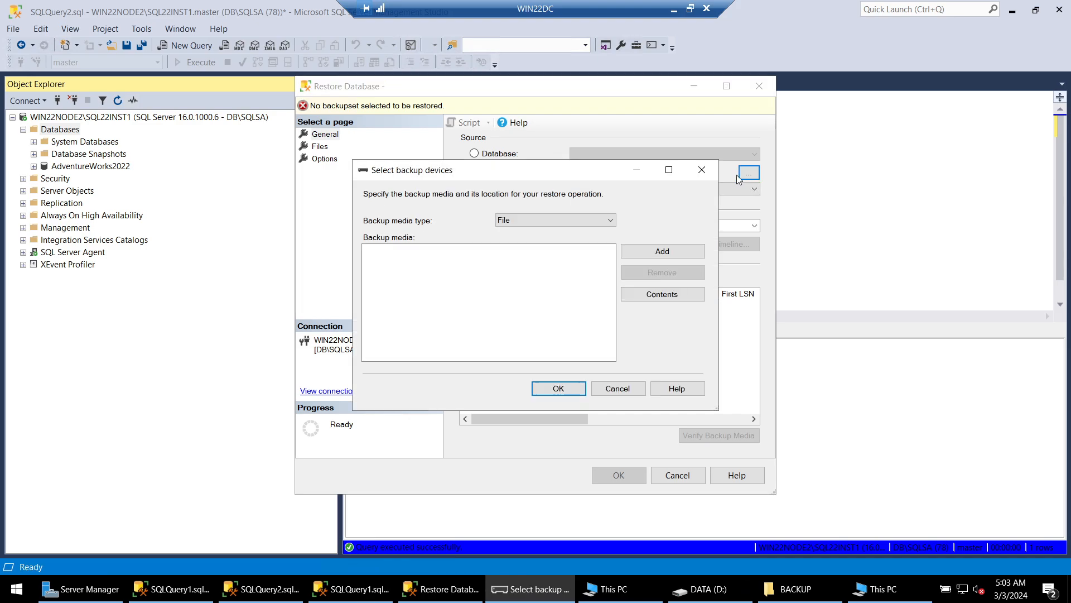
{"action": "left_click", "coordinate": [658, 253]}
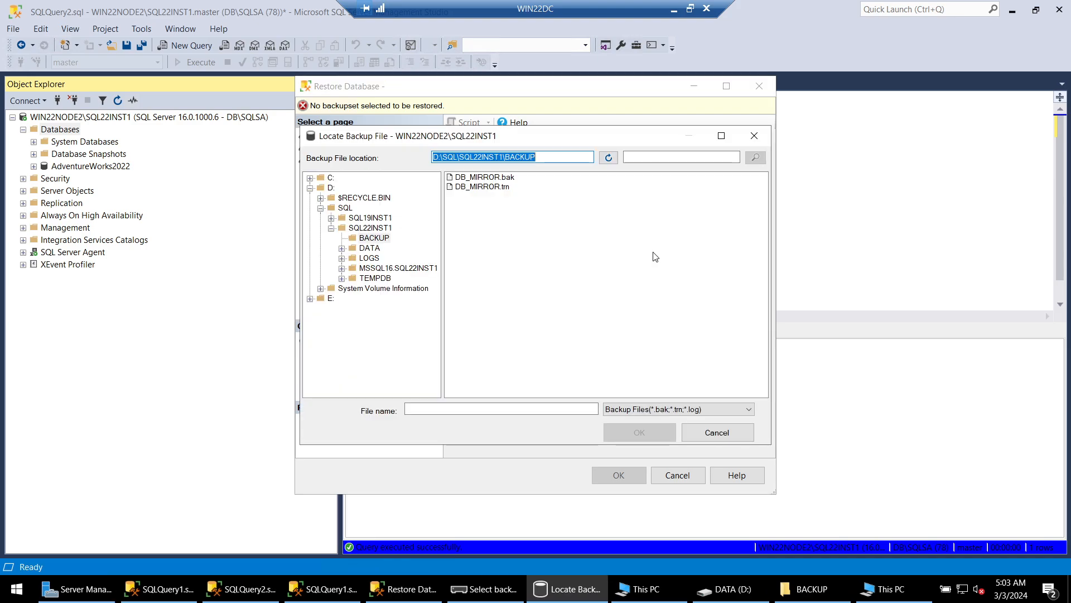
{"action": "left_click", "coordinate": [501, 177]}
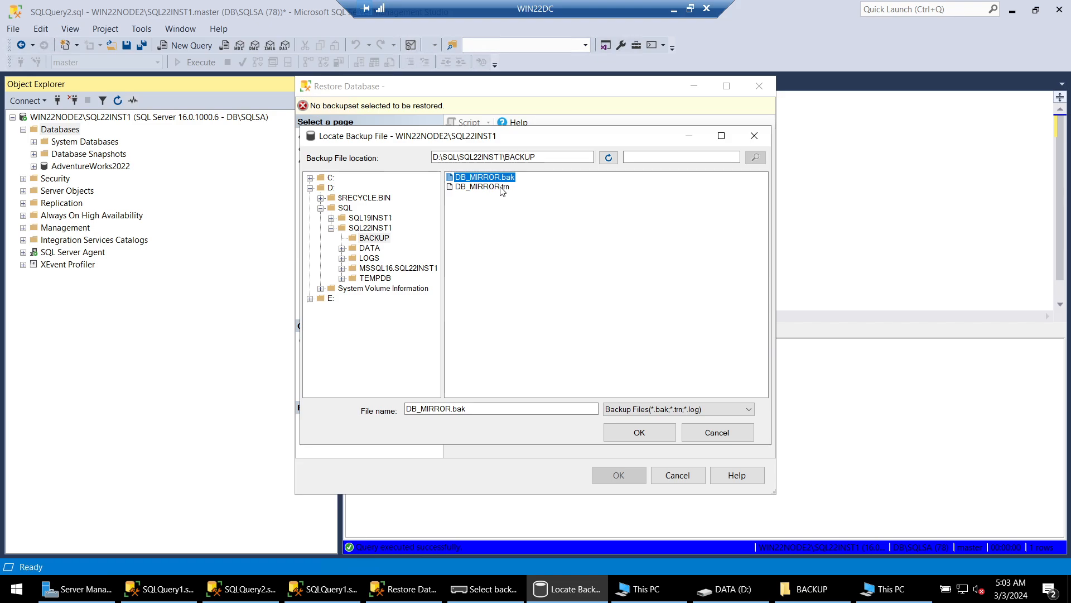
{"action": "left_click", "coordinate": [623, 435]}
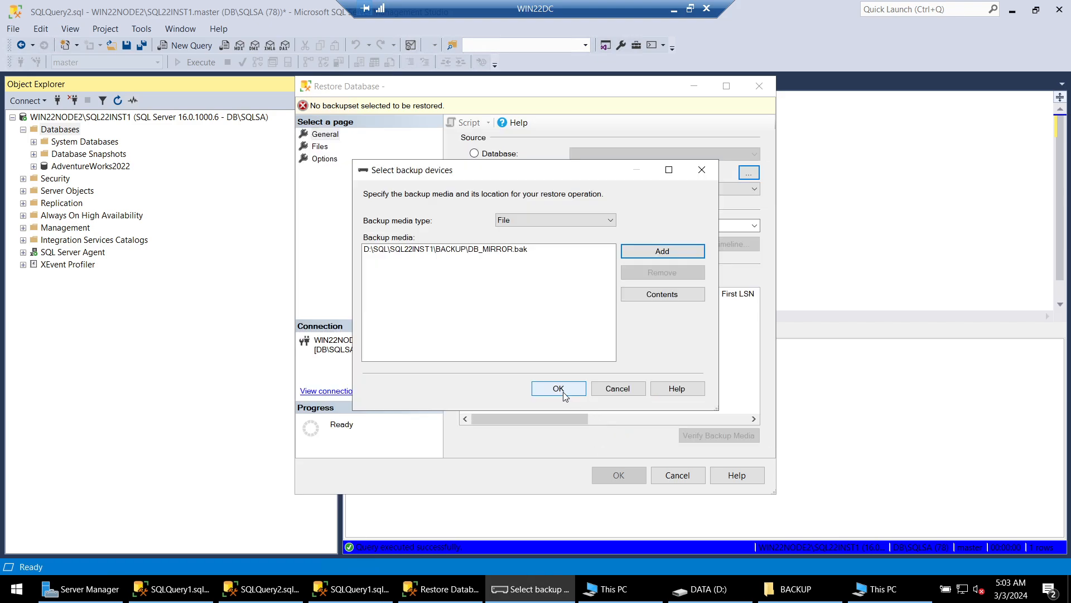
{"action": "left_click", "coordinate": [558, 388]}
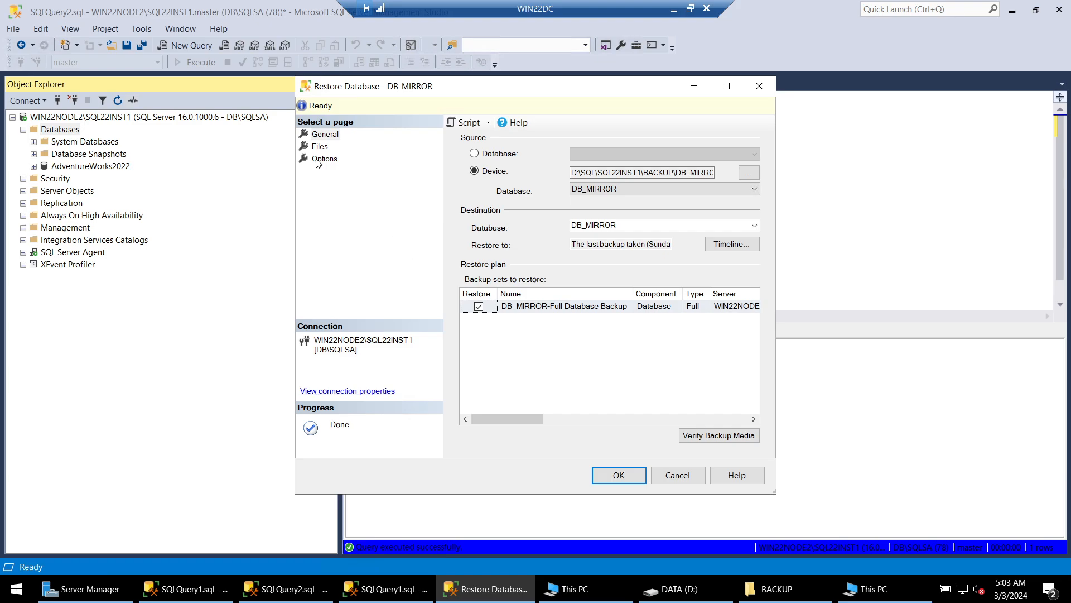
{"action": "left_click", "coordinate": [318, 161]}
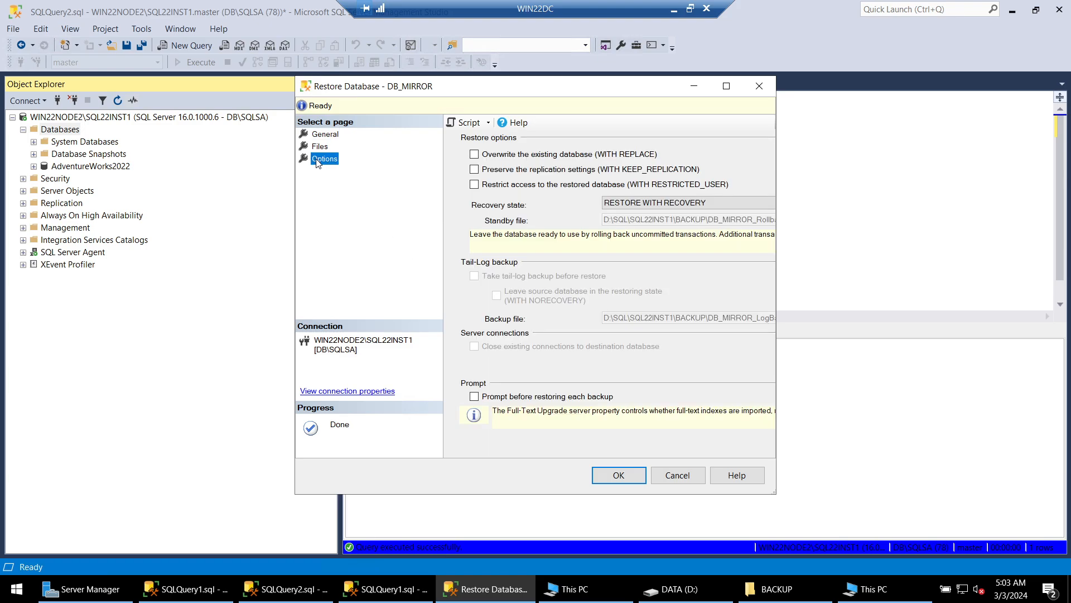
{"action": "left_click", "coordinate": [645, 205]}
{"action": "left_click", "coordinate": [652, 224]}
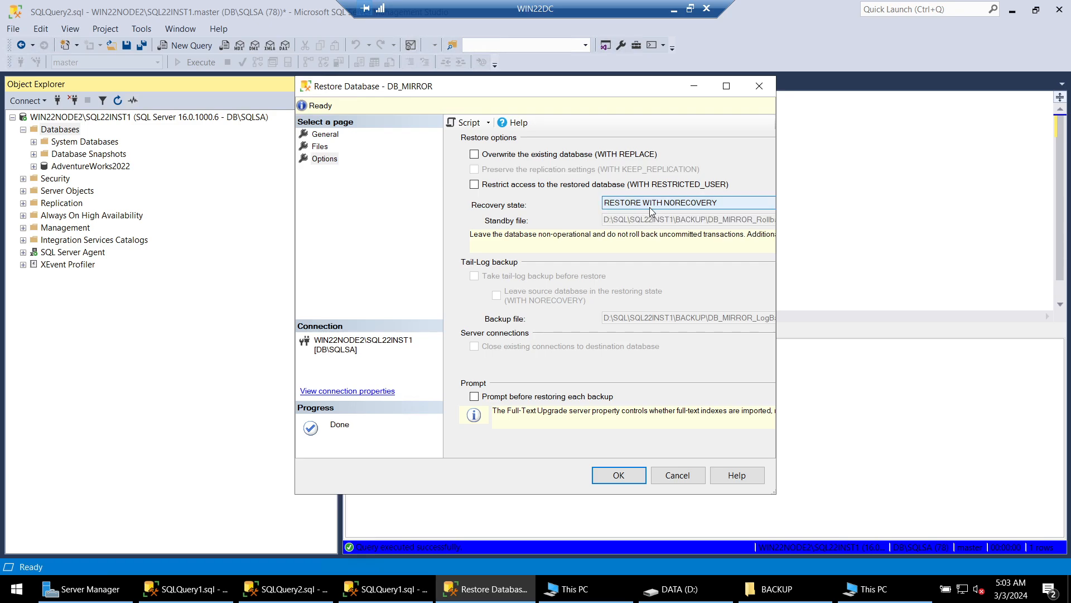
{"action": "left_click", "coordinate": [670, 474]}
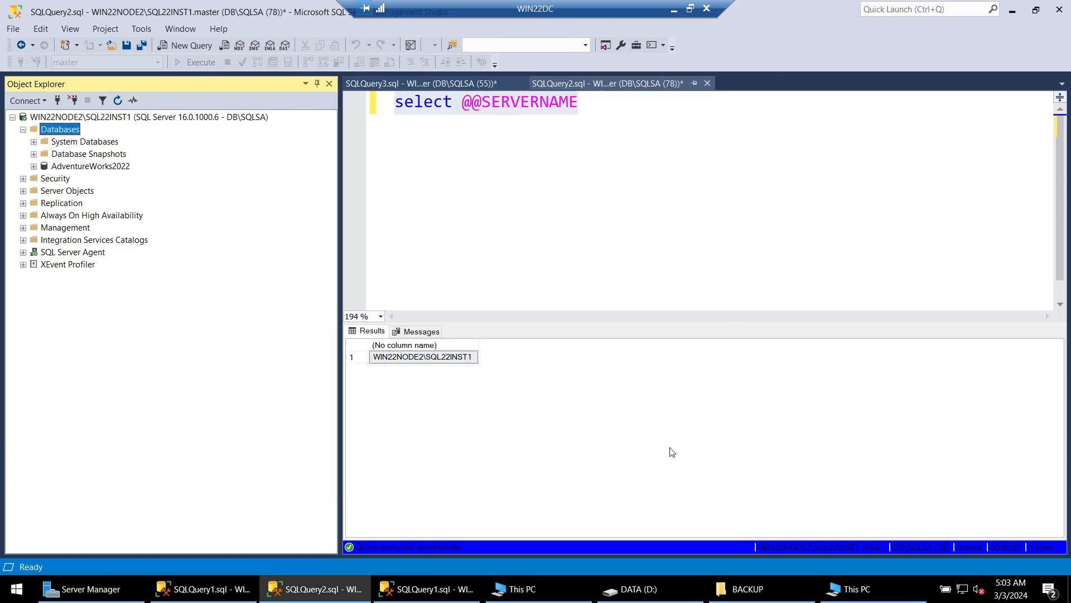
- Start a database restore on WIN22NODE2\SQL22INST1 with the device file D:\SQL\SQL22INST1\BACKUP\DB_MIRROR.bak as its source
{"action": "right_click", "coordinate": [53, 134]}
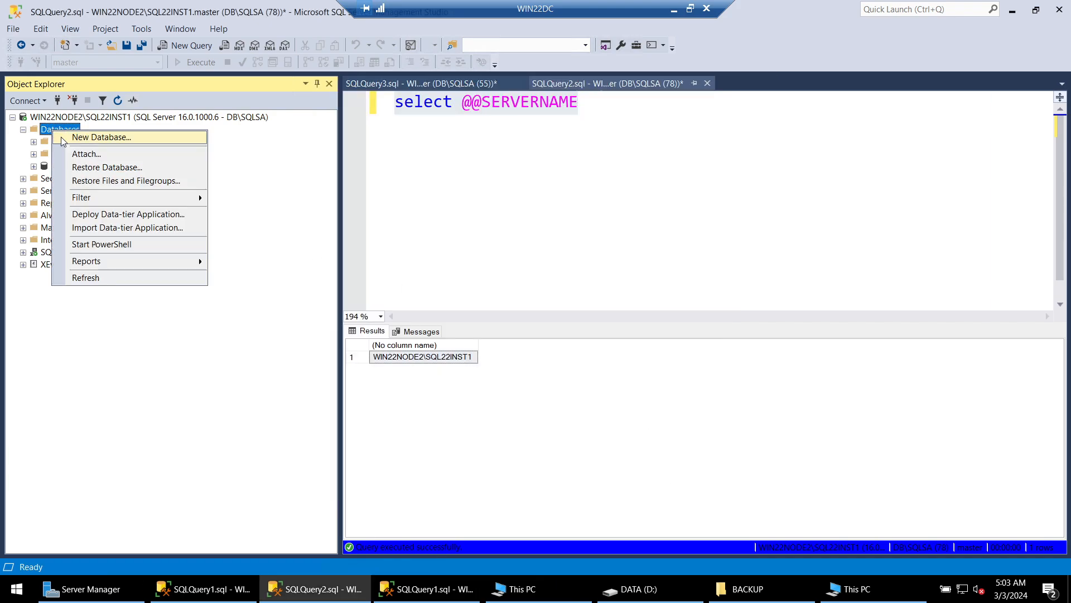
{"action": "left_click", "coordinate": [185, 168]}
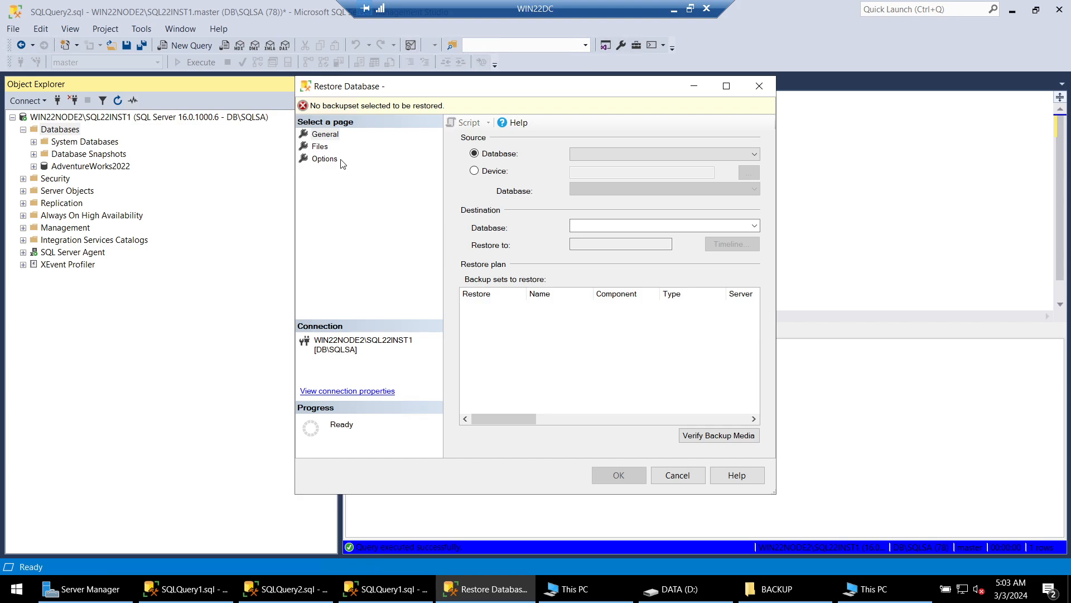
{"action": "left_click", "coordinate": [475, 170]}
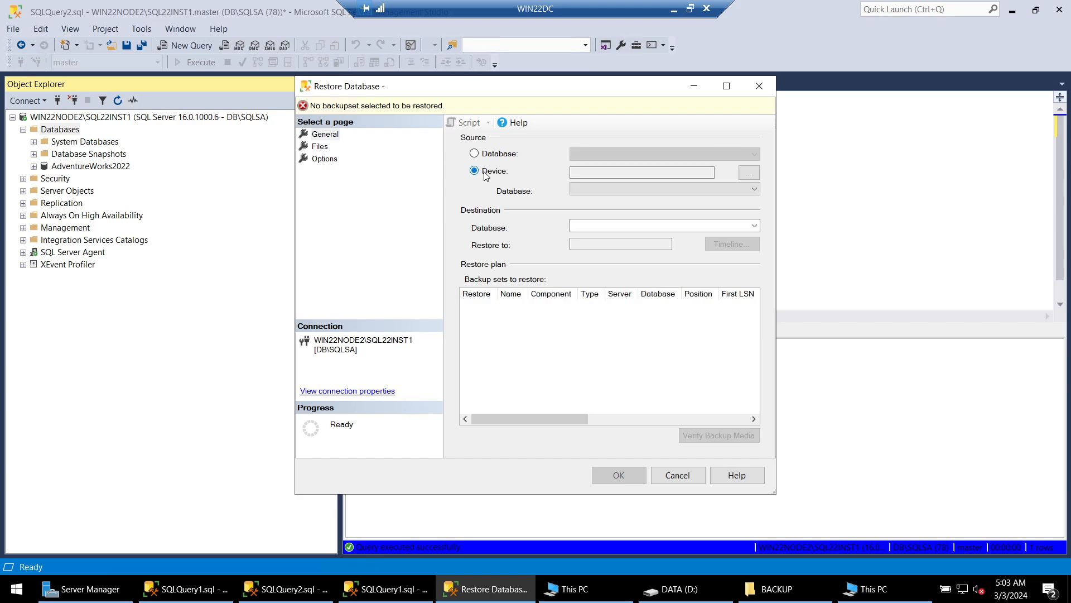
{"action": "left_click", "coordinate": [748, 173]}
{"action": "left_click", "coordinate": [663, 249]}
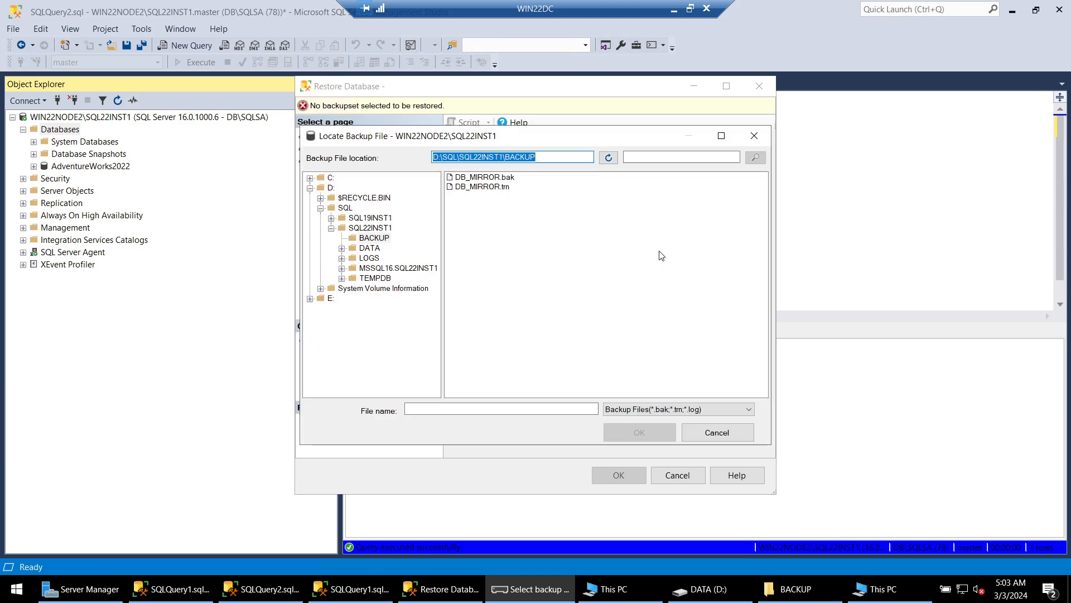
{"action": "left_click", "coordinate": [498, 179]}
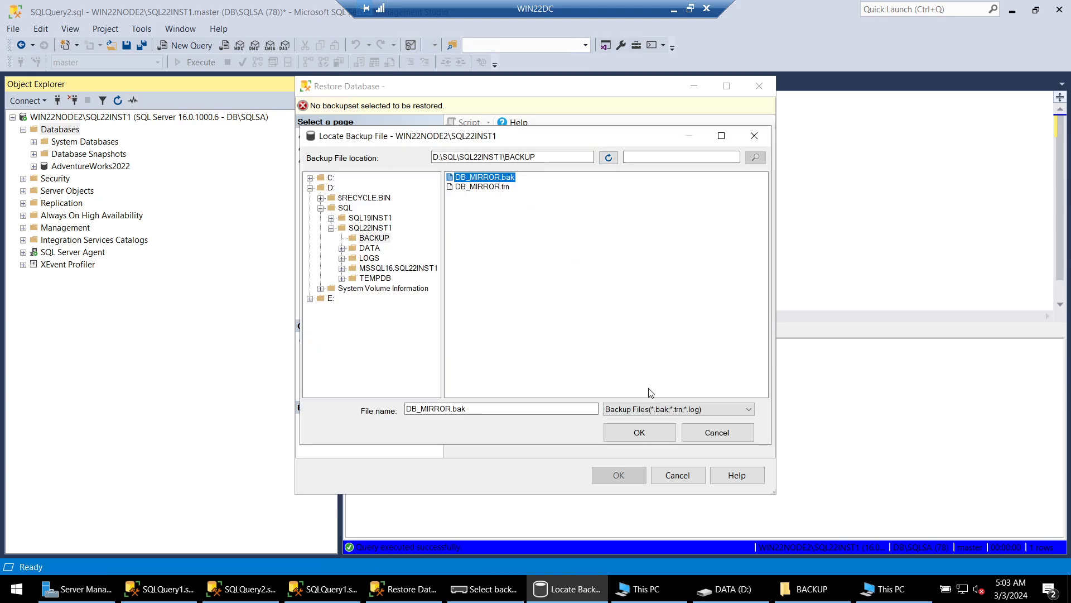
{"action": "left_click", "coordinate": [650, 433]}
{"action": "left_click", "coordinate": [564, 389]}
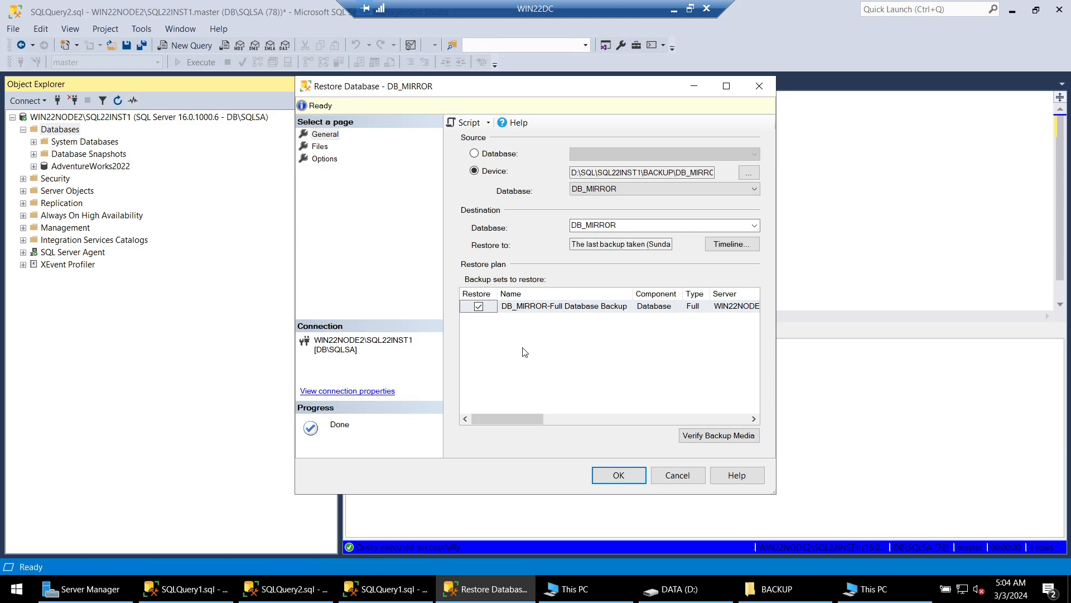
- Set the recovery state to RESTORE WITH NORECOVERY and run the DB_MIRROR full database restore
{"action": "left_click", "coordinate": [326, 157]}
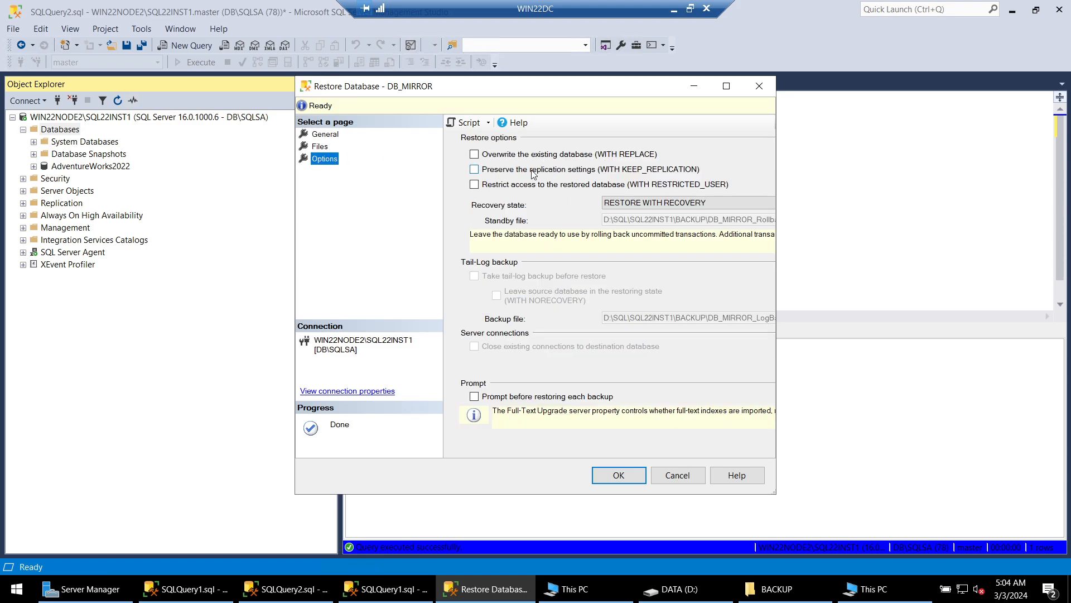
{"action": "left_click", "coordinate": [655, 203]}
{"action": "left_click", "coordinate": [661, 222]}
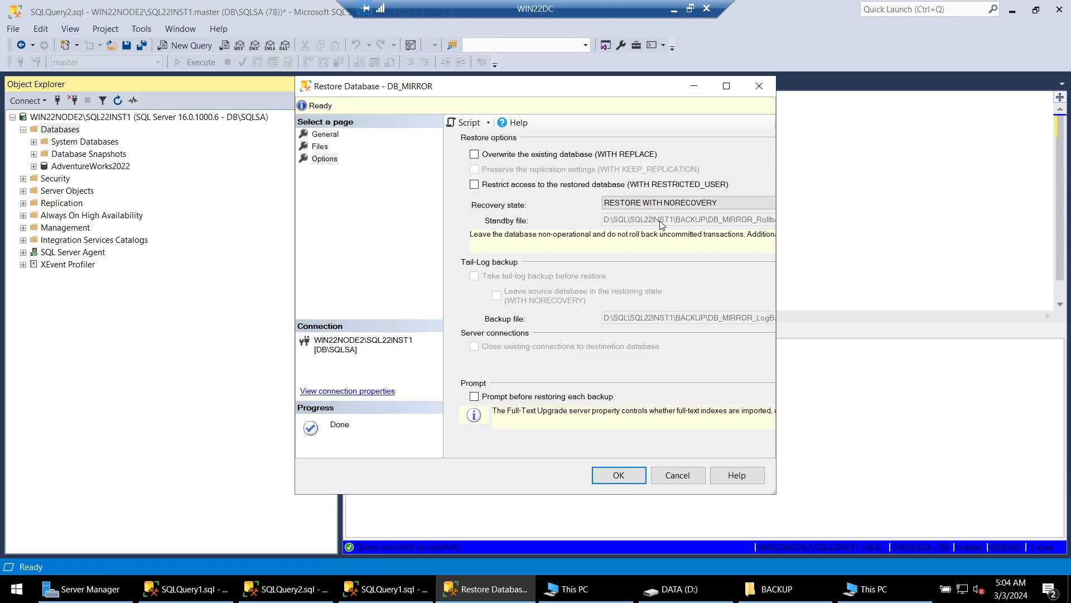
{"action": "left_click", "coordinate": [624, 478]}
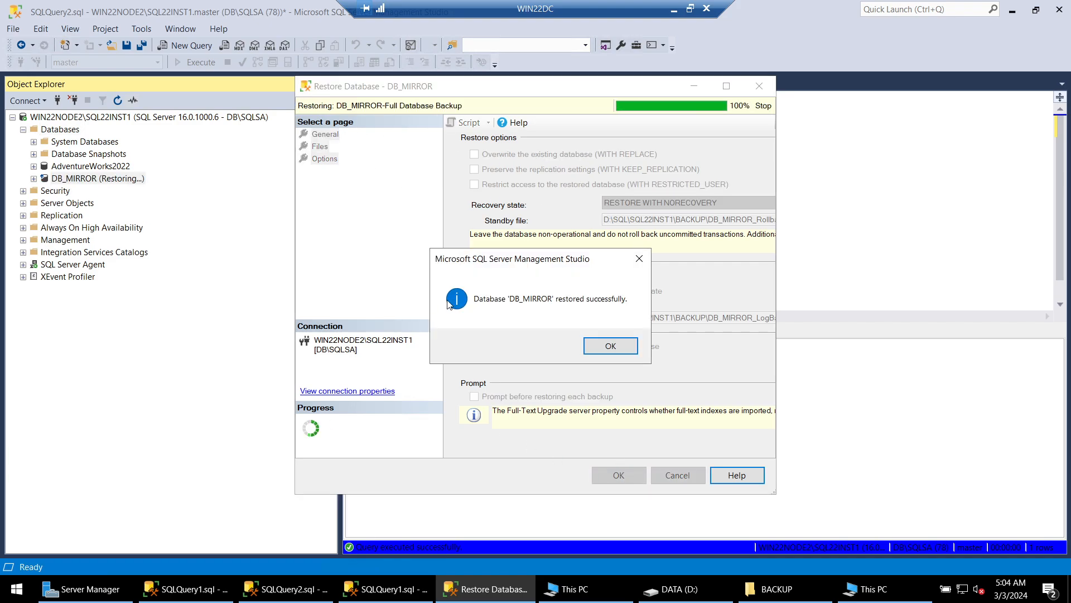
{"action": "left_click", "coordinate": [610, 345]}
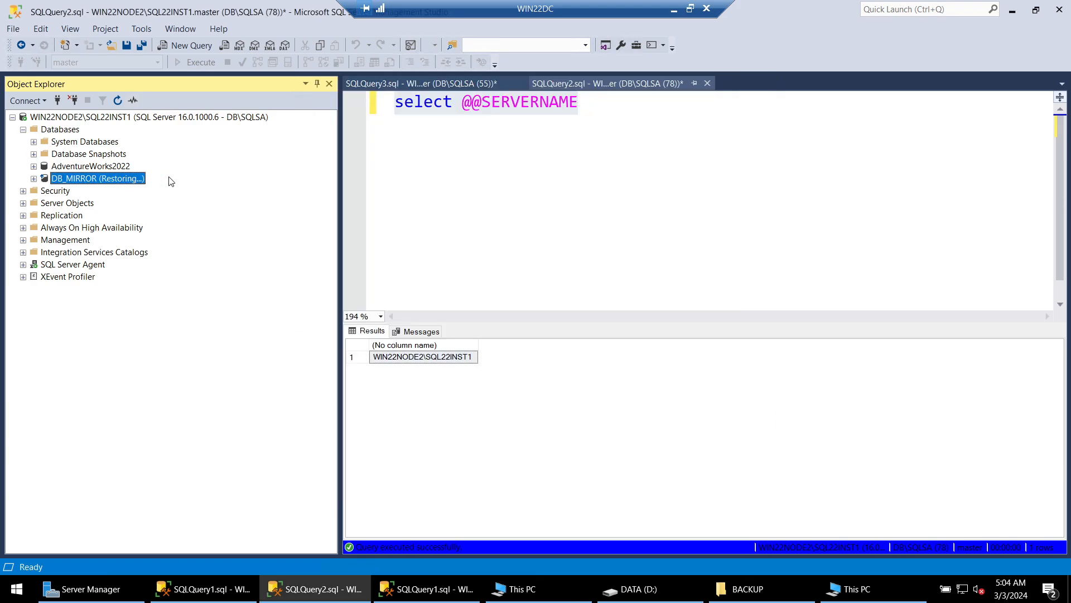
- Start a transaction log restore for DB_MIRROR on WIN22NODE2 with the device file DB_MIRROR.trn from D:\SQL\SQL22INST1\BACKUP as source
{"action": "right_click", "coordinate": [124, 184]}
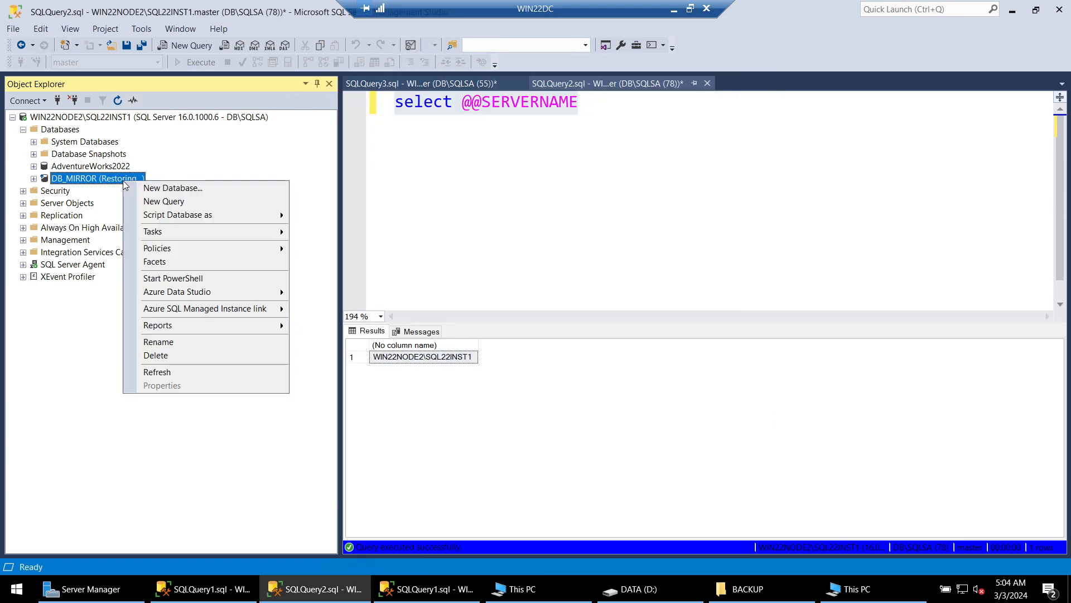
{"action": "mouse_move", "coordinate": [150, 236]}
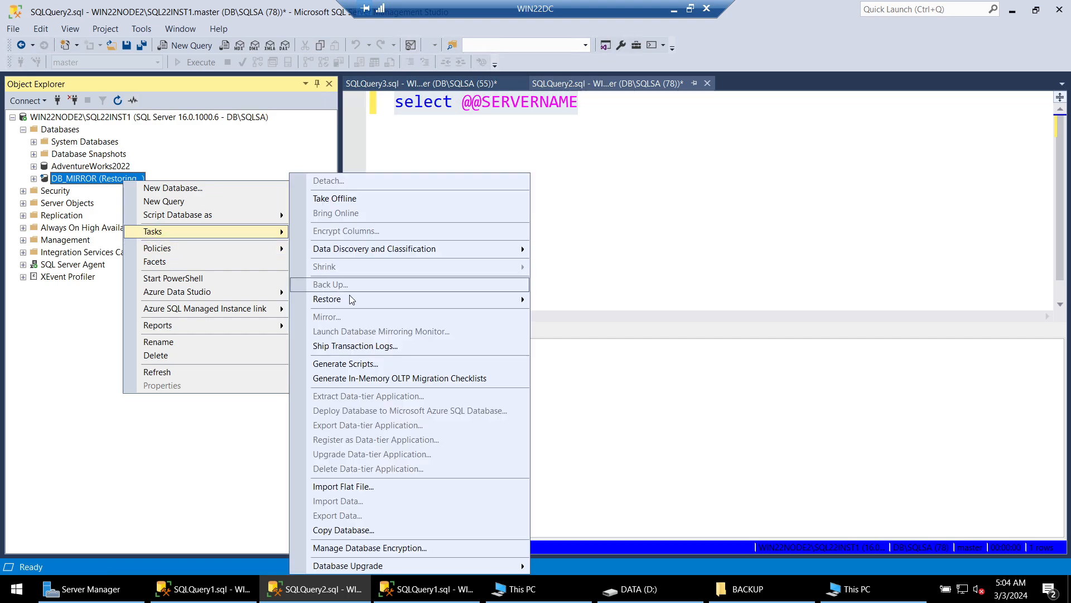
{"action": "mouse_move", "coordinate": [354, 301]}
{"action": "left_click", "coordinate": [585, 329]}
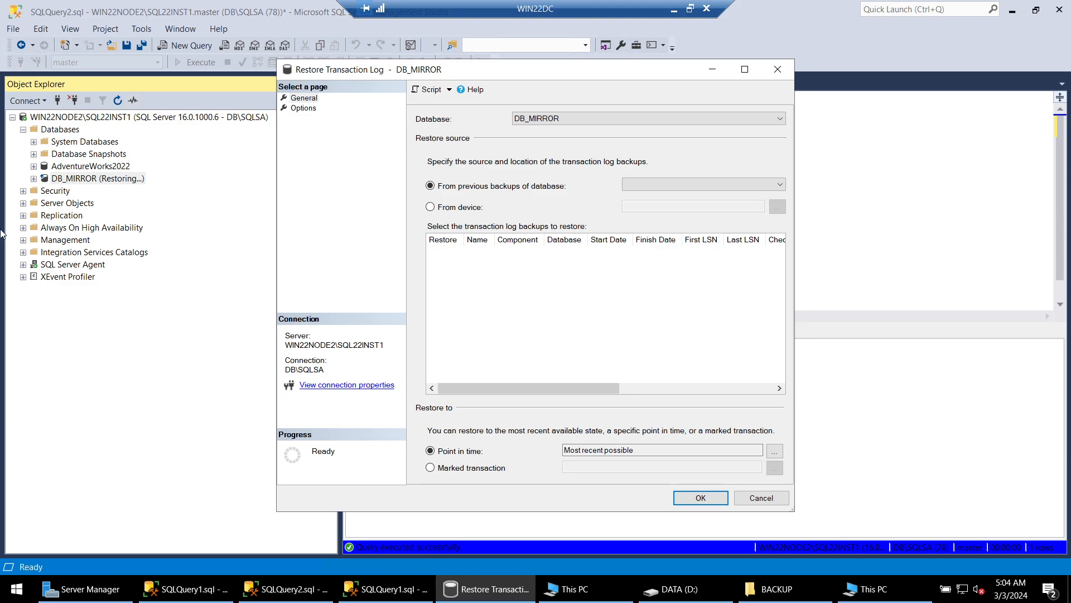
{"action": "left_click", "coordinate": [463, 207]}
{"action": "left_click", "coordinate": [782, 208]}
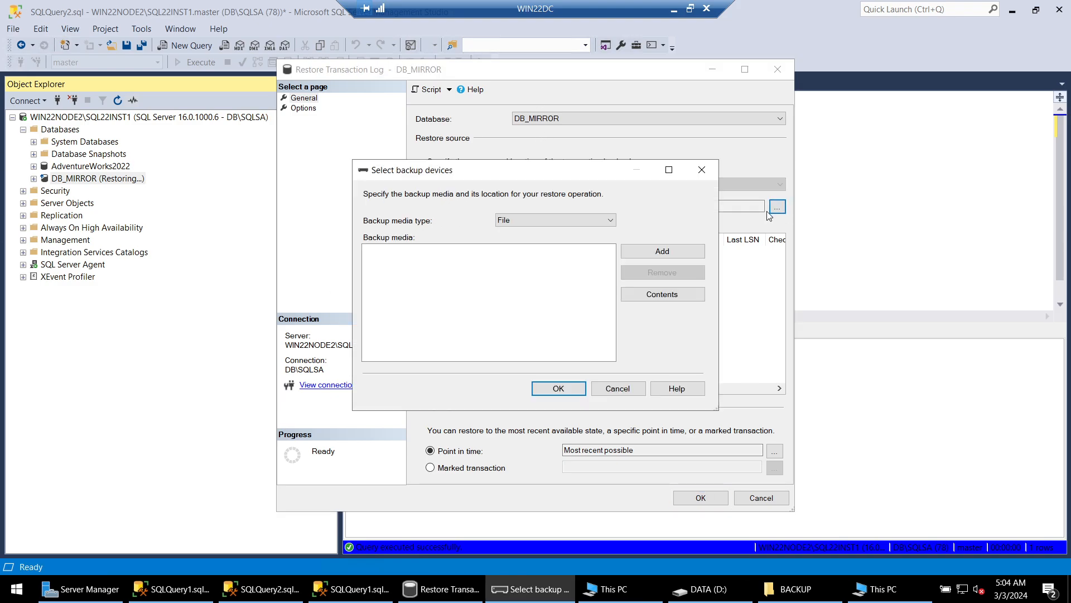
{"action": "left_click", "coordinate": [671, 255]}
{"action": "left_click", "coordinate": [491, 187]}
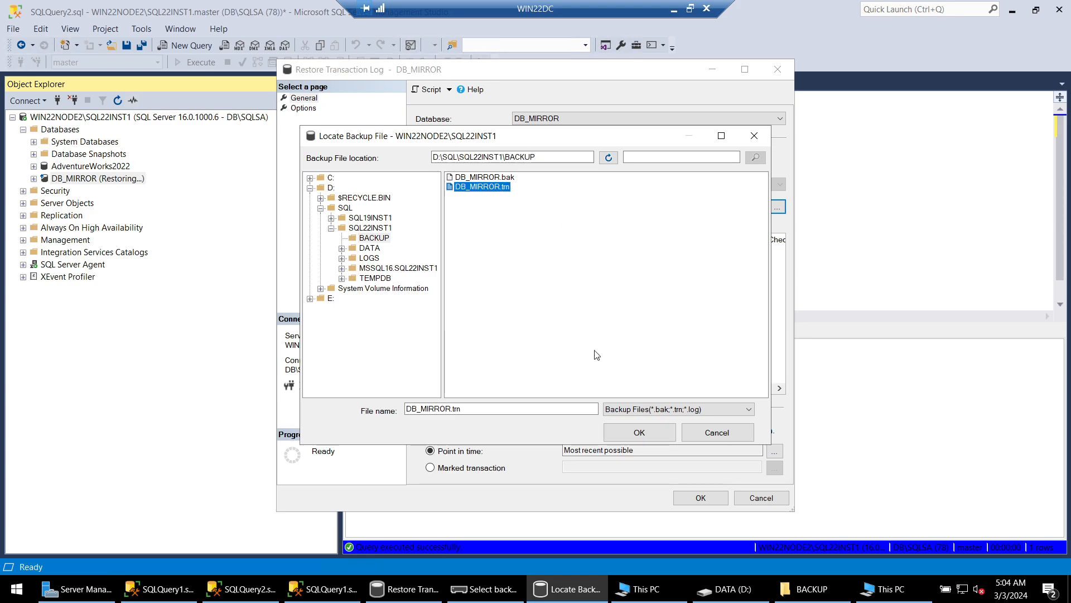
{"action": "left_click", "coordinate": [639, 432]}
{"action": "left_click", "coordinate": [560, 389]}
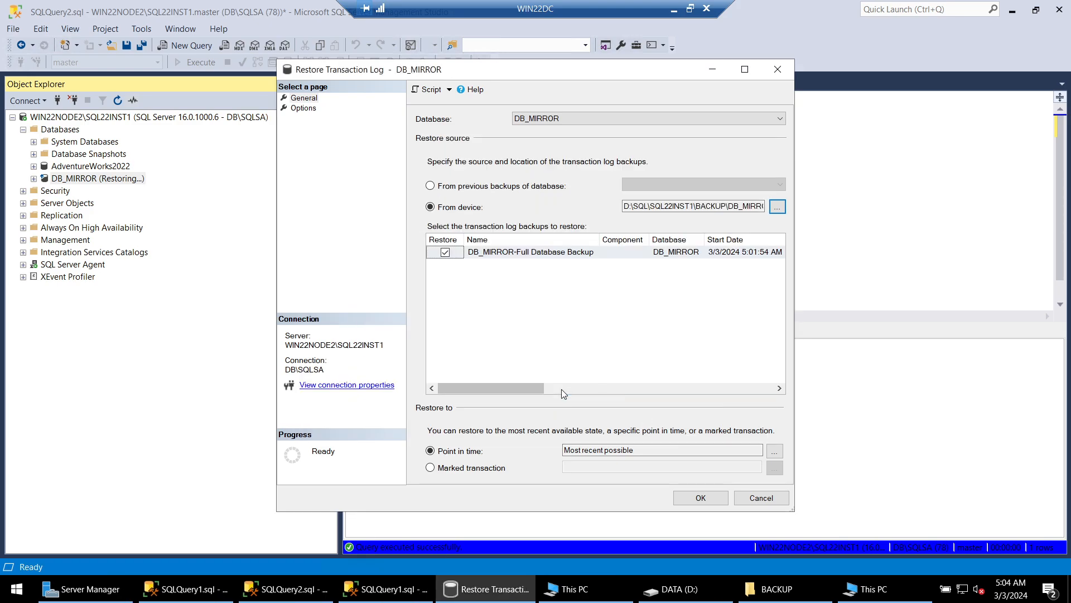
- Set the log restore's recovery state to RESTORE WITH NORECOVERY and run the restore
{"action": "left_click", "coordinate": [304, 108]}
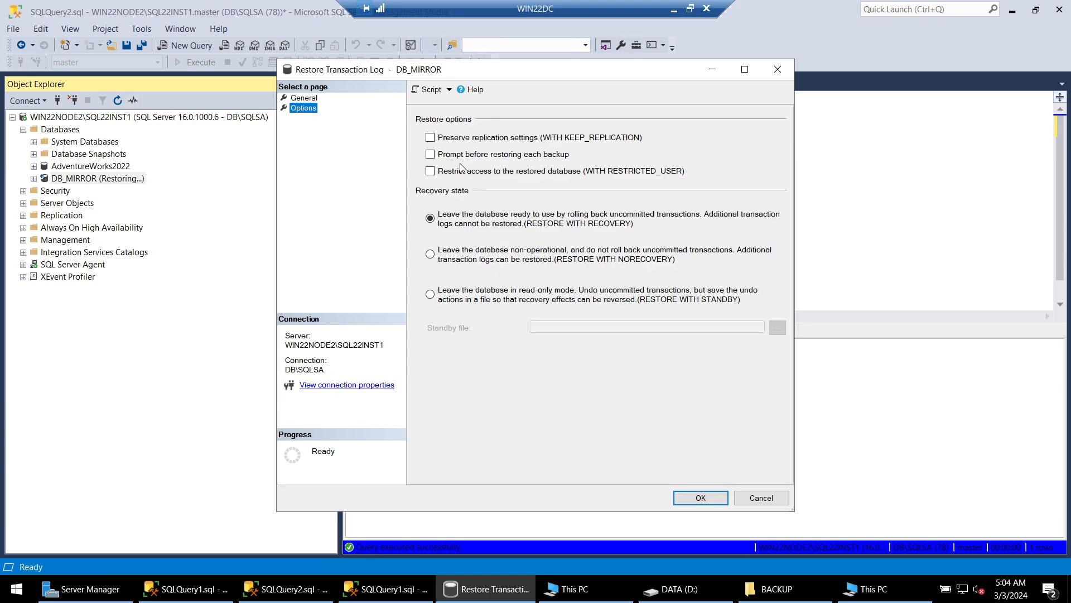
{"action": "left_click", "coordinate": [488, 259]}
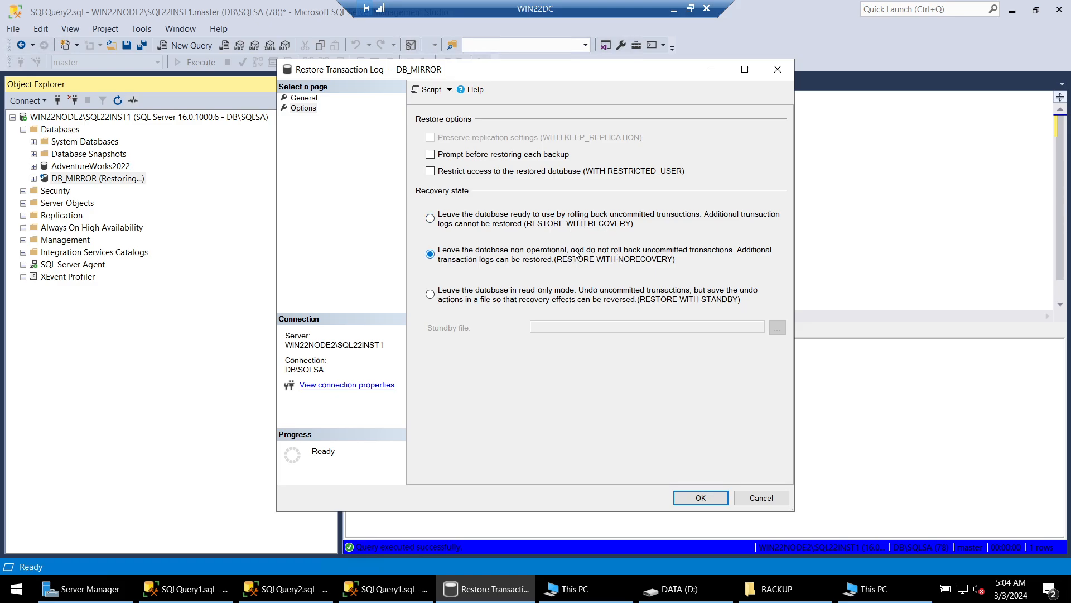
{"action": "left_click", "coordinate": [704, 498]}
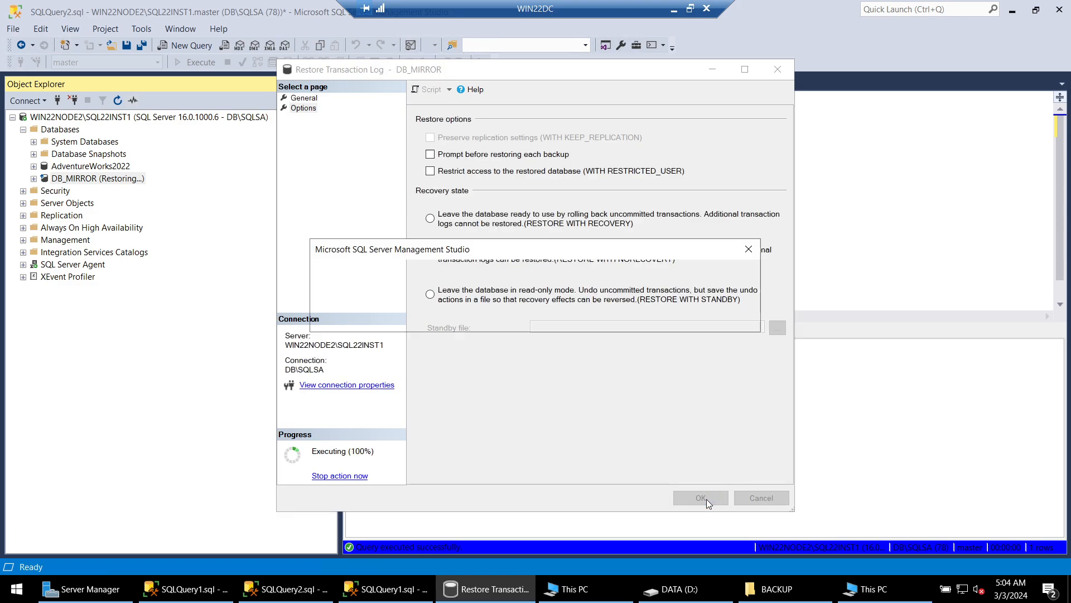
{"action": "left_click", "coordinate": [725, 317]}
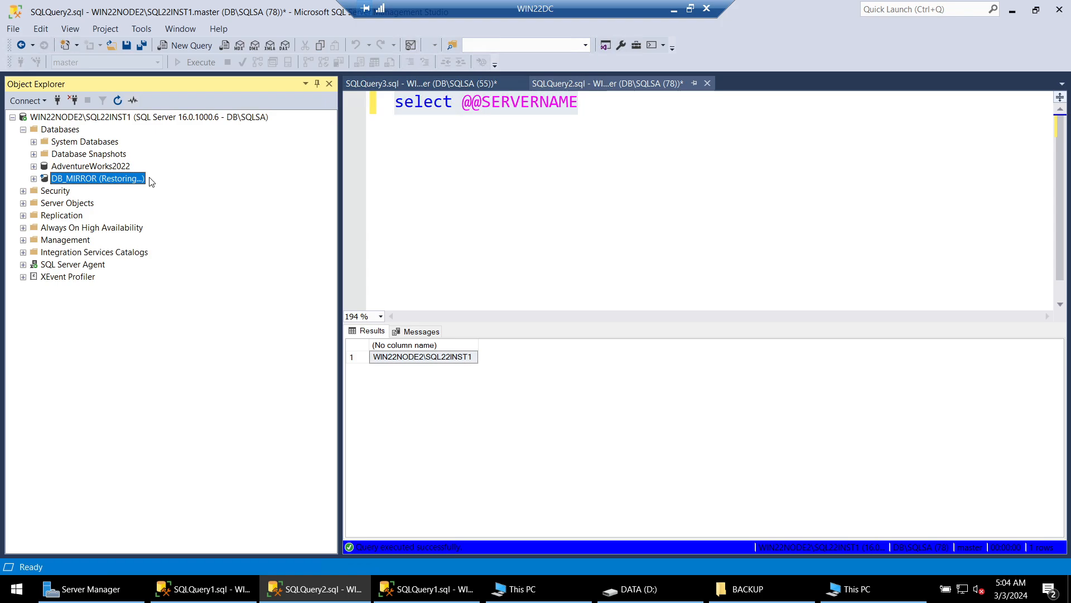
- Switch to the WIN22NODE1\SQL22INST1 session, open the mirroring properties of DB_MIRROR, and minimize the Management Studio window behind the dialog
{"action": "left_click", "coordinate": [204, 588]}
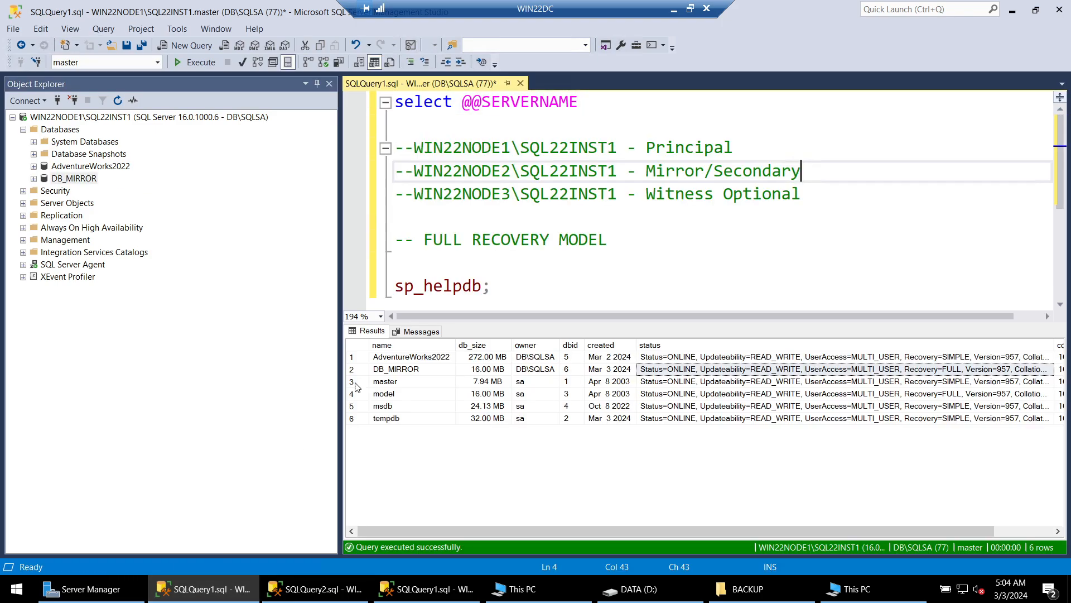
{"action": "right_click", "coordinate": [80, 180]}
{"action": "mouse_move", "coordinate": [117, 228]}
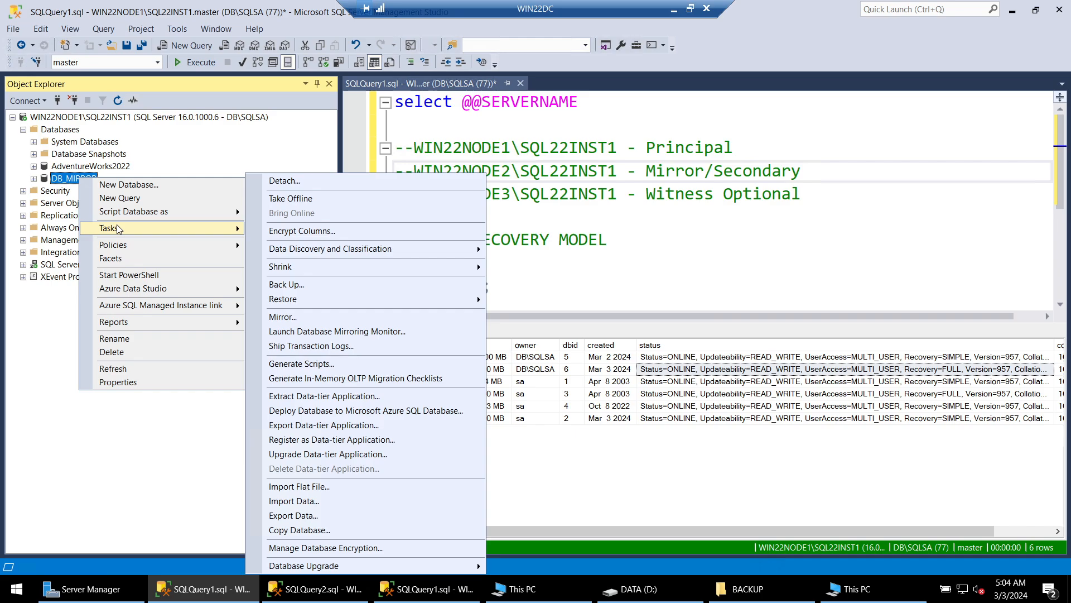
{"action": "left_click", "coordinate": [311, 317]}
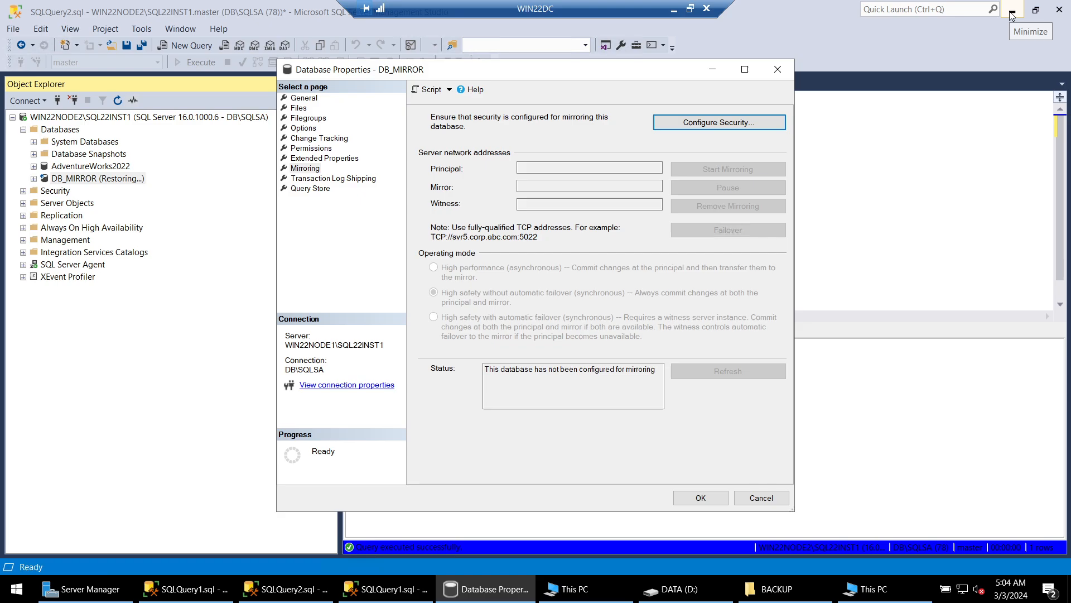
{"action": "left_click", "coordinate": [1011, 11]}
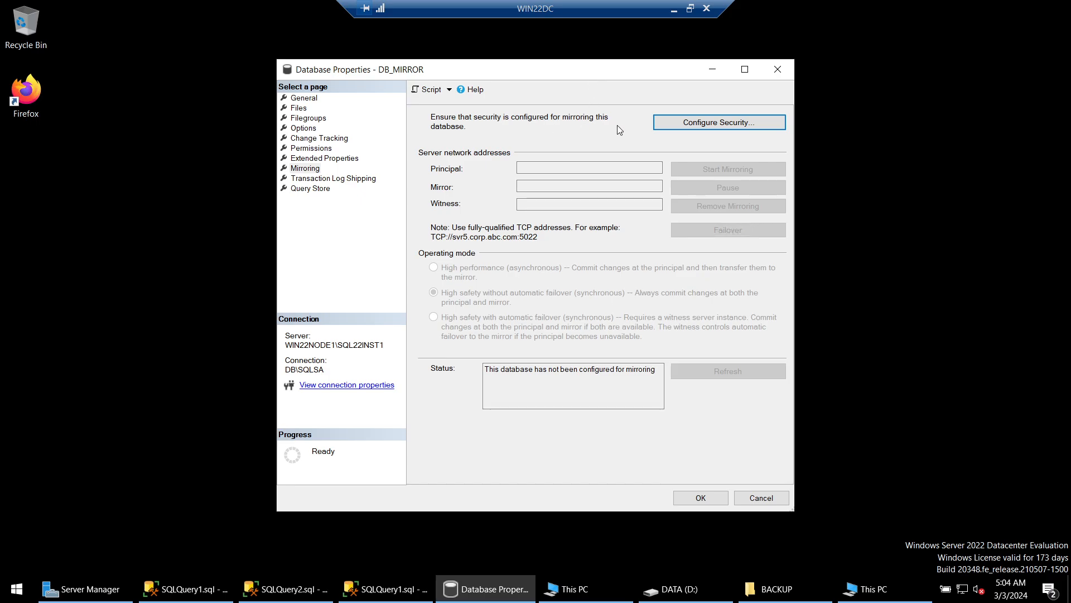
- Start the mirroring security configuration with a witness server included, accepting listener port 5022 and endpoint name Mirroring for the principal
{"action": "left_click", "coordinate": [697, 127]}
{"action": "left_click", "coordinate": [589, 423]}
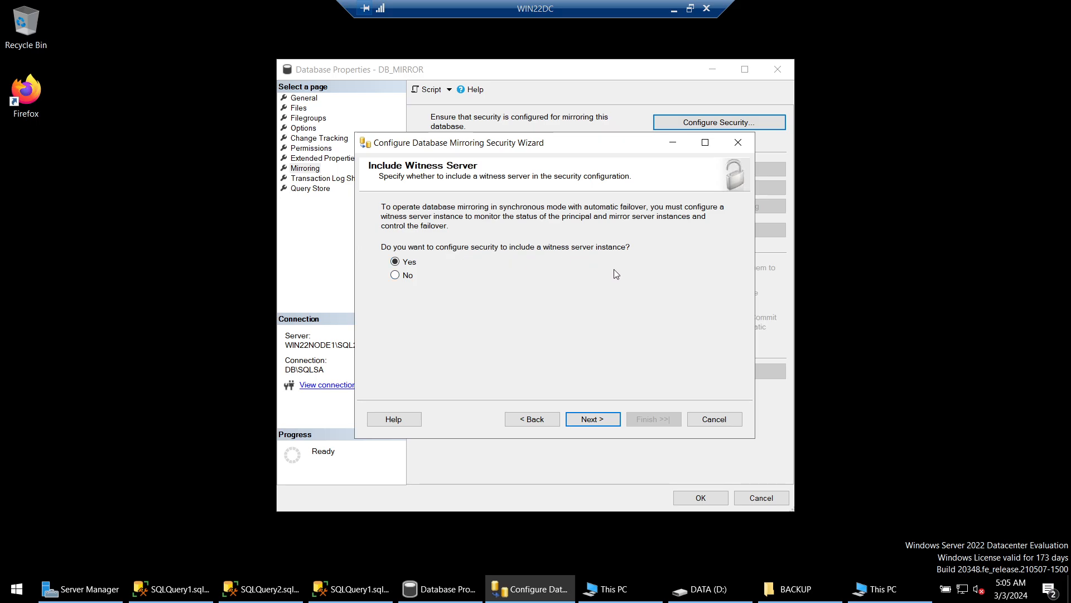
{"action": "left_click", "coordinate": [601, 420]}
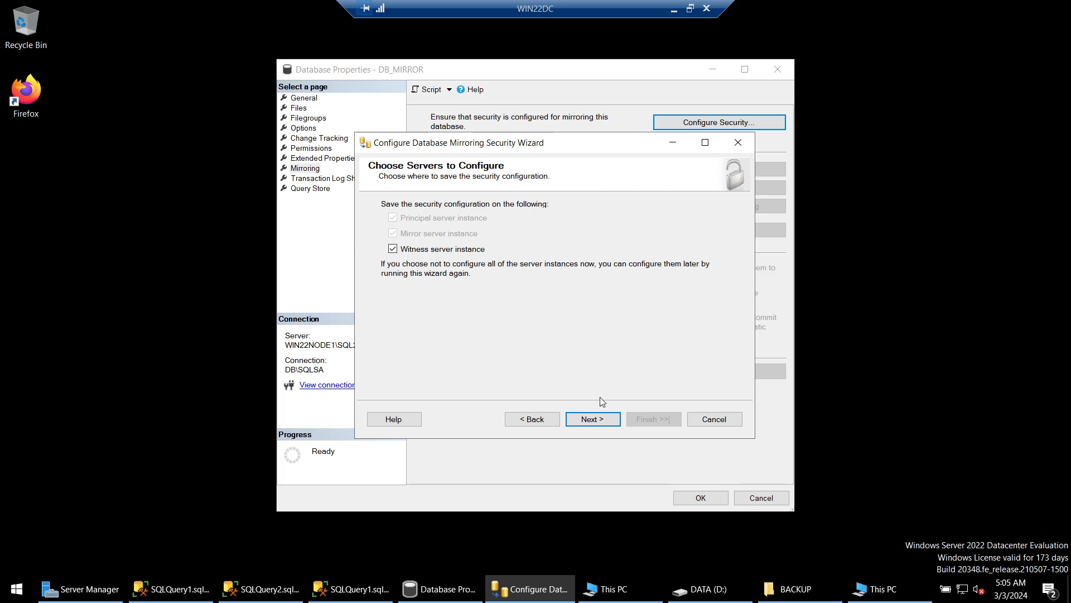
{"action": "left_click", "coordinate": [592, 419]}
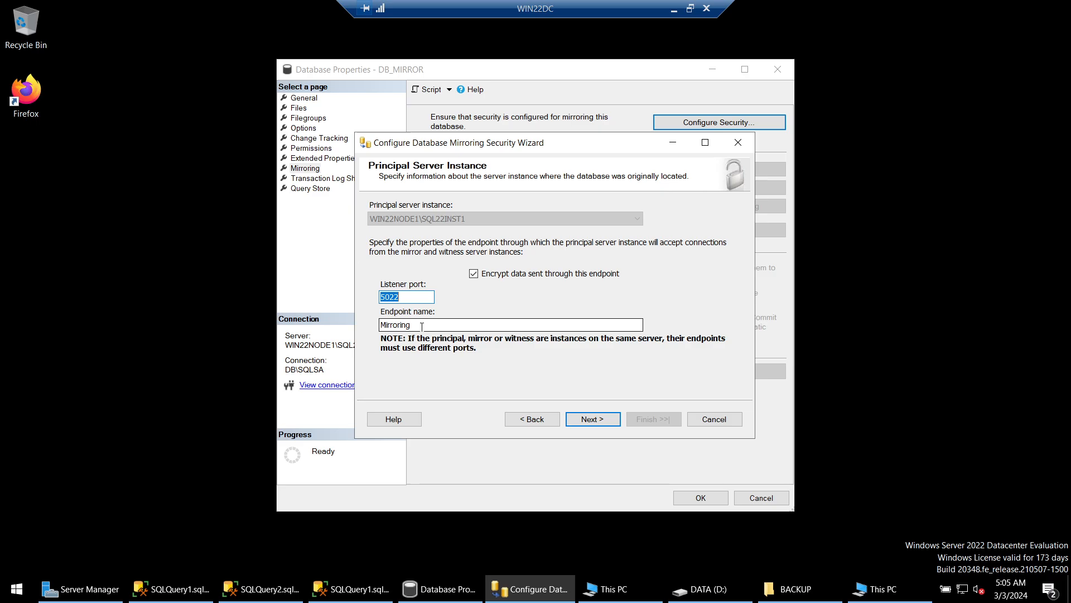
{"action": "left_click_drag", "start_coordinate": [421, 327], "coordinate": [371, 331]}
{"action": "left_click_drag", "start_coordinate": [404, 298], "coordinate": [369, 299]}
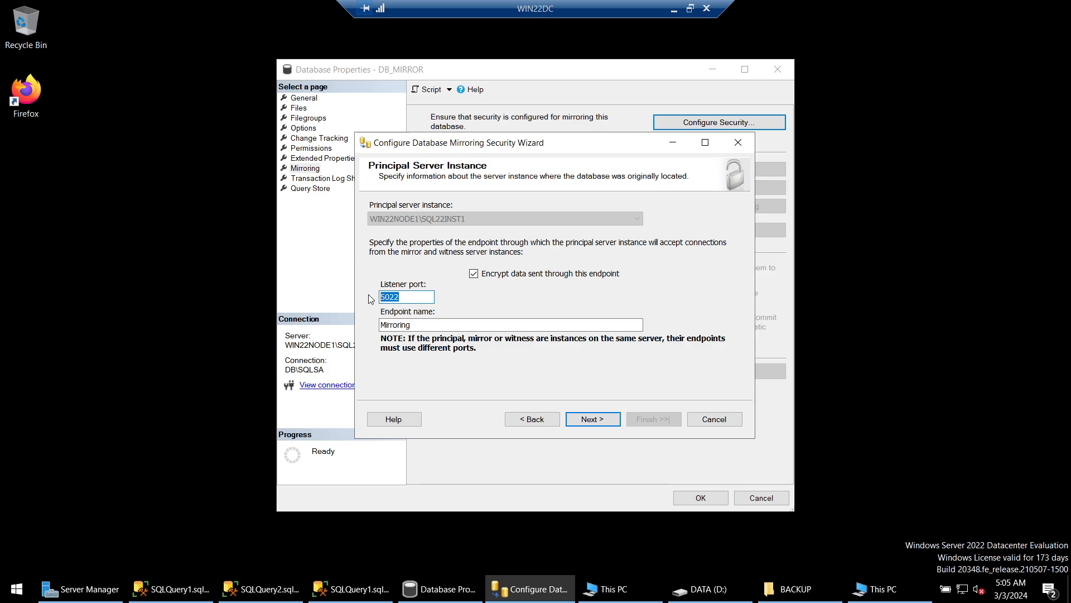
{"action": "left_click", "coordinate": [593, 418]}
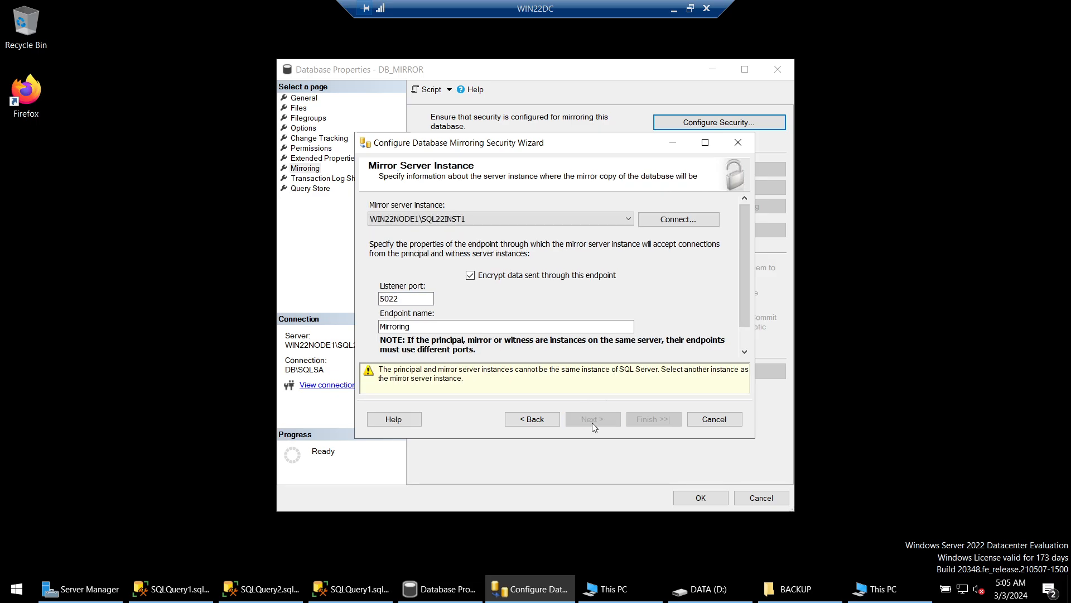
- Connect to WIN22NODE2\SQL22INST1 as the mirror server instance with Windows Authentication, accepting listener port 5022 and endpoint name Mirroring
{"action": "left_click", "coordinate": [467, 216]}
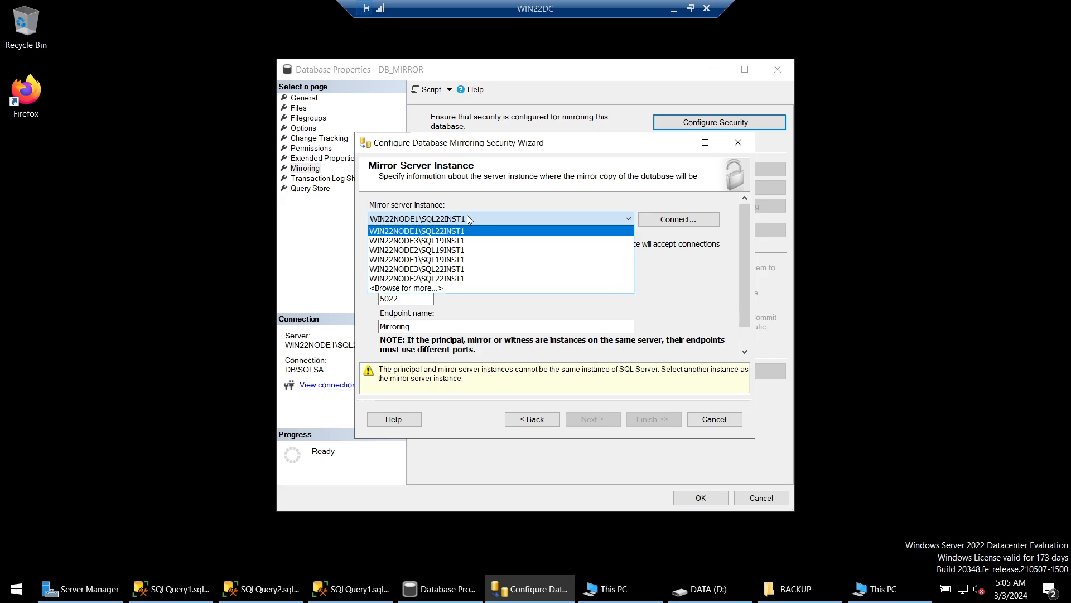
{"action": "left_click", "coordinate": [461, 250]}
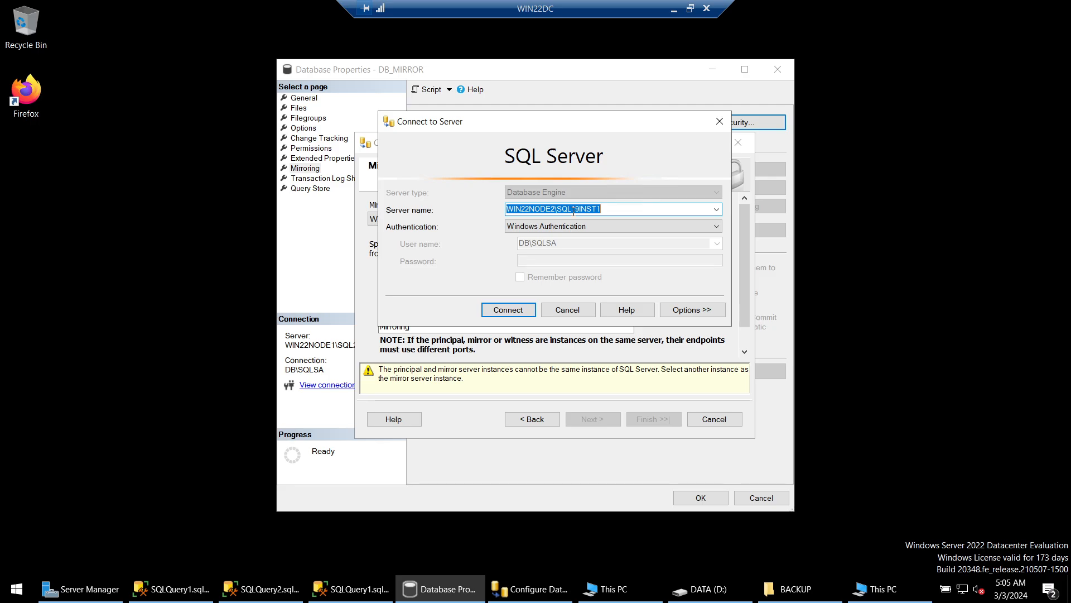
{"action": "left_click", "coordinate": [572, 209]}
{"action": "key", "text": "Delete"}
{"action": "key", "text": "Delete"}
{"action": "type", "text": "22"}
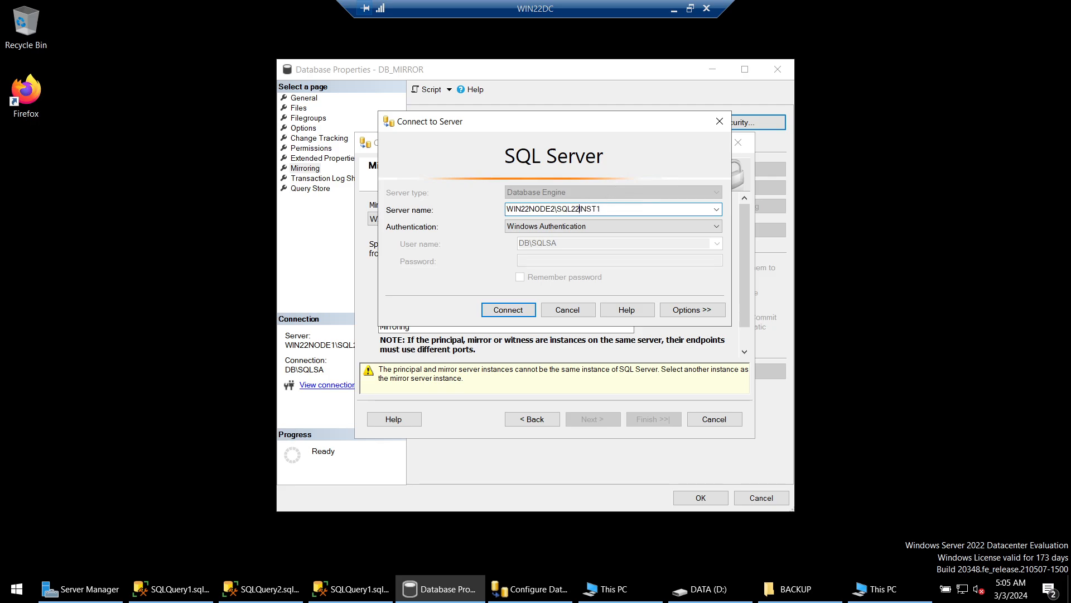
{"action": "left_click", "coordinate": [507, 308]}
{"action": "left_click", "coordinate": [422, 326]}
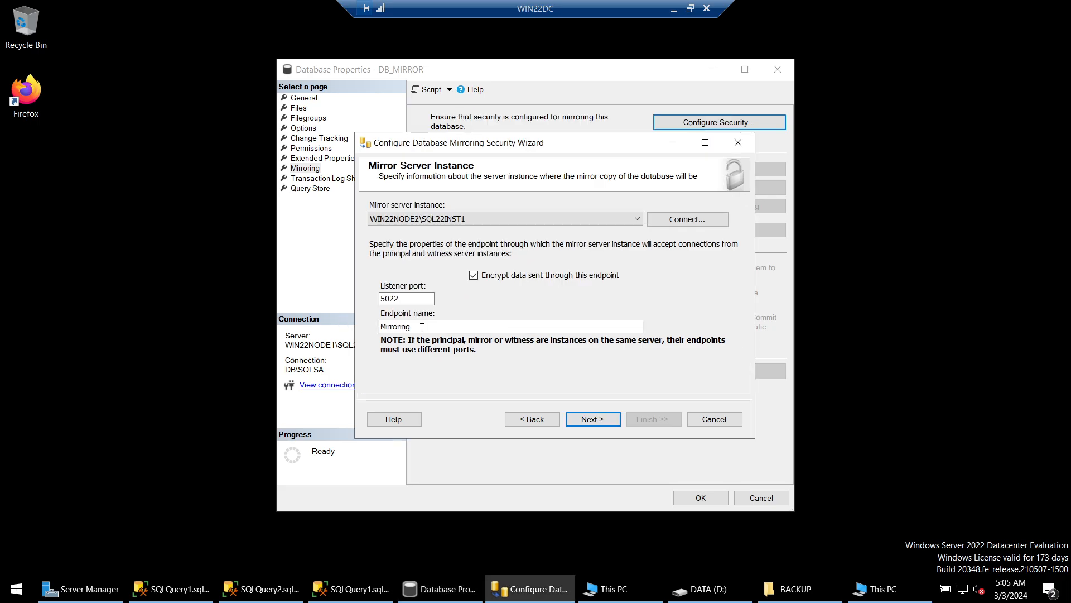
{"action": "left_click", "coordinate": [427, 299]}
{"action": "left_click_drag", "start_coordinate": [426, 299], "coordinate": [381, 299]}
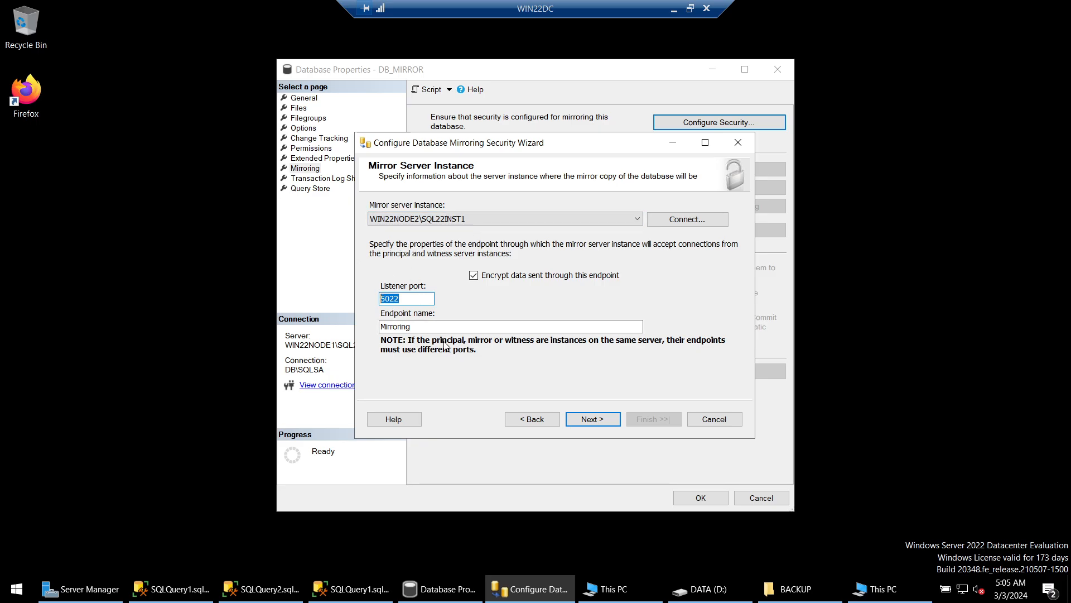
{"action": "left_click", "coordinate": [592, 419]}
- Connect to WIN22NODE3\SQL22INST1 as the witness server instance, review its listener port, and cancel the security wizard
{"action": "left_click", "coordinate": [430, 223]}
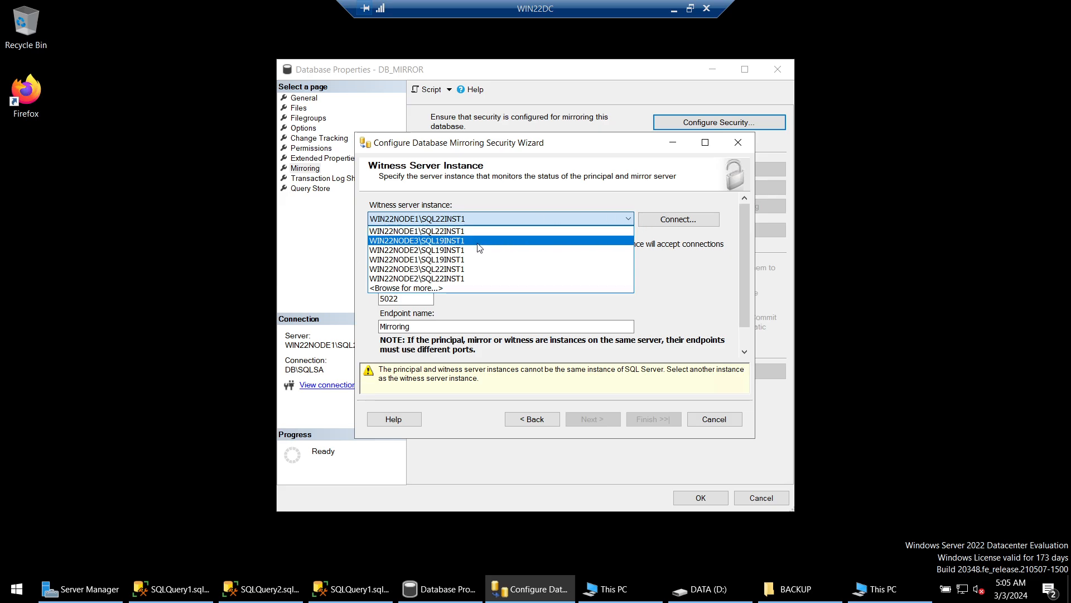
{"action": "left_click", "coordinate": [466, 269]}
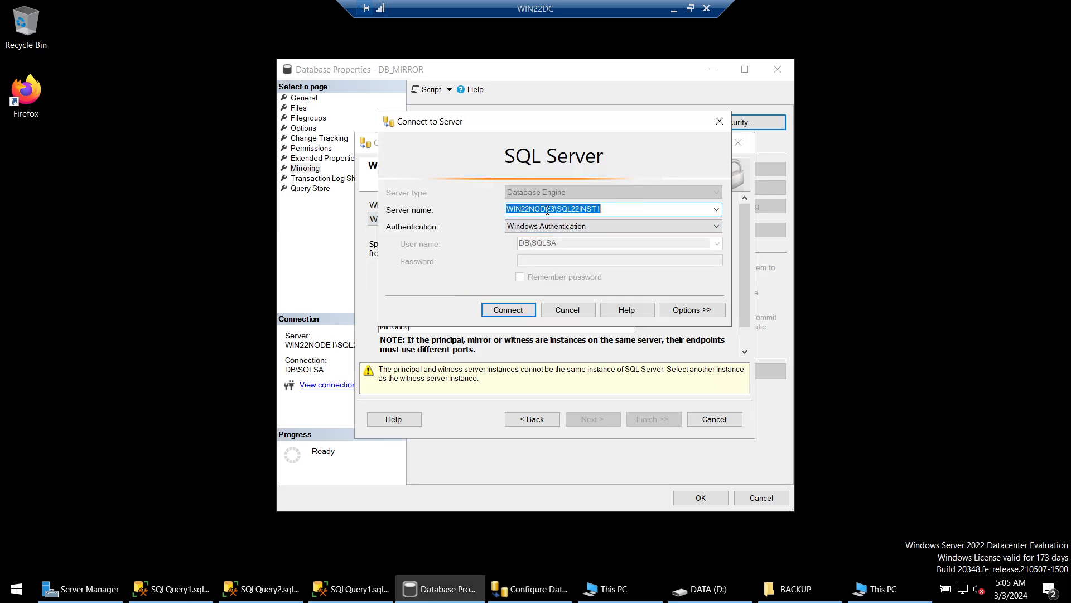
{"action": "left_click", "coordinate": [526, 301]}
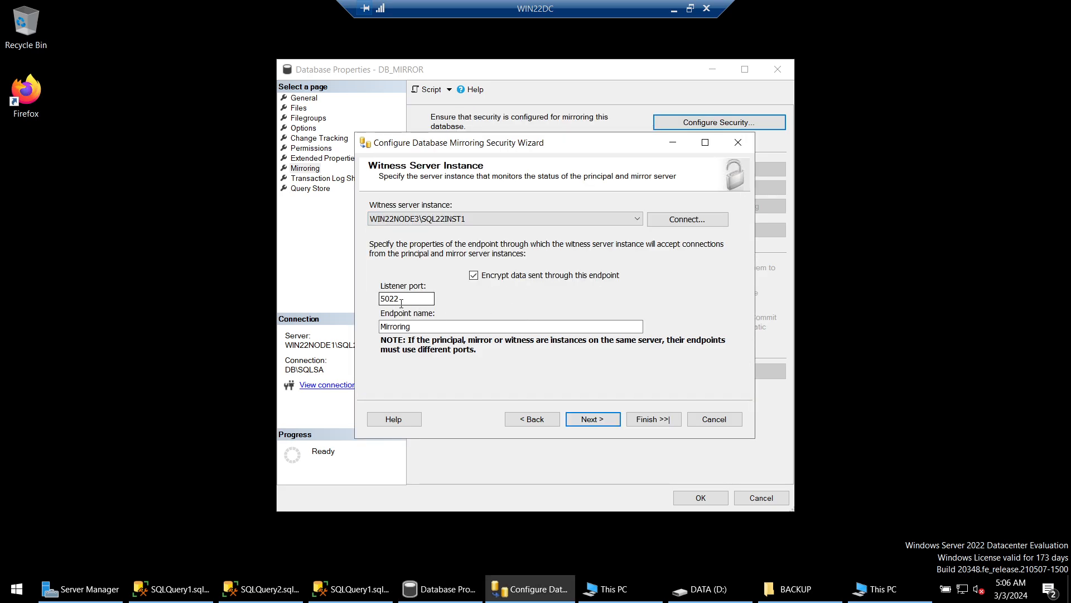
{"action": "left_click_drag", "start_coordinate": [403, 302], "coordinate": [345, 301]}
{"action": "left_click", "coordinate": [707, 422]}
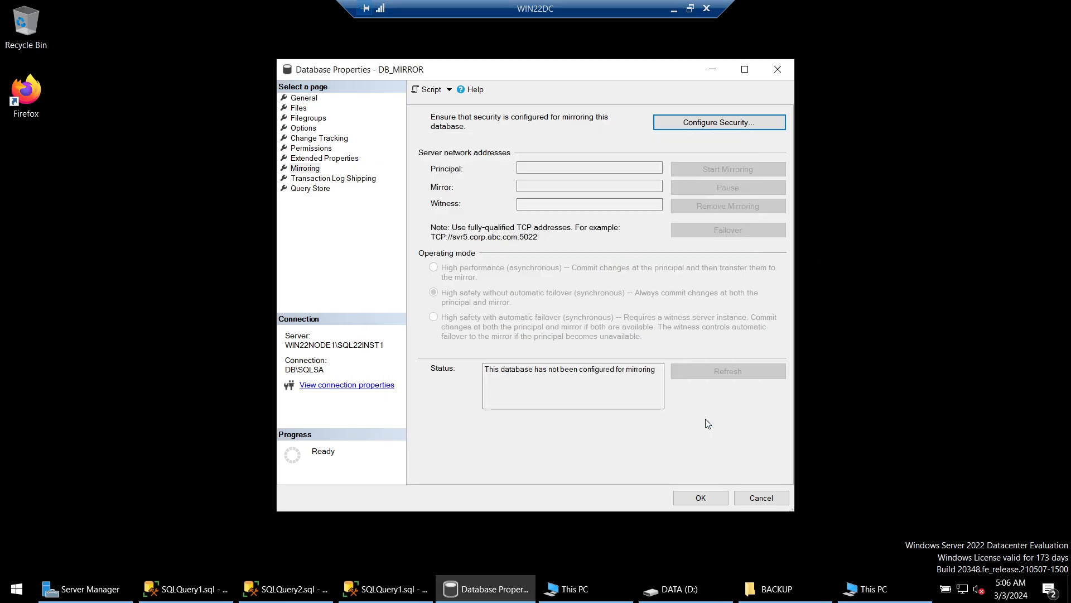
- Restart the mirroring security configuration with a witness server included, accepting listener port 5022 and endpoint name Mirroring for the principal
{"action": "left_click", "coordinate": [689, 126]}
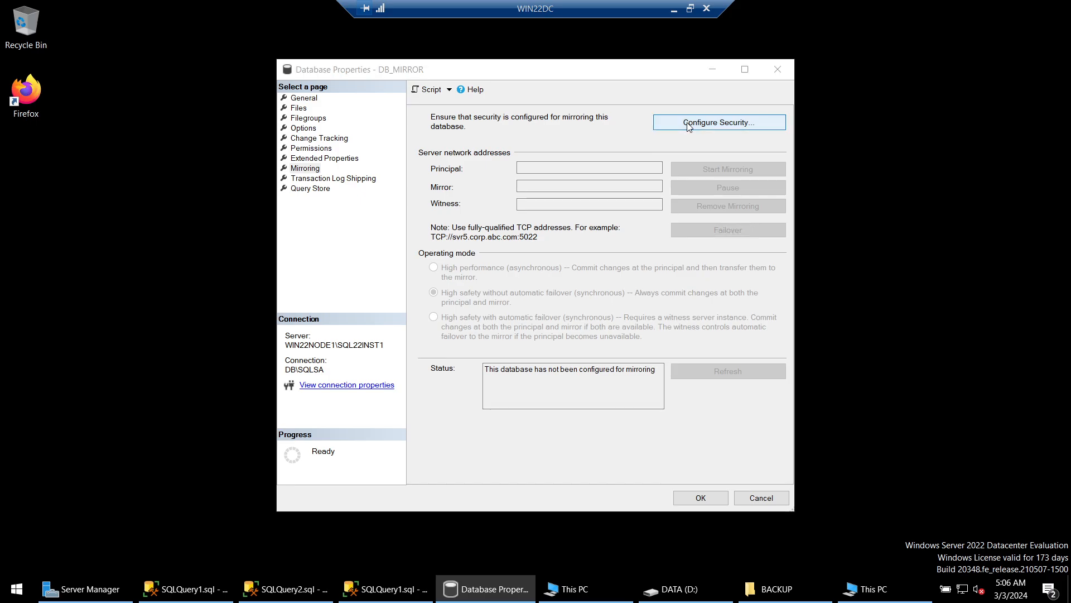
{"action": "left_click", "coordinate": [592, 418]}
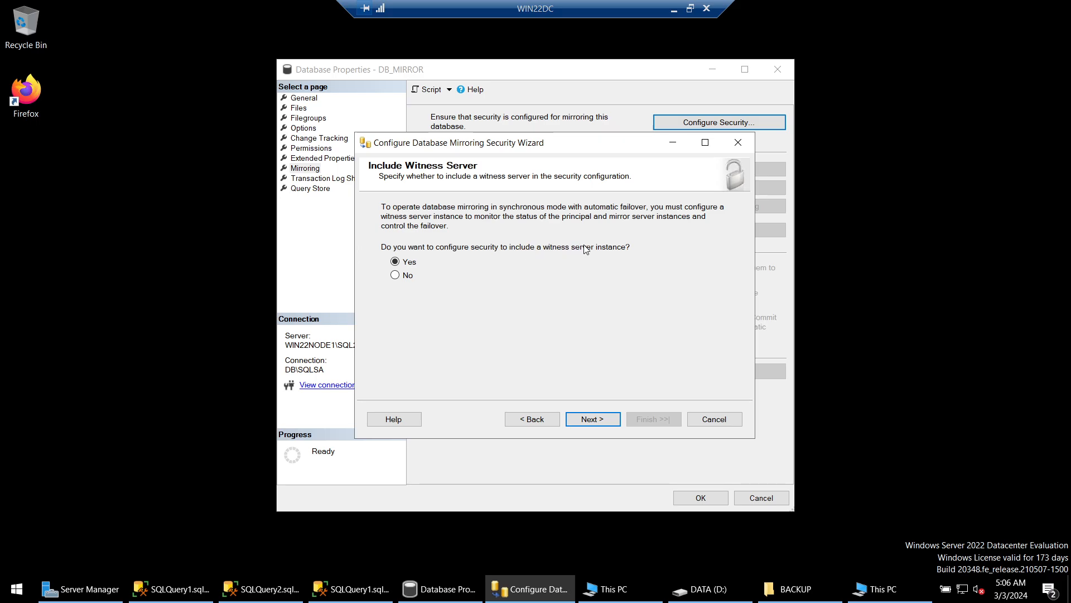
{"action": "left_click", "coordinate": [592, 419]}
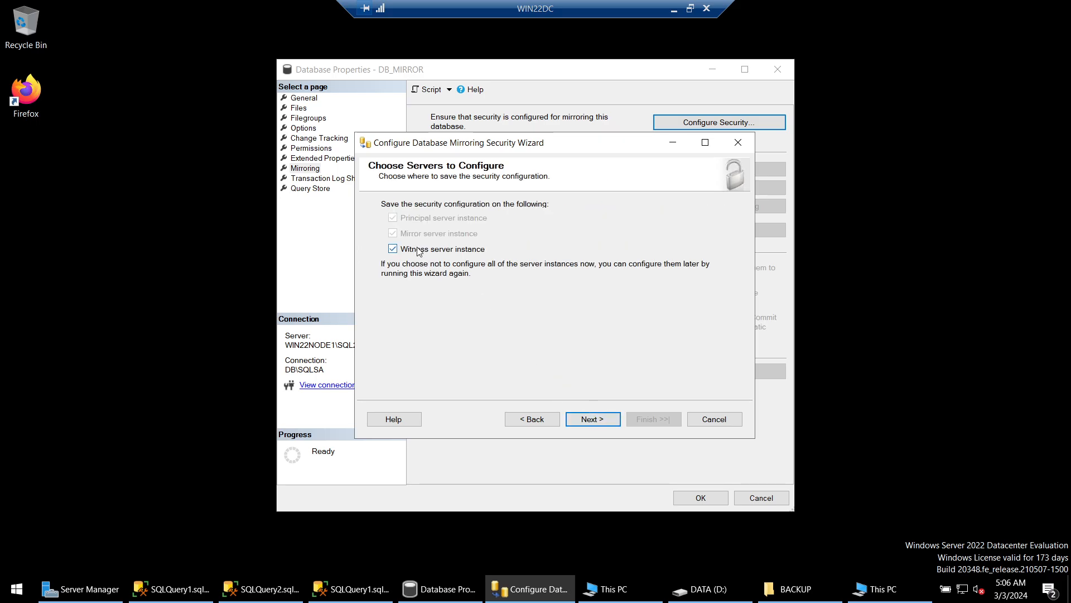
{"action": "left_click", "coordinate": [592, 419]}
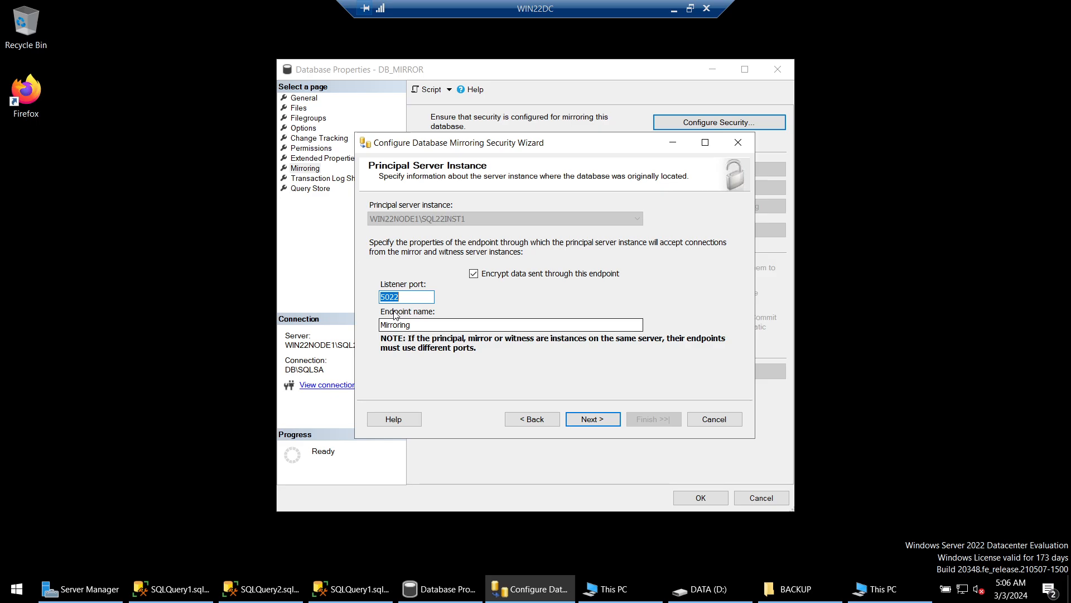
{"action": "left_click", "coordinate": [597, 418]}
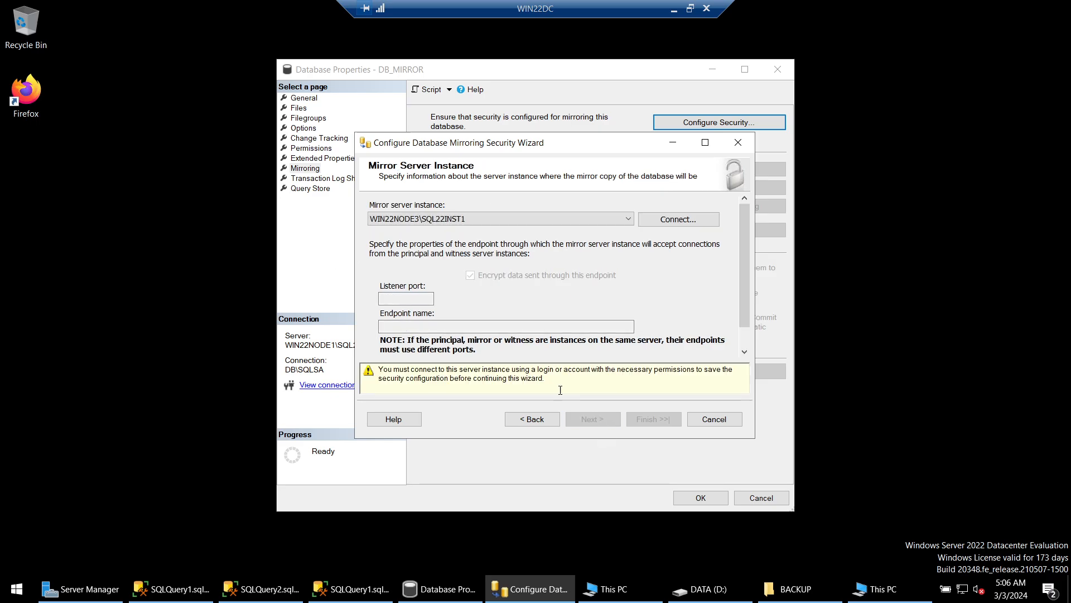
- Choose and connect to WIN22NODE2\SQL22INST1 as the mirror server instance, accepting listener port 5022 and endpoint name Mirroring
{"action": "left_click", "coordinate": [426, 222]}
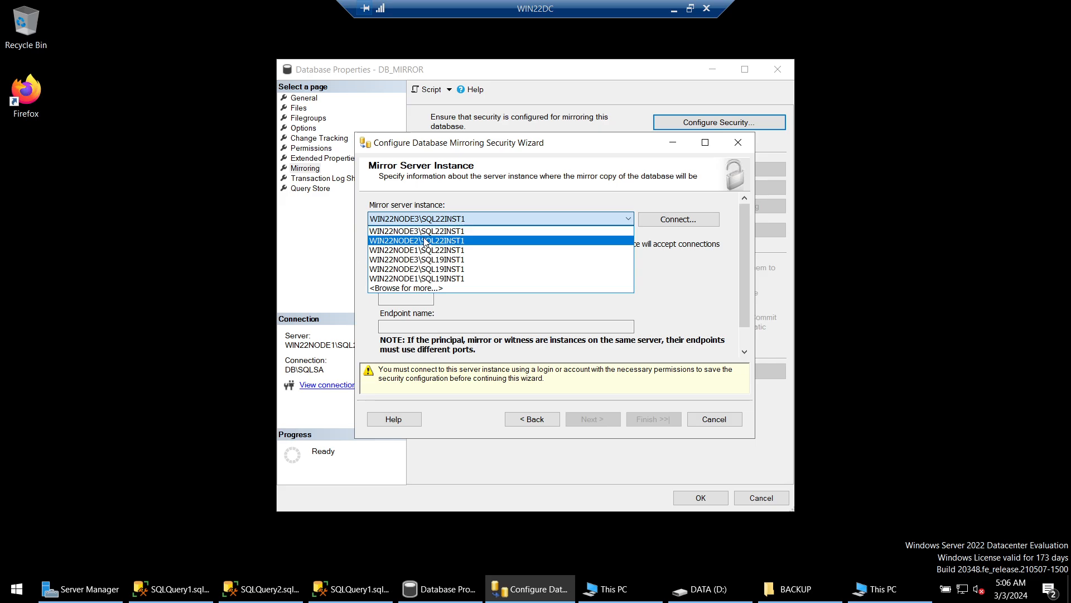
{"action": "left_click", "coordinate": [426, 239]}
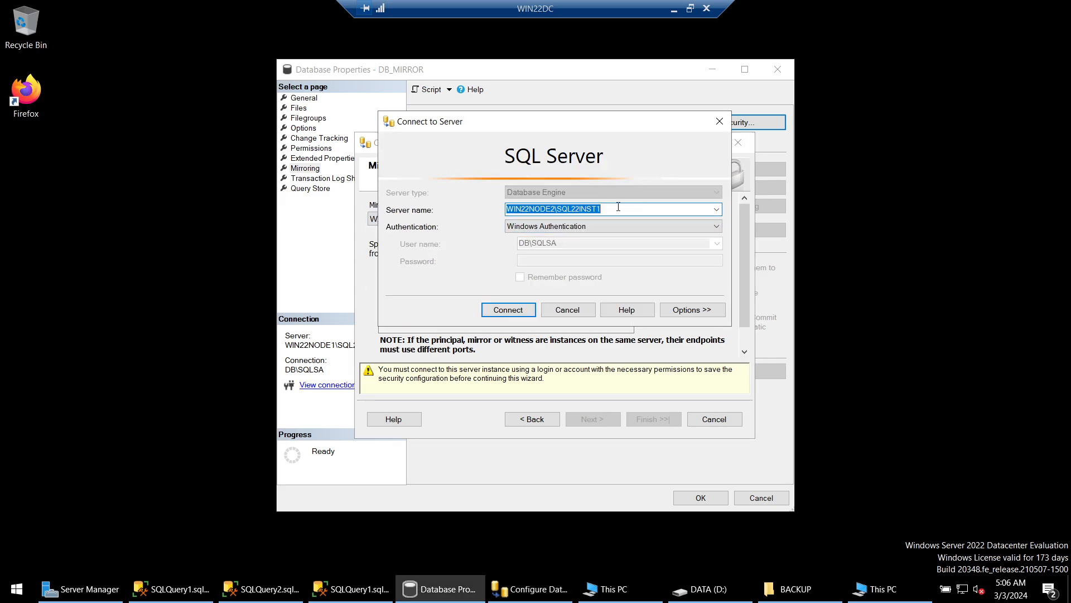
{"action": "left_click", "coordinate": [509, 310]}
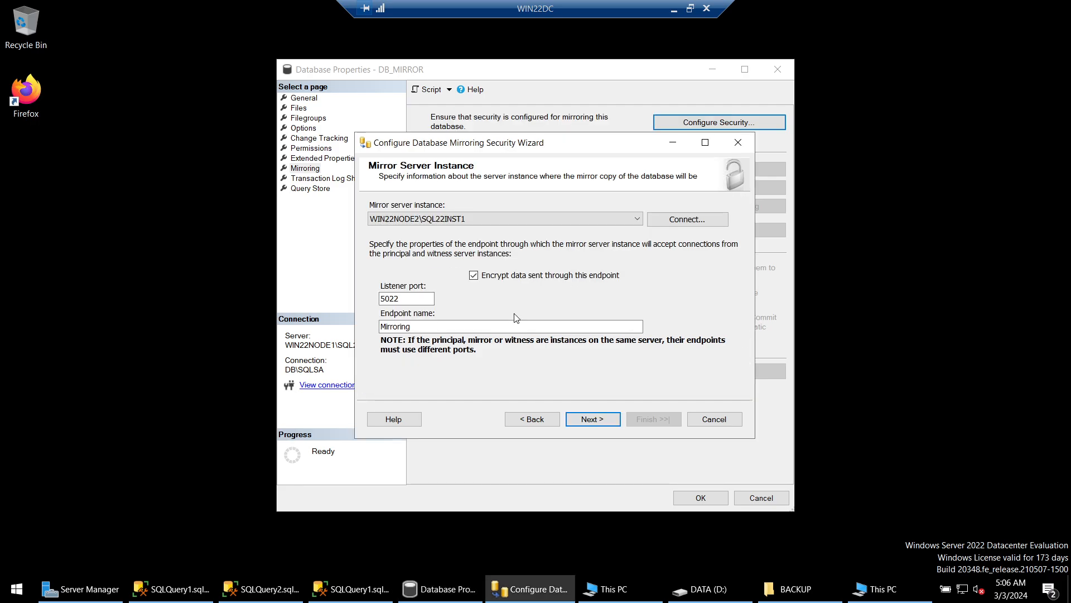
{"action": "left_click", "coordinate": [580, 420]}
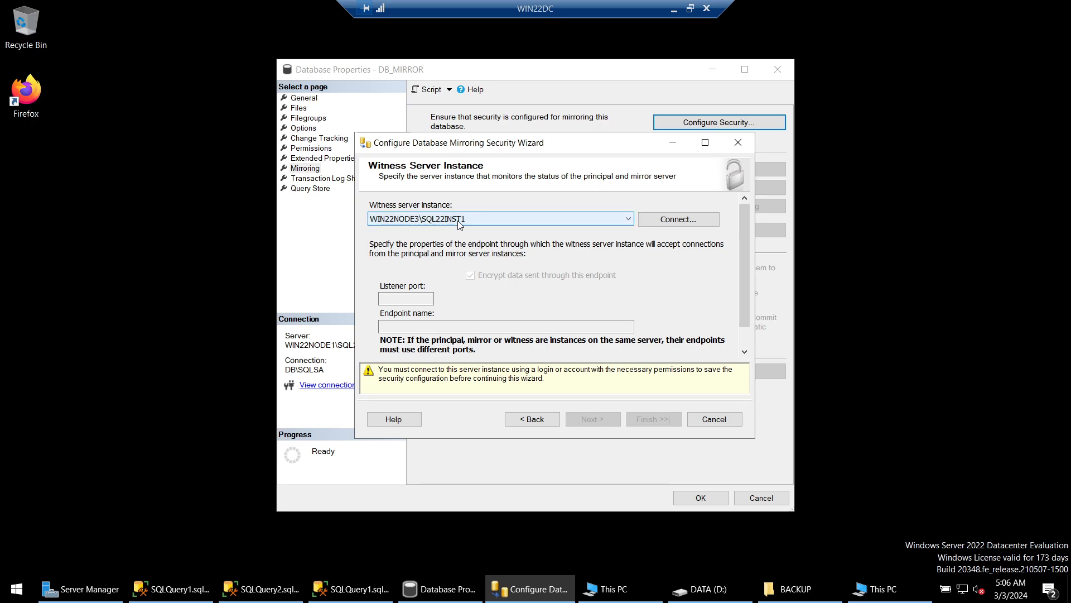
- Connect to WIN22NODE3\SQL22INST1 as the witness server instance and accept listener port 5022 and endpoint name Mirroring
{"action": "left_click", "coordinate": [424, 299]}
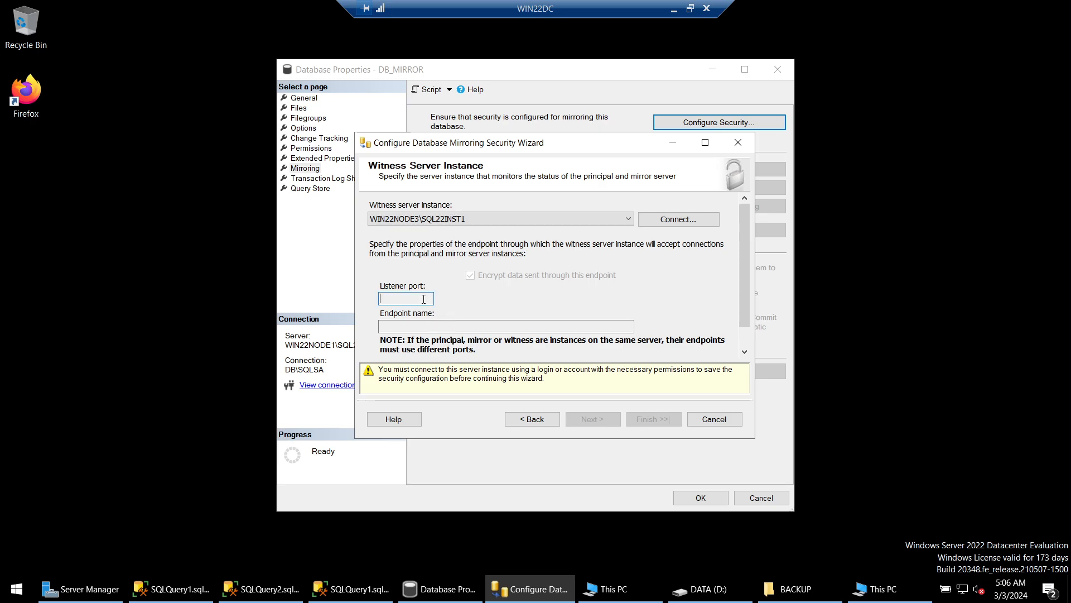
{"action": "left_click", "coordinate": [704, 221]}
{"action": "left_click", "coordinate": [509, 310]}
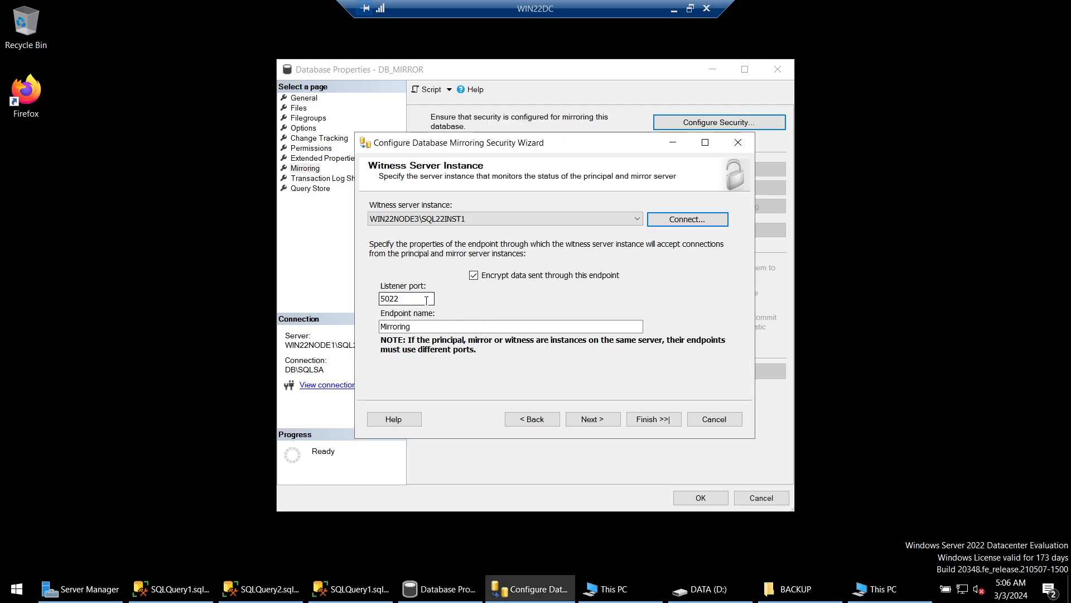
{"action": "left_click", "coordinate": [596, 423]}
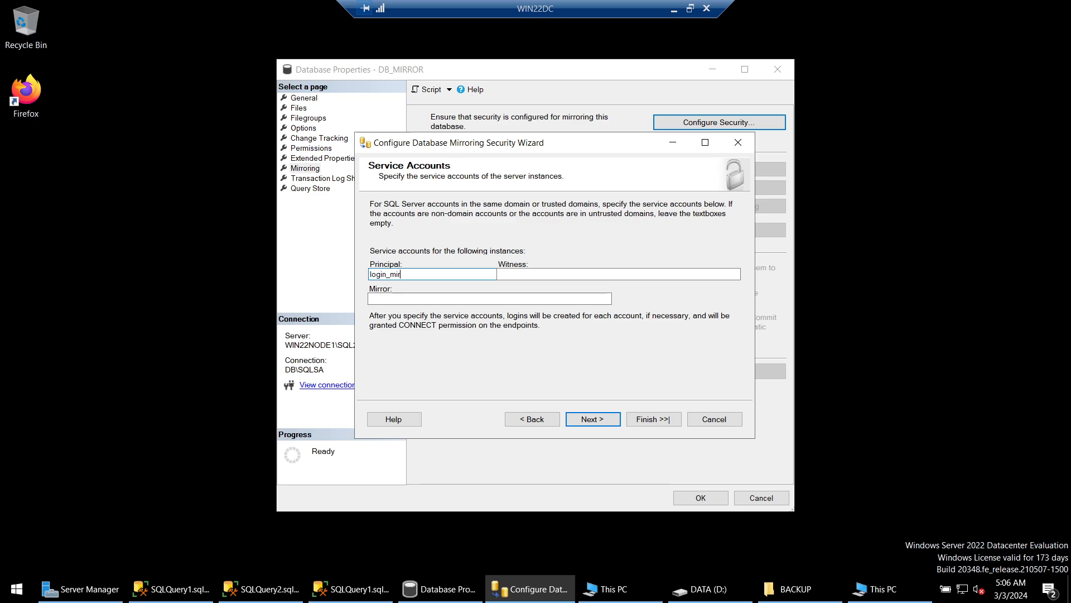
- Copy the login name LOGIN_MIRRORING from the CREATE LOGIN statement in SQLQuery3.sql on WIN22NODE2\SQL22INST1
{"action": "key", "text": "ctrl+a"}
{"action": "left_click", "coordinate": [249, 590]}
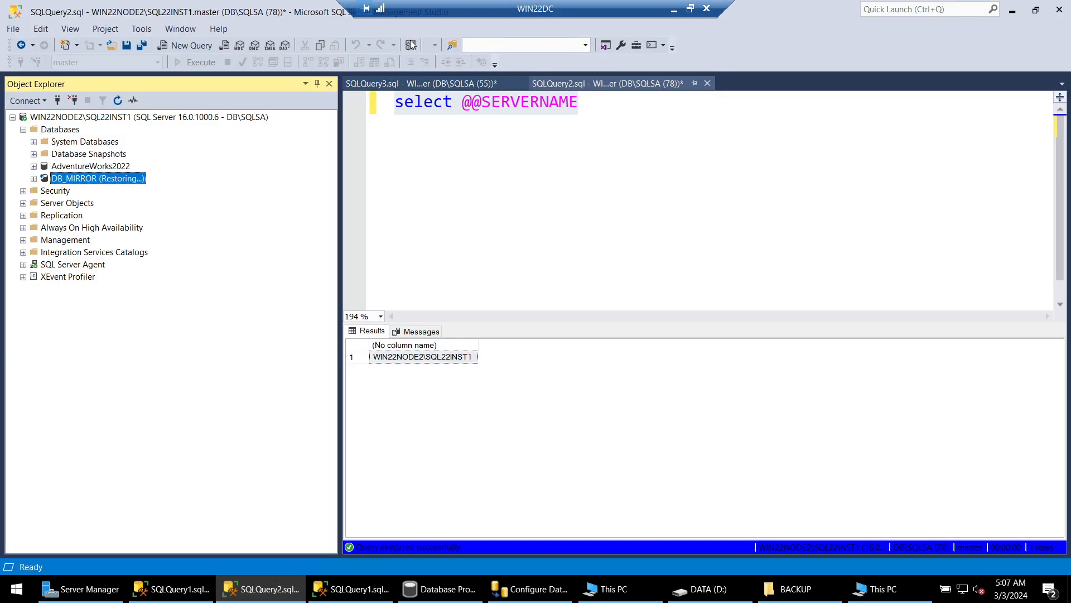
{"action": "left_click", "coordinate": [416, 83]}
{"action": "left_click_drag", "start_coordinate": [531, 217], "coordinate": [677, 218]}
{"action": "key", "text": "ctrl+c"}
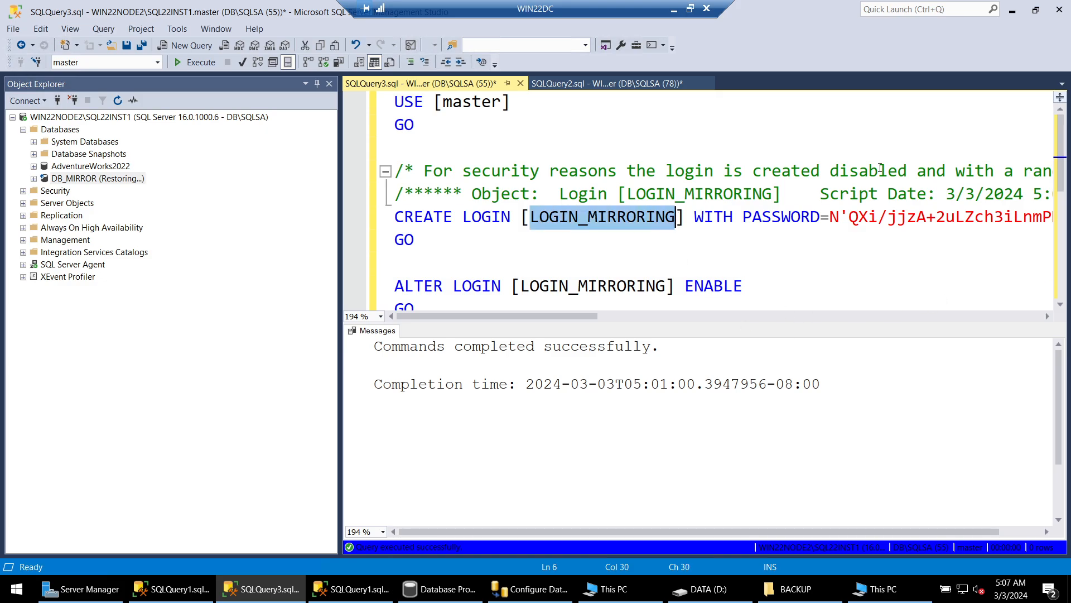
- Specify LOGIN_MIRRORING as the service account for the principal, witness and mirror instances, and continue to the wizard summary
{"action": "left_click", "coordinate": [1009, 15]}
{"action": "left_click_drag", "start_coordinate": [437, 275], "coordinate": [157, 270]}
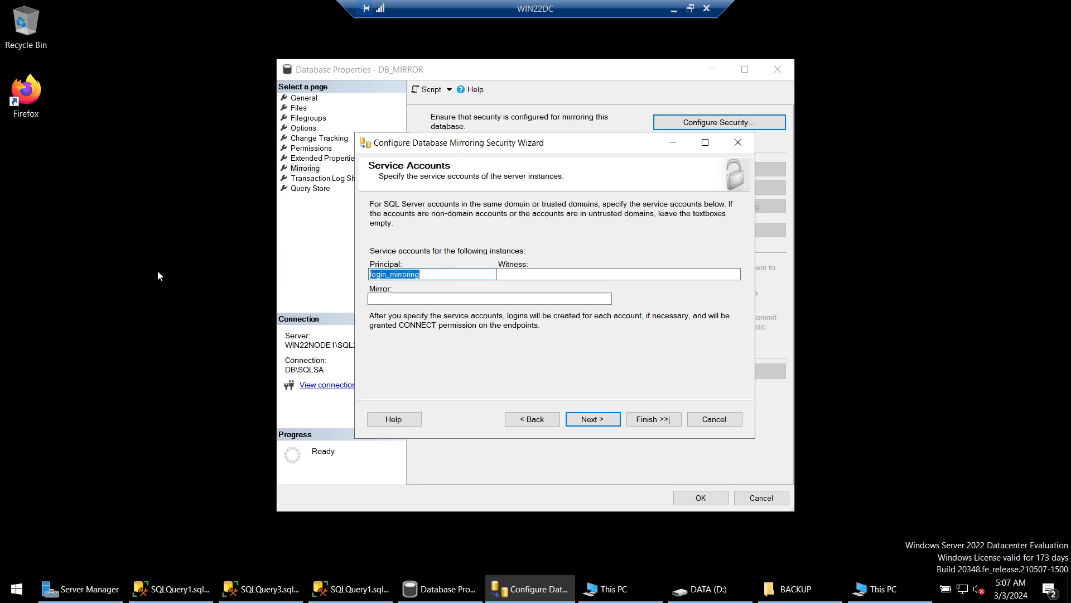
{"action": "key", "text": "ctrl+v"}
{"action": "left_click", "coordinate": [535, 276]}
{"action": "key", "text": "ctrl+v"}
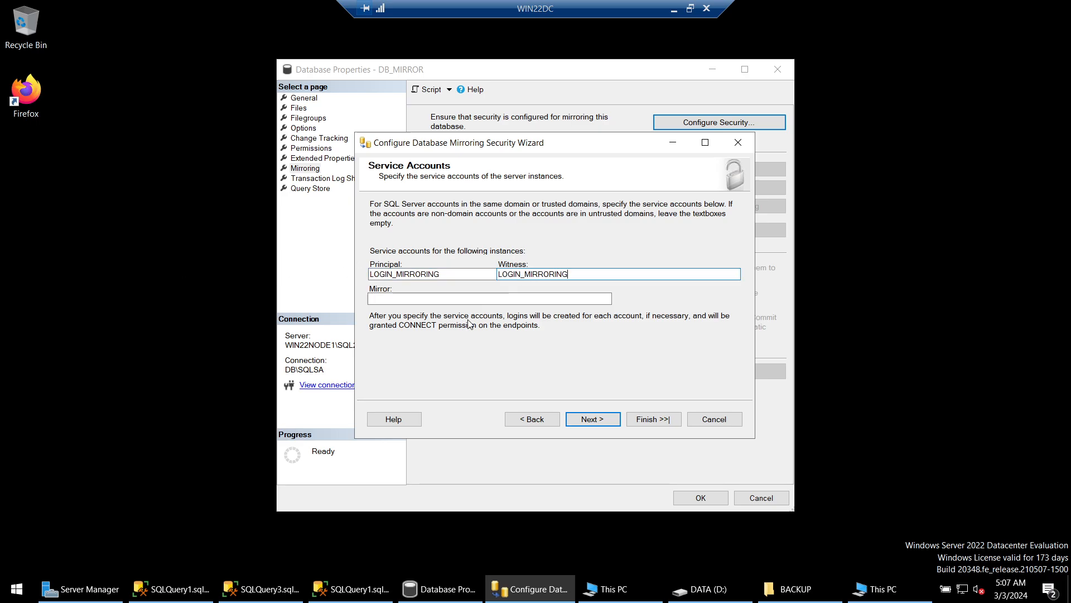
{"action": "left_click", "coordinate": [430, 299]}
{"action": "key", "text": "ctrl+v"}
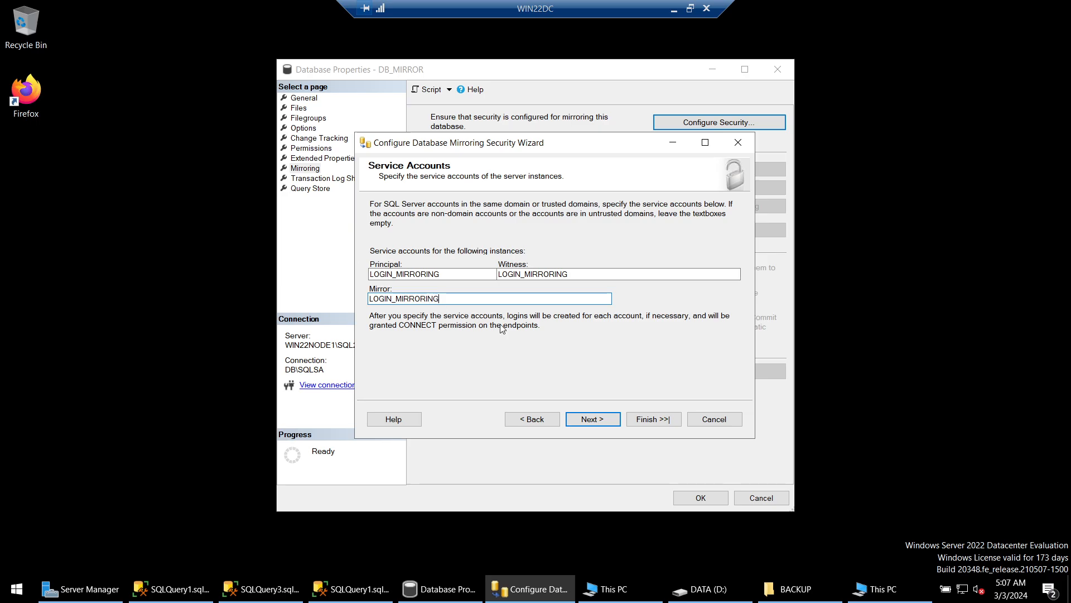
{"action": "left_click", "coordinate": [593, 419]}
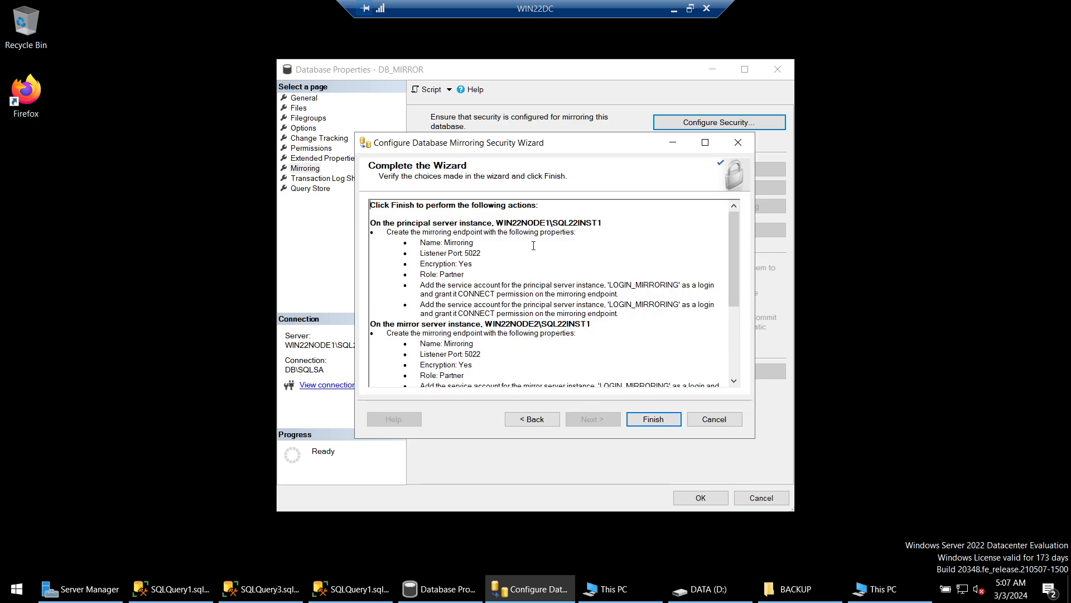
- Review the endpoint summary in a maximized wizard window, apply the security configuration to all three servers, and close the wizard
{"action": "left_click", "coordinate": [706, 143]}
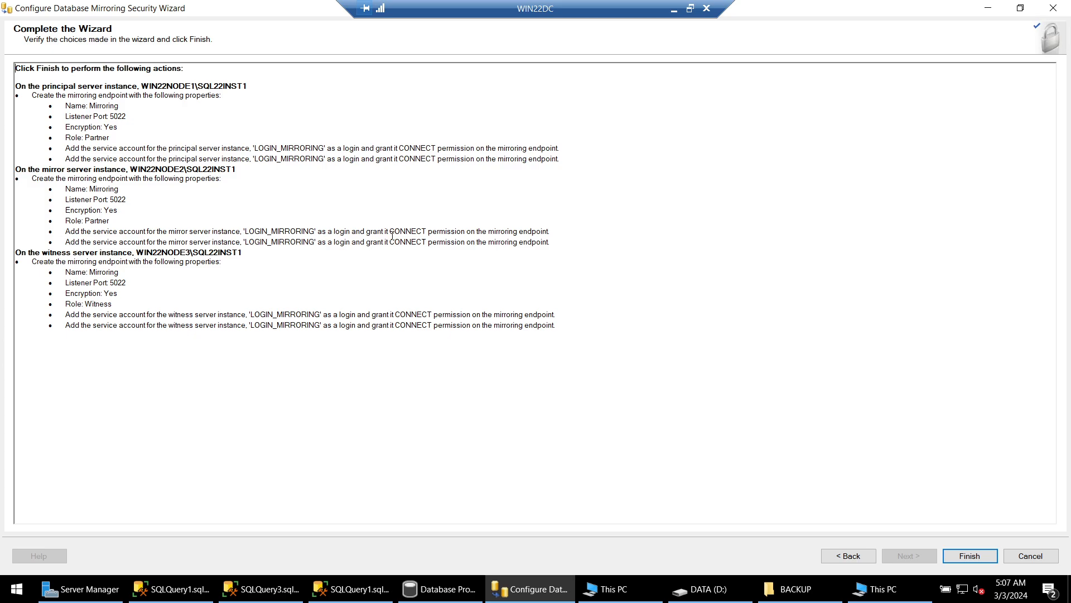
{"action": "left_click_drag", "start_coordinate": [390, 233], "coordinate": [432, 233]}
{"action": "left_click", "coordinate": [970, 555]}
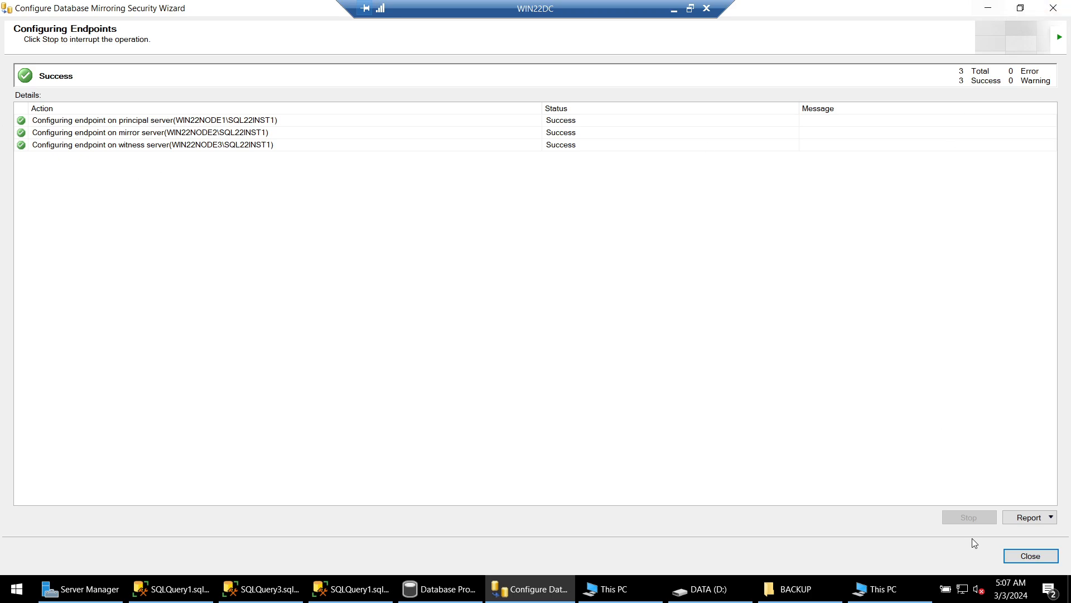
{"action": "left_click", "coordinate": [1026, 557]}
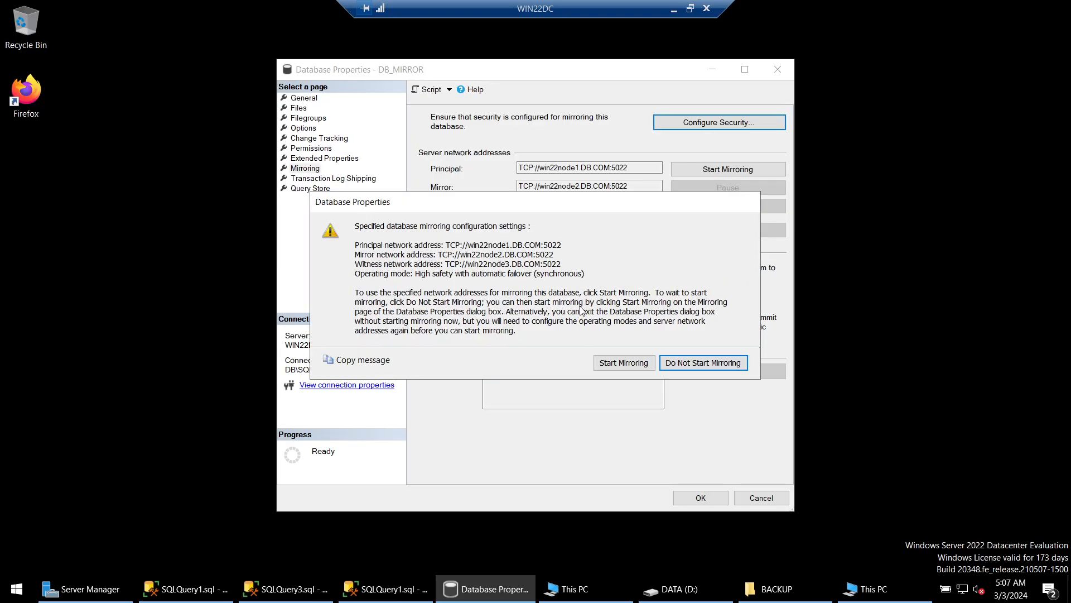
- Move the mirroring settings prompt to uncover the server network addresses, and choose not to start mirroring yet
{"action": "left_click_drag", "start_coordinate": [519, 205], "coordinate": [553, 214]}
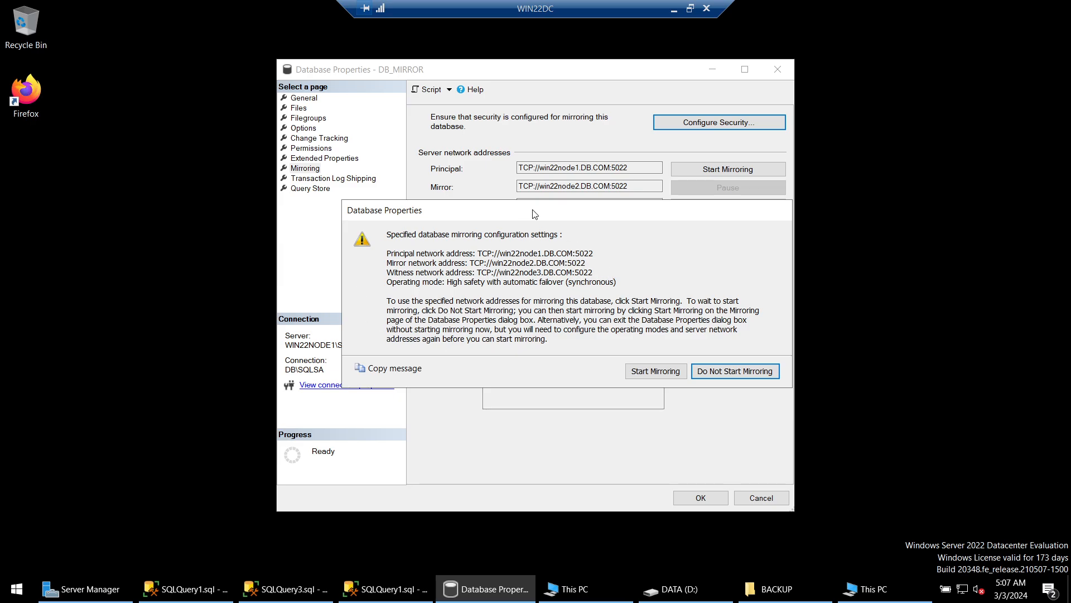
{"action": "left_click_drag", "start_coordinate": [535, 214], "coordinate": [535, 291]}
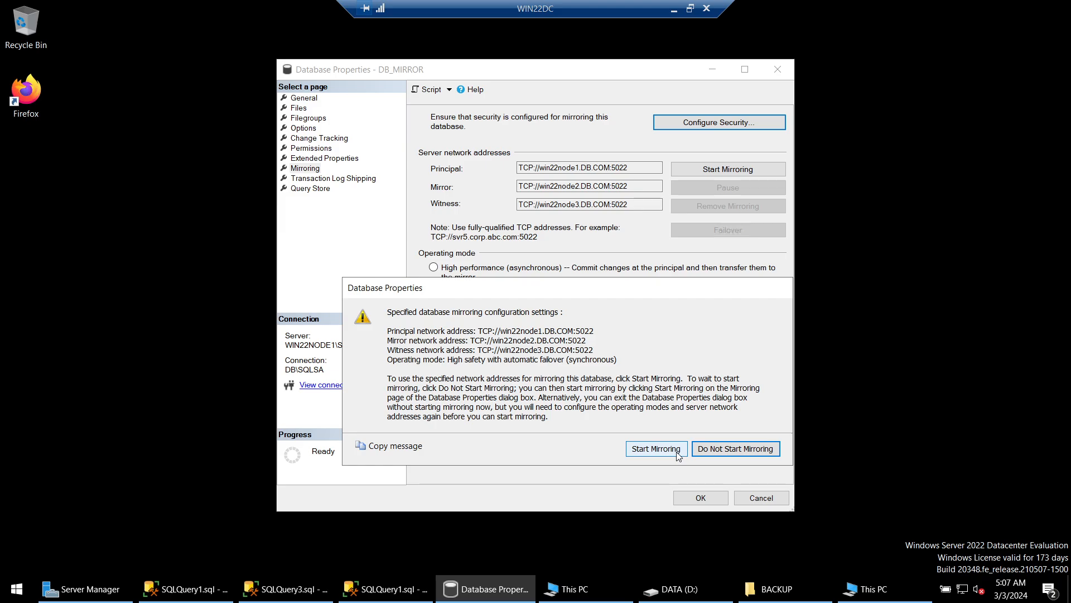
{"action": "left_click", "coordinate": [720, 450]}
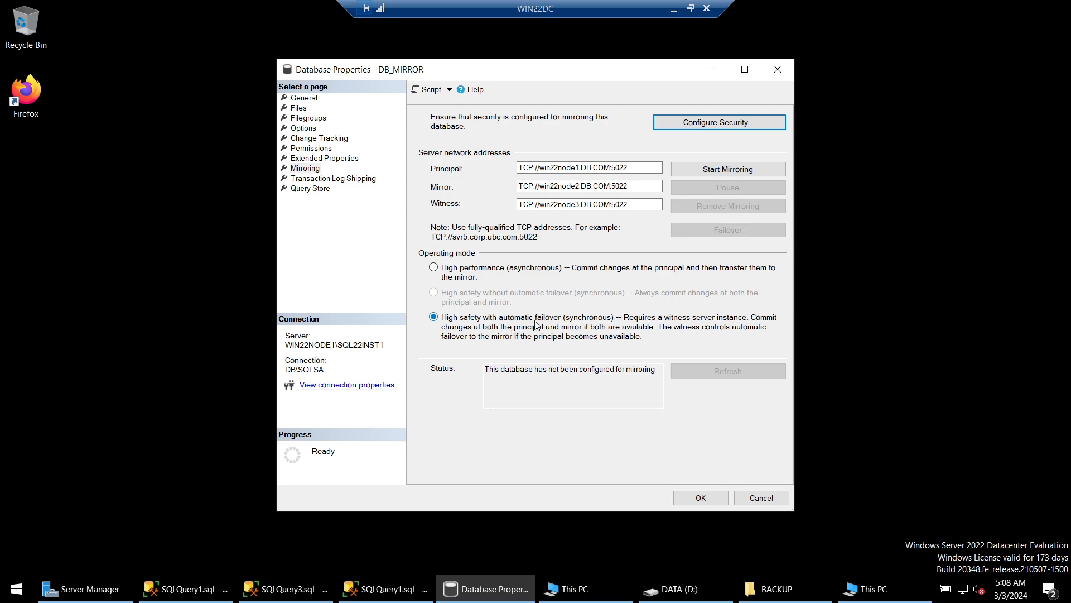
- Clear the witness network address to compare the operating modes, and restore it to TCP://win22node3.DB.COM:5022
{"action": "left_click_drag", "start_coordinate": [628, 205], "coordinate": [497, 201]}
{"action": "key", "text": "ctrl+c"}
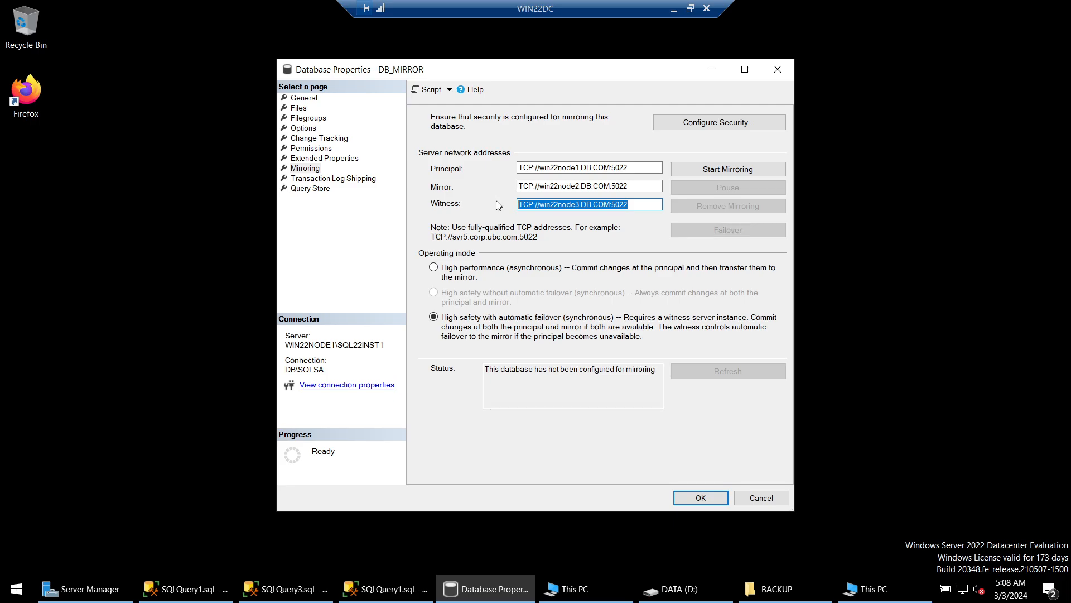
{"action": "key", "text": "Delete"}
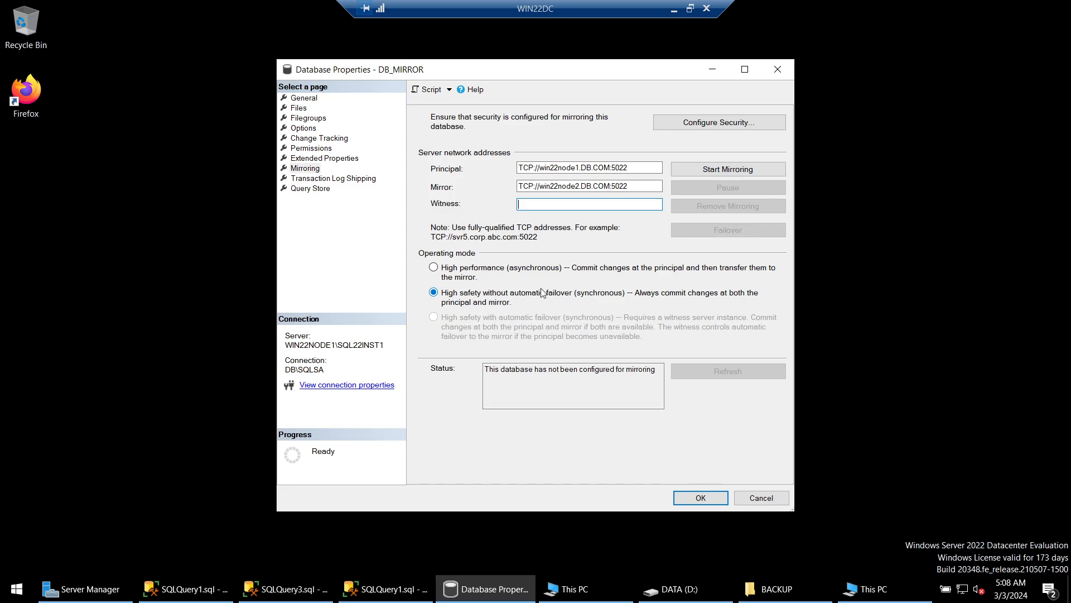
{"action": "key", "text": "ctrl+v"}
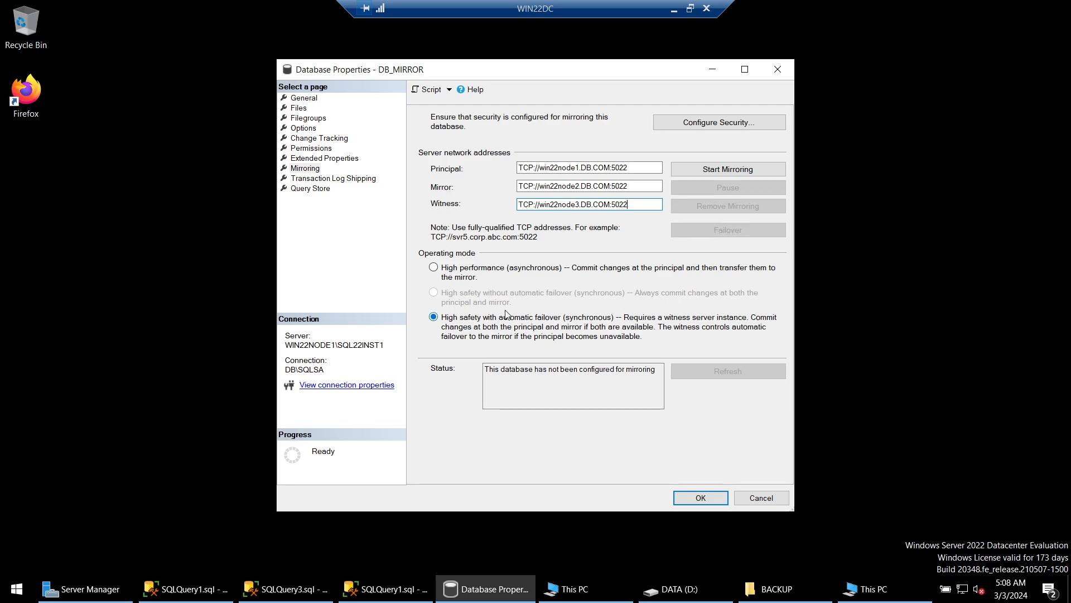
- Switch to the WIN22NODE1\SQL22INST1 session and close SQLQuery1.sql without saving its changes
{"action": "mouse_move", "coordinate": [184, 588]}
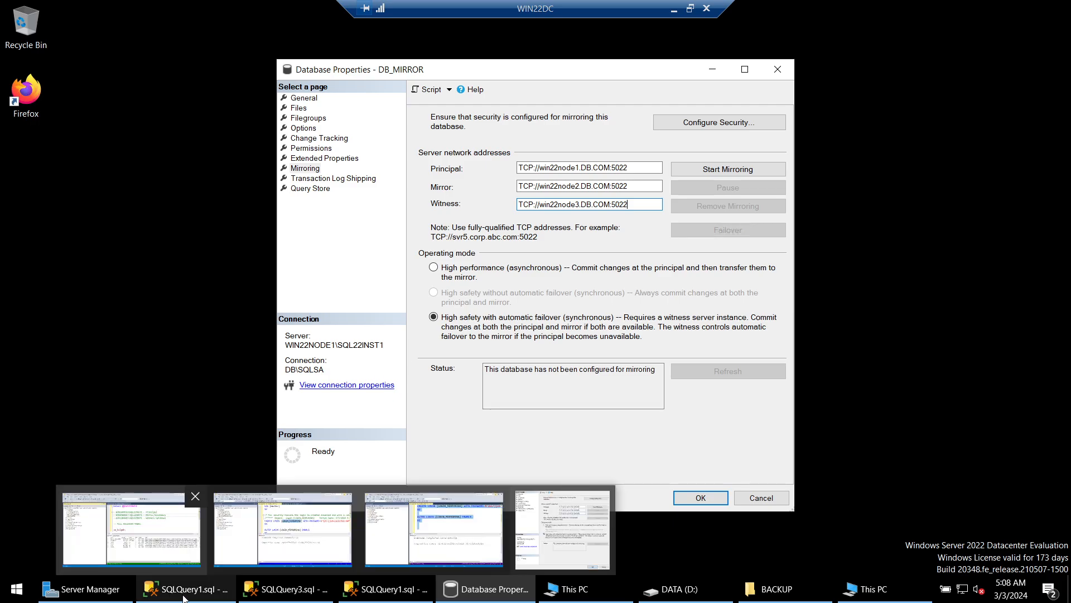
{"action": "left_click", "coordinate": [316, 507]}
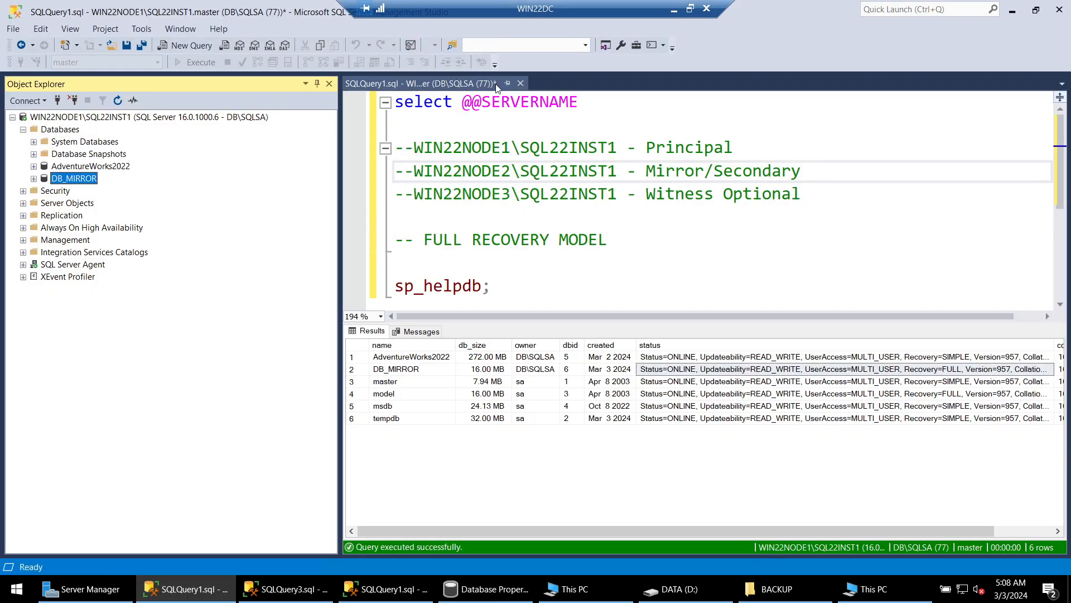
{"action": "left_click", "coordinate": [520, 84]}
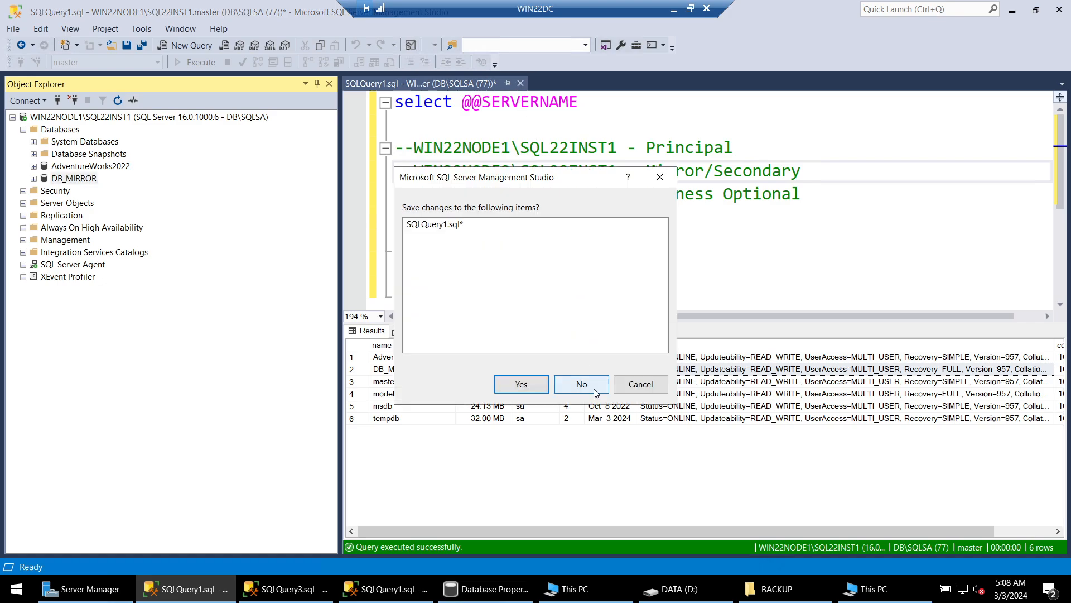
{"action": "left_click", "coordinate": [581, 384]}
- Refresh the Databases folder on WIN22NODE1\SQL22INST1 and check the DB_MIRROR entry
{"action": "right_click", "coordinate": [82, 183]}
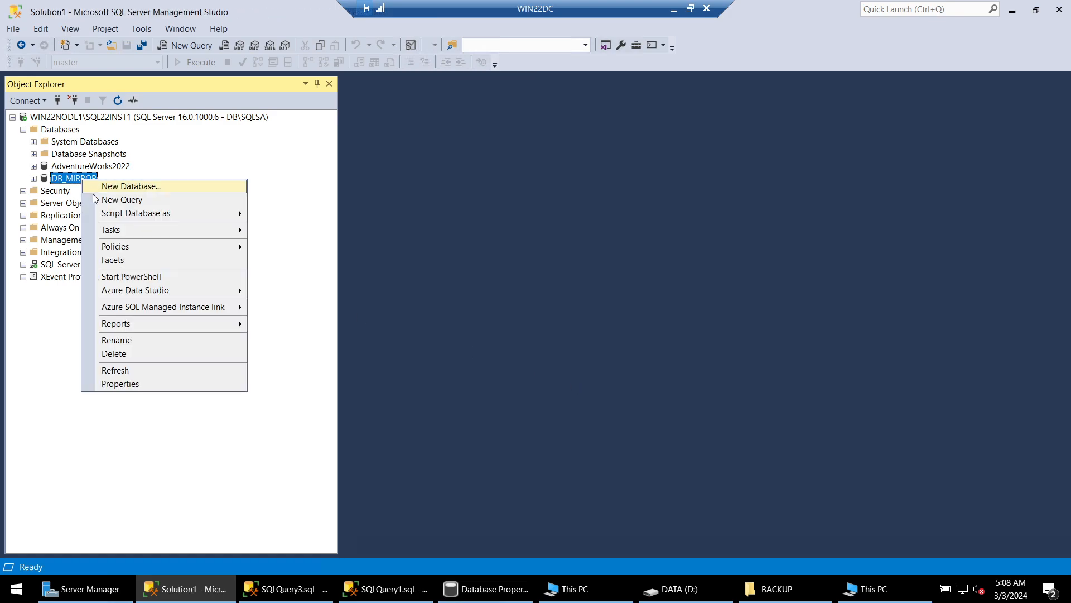
{"action": "right_click", "coordinate": [55, 135]}
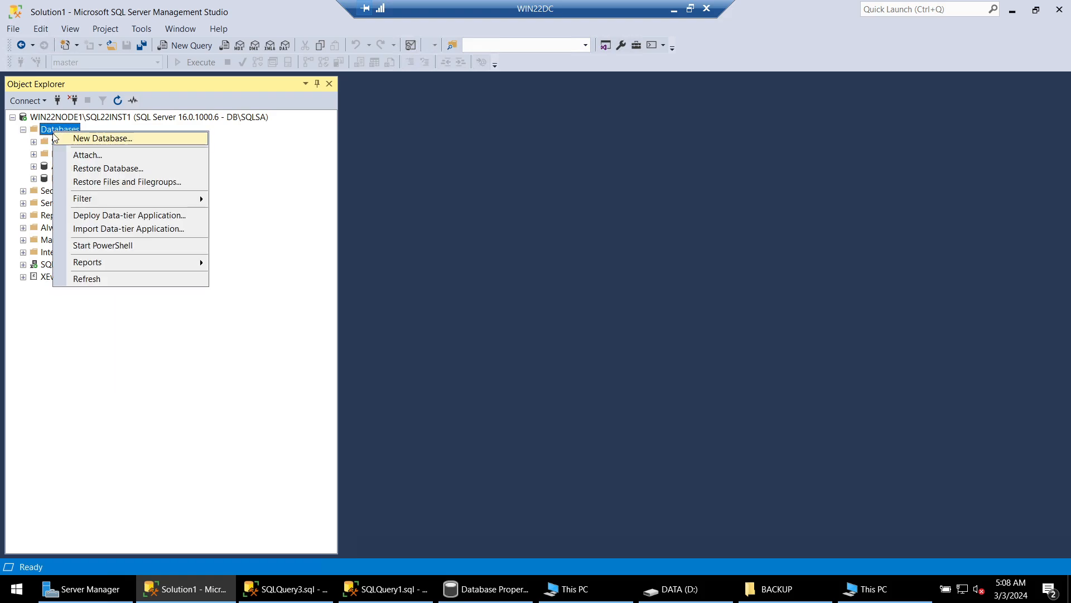
{"action": "left_click", "coordinate": [91, 283]}
{"action": "left_click", "coordinate": [82, 178]}
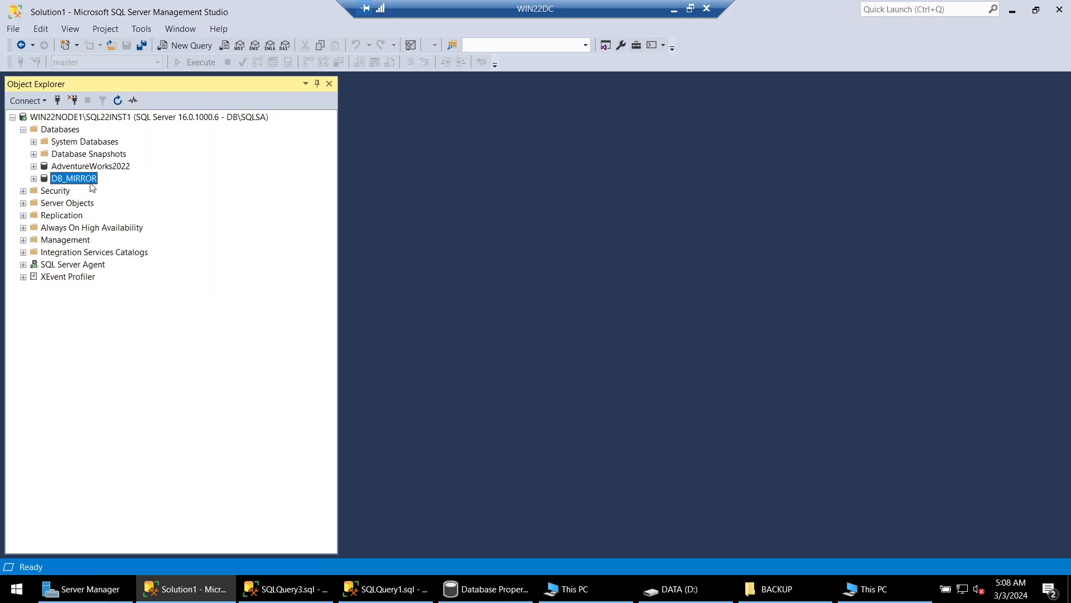
- Check the DB_MIRROR entry on WIN22NODE2\SQL22INST1 and list the databases on WIN22NODE3\SQL22INST1
{"action": "key", "text": "alt+Tab"}
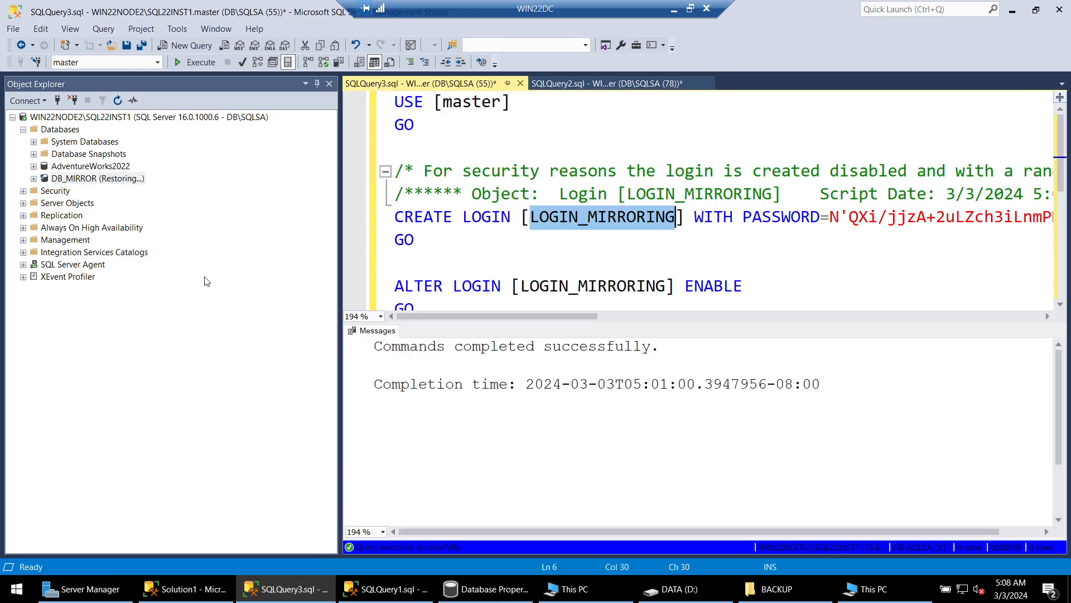
{"action": "left_click", "coordinate": [104, 179]}
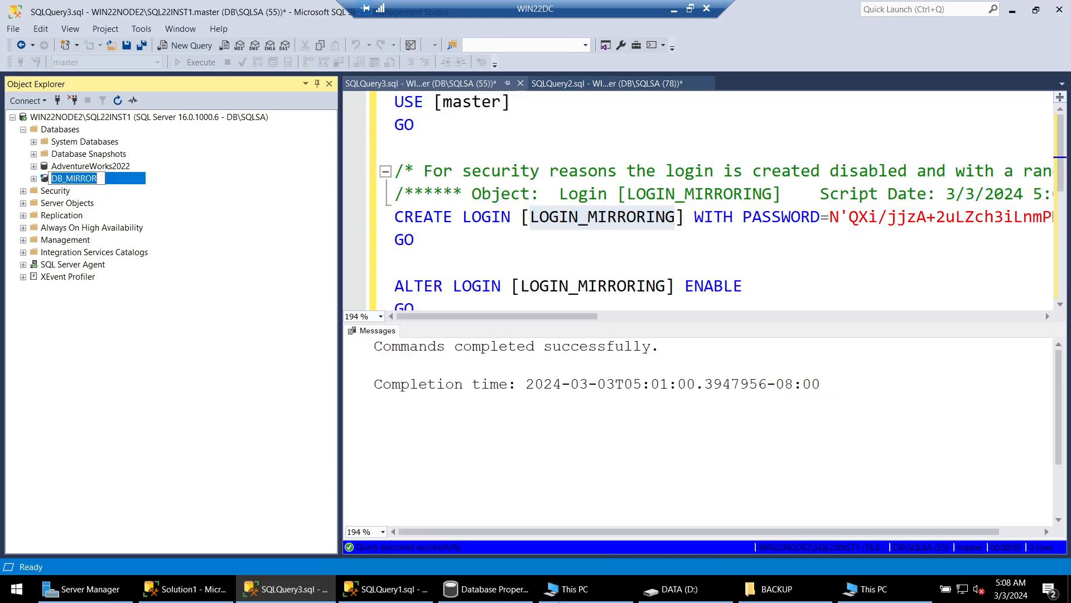
{"action": "left_click", "coordinate": [394, 600]}
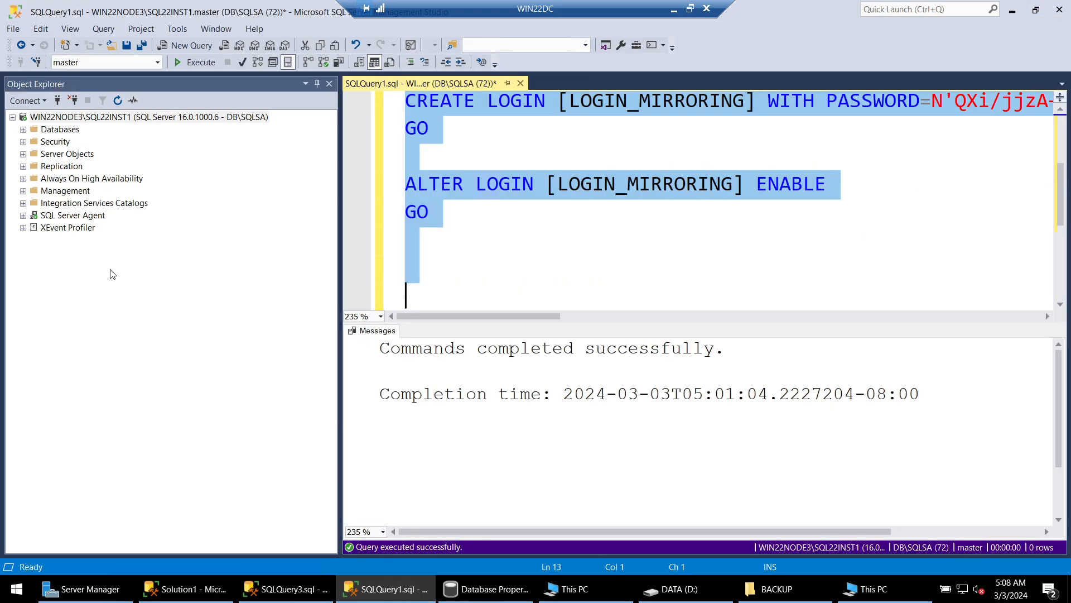
{"action": "left_click", "coordinate": [25, 138]}
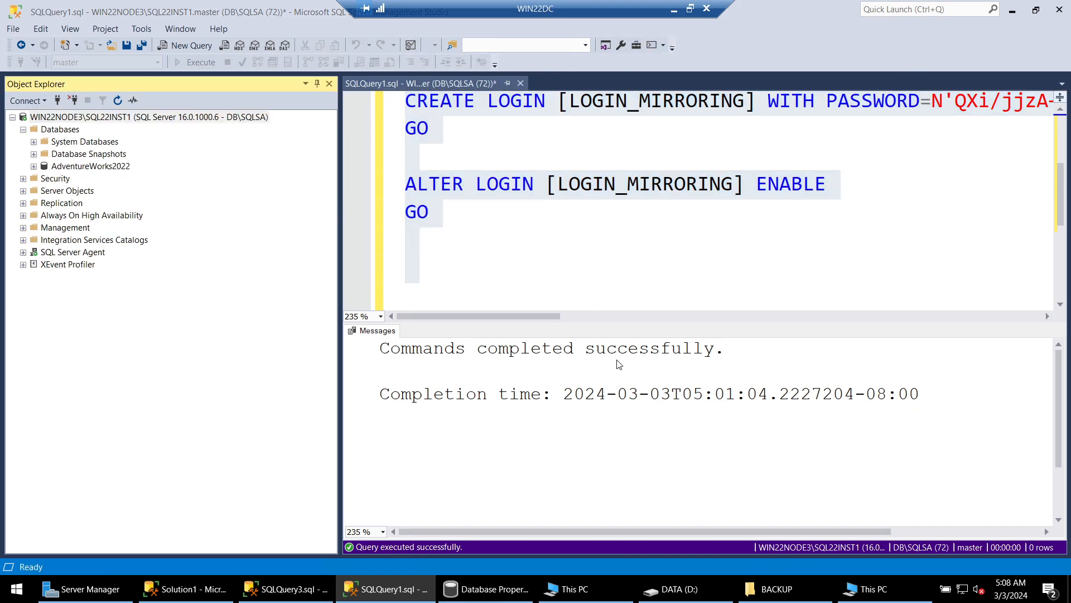
- Close SQLQuery1.sql on WIN22NODE3 and both SQLQuery3.sql and SQLQuery2.sql on WIN22NODE2 without saving their changes
{"action": "left_click", "coordinate": [520, 83]}
{"action": "left_click", "coordinate": [581, 385]}
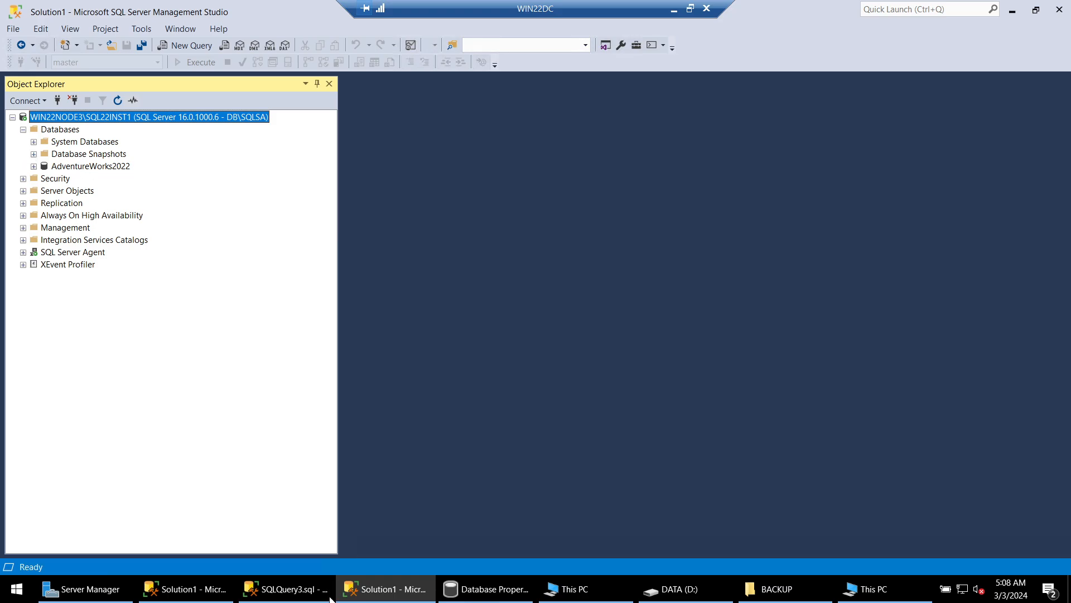
{"action": "left_click", "coordinate": [253, 599]}
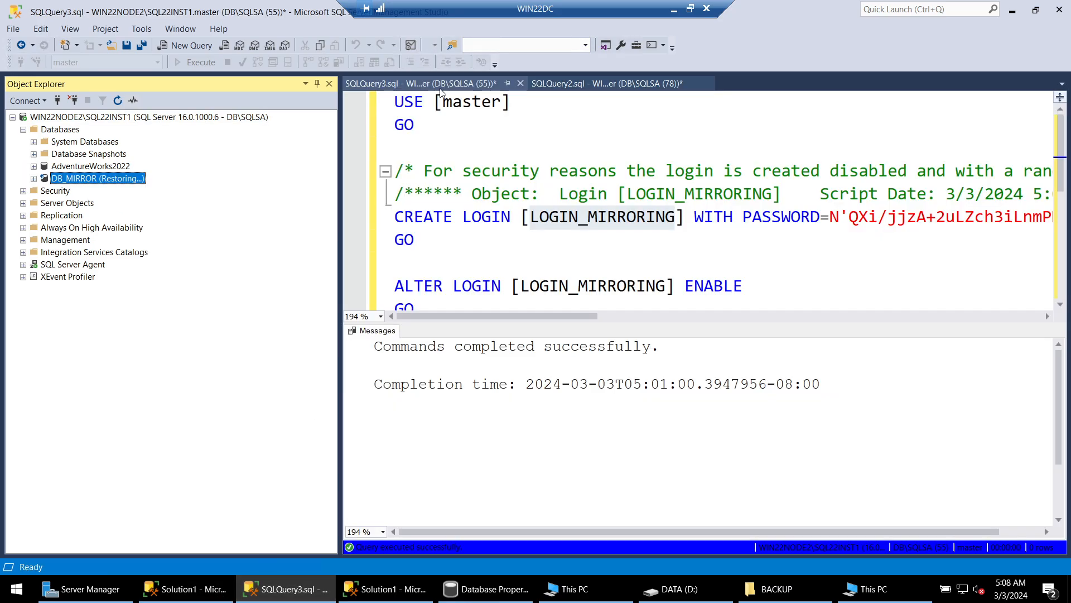
{"action": "left_click", "coordinate": [521, 83]}
{"action": "left_click", "coordinate": [580, 393]}
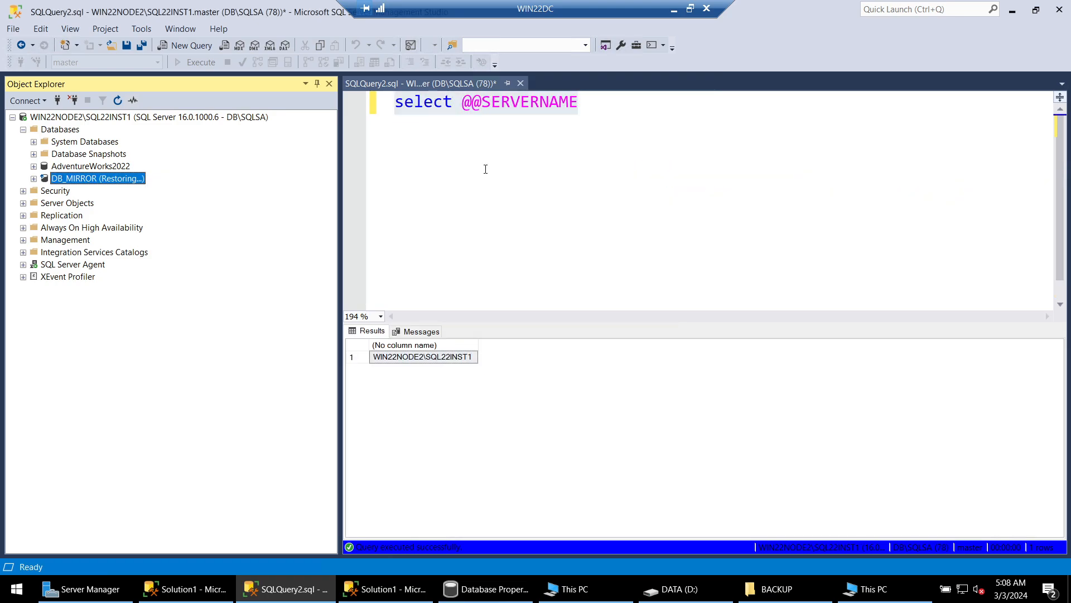
{"action": "left_click", "coordinate": [521, 83]}
{"action": "left_click", "coordinate": [590, 395]}
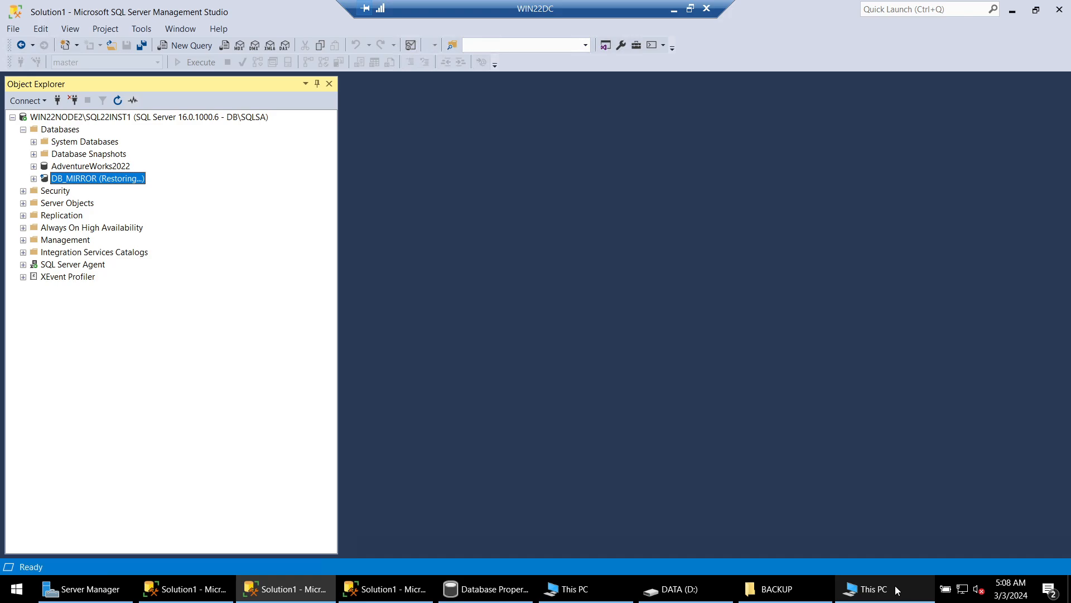
- Start mirroring in the DB_MIRROR properties on WIN22NODE1\SQL22INST1 and accept the properties
{"action": "left_click", "coordinate": [486, 588]}
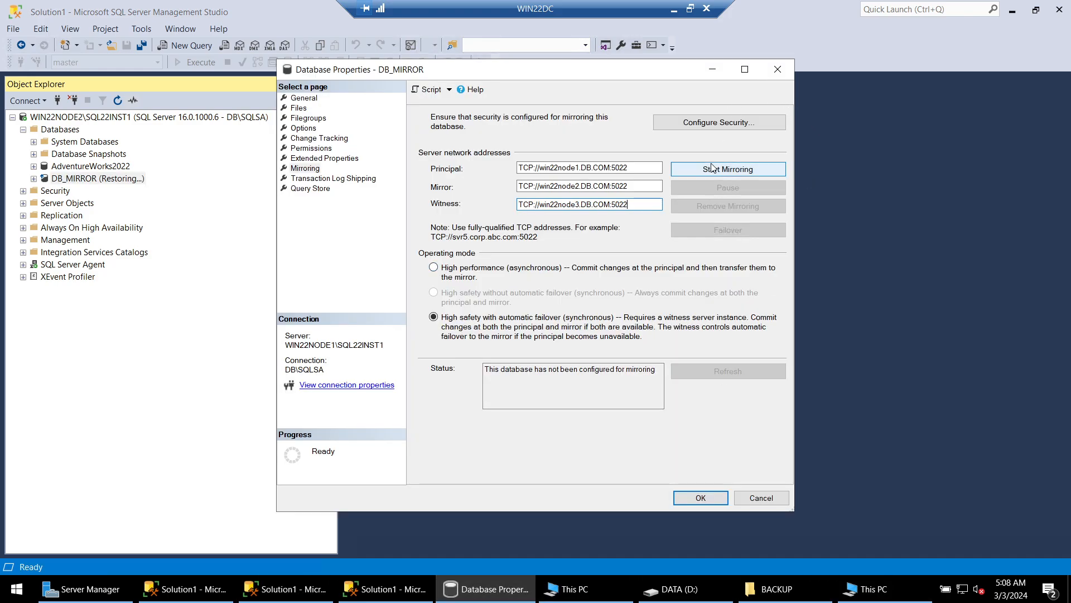
{"action": "left_click", "coordinate": [223, 587]}
{"action": "left_click", "coordinate": [485, 589]}
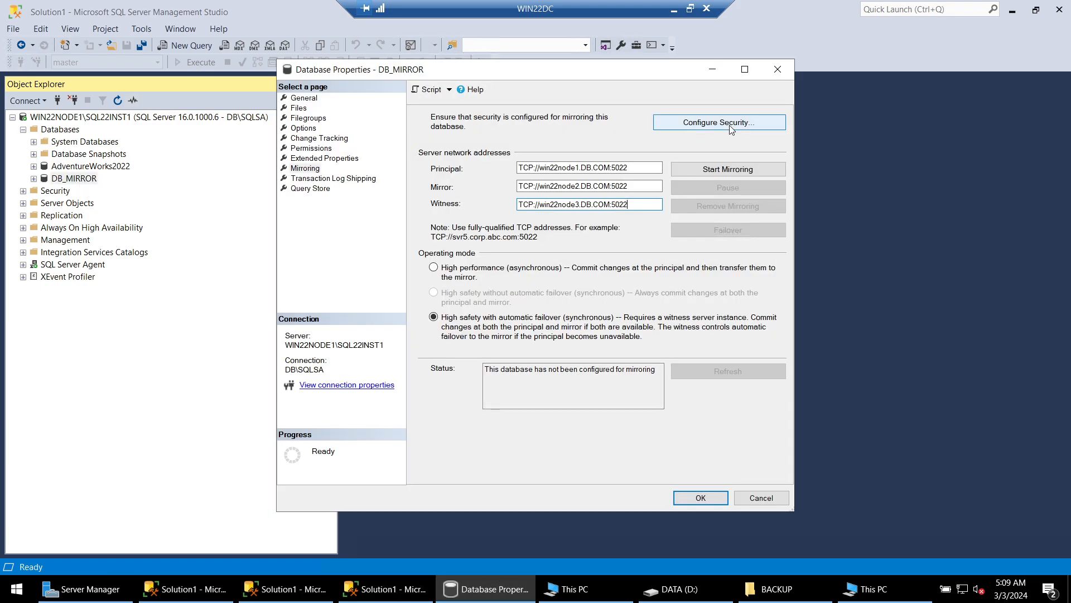
{"action": "left_click_drag", "start_coordinate": [614, 71], "coordinate": [640, 121]}
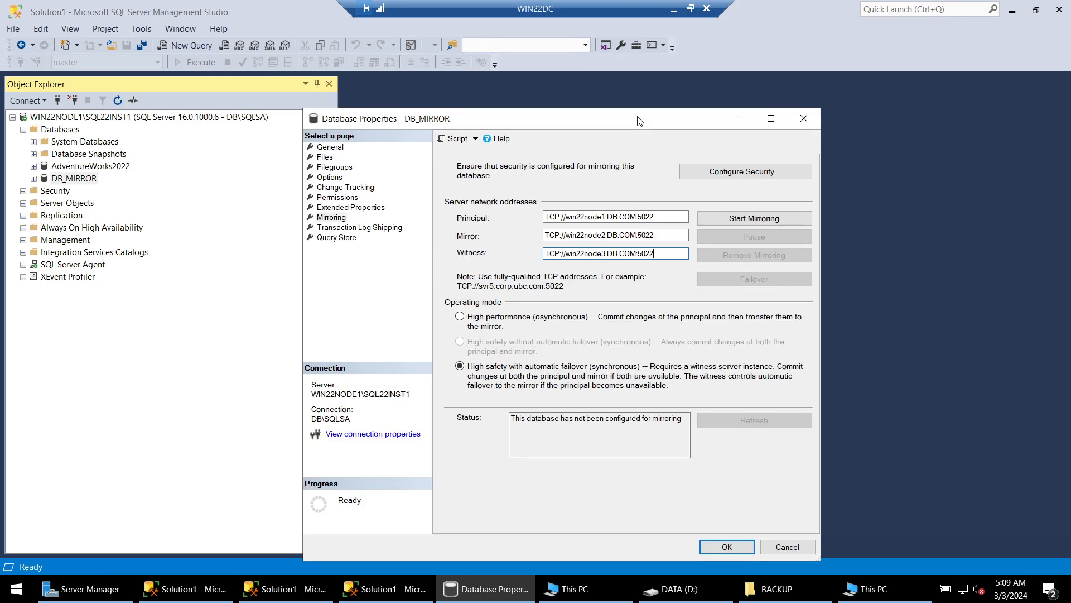
{"action": "left_click", "coordinate": [707, 218]}
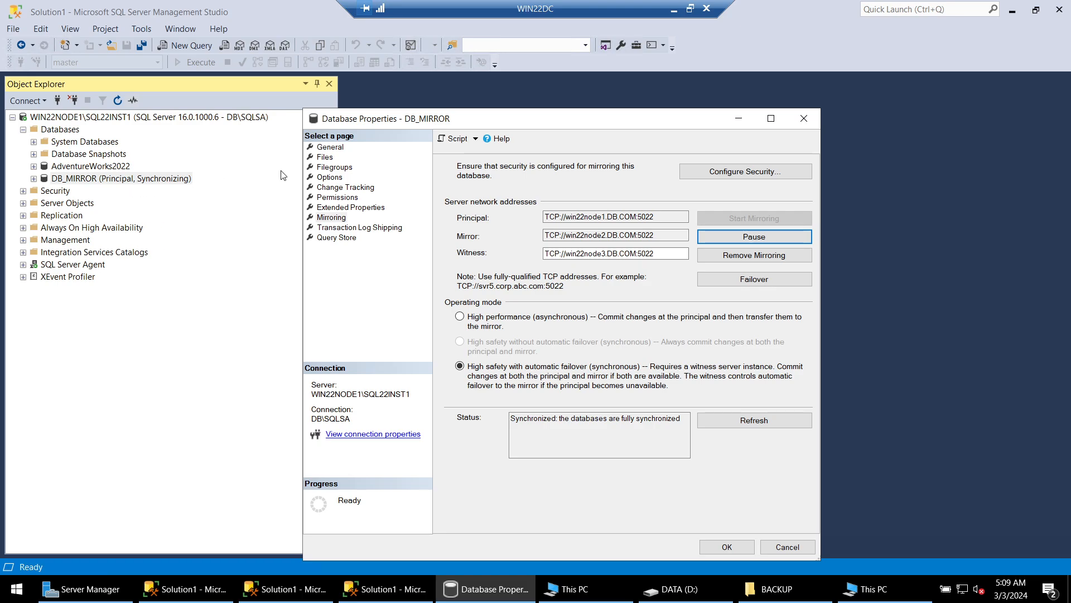
{"action": "left_click_drag", "start_coordinate": [556, 127], "coordinate": [560, 102]}
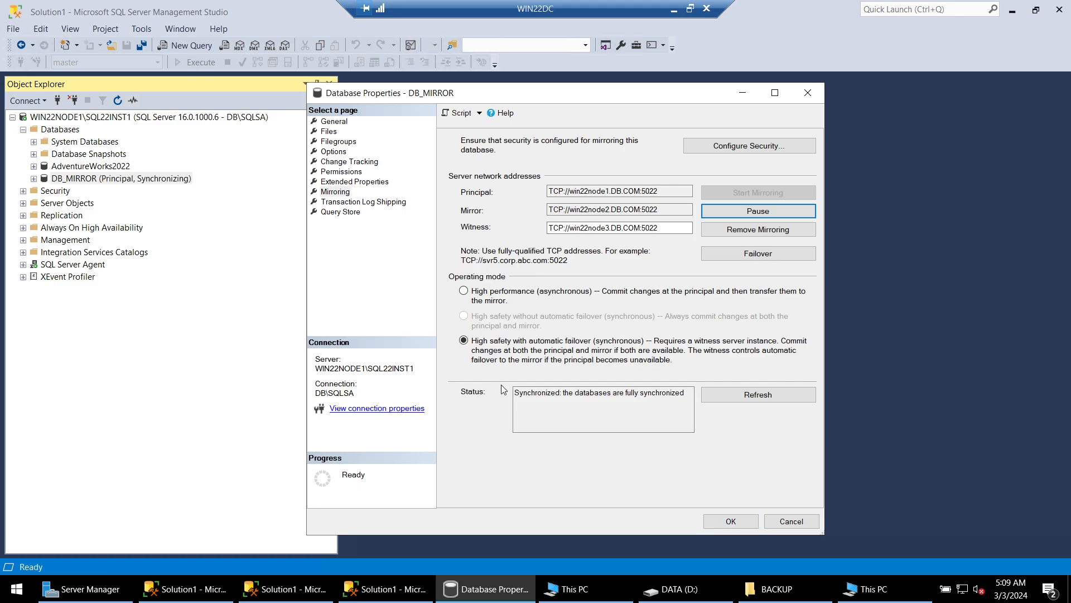
{"action": "left_click", "coordinate": [728, 517]}
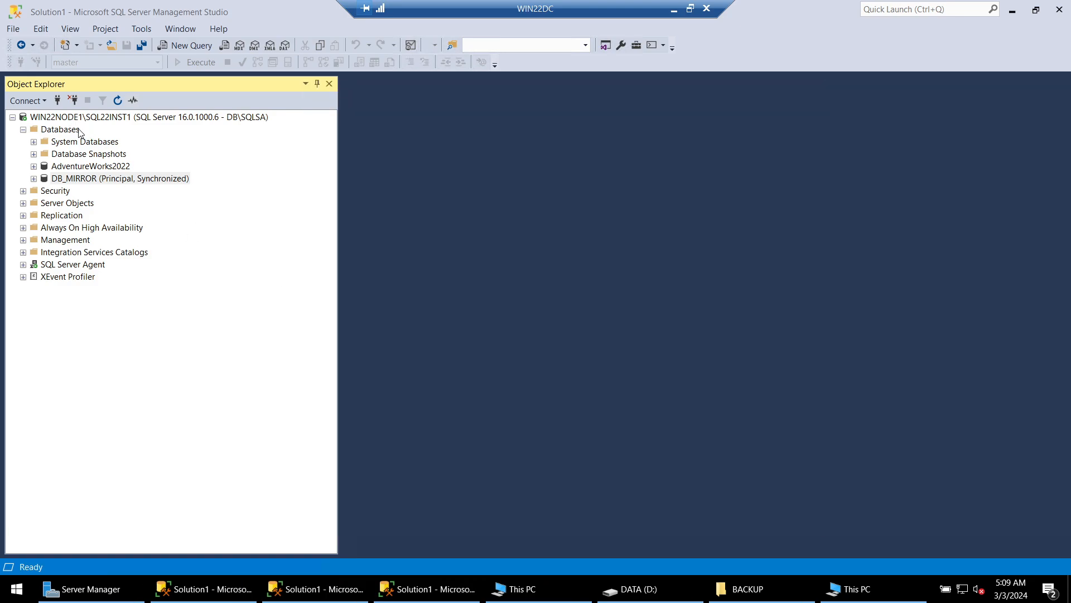
- Refresh the Databases folder on WIN22NODE2\SQL22INST1 and check the DB_MIRROR mirroring status
{"action": "mouse_move", "coordinate": [310, 584]}
{"action": "left_click", "coordinate": [306, 530]}
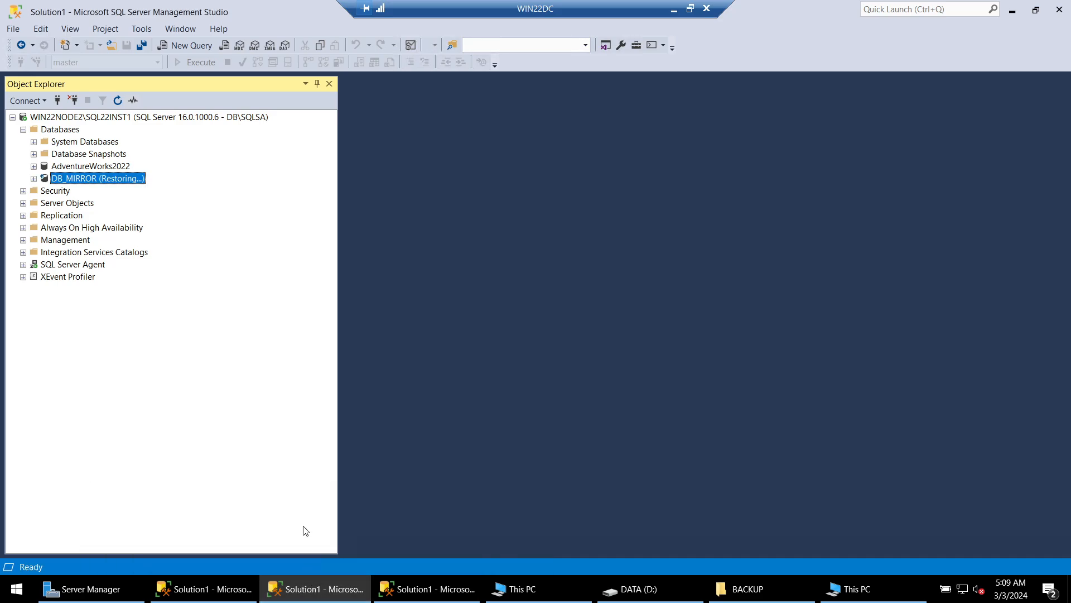
{"action": "right_click", "coordinate": [59, 129]}
{"action": "left_click", "coordinate": [111, 281]}
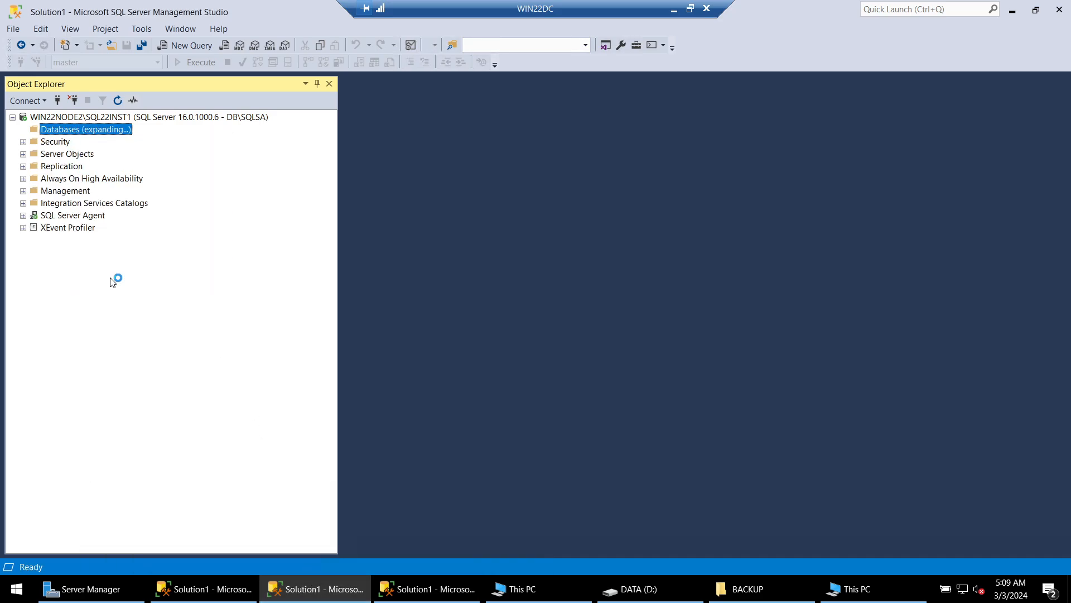
{"action": "left_click", "coordinate": [143, 179]}
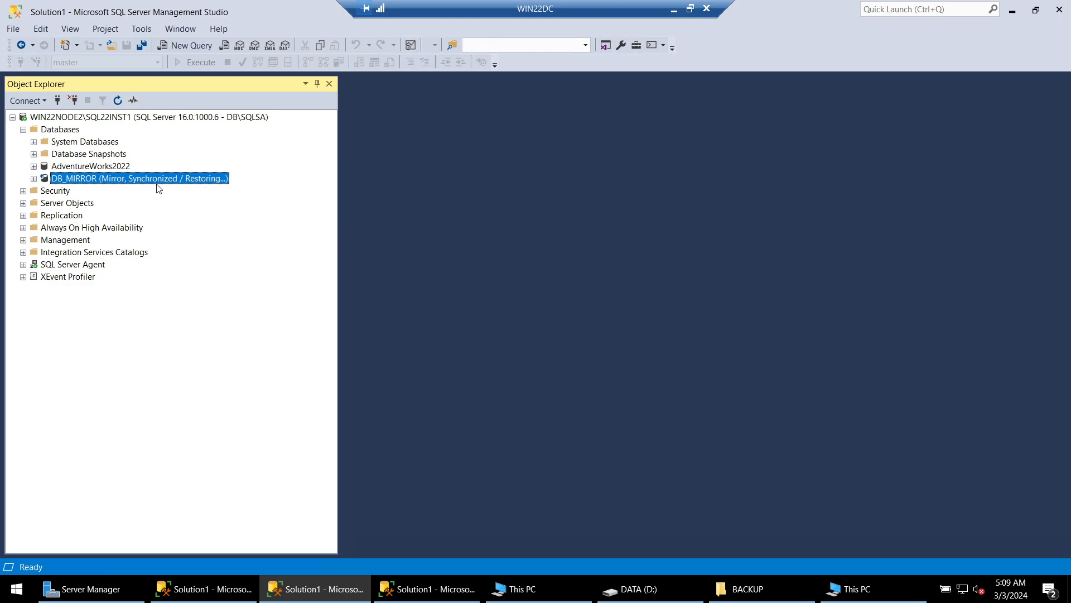
- Return to the WIN22NODE1\SQL22INST1 session and open a new query against DB_MIRROR
{"action": "left_click", "coordinate": [190, 589]}
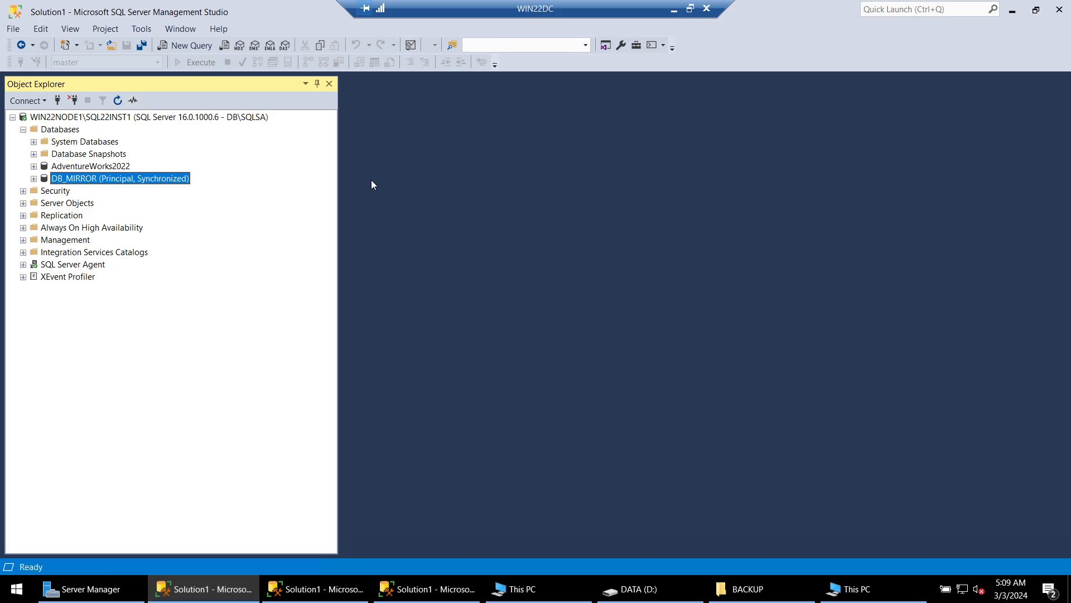
{"action": "right_click", "coordinate": [102, 185]}
{"action": "left_click", "coordinate": [124, 203]}
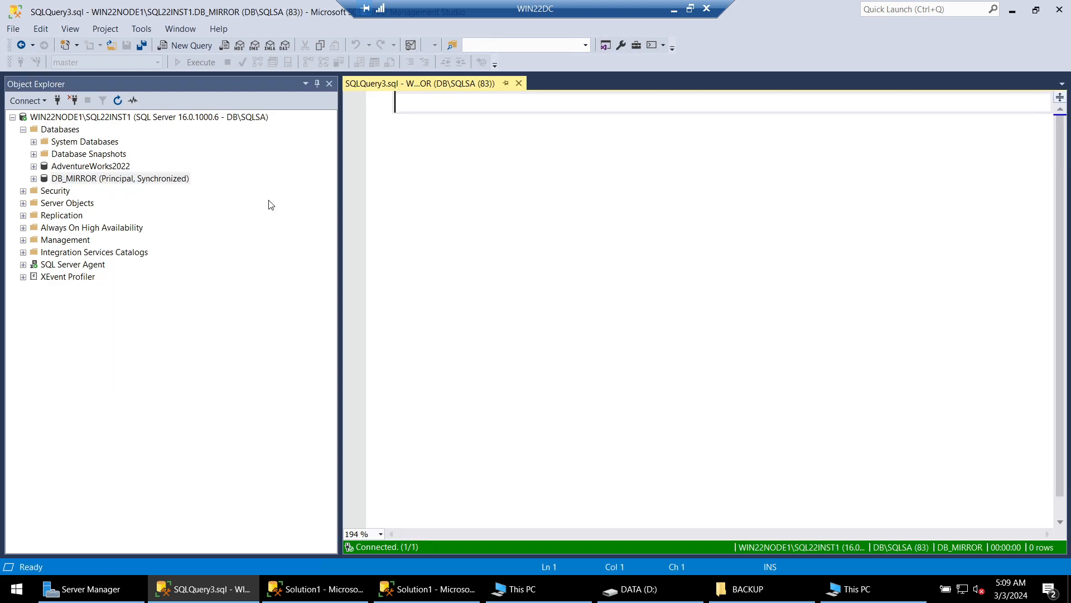
- Copy the employee table script through its third insert from SQL Server Mirroring.sql in Notepad++ into the new DB_MIRROR query
{"action": "left_click", "coordinate": [674, 10]}
{"action": "left_click", "coordinate": [313, 588]}
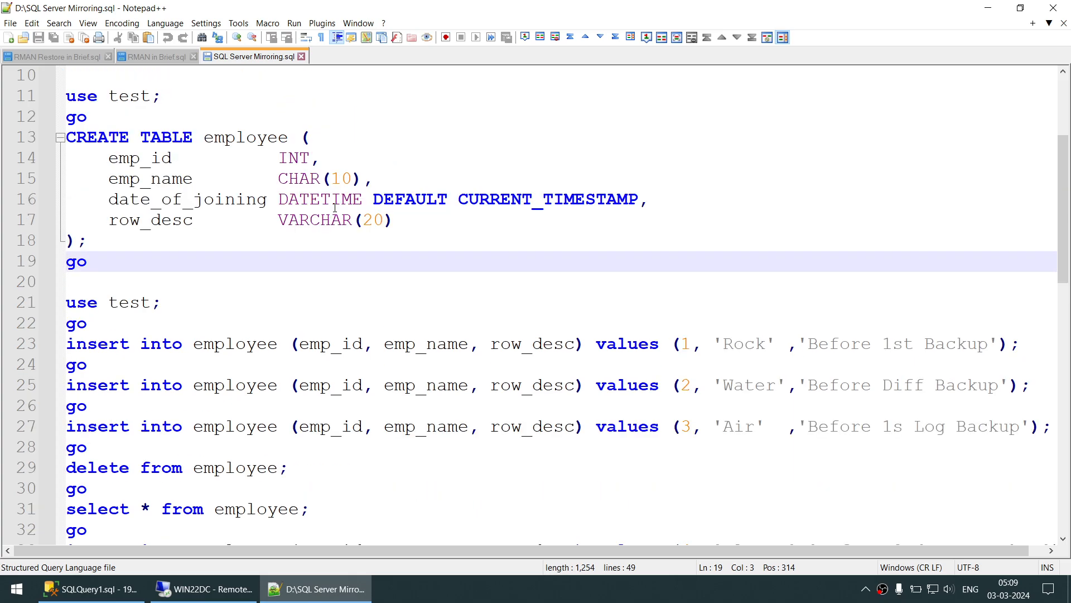
{"action": "scroll", "coordinate": [91, 254], "scroll_direction": "up", "scroll_amount": 1}
{"action": "left_click", "coordinate": [67, 158]}
{"action": "scroll", "coordinate": [250, 409], "scroll_direction": "down", "scroll_amount": 2}
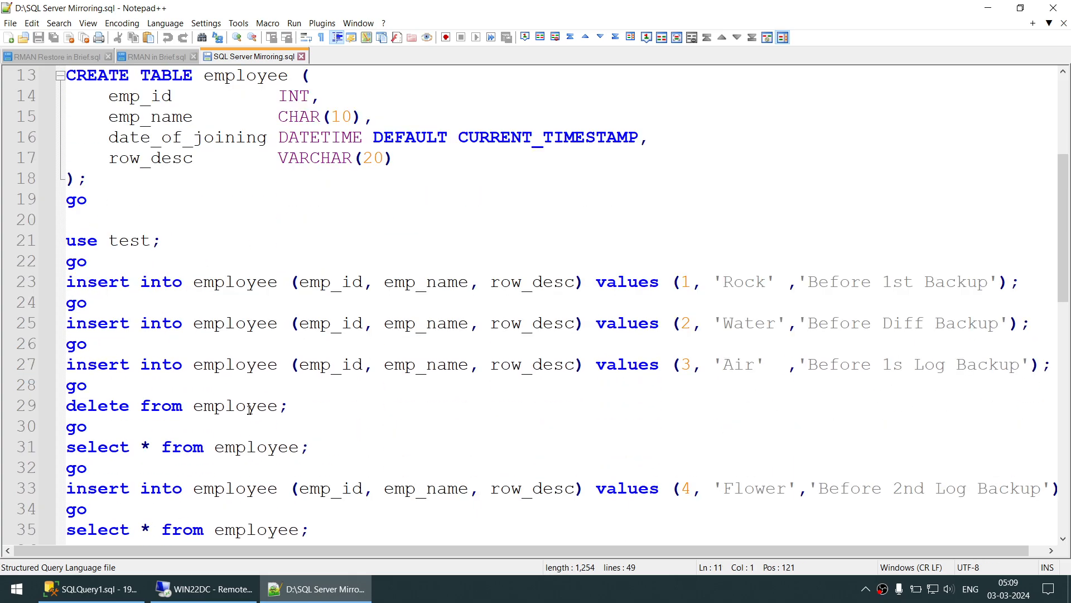
{"action": "left_click", "coordinate": [324, 396], "text": "shift"}
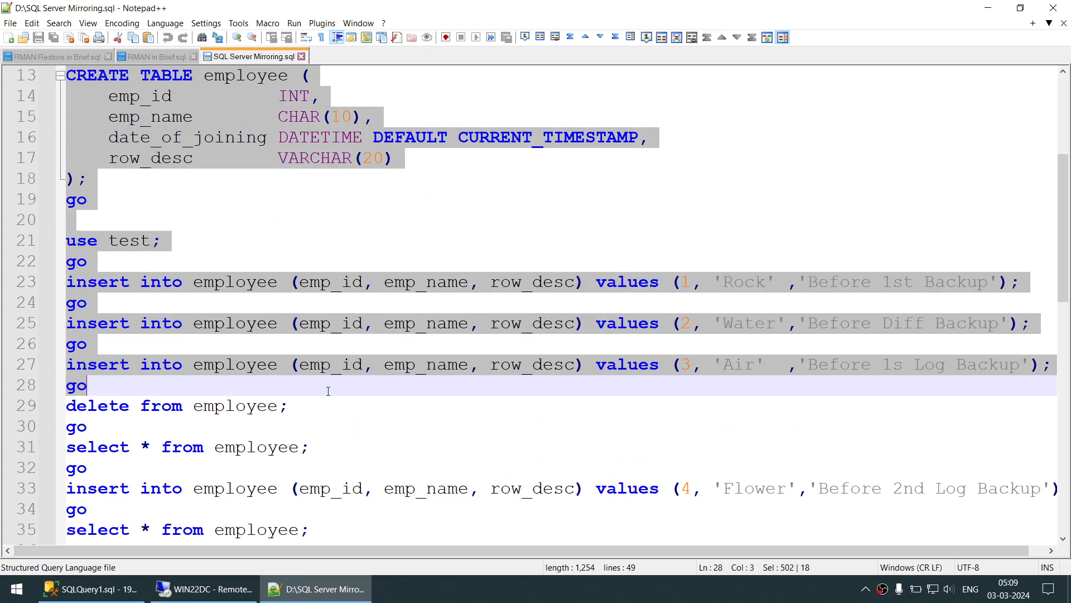
{"action": "left_click", "coordinate": [987, 8]}
{"action": "left_click", "coordinate": [92, 589]}
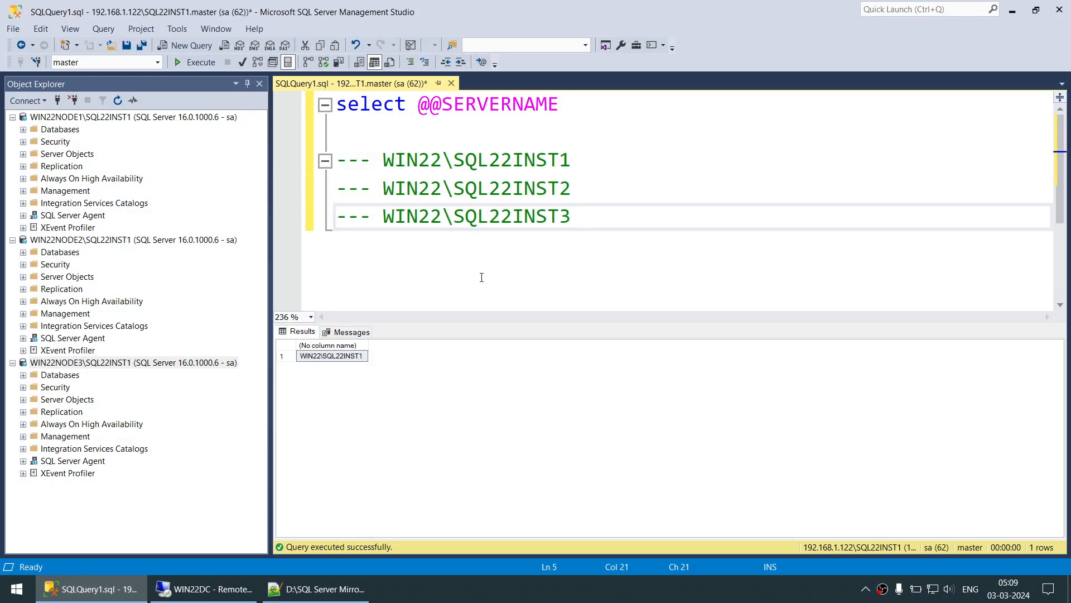
{"action": "left_click", "coordinate": [195, 589]}
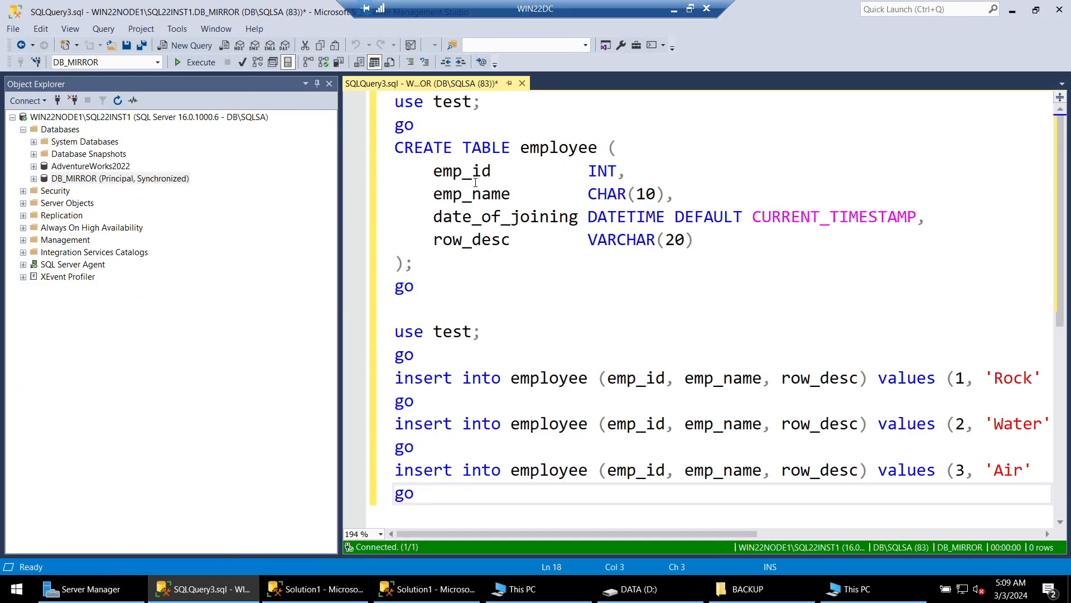
- Expand the Tables folder of DB_MIRROR, and remove both "use test; go" blocks from the pasted script
{"action": "left_click", "coordinate": [35, 178]}
{"action": "left_click", "coordinate": [44, 204]}
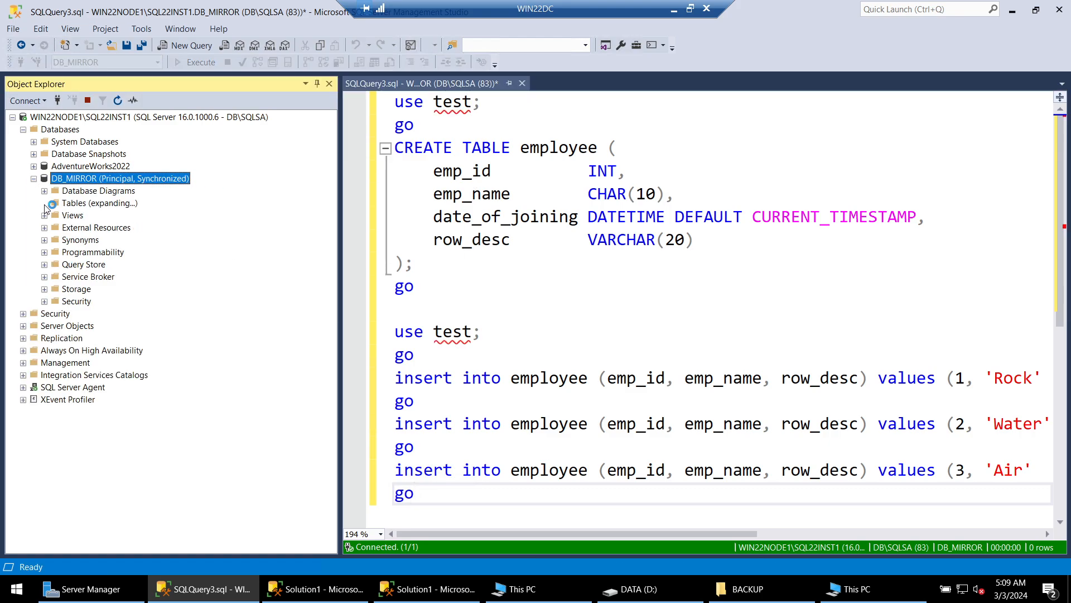
{"action": "left_click_drag", "start_coordinate": [402, 310], "coordinate": [321, 109]}
{"action": "left_click_drag", "start_coordinate": [416, 125], "coordinate": [339, 82]}
{"action": "key", "text": "Delete"}
{"action": "key", "text": "Delete"}
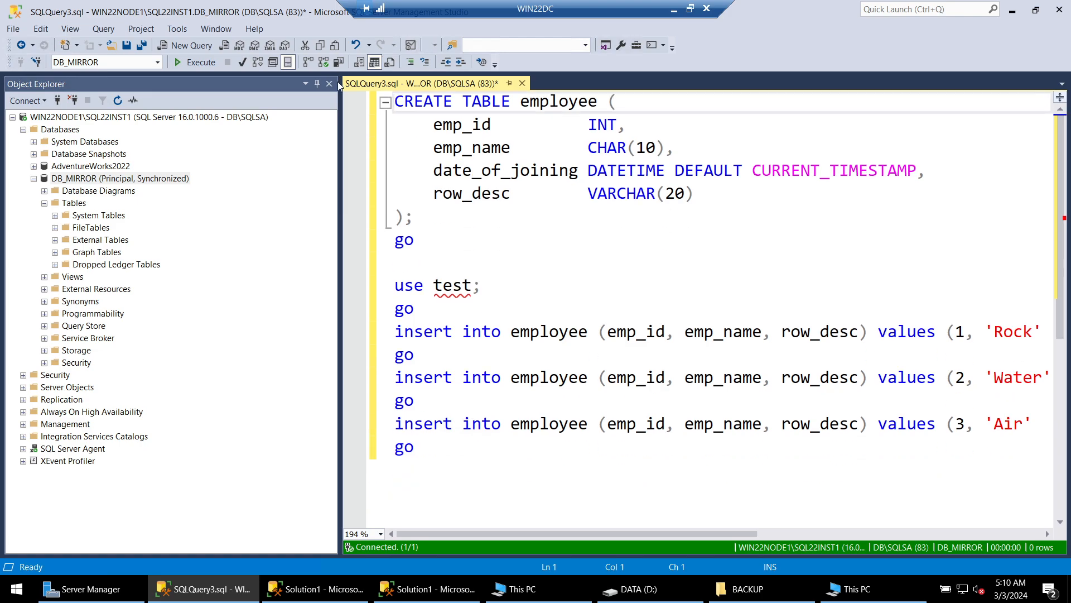
{"action": "left_click", "coordinate": [418, 310]}
{"action": "left_click_drag", "start_coordinate": [418, 310], "coordinate": [350, 296]}
{"action": "key", "text": "Delete"}
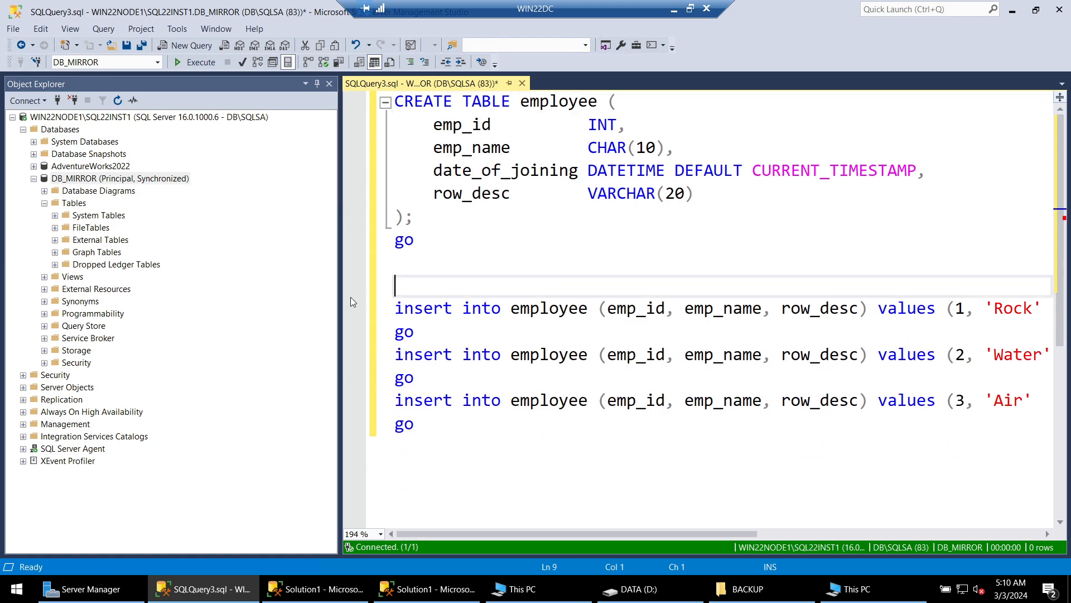
- Run the CREATE TABLE employee statement in DB_MIRROR, and run the first insert for emp_id 1
{"action": "left_click_drag", "start_coordinate": [422, 240], "coordinate": [193, 67]}
{"action": "left_click", "coordinate": [193, 62]}
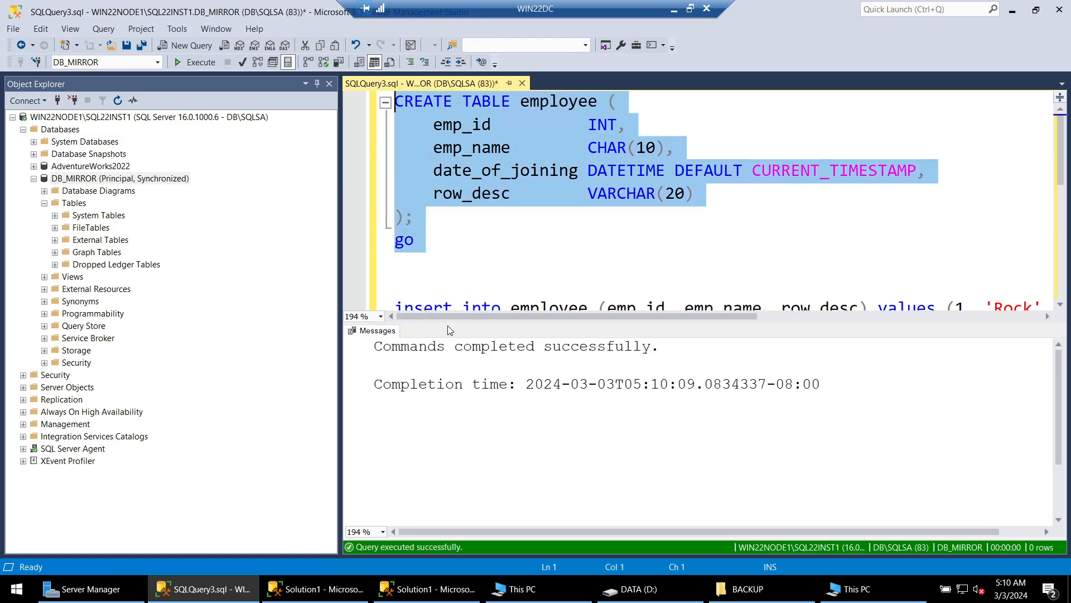
{"action": "scroll", "coordinate": [445, 233], "scroll_direction": "down", "scroll_amount": 2}
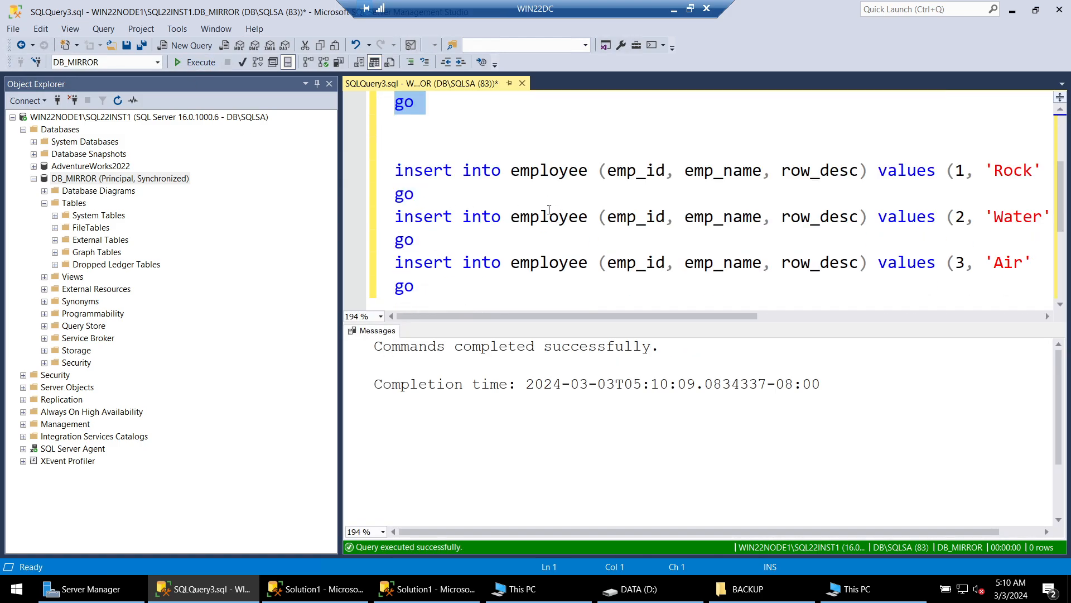
{"action": "left_click_drag", "start_coordinate": [337, 212], "coordinate": [279, 214]}
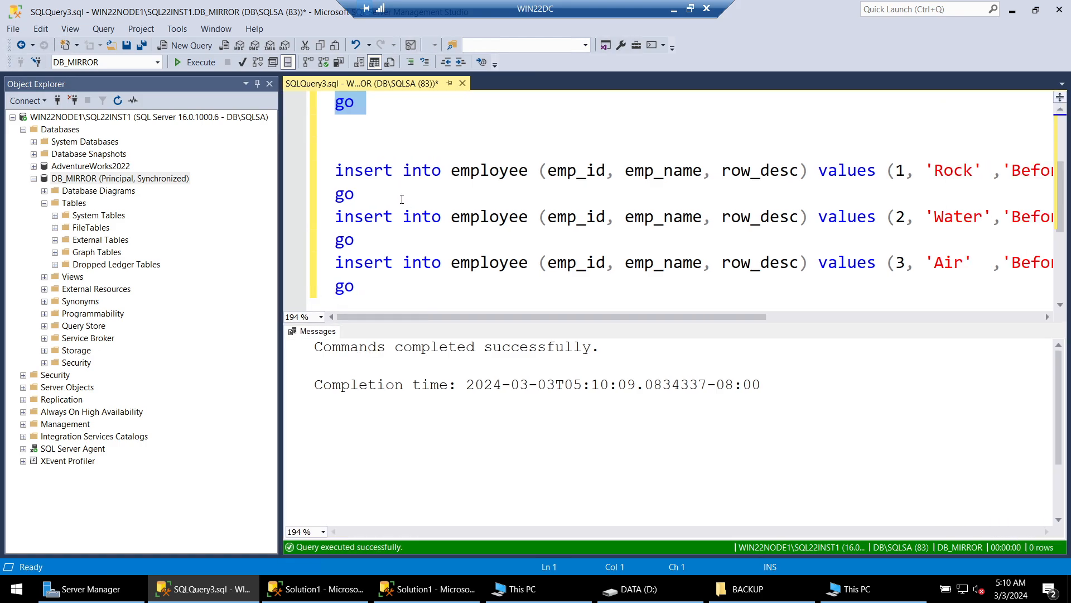
{"action": "left_click_drag", "start_coordinate": [402, 199], "coordinate": [335, 170]}
{"action": "left_click", "coordinate": [193, 63]}
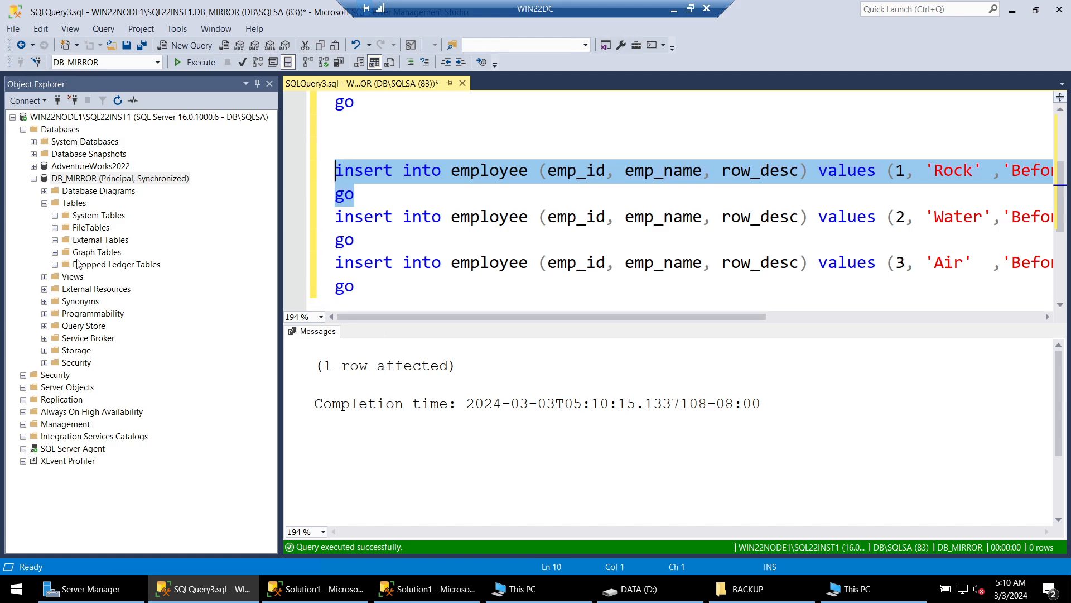
- Refresh the DB_MIRROR tables and select the top 1000 rows of dbo.employee
{"action": "right_click", "coordinate": [71, 204]}
{"action": "left_click", "coordinate": [104, 277]}
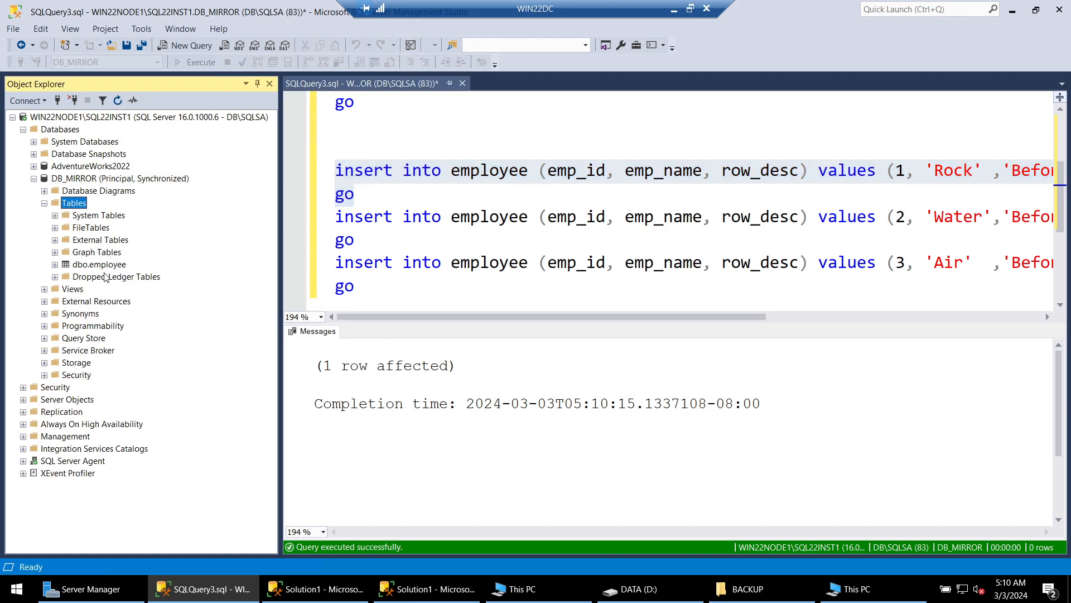
{"action": "right_click", "coordinate": [96, 266]}
{"action": "left_click", "coordinate": [151, 299]}
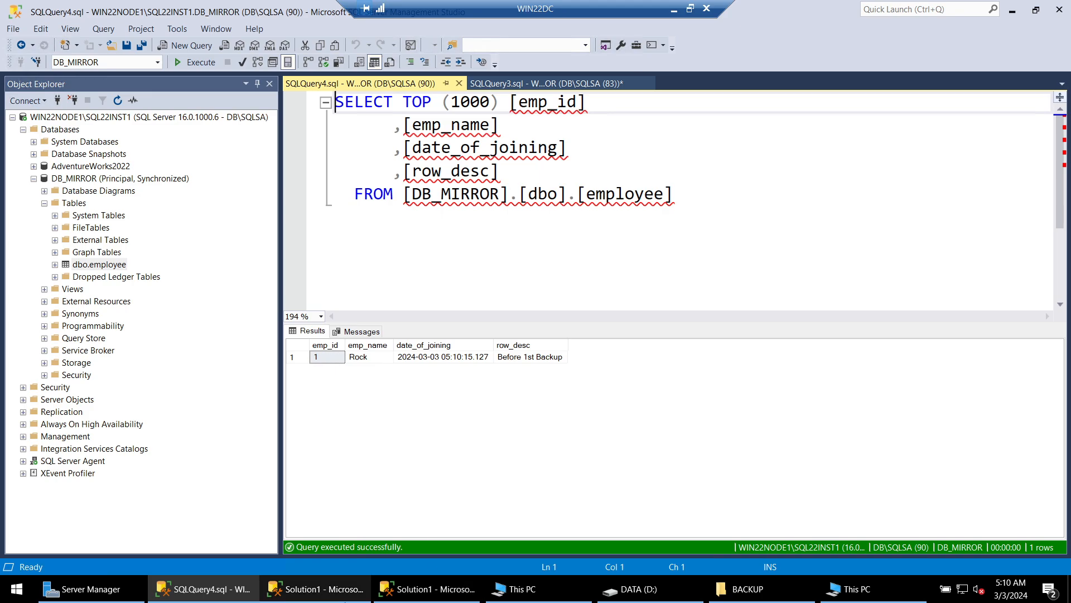
- Check the DB_MIRROR entry on WIN22NODE2\SQL22INST1 and return to the WIN22NODE1\SQL22INST1 session
{"action": "left_click", "coordinate": [315, 589]}
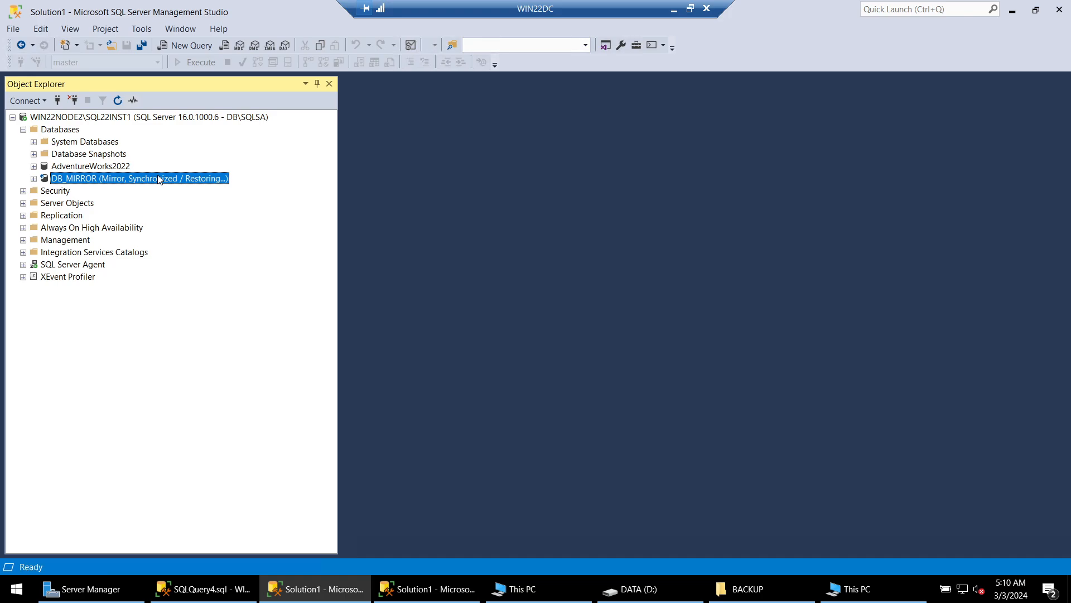
{"action": "left_click", "coordinate": [192, 590]}
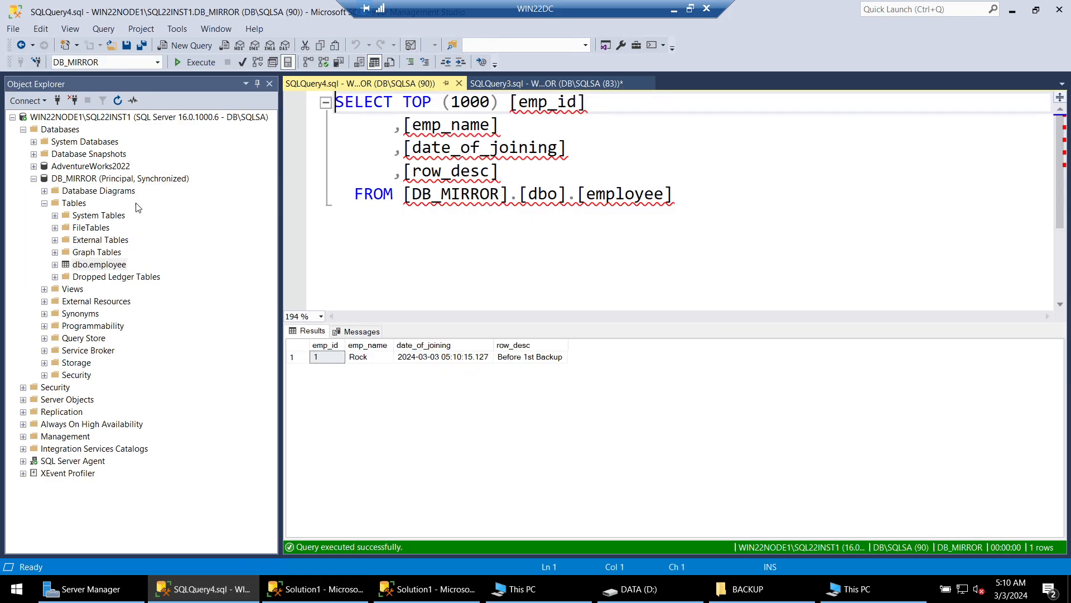
- Try to stop the WIN22NODE1\SQL22INST1 service from its SSMS server node
{"action": "right_click", "coordinate": [110, 117]}
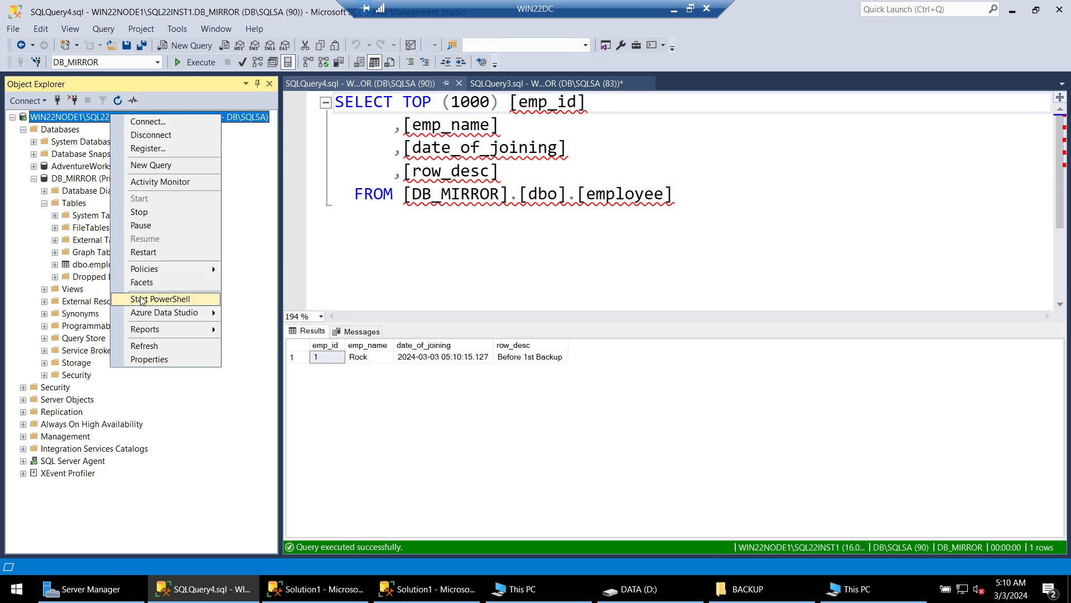
{"action": "left_click", "coordinate": [140, 212]}
{"action": "left_click", "coordinate": [648, 315]}
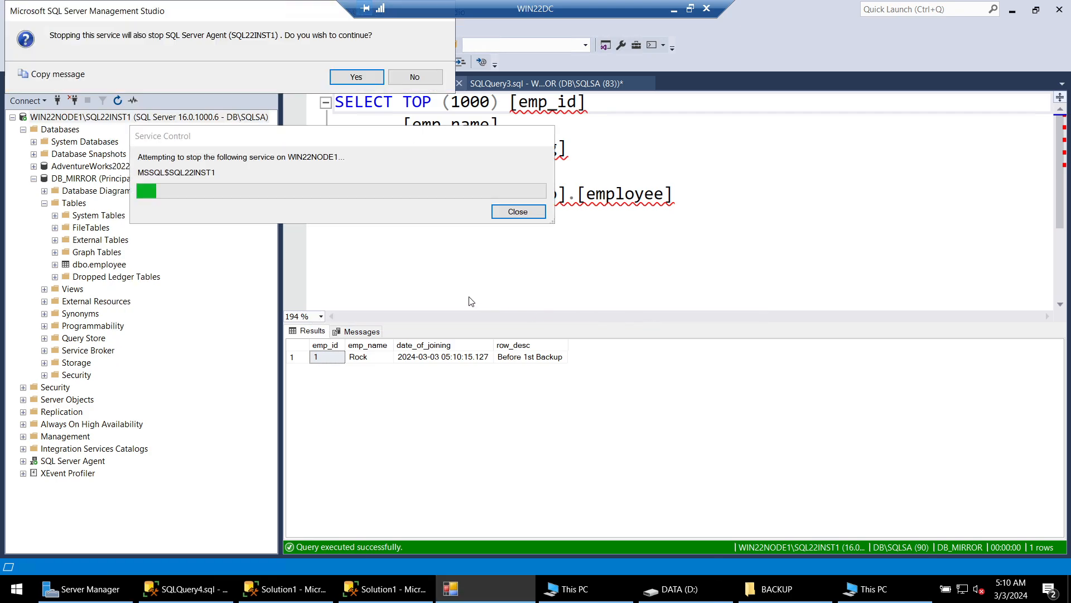
- Switch to the WIN22NODE2\SQL22INST1 session and refresh its Databases folder to check DB_MIRROR's mirroring role
{"action": "left_click", "coordinate": [287, 588]}
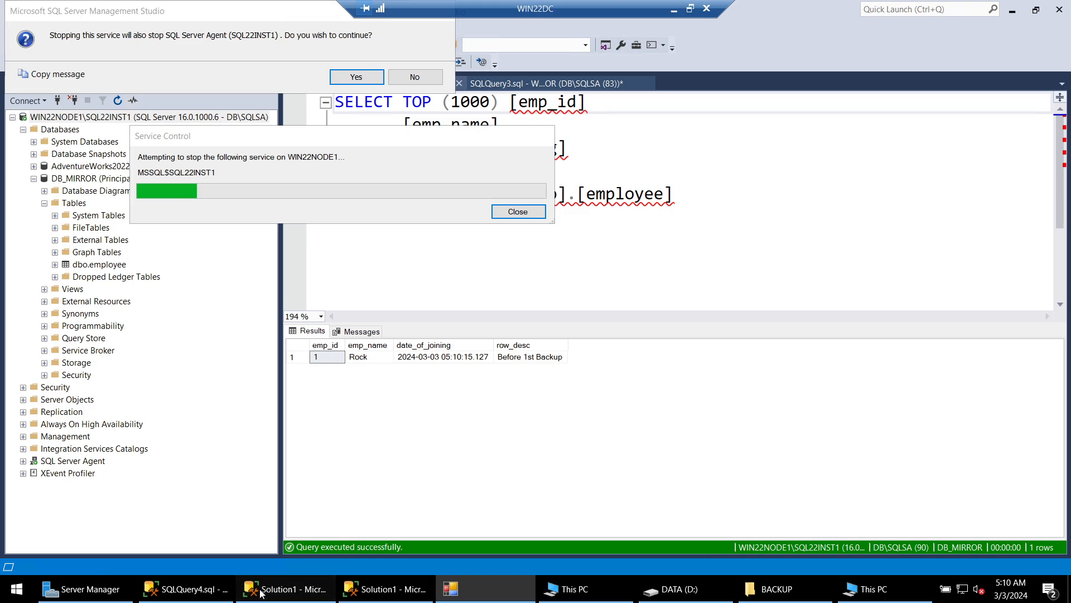
{"action": "right_click", "coordinate": [63, 131]}
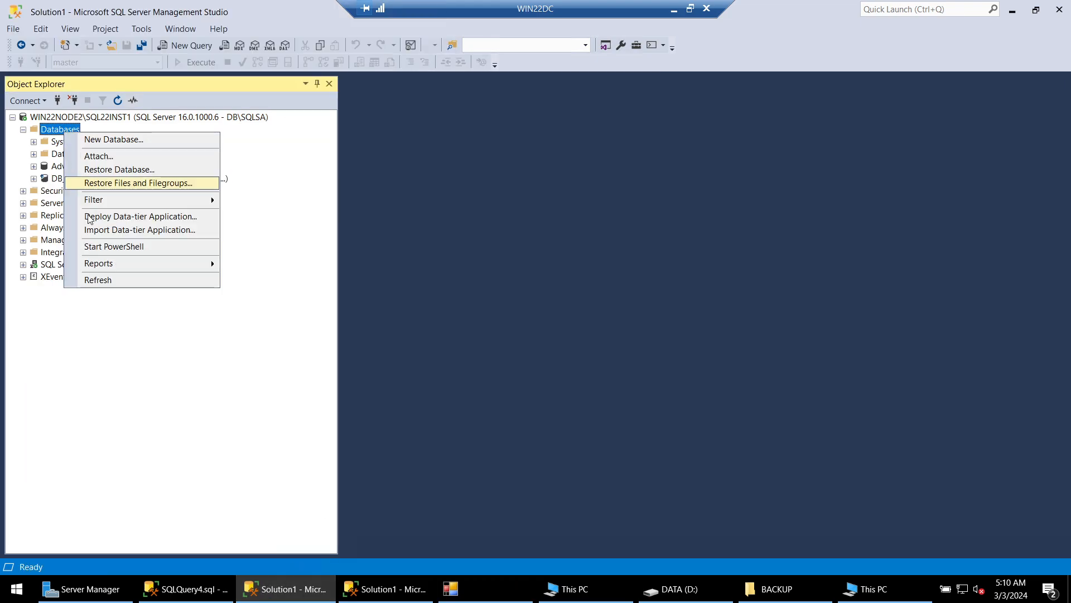
{"action": "left_click", "coordinate": [106, 281]}
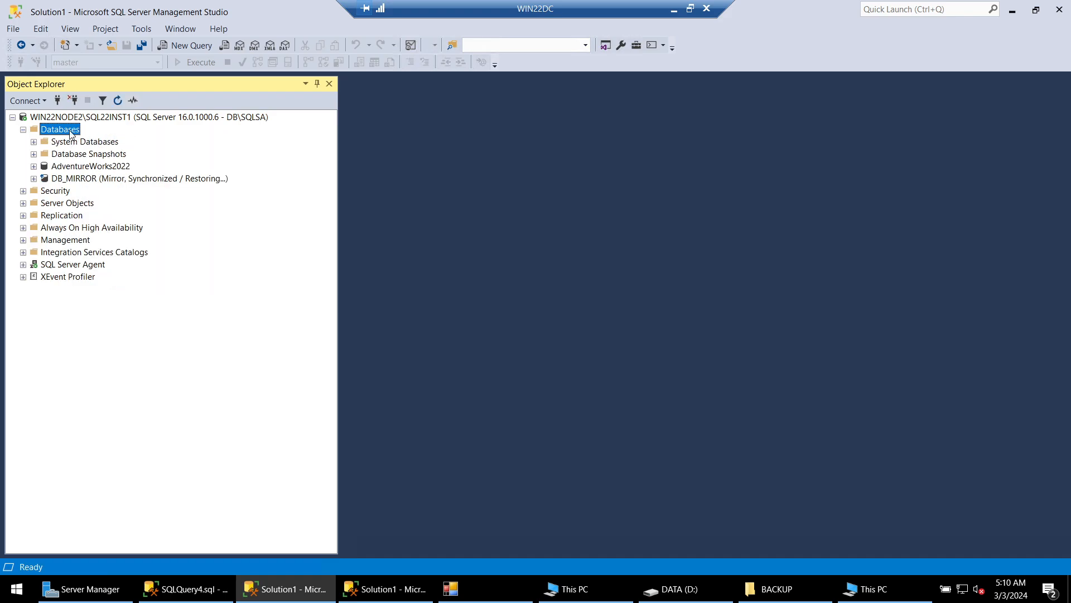
{"action": "right_click", "coordinate": [71, 134]}
{"action": "left_click", "coordinate": [121, 278]}
{"action": "right_click", "coordinate": [75, 133]}
{"action": "left_click", "coordinate": [130, 278]}
- Examine which tasks are available for the DB_MIRROR database on WIN22NODE2\SQL22INST1
{"action": "right_click", "coordinate": [104, 178]}
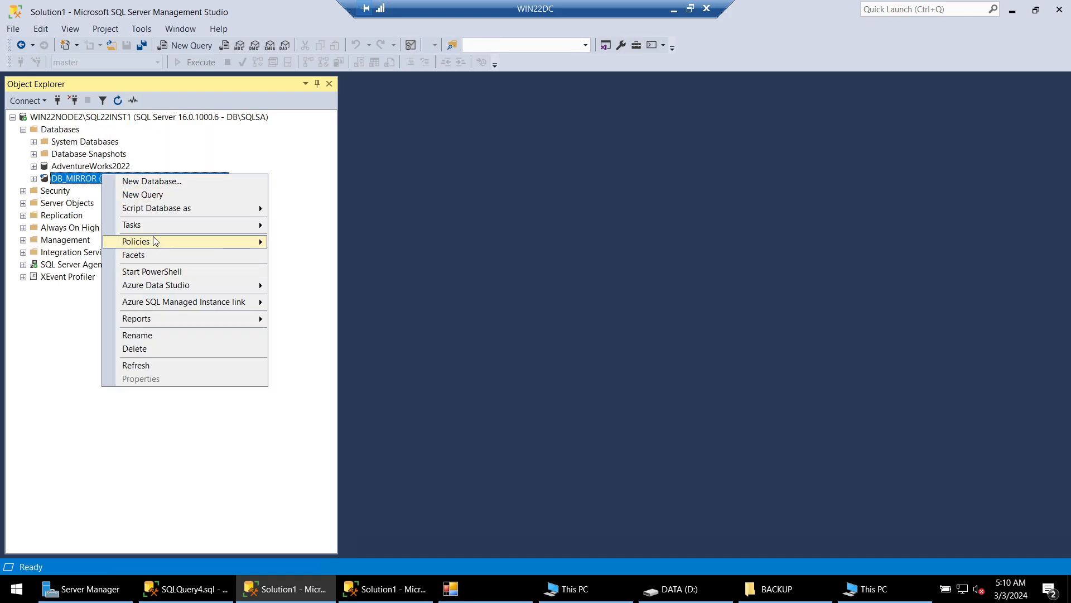
{"action": "key", "text": "Escape"}
{"action": "right_click", "coordinate": [122, 166]}
{"action": "right_click", "coordinate": [108, 179]}
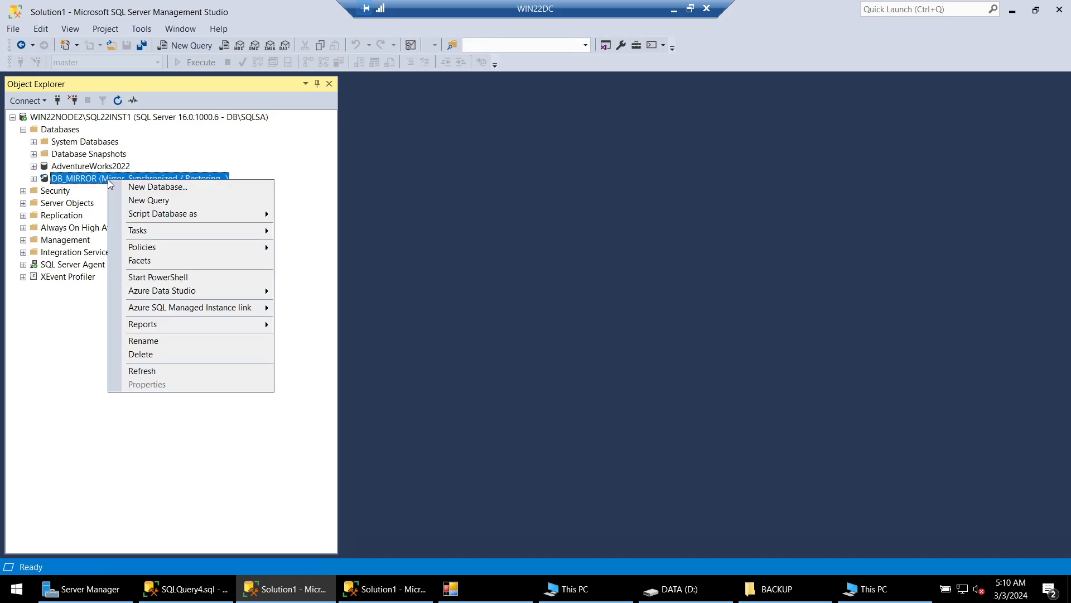
{"action": "left_click", "coordinate": [401, 160]}
{"action": "right_click", "coordinate": [200, 179]}
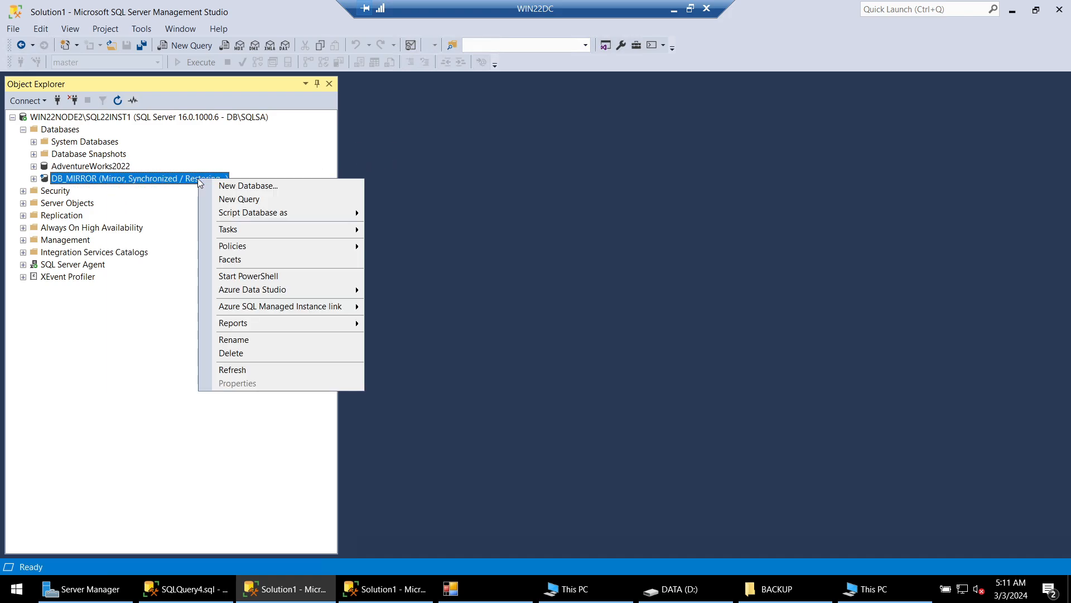
{"action": "mouse_move", "coordinate": [335, 229]}
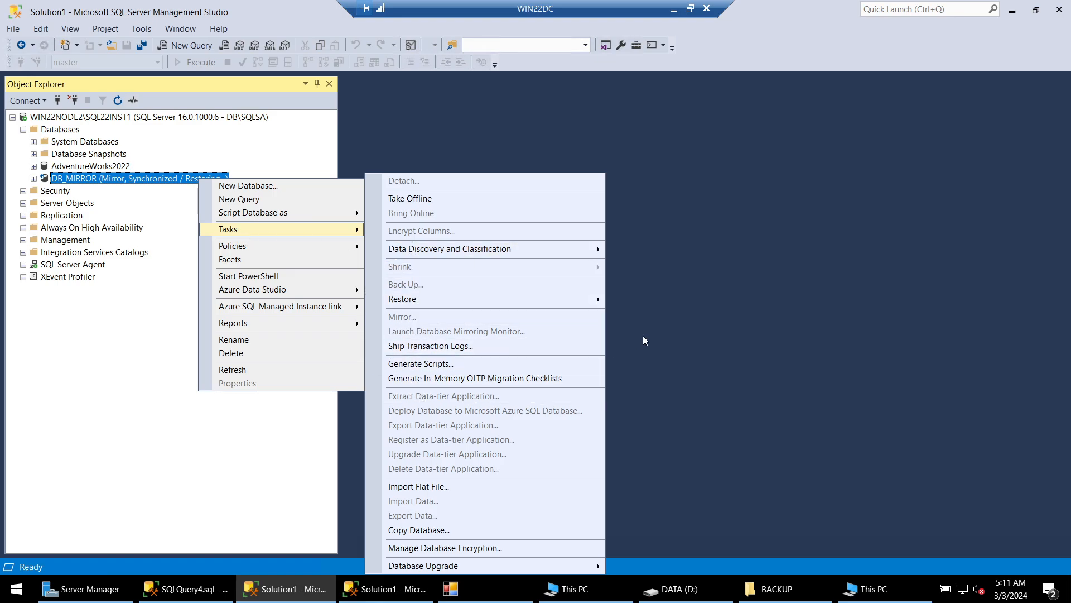
{"action": "left_click", "coordinate": [659, 323]}
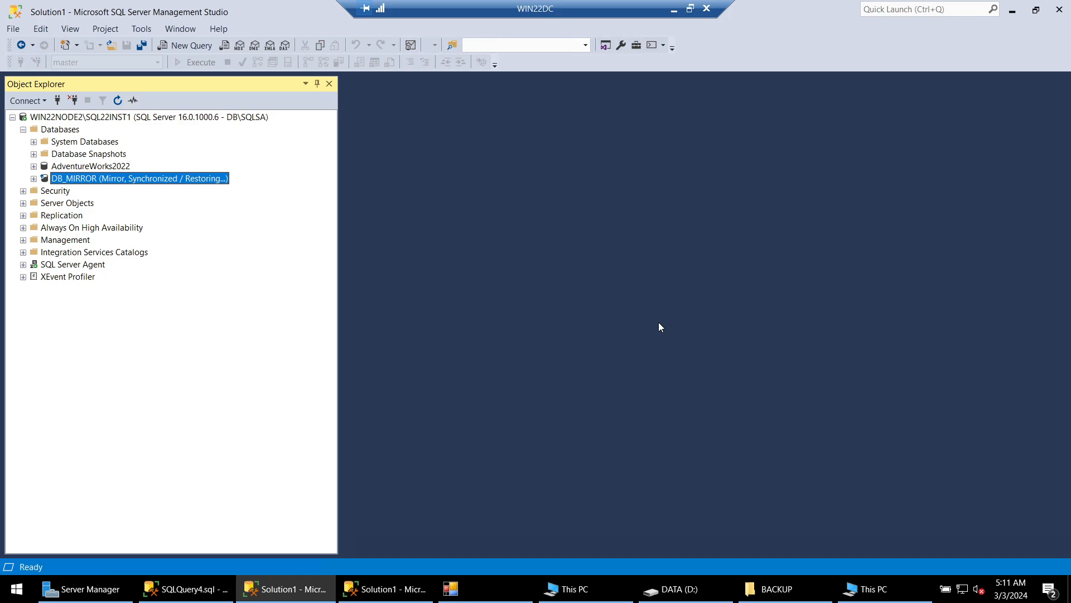
- Minimize the WIN22DC session, start a Remote Desktop connection (mstsc) to WIN22NODE1, and sign in with the account password
{"action": "left_click", "coordinate": [196, 583]}
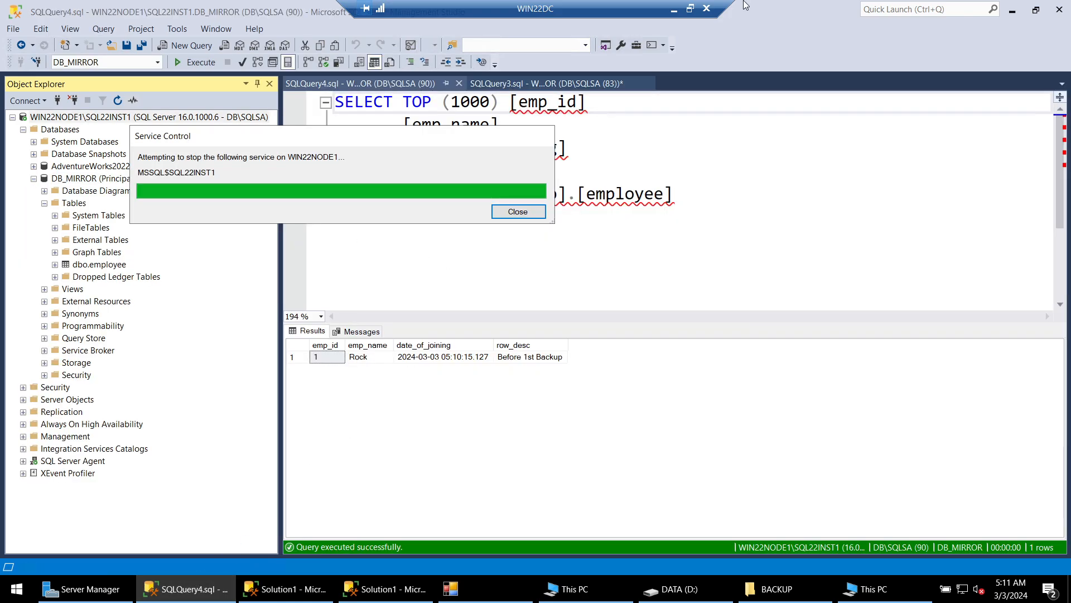
{"action": "left_click", "coordinate": [674, 8]}
{"action": "left_click", "coordinate": [17, 588]}
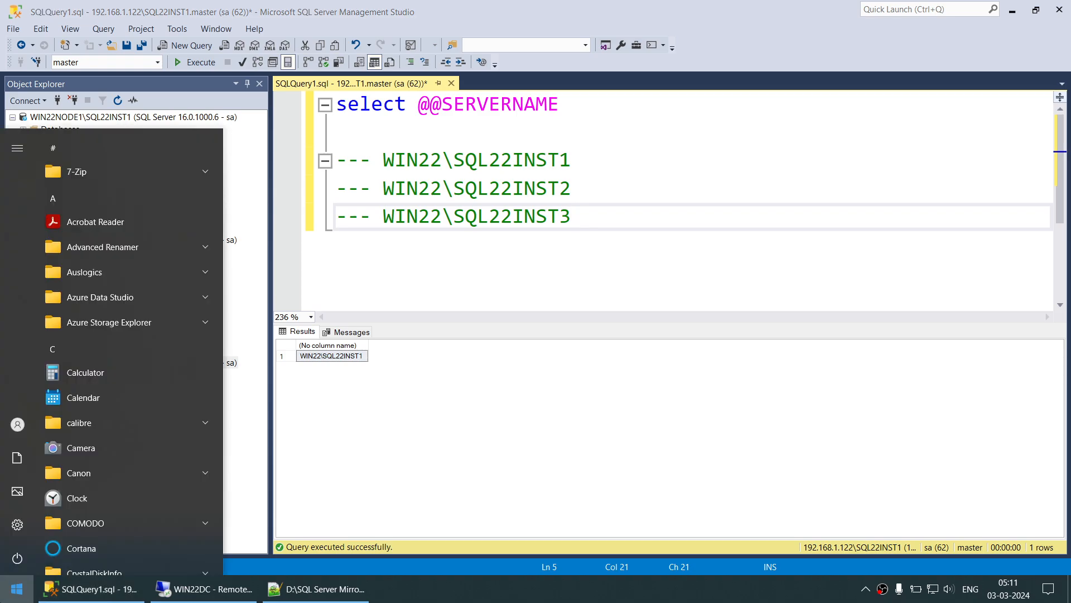
{"action": "type", "text": "mstsc"}
{"action": "key", "text": "Return"}
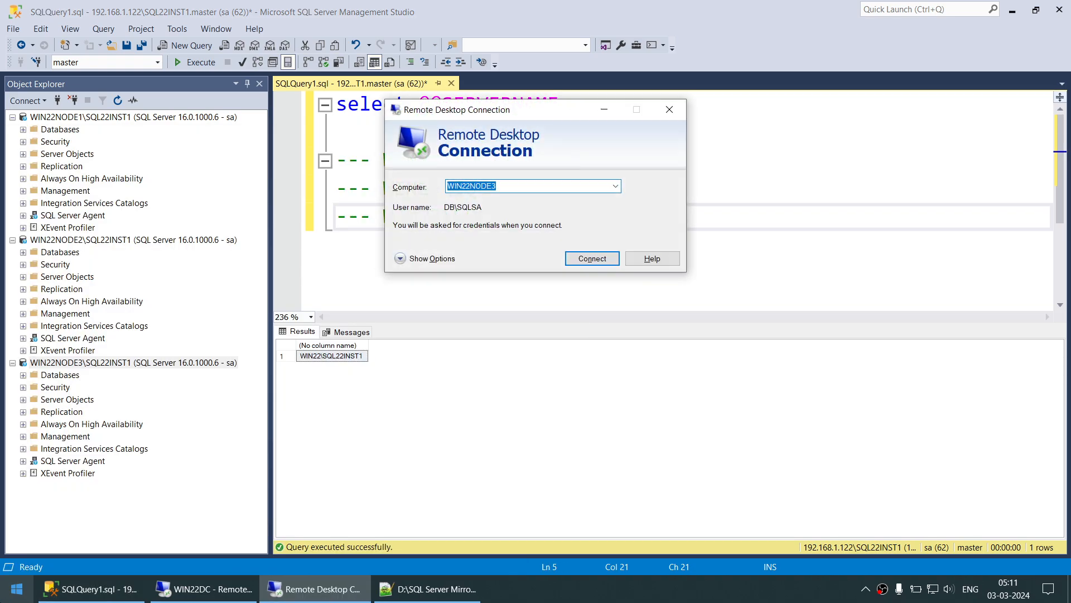
{"action": "type", "text": "WIN22NODE1"}
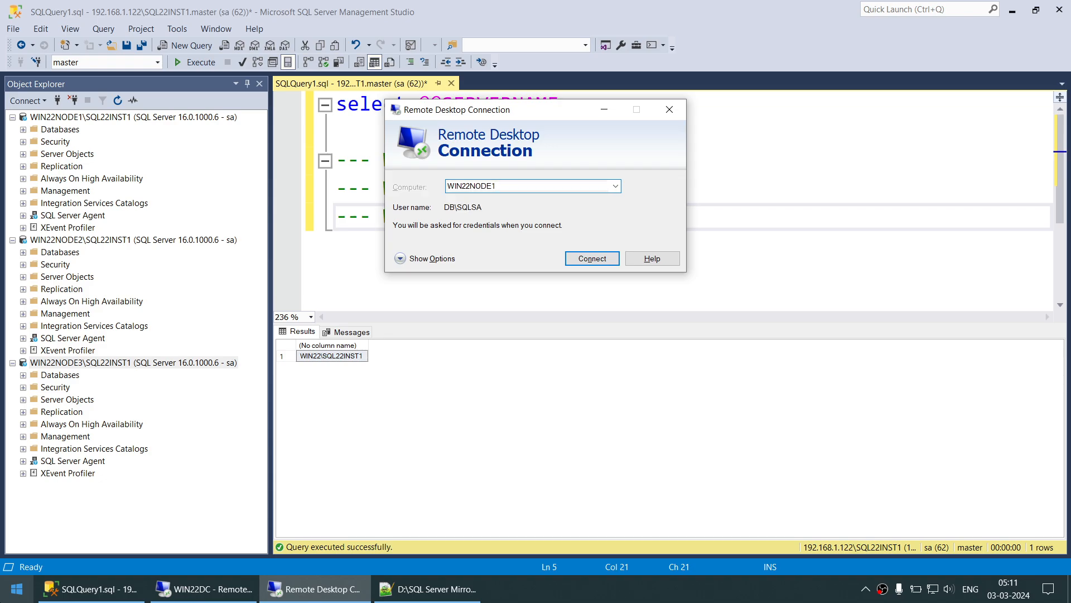
{"action": "key", "text": "Return"}
{"action": "type", "text": "P"}
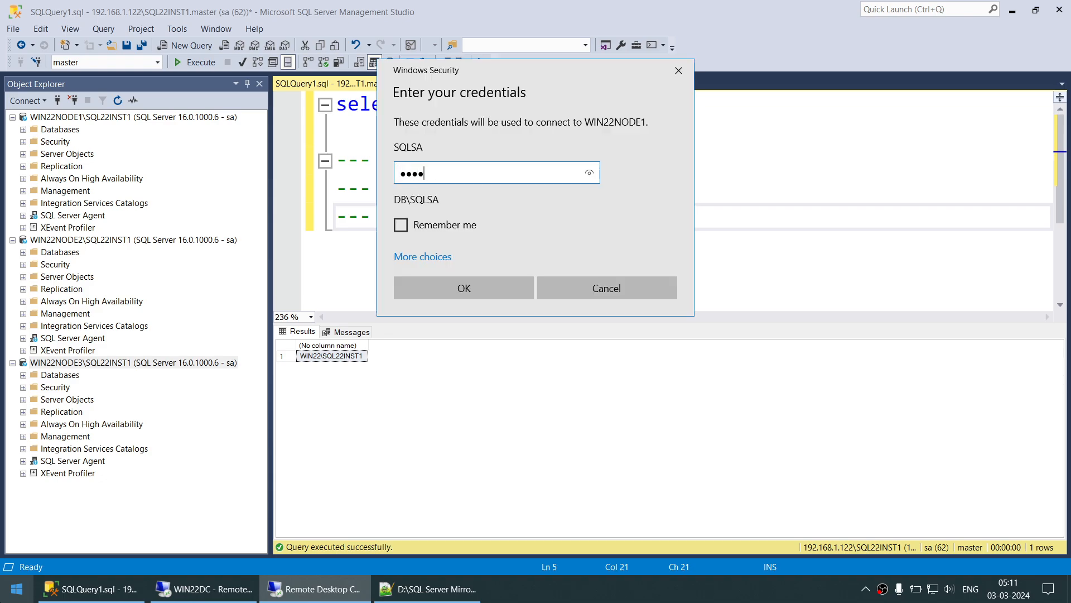
{"action": "type", "text": "•••••••"}
{"action": "key", "text": "Return"}
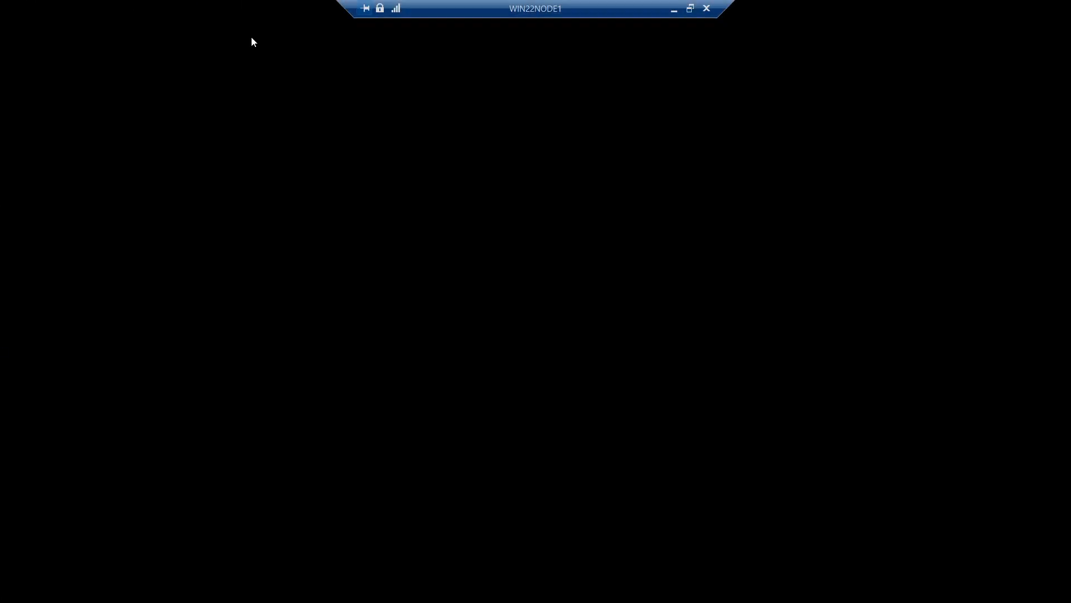
- Launch SQL Server 2022 Configuration Manager on WIN22NODE1 and allow it to make changes
{"action": "key", "text": "super"}
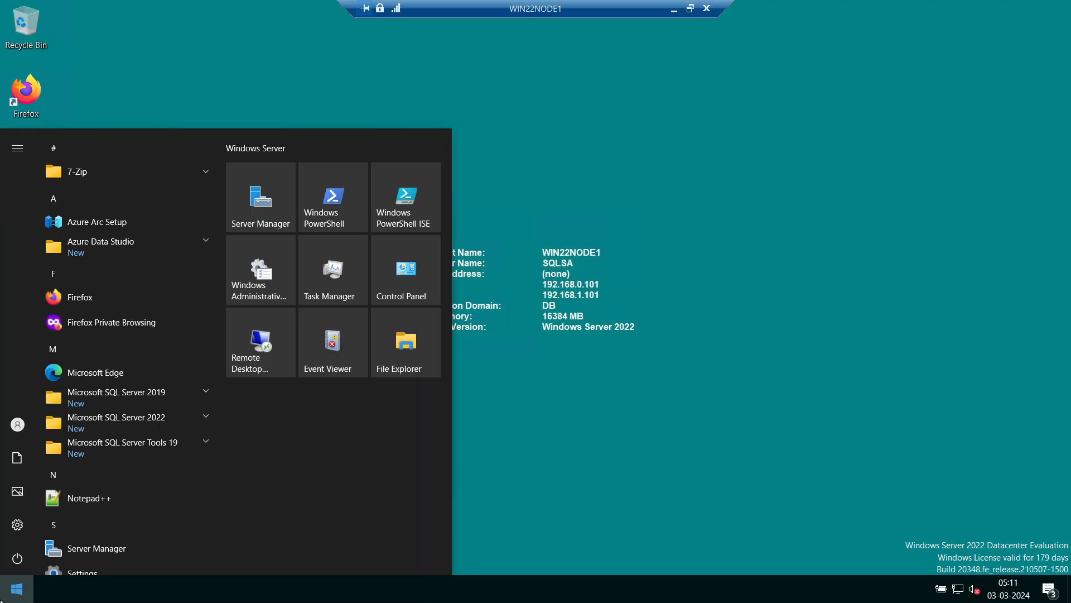
{"action": "type", "text": "sq"}
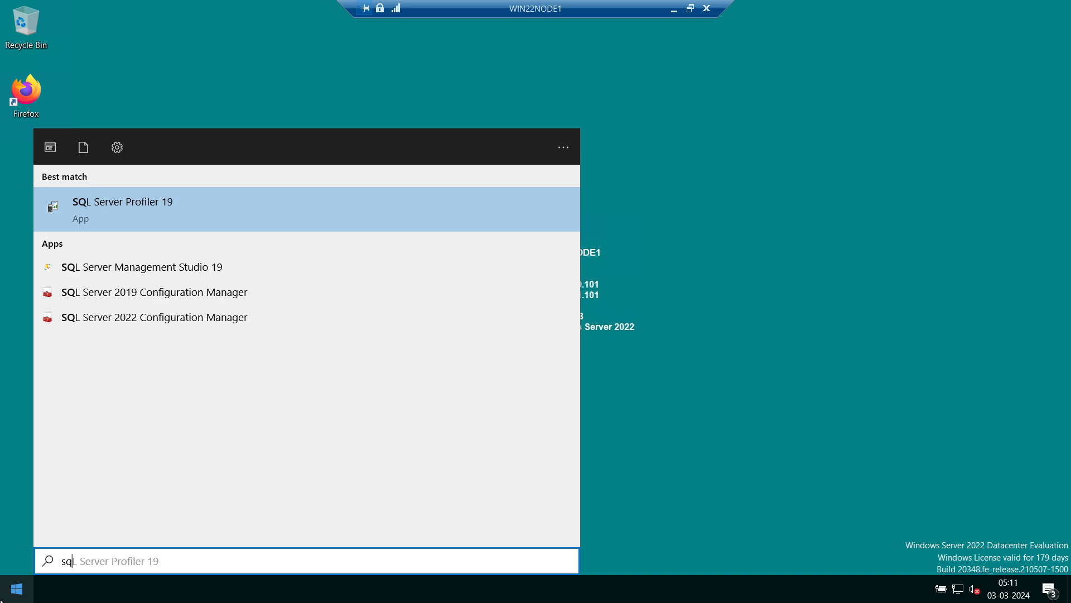
{"action": "key", "text": "BackSpace"}
{"action": "key", "text": "BackSpace"}
{"action": "type", "text": "s"}
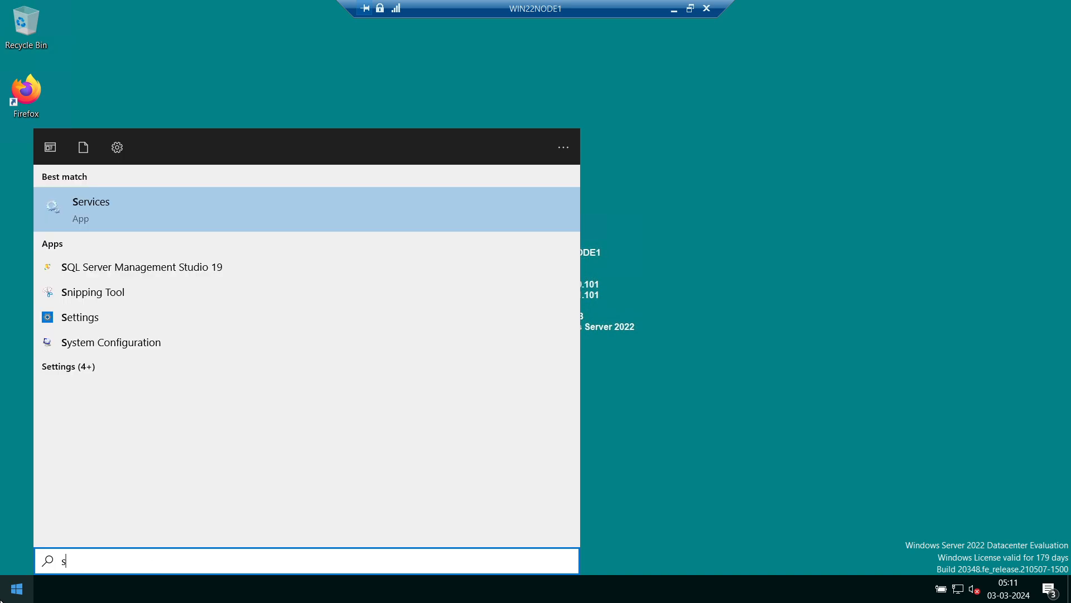
{"action": "type", "text": "ql server"}
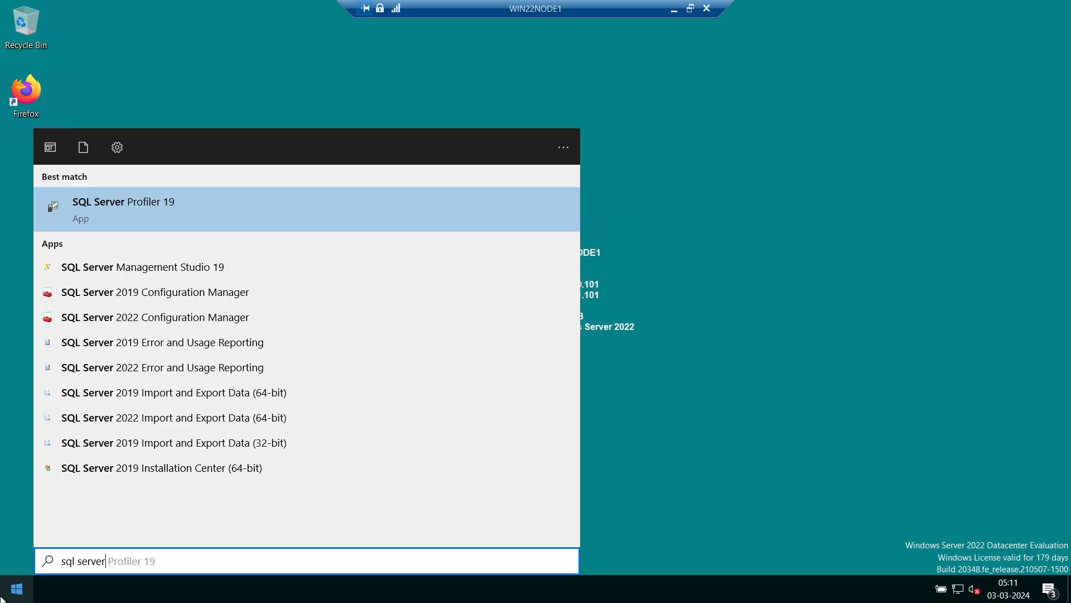
{"action": "left_click", "coordinate": [207, 318]}
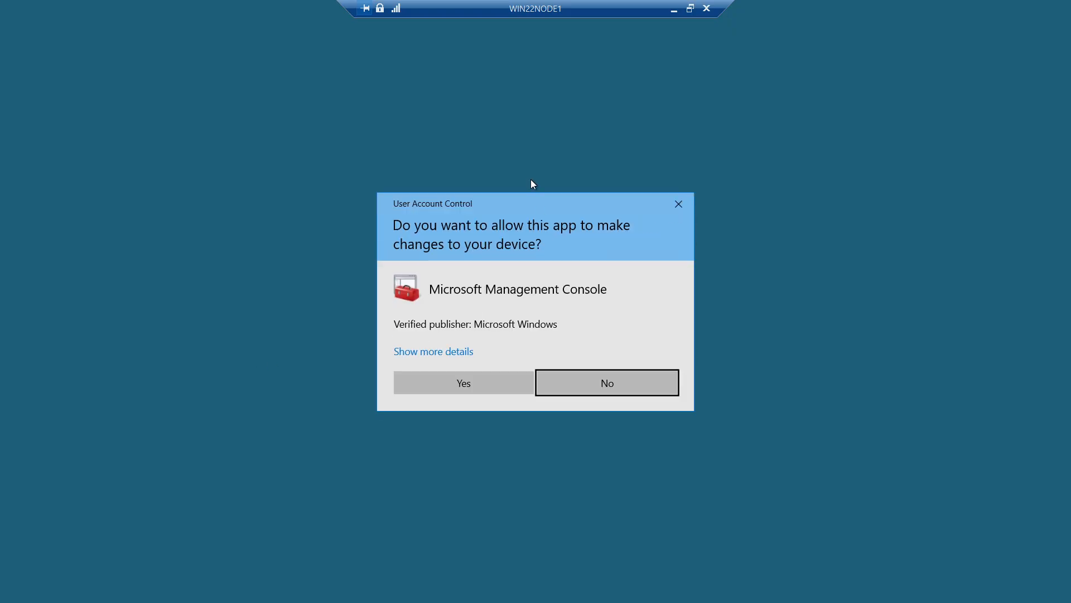
{"action": "left_click", "coordinate": [483, 381]}
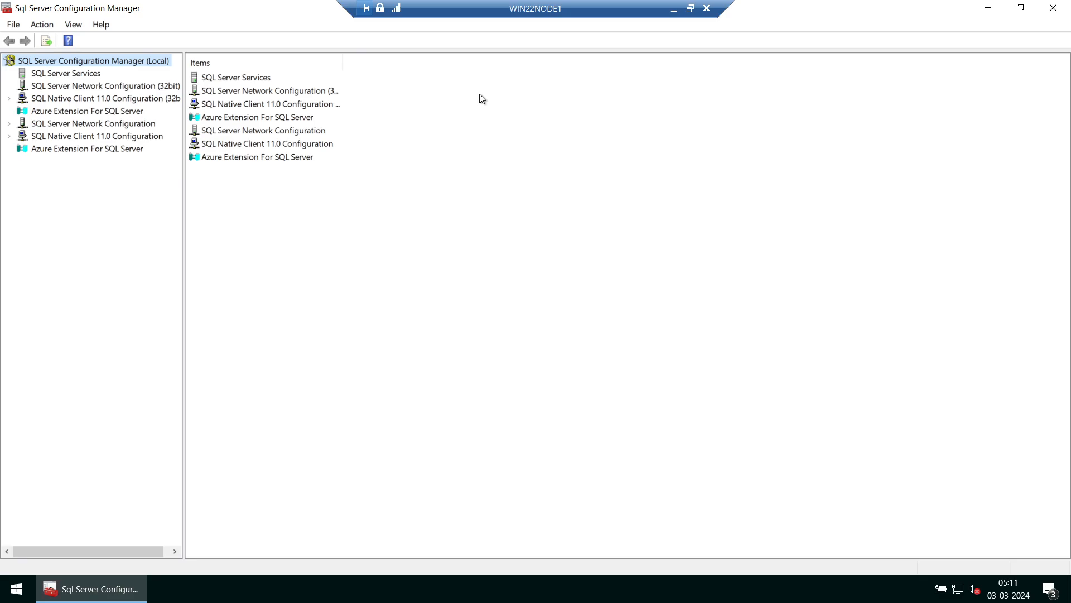
- Stop the SQL Server (SQL22INST1) service under SQL Server Services, together with its dependent SQL Server Agent service
{"action": "left_click", "coordinate": [9, 99]}
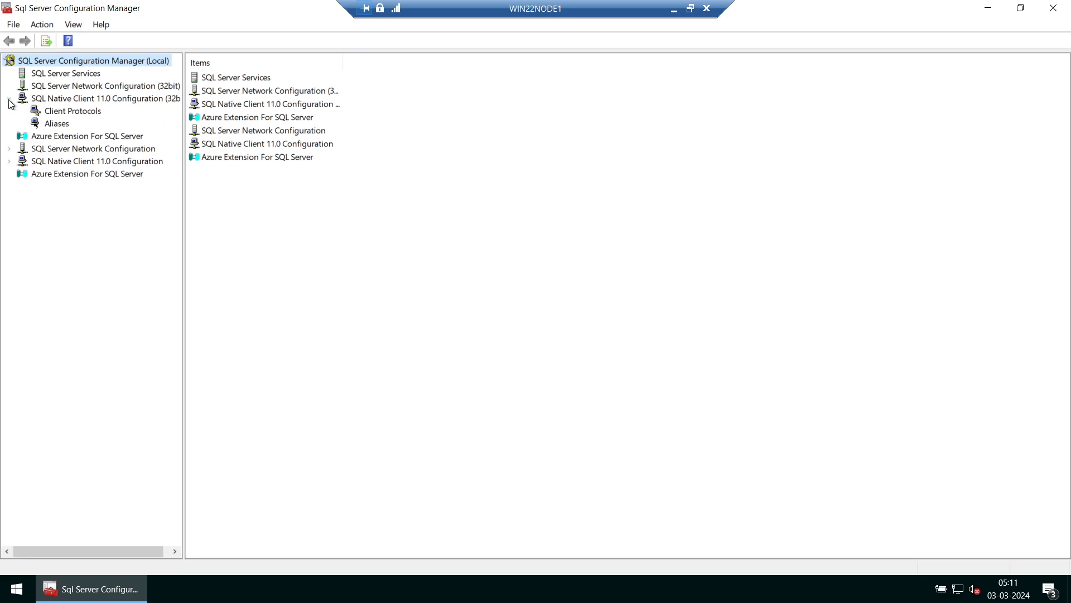
{"action": "left_click", "coordinate": [82, 75]}
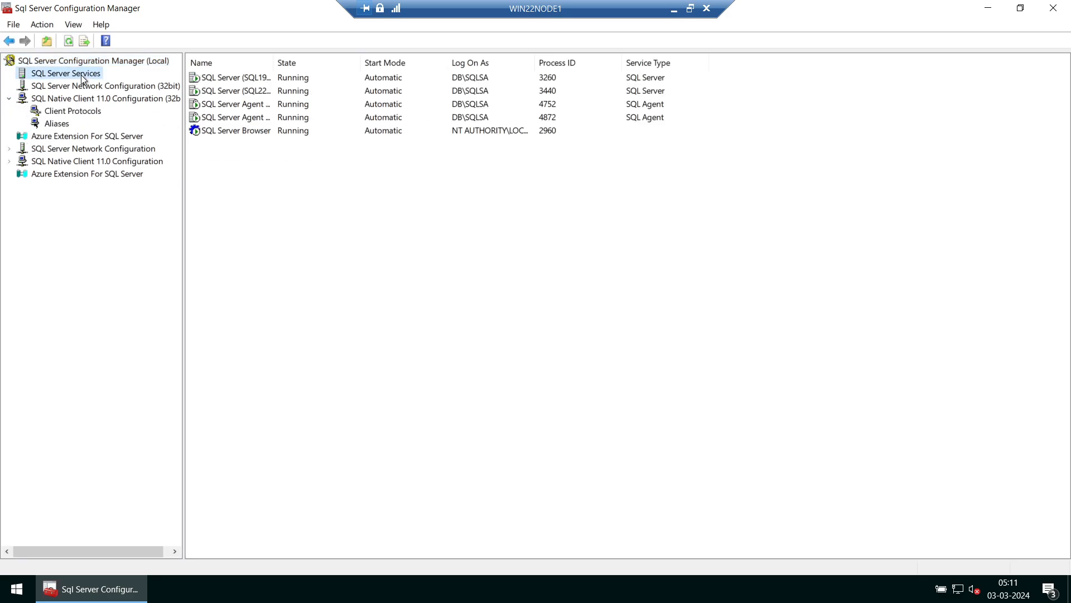
{"action": "double_click", "coordinate": [273, 61]}
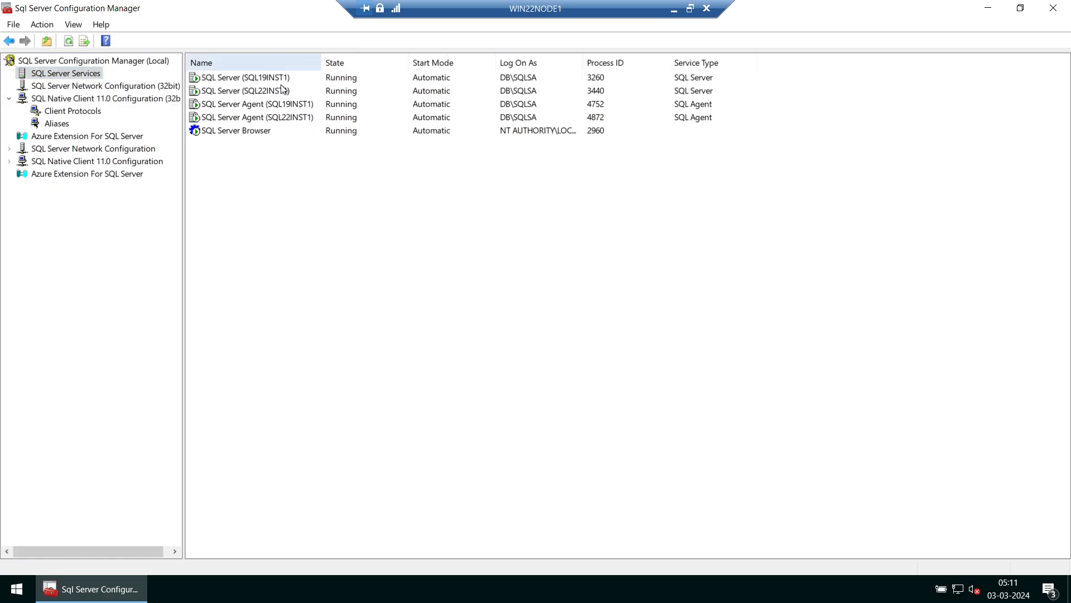
{"action": "left_click", "coordinate": [280, 93]}
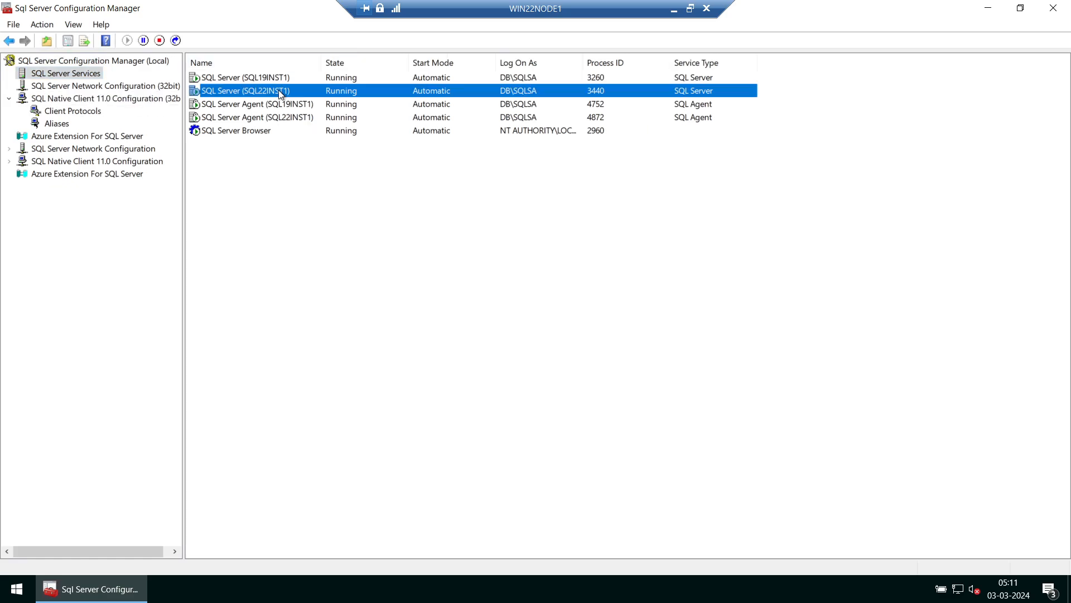
{"action": "right_click", "coordinate": [280, 94]}
{"action": "left_click", "coordinate": [298, 114]}
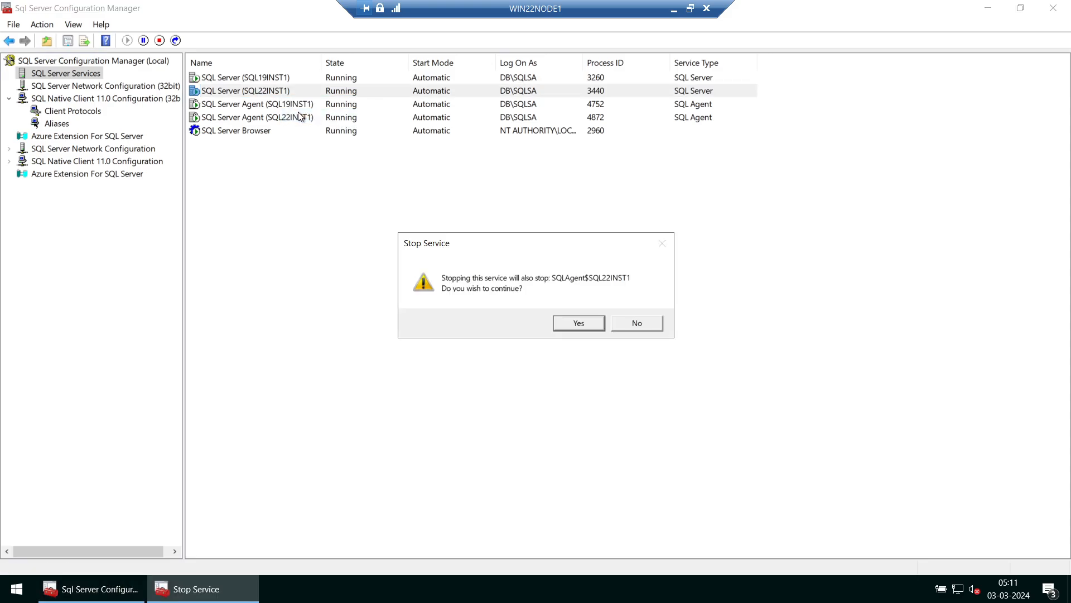
{"action": "left_click", "coordinate": [561, 325]}
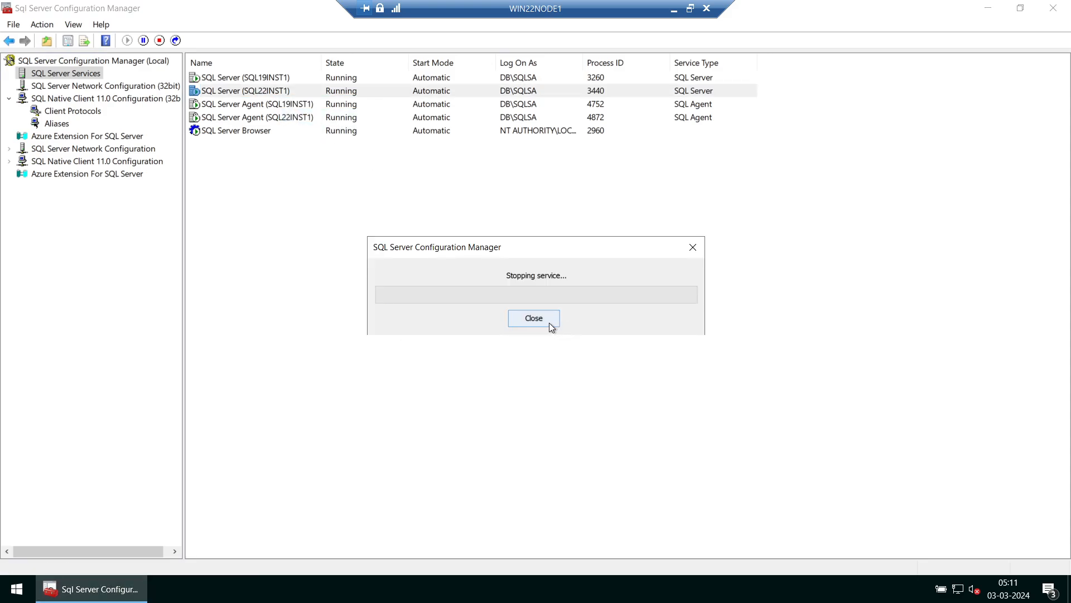
- Return to the WIN22DC session and dismiss the Service Control progress dialog for MSSQL$SQL22INST1
{"action": "left_click", "coordinate": [673, 10]}
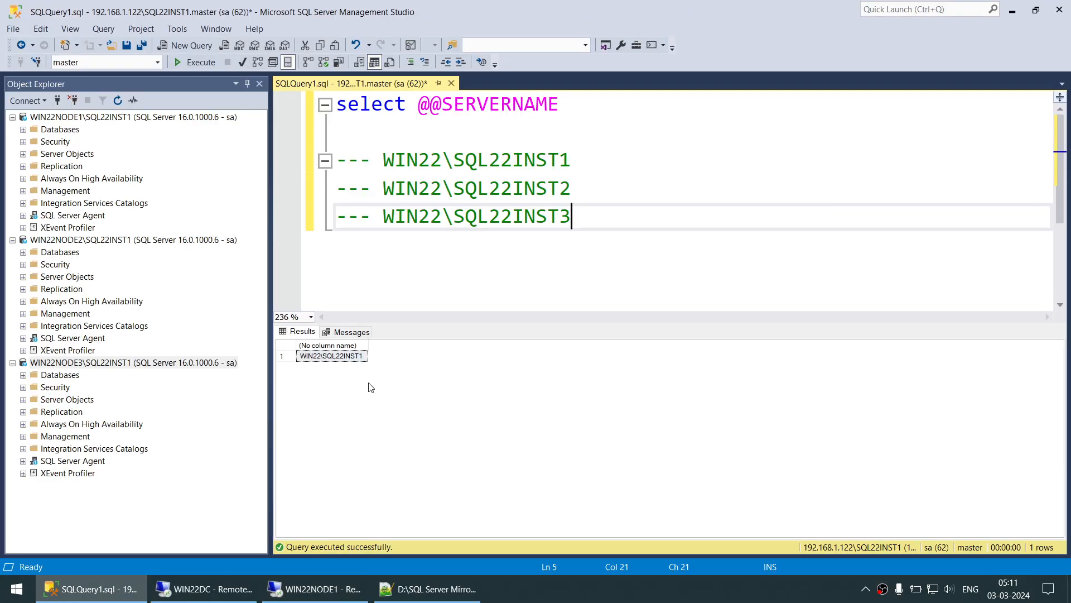
{"action": "left_click", "coordinate": [220, 592]}
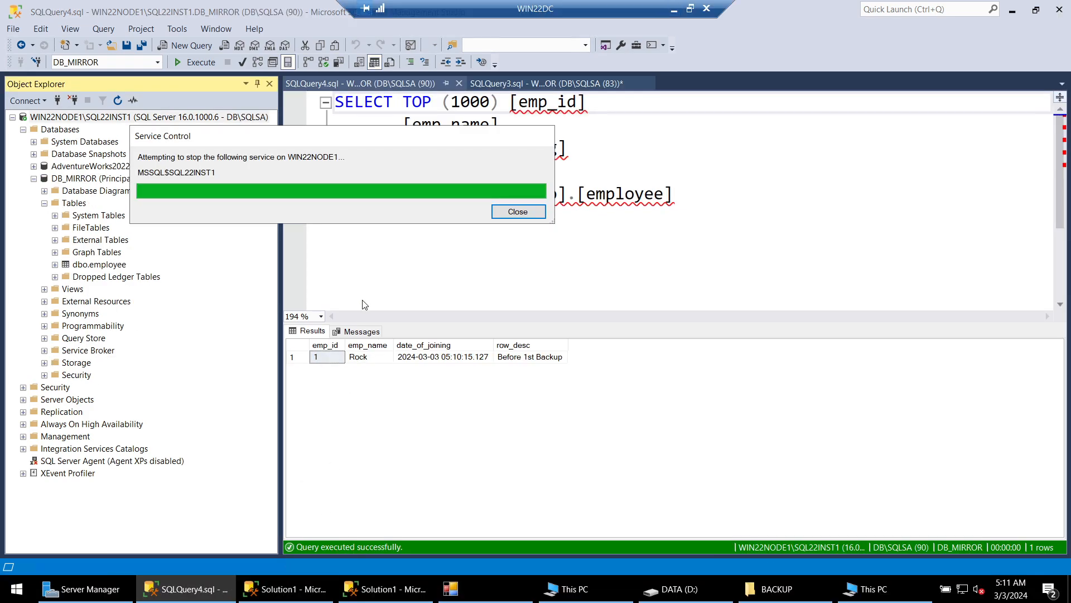
{"action": "left_click", "coordinate": [510, 212]}
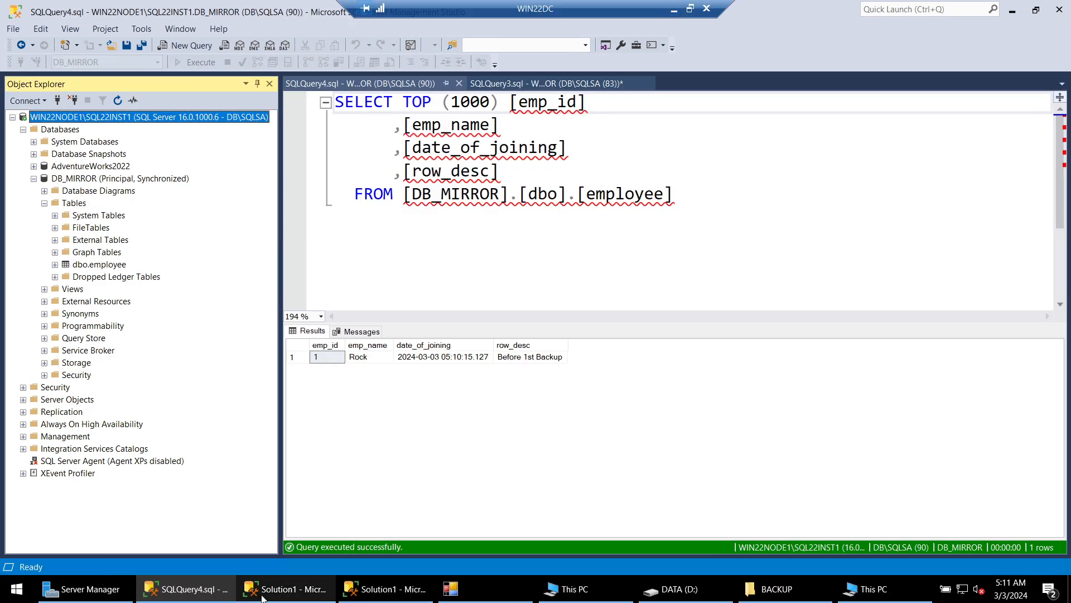
- Refresh the databases on WIN22NODE2\SQL22INST1 and open a new query against DB_MIRROR
{"action": "left_click", "coordinate": [281, 589]}
{"action": "right_click", "coordinate": [68, 134]}
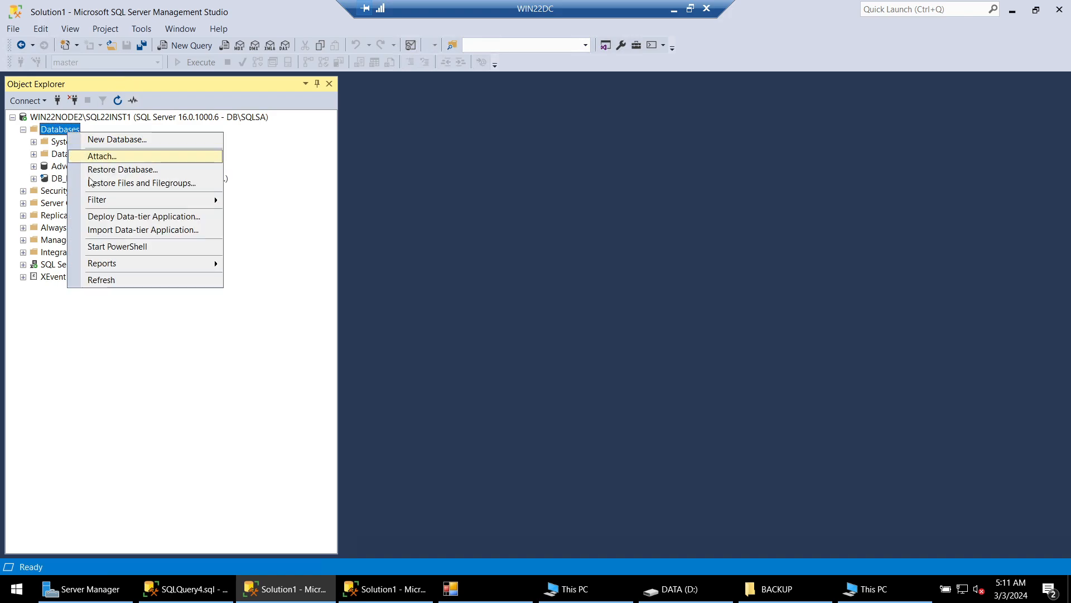
{"action": "left_click", "coordinate": [117, 277]}
{"action": "left_click", "coordinate": [104, 179]}
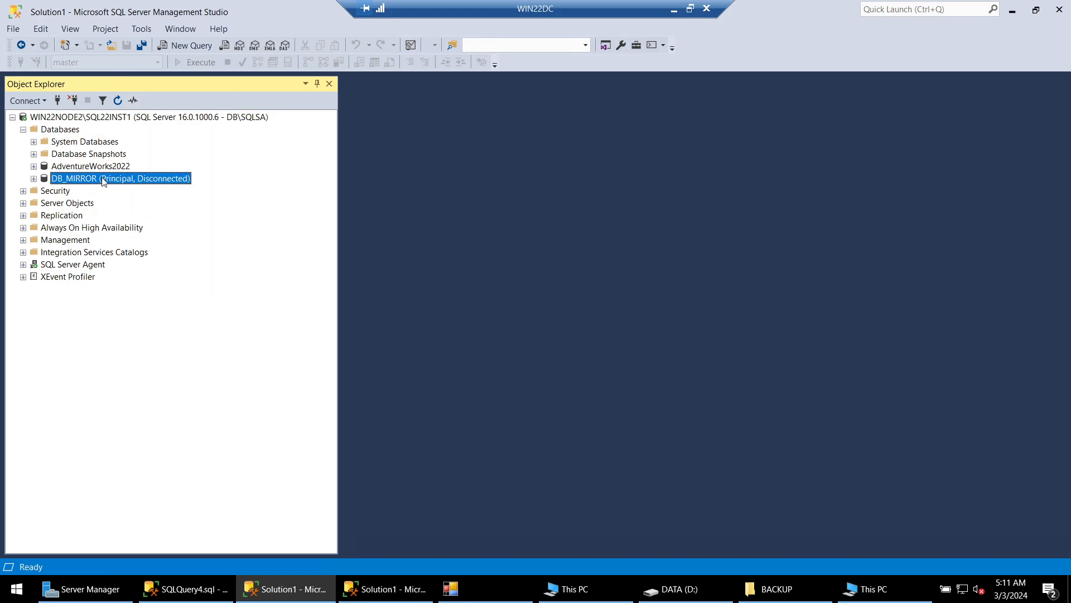
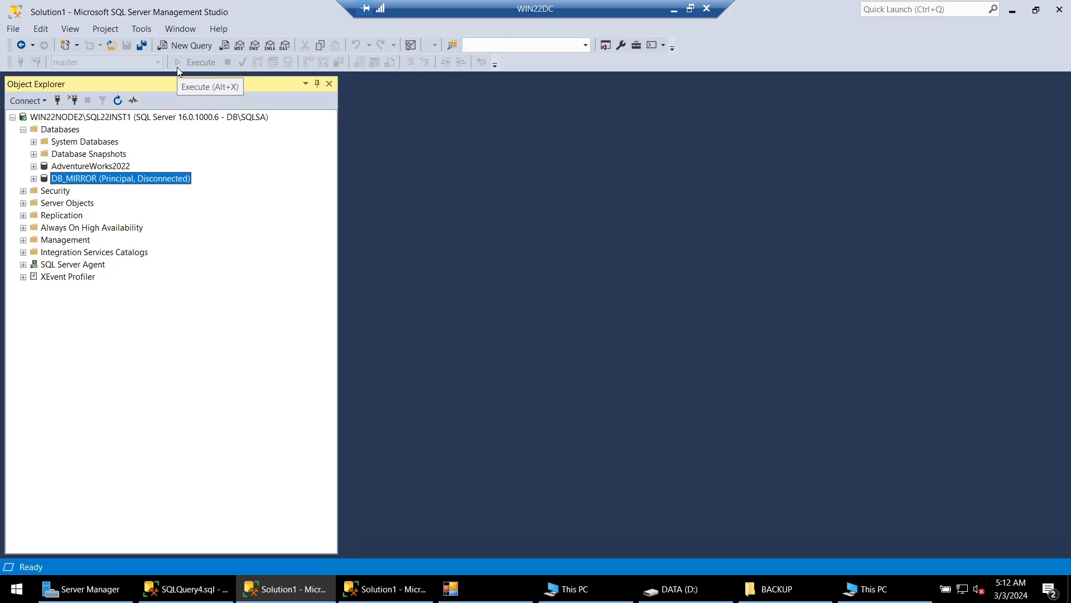
{"action": "left_click", "coordinate": [183, 47]}
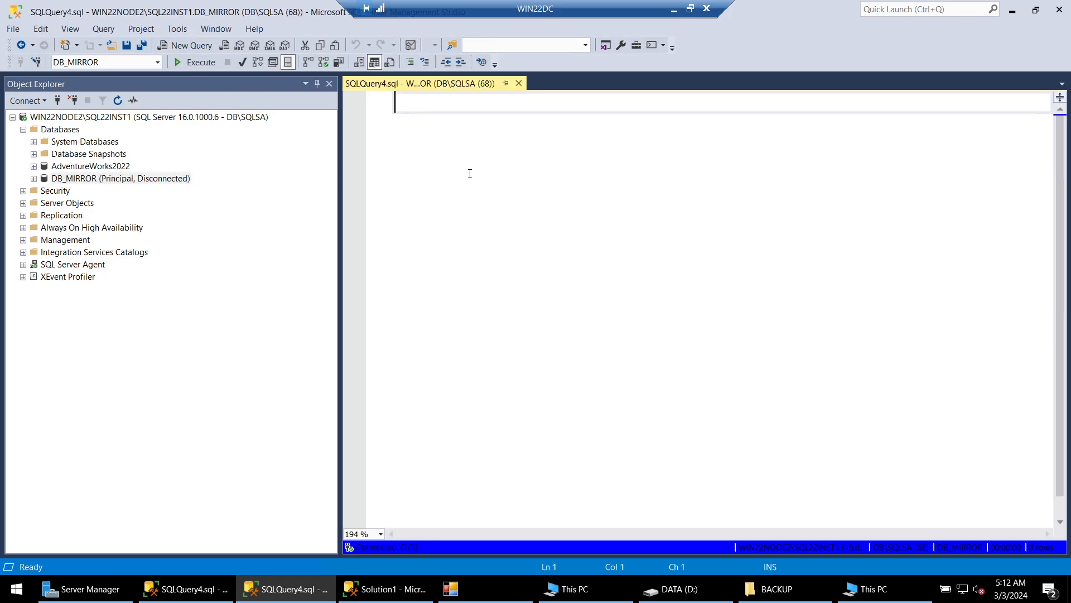
{"action": "type", "text": "selec"}
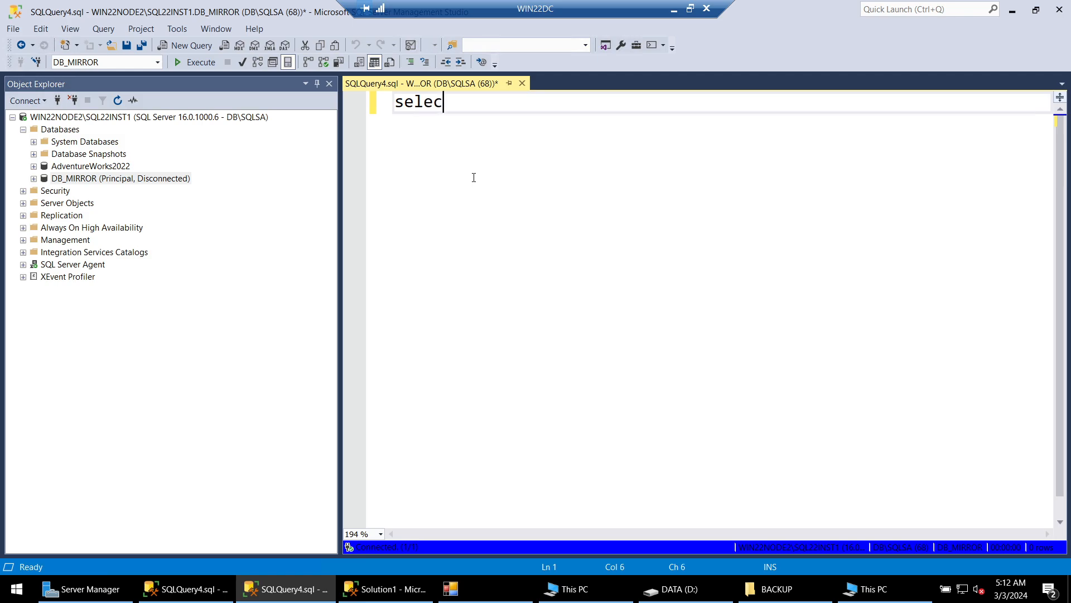
{"action": "type", "text": "t @@"}
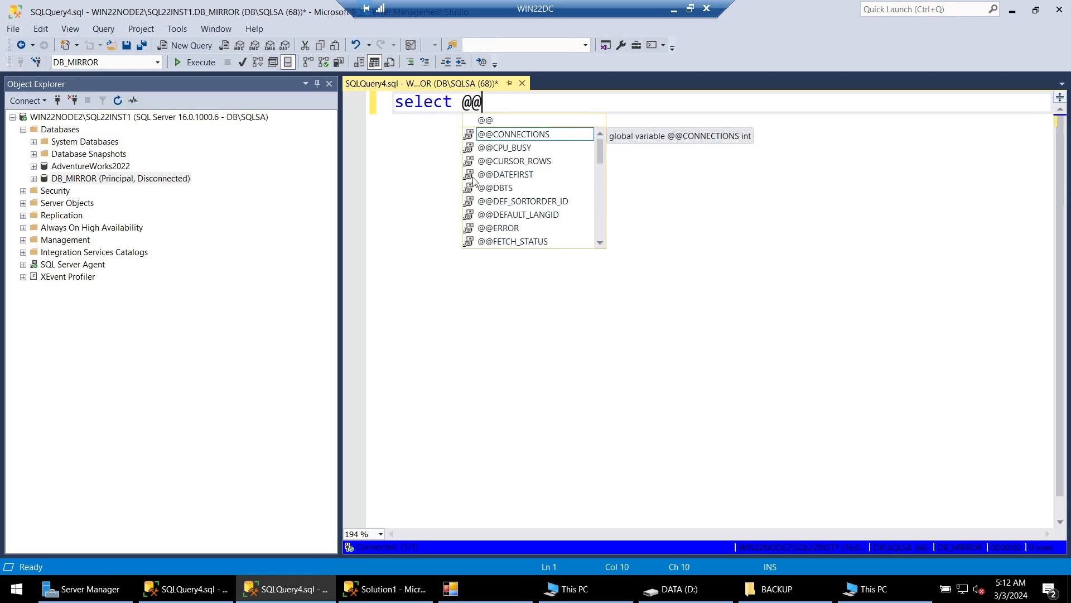
{"action": "key", "text": "BackSpace"}
{"action": "key", "text": "BackSpace"}
{"action": "key", "text": "BackSpace"}
{"action": "key", "text": "BackSpace"}
{"action": "key", "text": "BackSpace"}
{"action": "key", "text": "BackSpace"}
{"action": "key", "text": "BackSpace"}
{"action": "key", "text": "BackSpace"}
{"action": "key", "text": "BackSpace"}
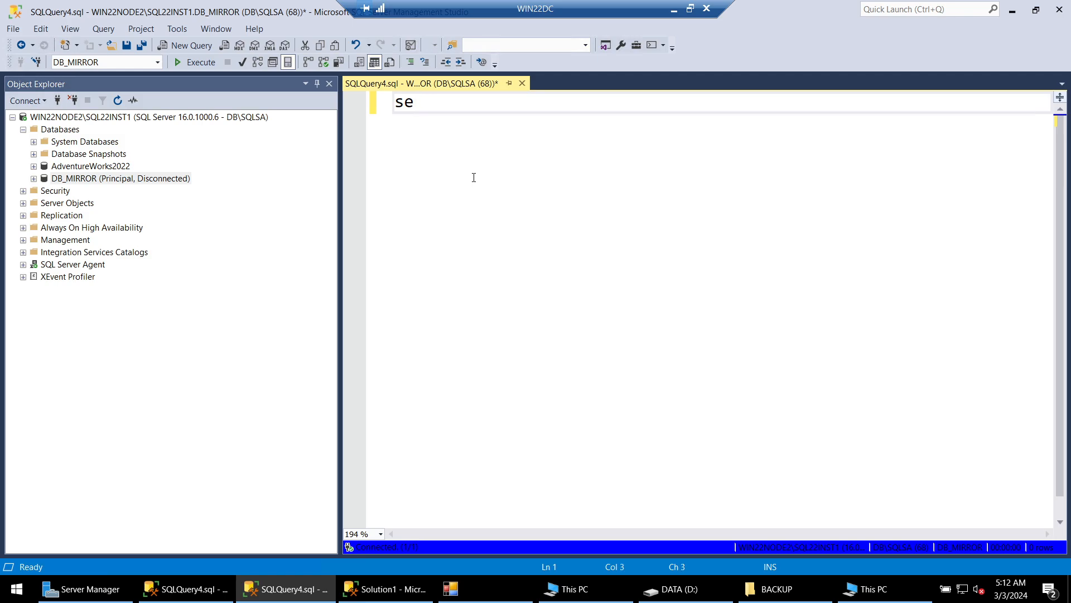
- Write the query "select * from employee" against DB_MIRROR on WIN22NODE2 and execute it
{"action": "type", "text": "select * from empl"}
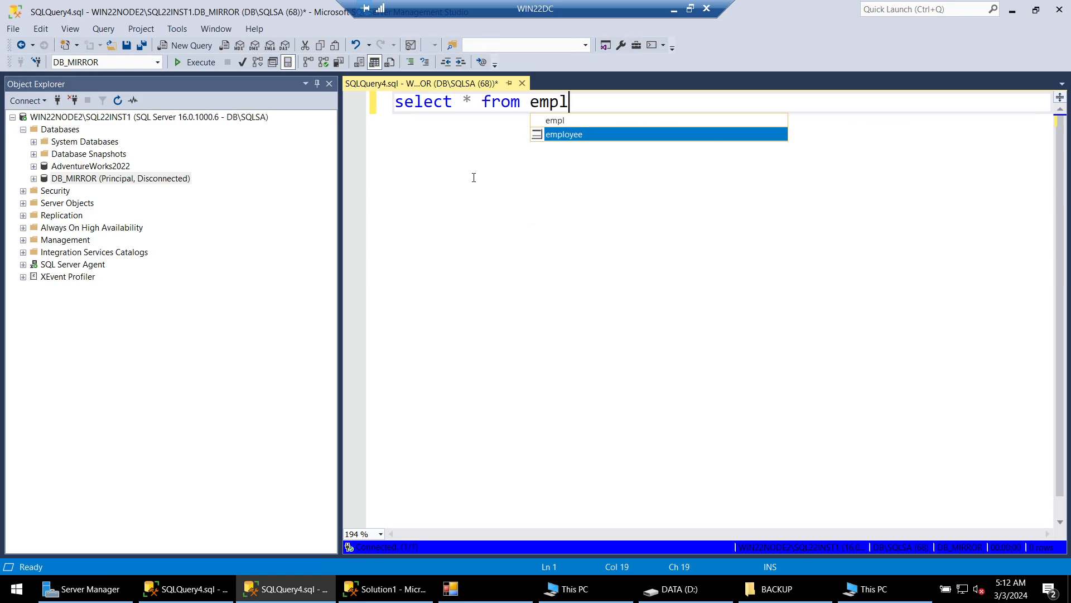
{"action": "key", "text": "Tab"}
{"action": "key", "text": "ctrl+a"}
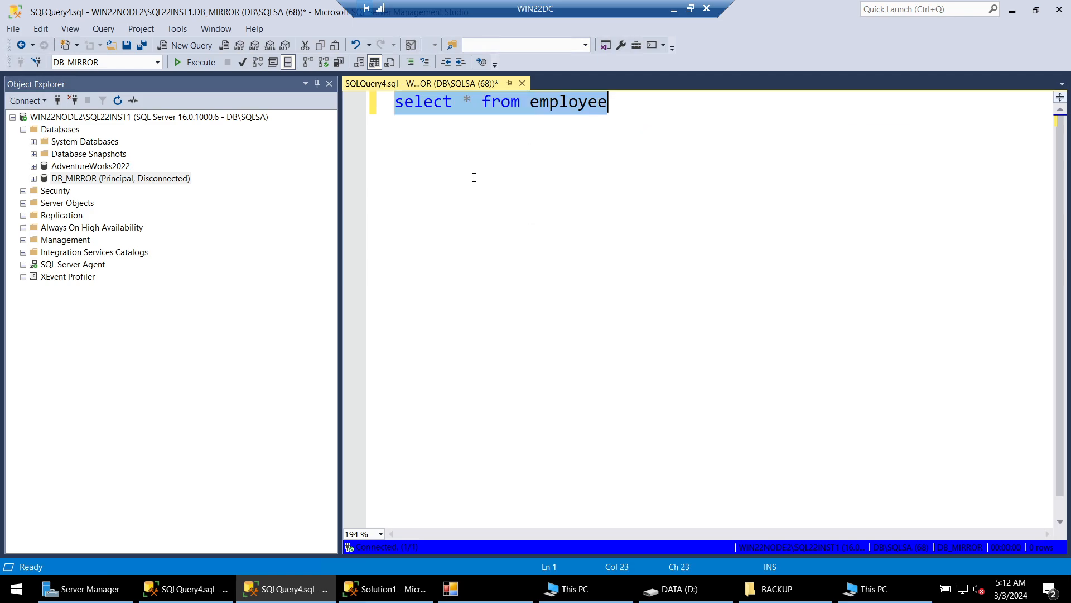
{"action": "left_click", "coordinate": [196, 62]}
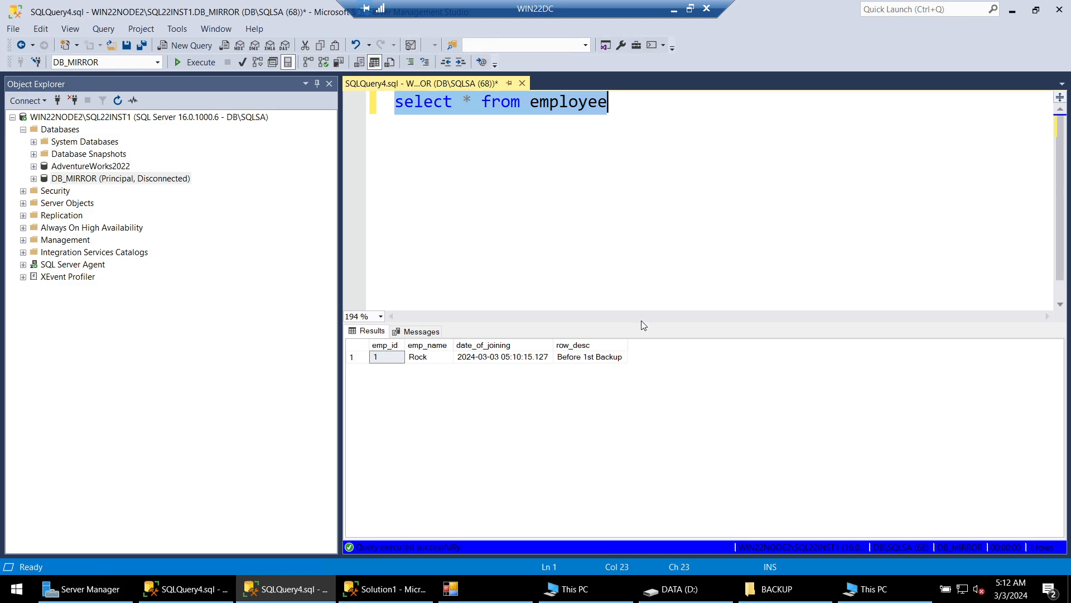
- Switch to the WIN22NODE1 session and start the SQL Server (SQL22INST1) service in SQL Server Configuration Manager
{"action": "left_click", "coordinate": [674, 10]}
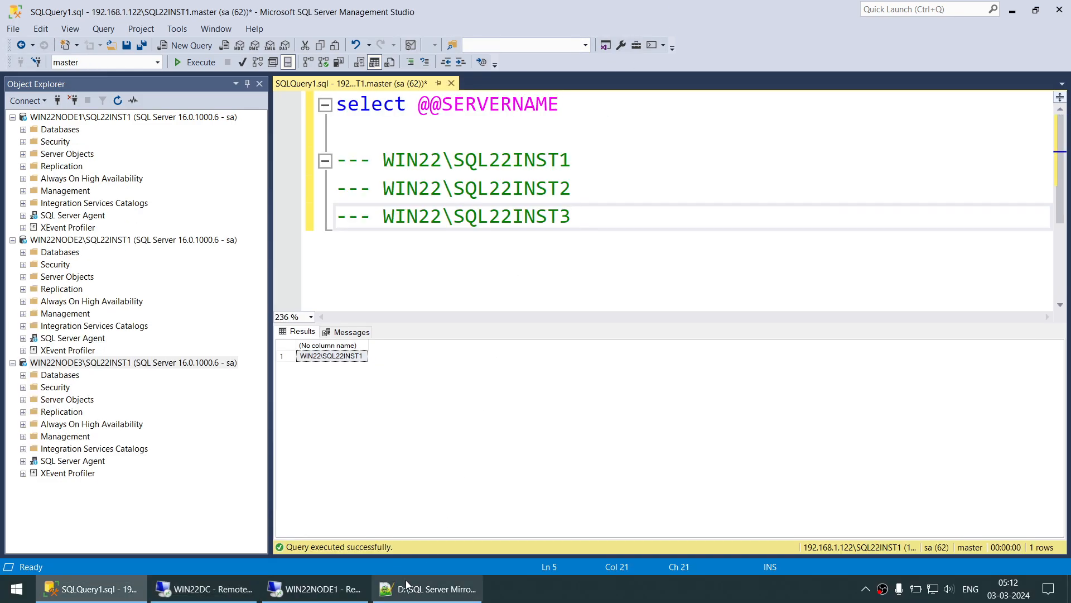
{"action": "left_click", "coordinate": [332, 593]}
{"action": "right_click", "coordinate": [232, 89]}
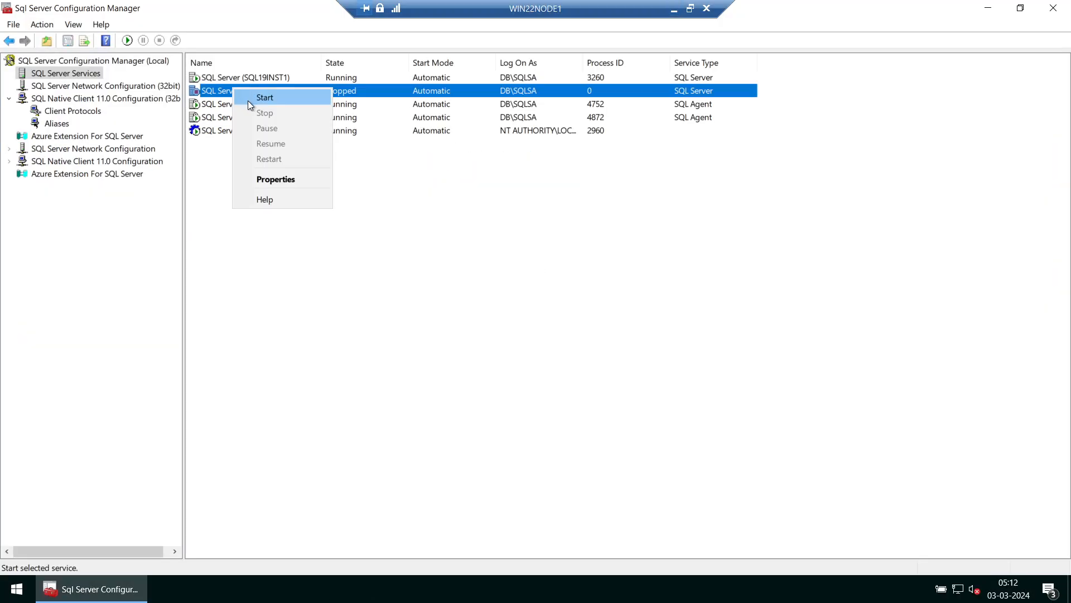
{"action": "left_click", "coordinate": [247, 100]}
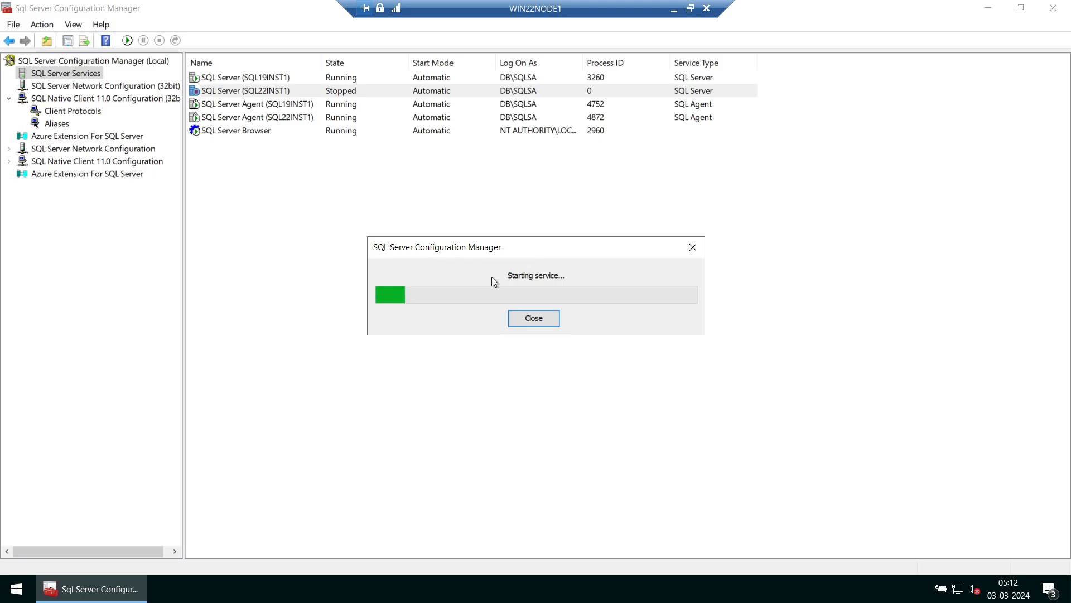
{"action": "left_click", "coordinate": [674, 9]}
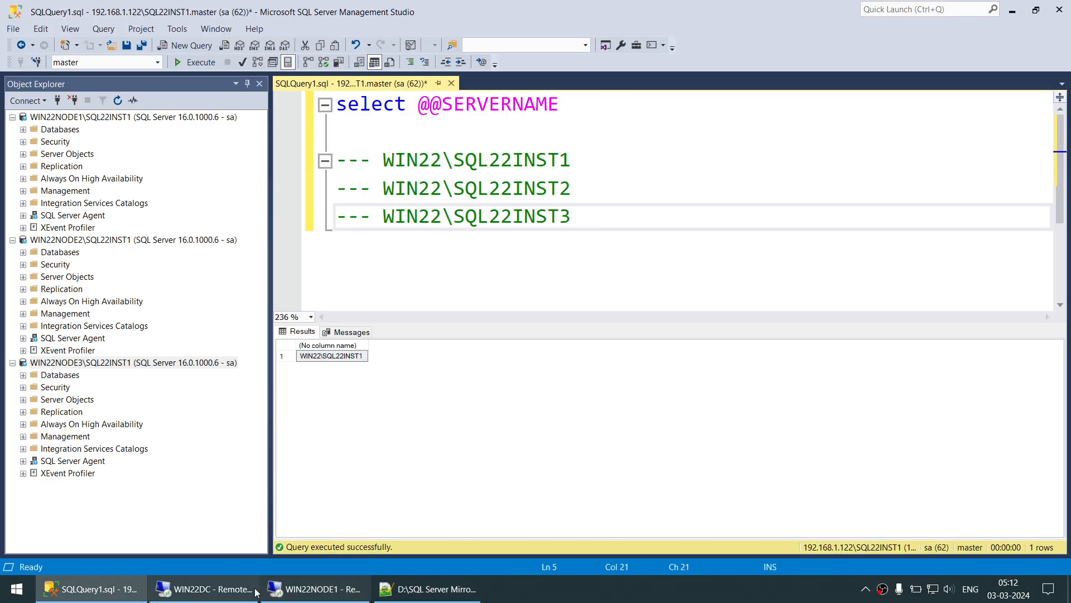
{"action": "left_click", "coordinate": [277, 596]}
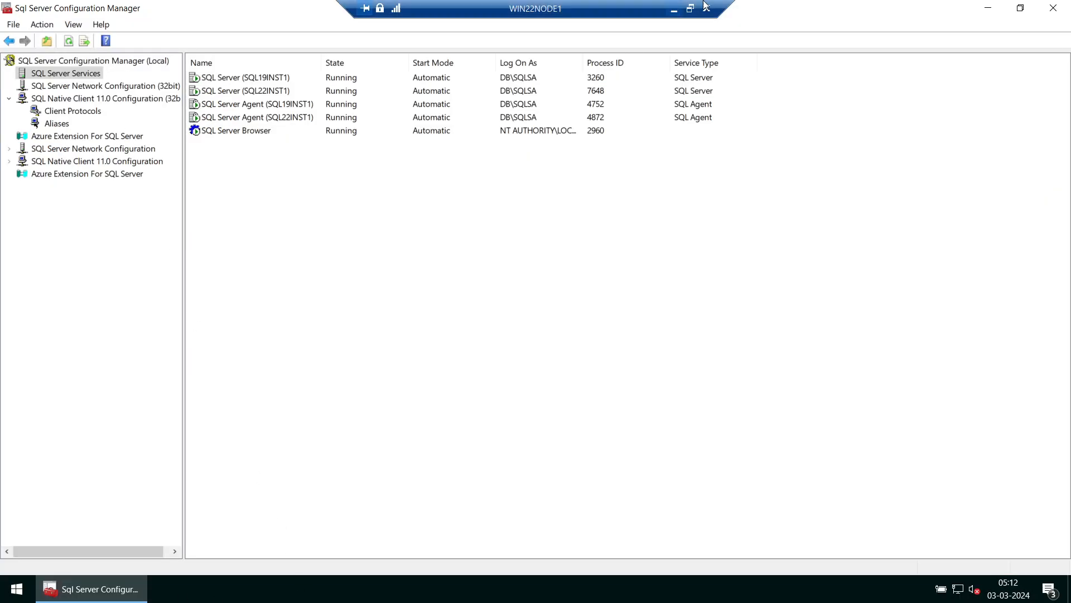
- Return to the WIN22DC session and refresh the DB_MIRROR database on WIN22NODE2\SQL22INST1
{"action": "left_click", "coordinate": [675, 10]}
{"action": "left_click", "coordinate": [189, 592]}
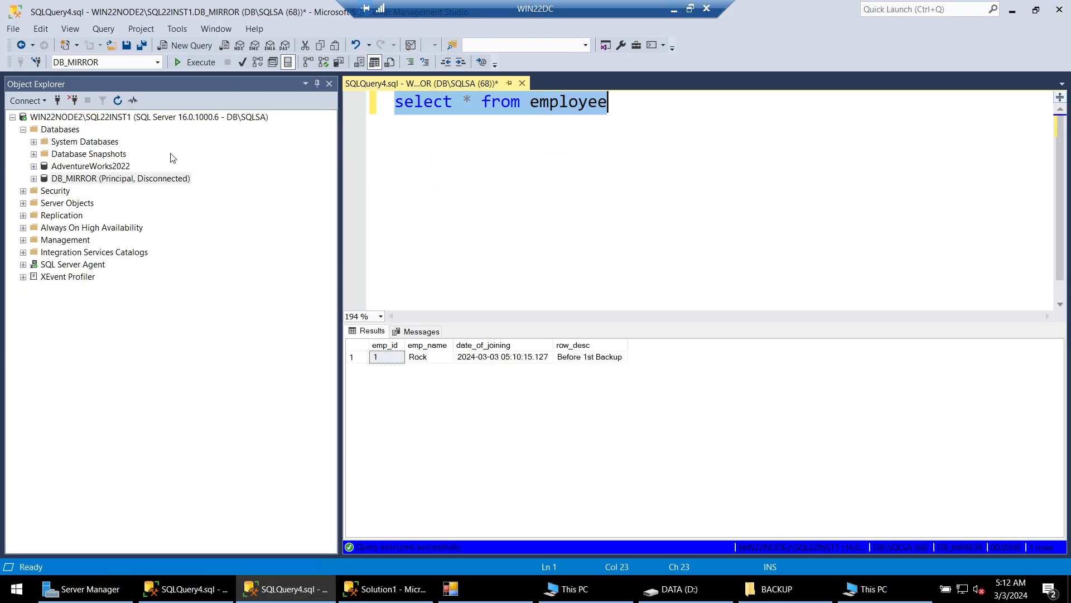
{"action": "right_click", "coordinate": [140, 185]}
{"action": "right_click", "coordinate": [136, 180]}
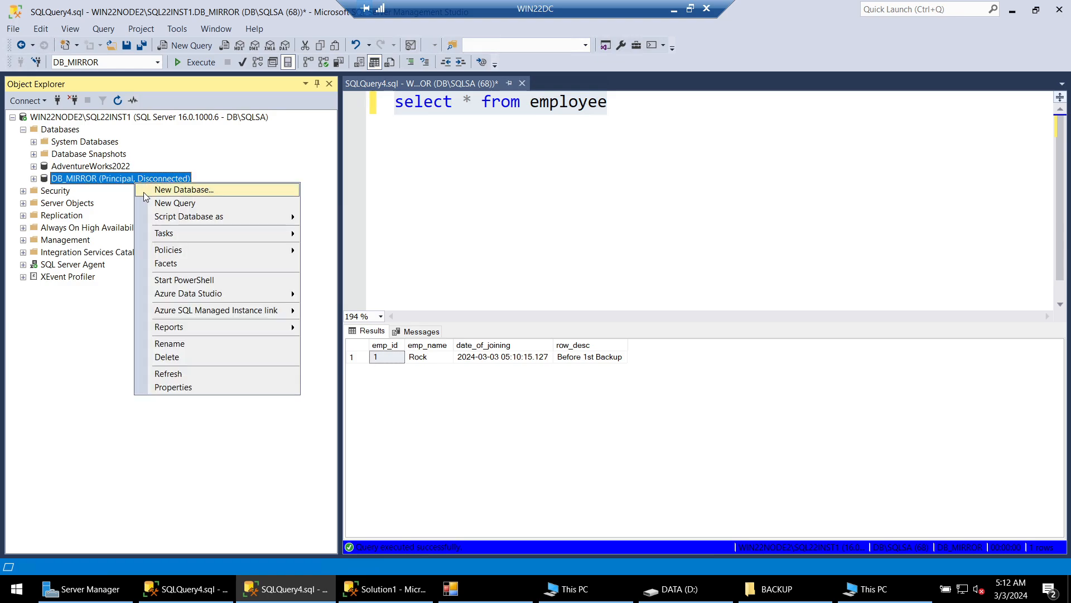
{"action": "left_click", "coordinate": [177, 375]}
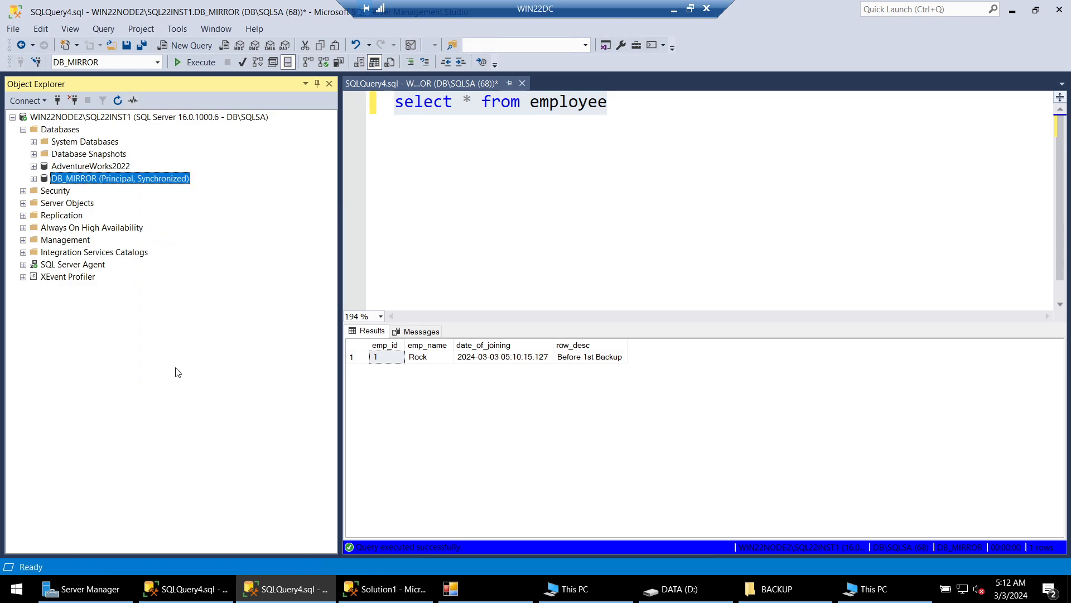
{"action": "right_click", "coordinate": [147, 185]}
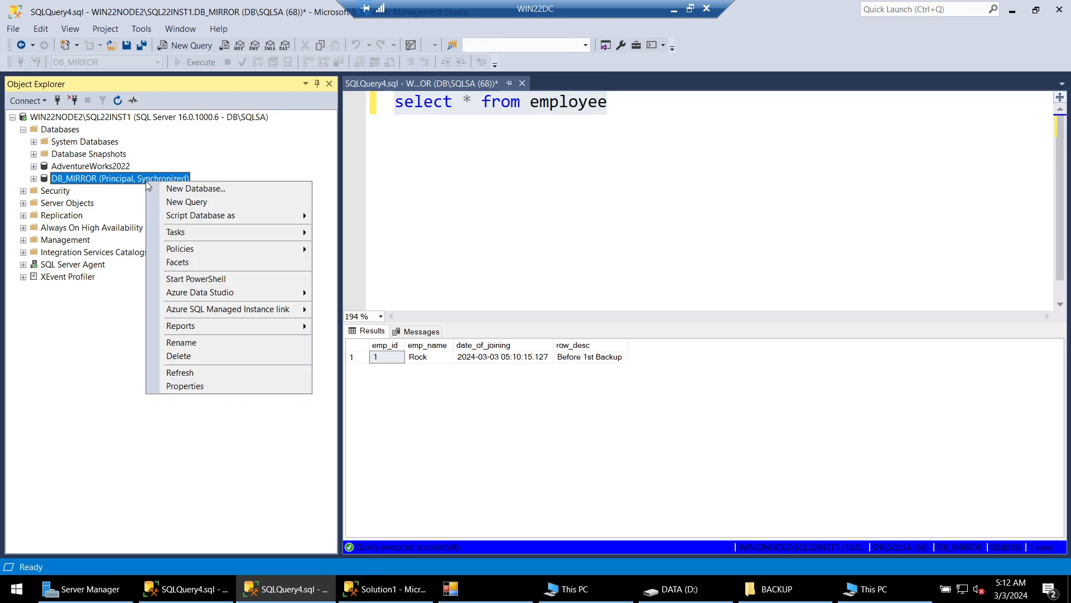
- Switch to the WIN22NODE1\SQL22INST1 window, refresh the server, and expand its databases to check DB_MIRROR's mirroring state
{"action": "left_click", "coordinate": [187, 589]}
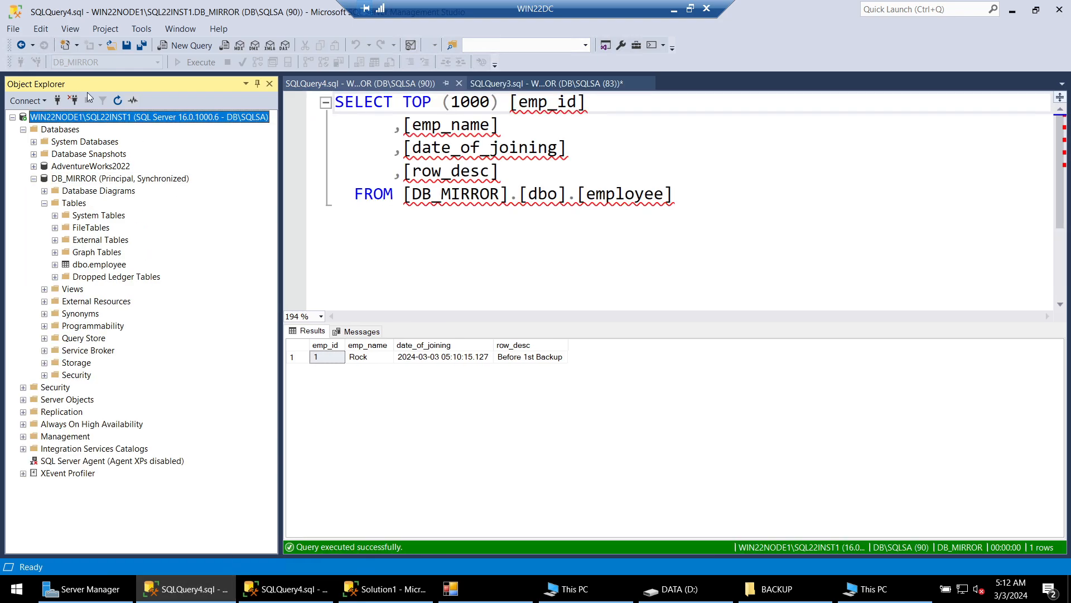
{"action": "right_click", "coordinate": [102, 123]}
{"action": "left_click", "coordinate": [136, 350]}
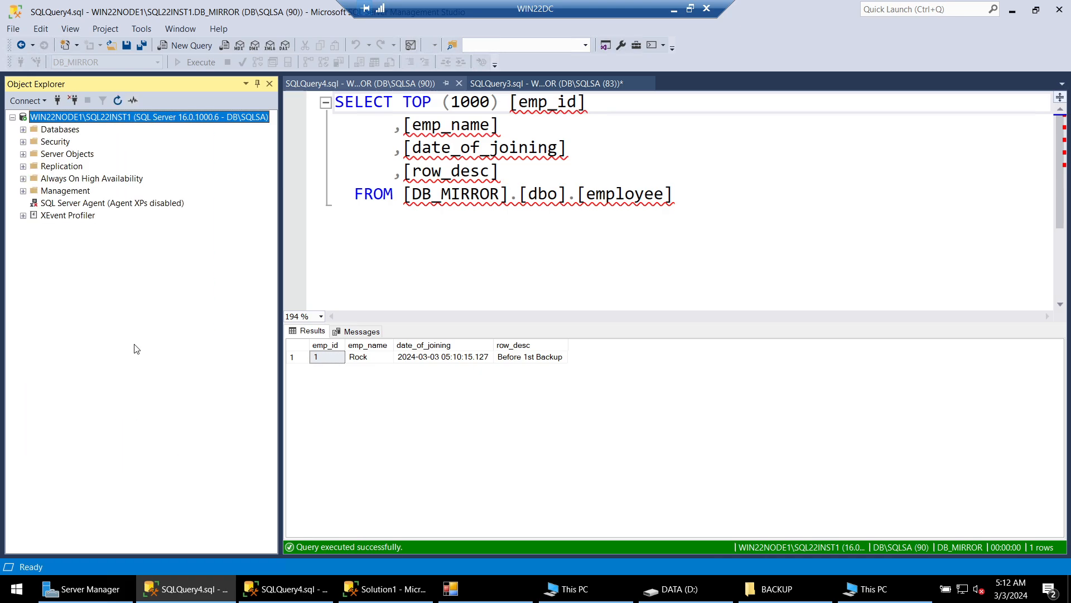
{"action": "left_click", "coordinate": [23, 130]}
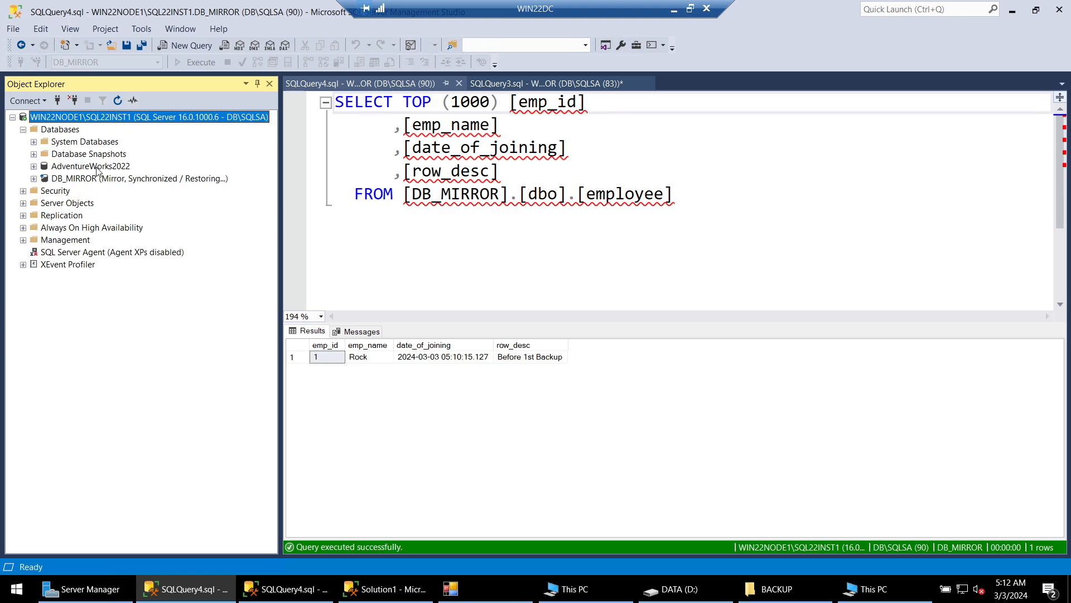
{"action": "left_click", "coordinate": [117, 181]}
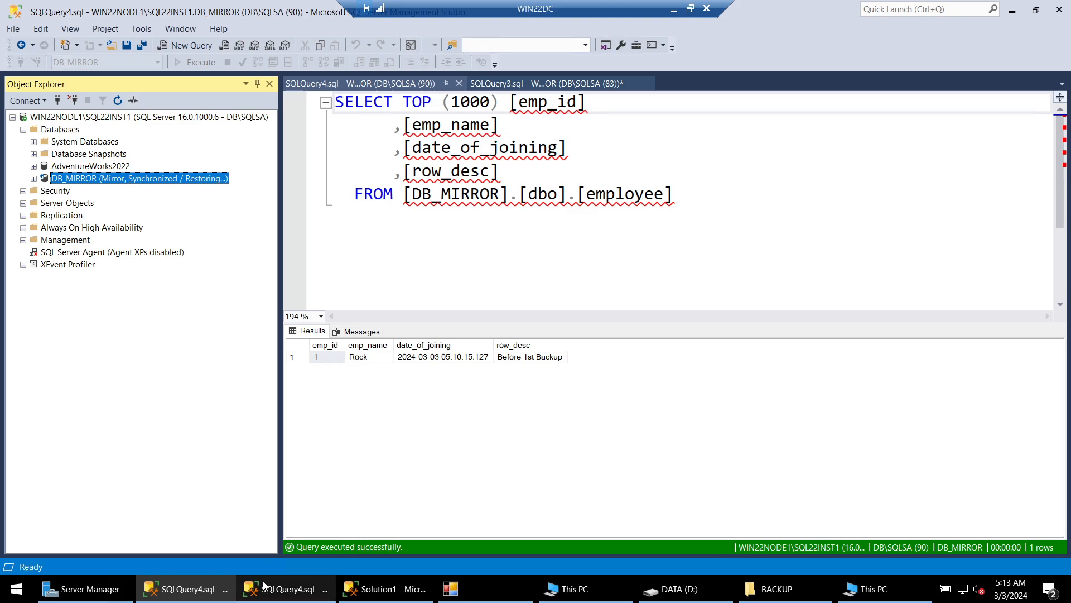
- Return to the WIN22NODE2\SQL22INST1 window and execute the employee select query again
{"action": "left_click", "coordinate": [284, 589]}
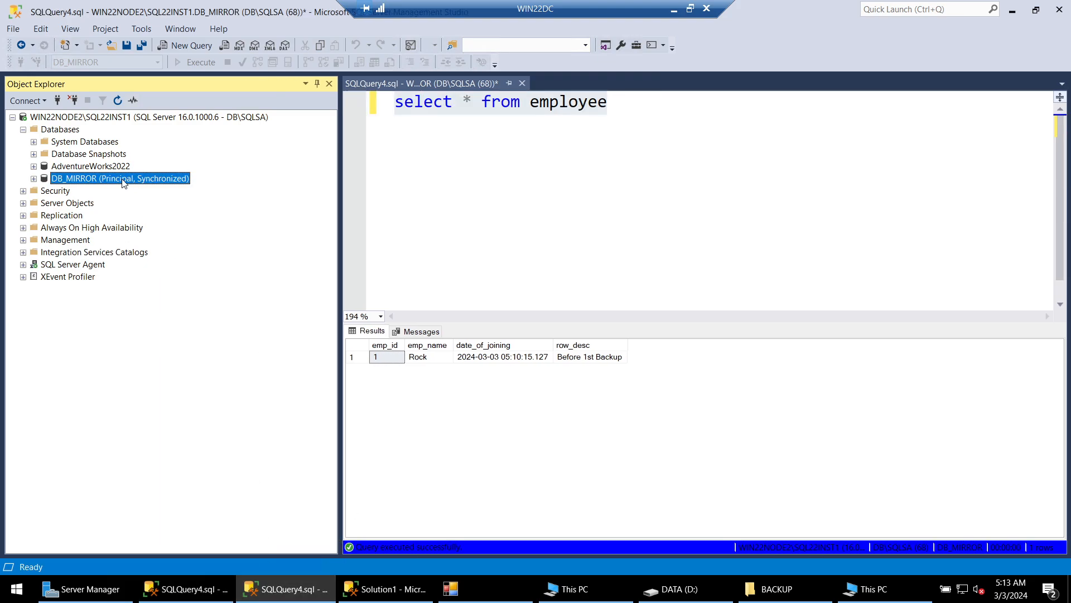
{"action": "left_click", "coordinate": [592, 143]}
{"action": "key", "text": "End"}
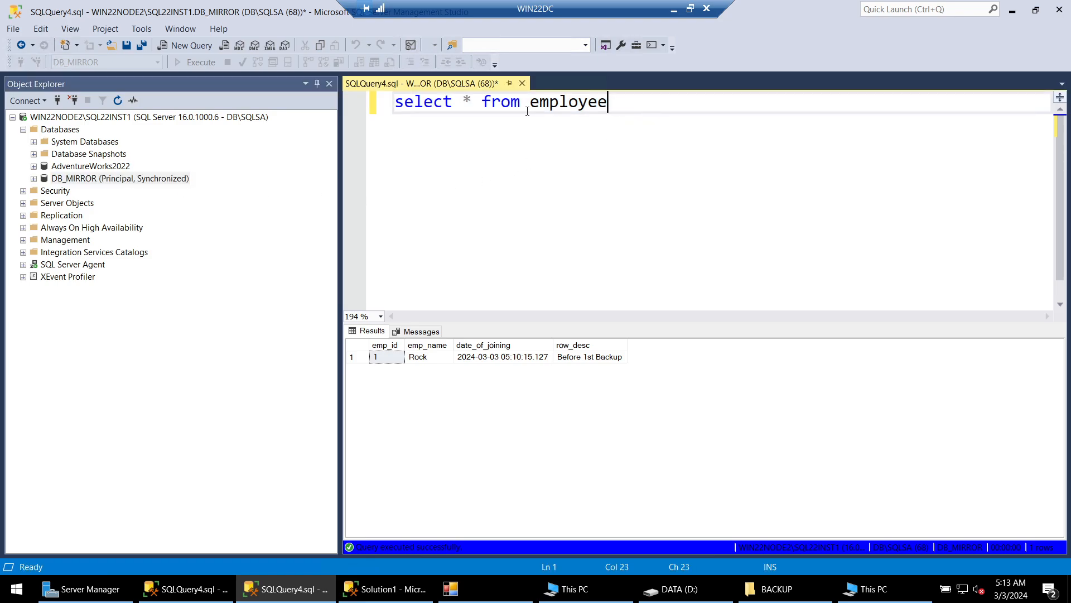
{"action": "key", "text": "shift+Home"}
{"action": "left_click", "coordinate": [201, 66]}
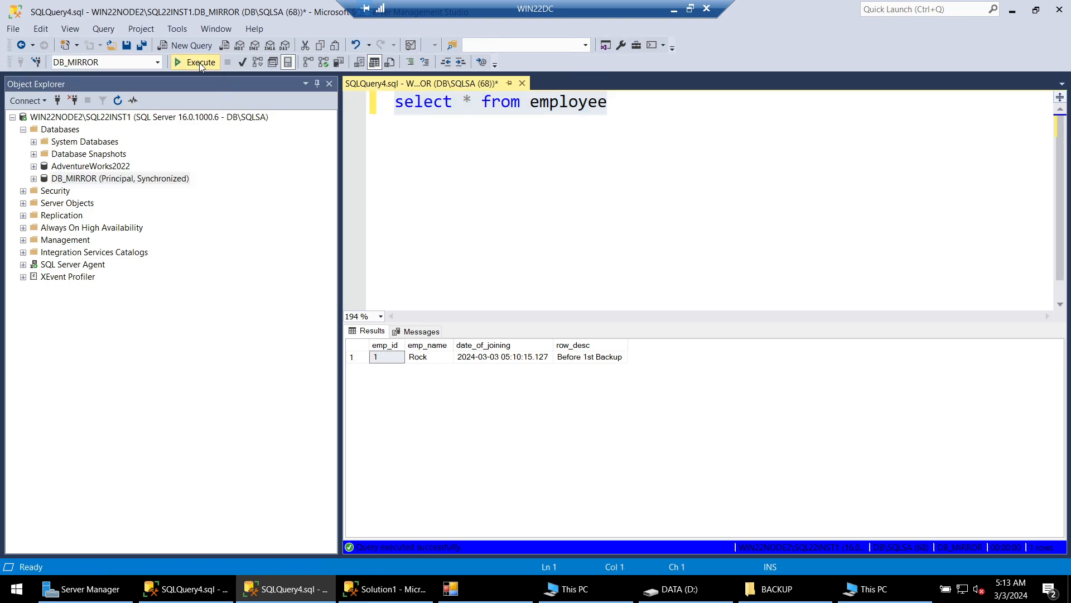
- Switch to SQL Server Mirroring.sql in Notepad++ and copy the insert statements for emp_id 2 and 3, including their go lines
{"action": "left_click", "coordinate": [674, 9]}
{"action": "left_click", "coordinate": [429, 588]}
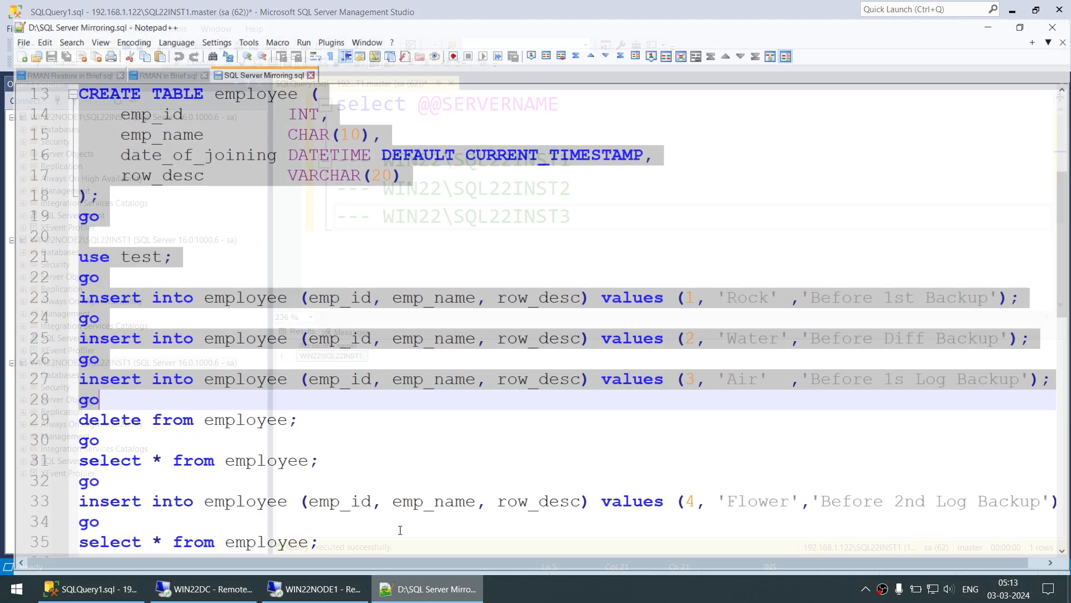
{"action": "left_click", "coordinate": [125, 385]}
{"action": "key", "text": "shift+Up"}
{"action": "key", "text": "shift+Up"}
{"action": "key", "text": "shift+Up"}
{"action": "key", "text": "shift+Home"}
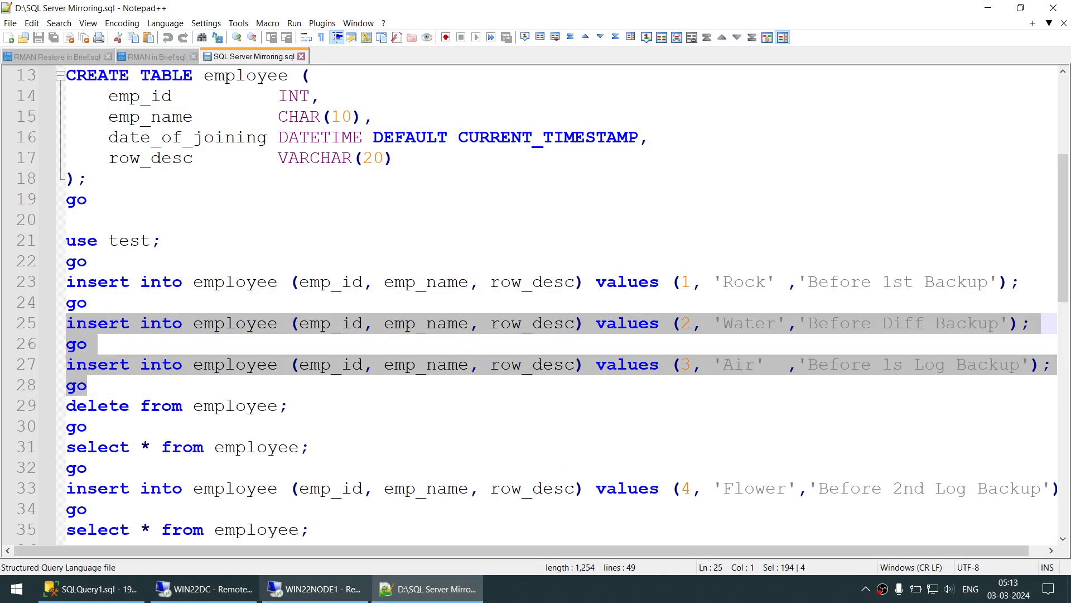
- Return to the WIN22NODE2 query and paste the copied insert statements below the select query, leaving a blank line between them
{"action": "left_click", "coordinate": [294, 597]}
{"action": "left_click", "coordinate": [633, 127]}
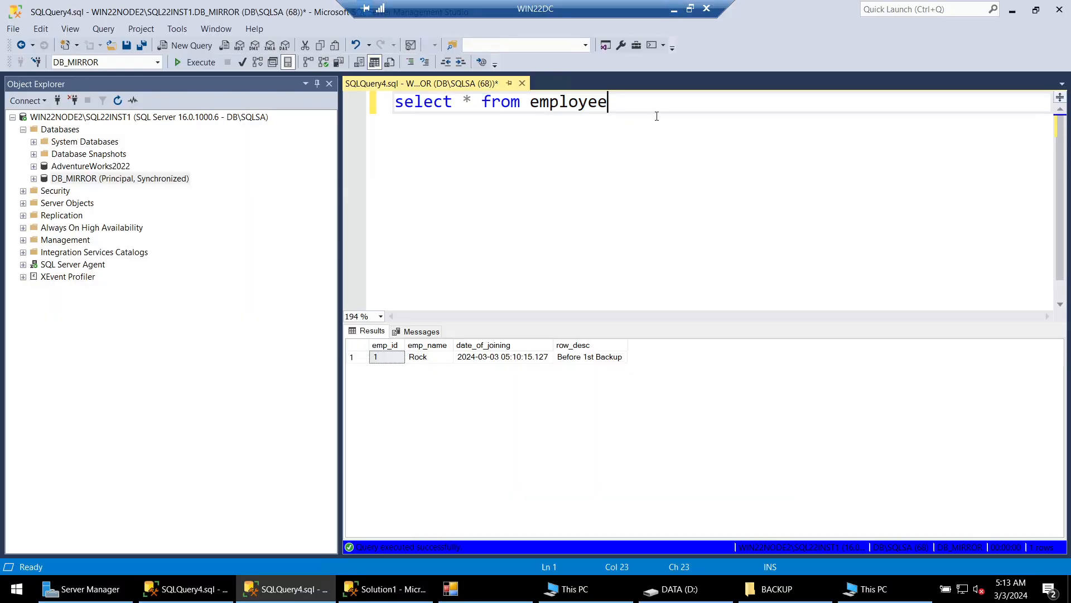
{"action": "key", "text": "Return"}
{"action": "key", "text": "Return"}
{"action": "key", "text": "ctrl+v"}
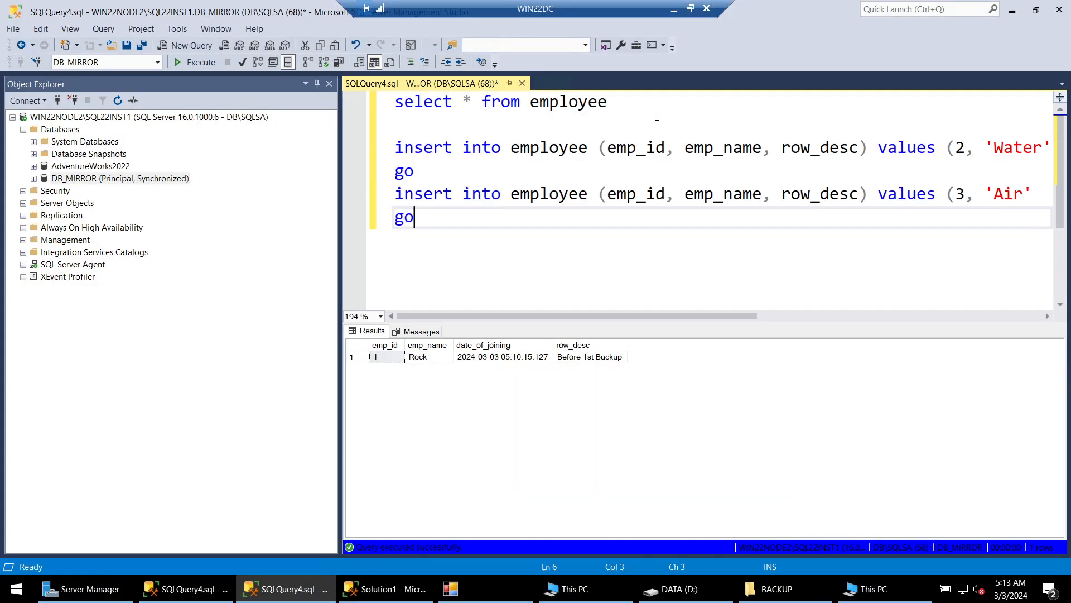
- Execute only the two insert statements for emp_id 2 and 3, and rerun the employee select query
{"action": "key", "text": "shift+Up"}
{"action": "key", "text": "shift+Up"}
{"action": "key", "text": "shift+Up"}
{"action": "key", "text": "shift+Home"}
{"action": "left_click", "coordinate": [194, 62]}
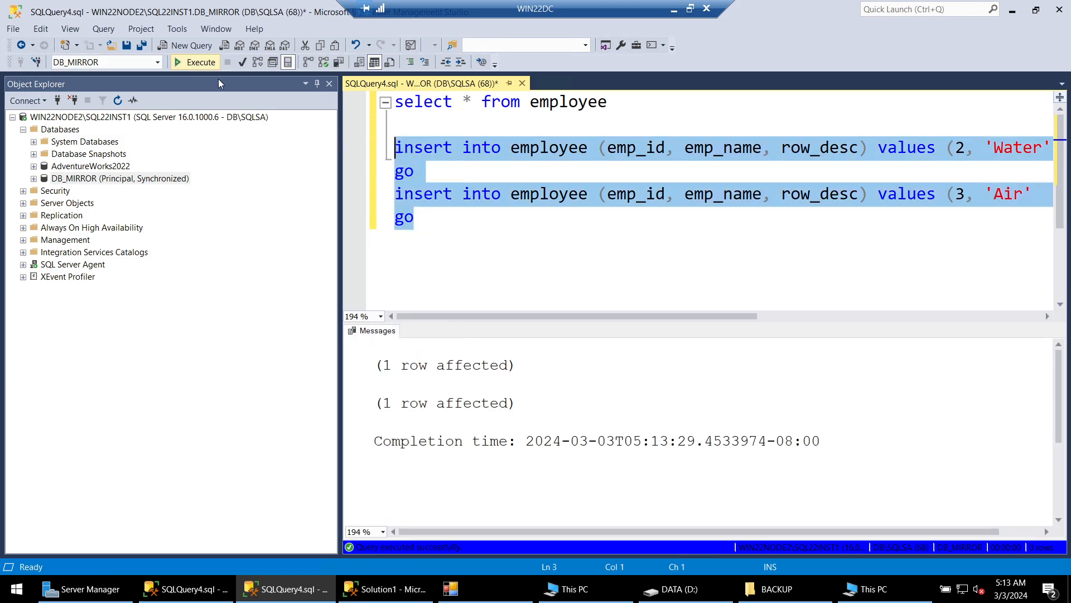
{"action": "left_click_drag", "start_coordinate": [631, 104], "coordinate": [393, 103]}
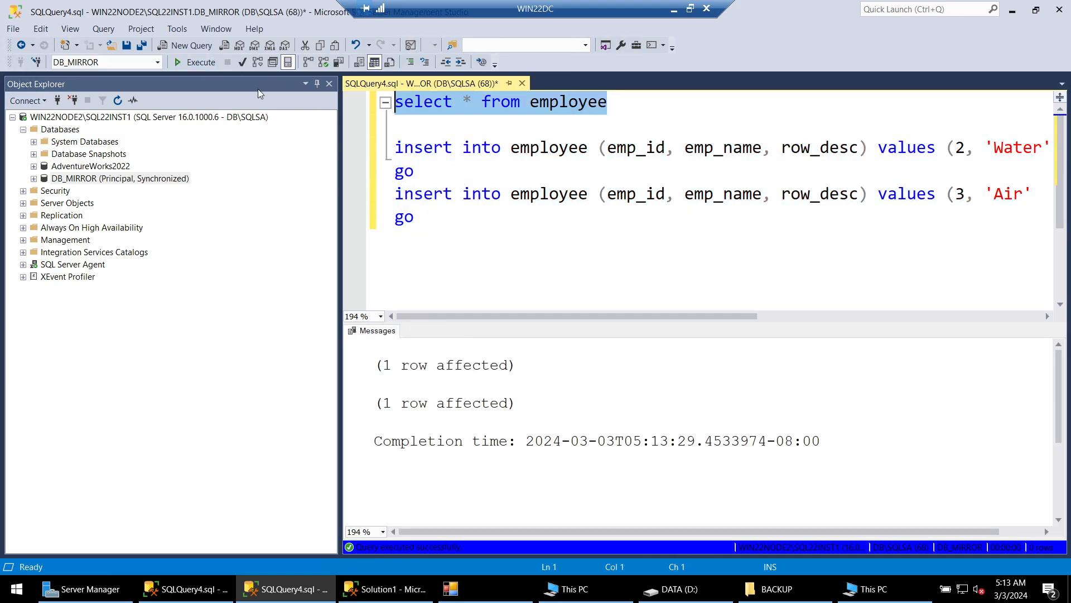
{"action": "left_click", "coordinate": [194, 62]}
- Open the mirroring settings of DB_MIRROR on WIN22NODE2 and carry out a manual failover to the mirror, confirming the role swap
{"action": "right_click", "coordinate": [96, 173]}
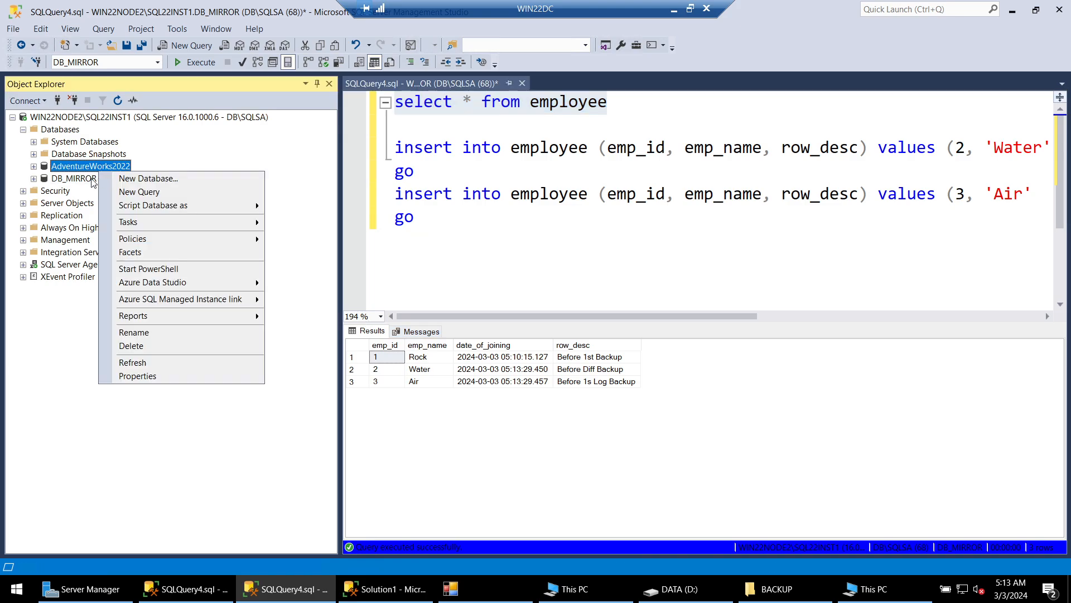
{"action": "right_click", "coordinate": [88, 179]}
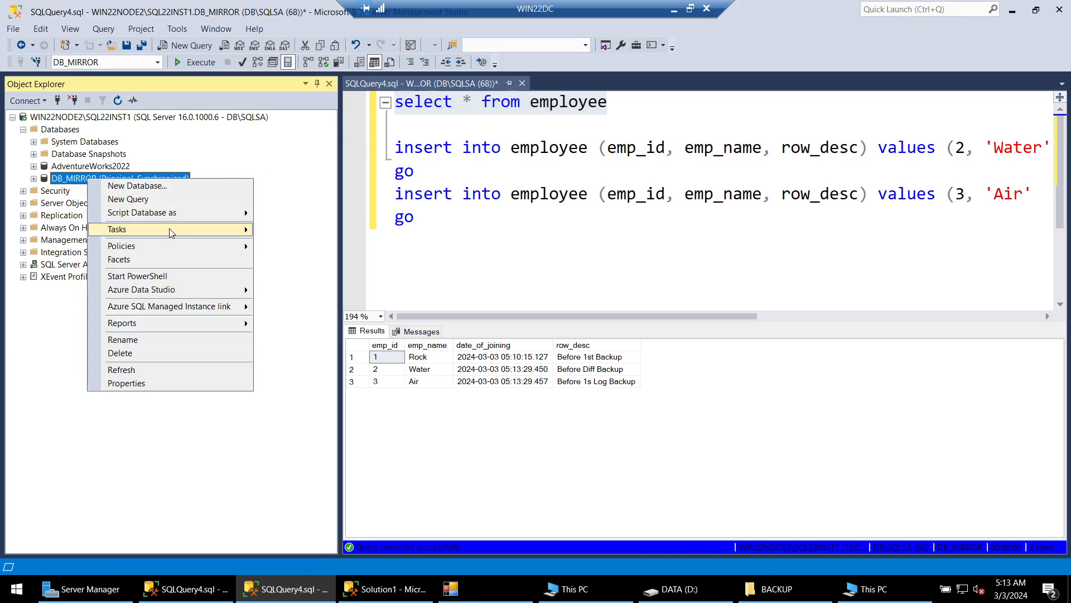
{"action": "mouse_move", "coordinate": [171, 230]}
{"action": "left_click", "coordinate": [316, 317]}
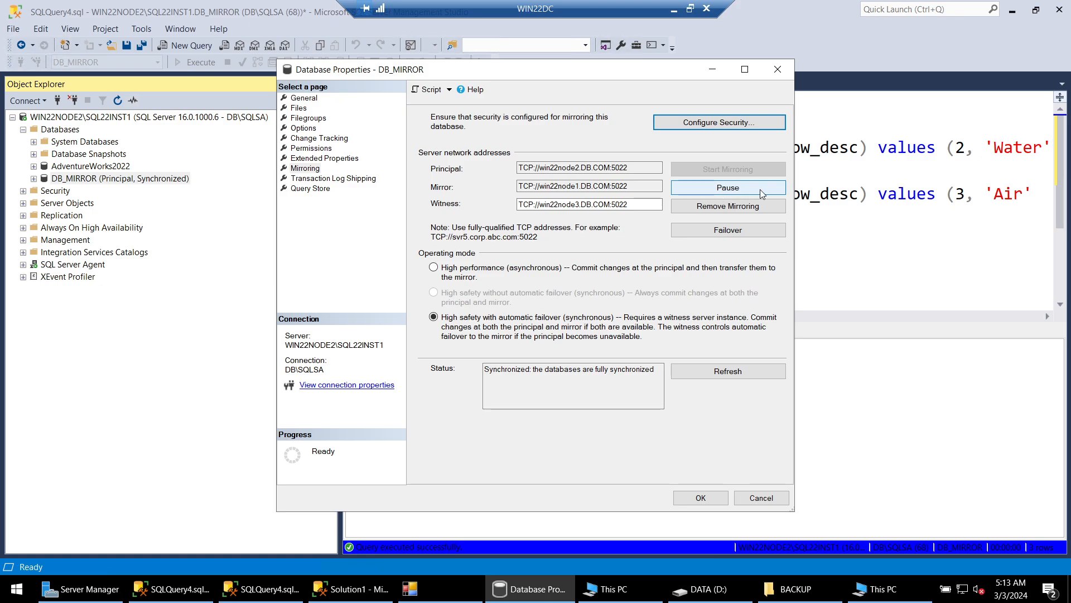
{"action": "left_click", "coordinate": [728, 231]}
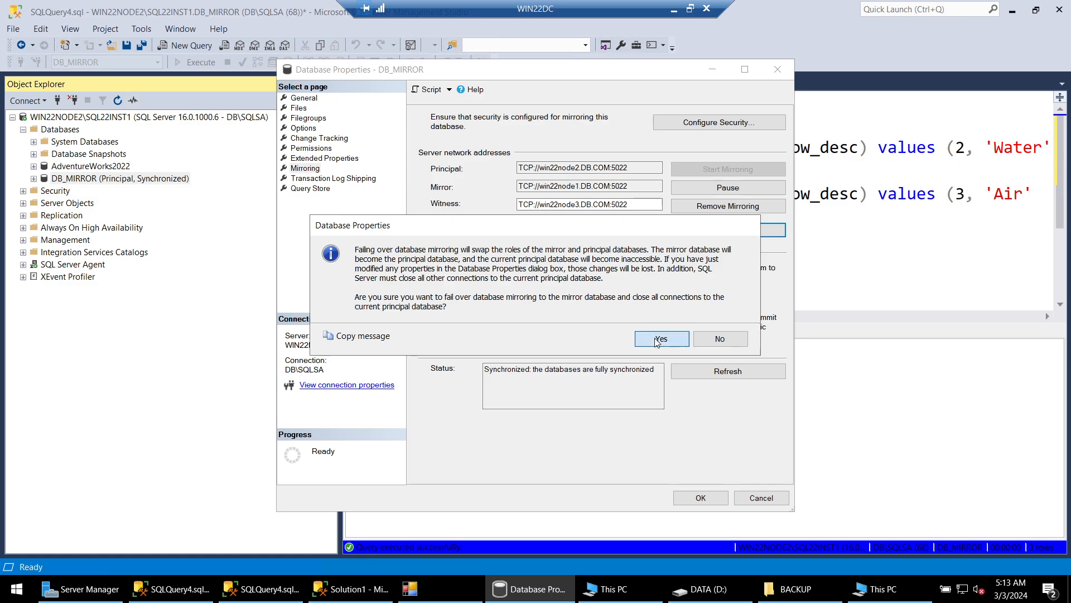
{"action": "left_click", "coordinate": [656, 337]}
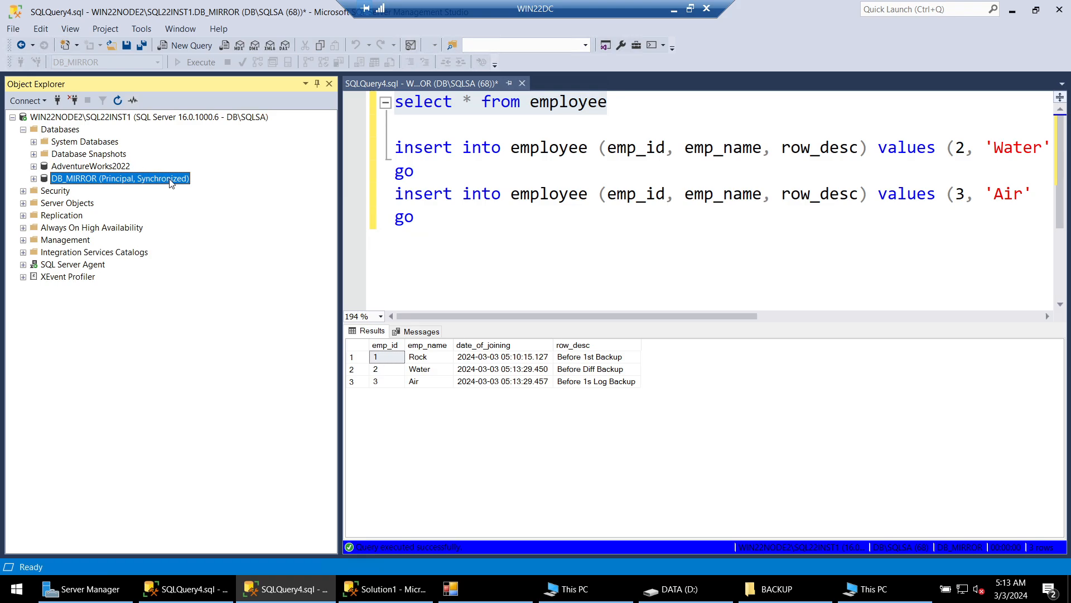
- Refresh the databases on WIN22NODE2\SQL22INST1 and select DB_MIRROR to check its mirroring role
{"action": "right_click", "coordinate": [68, 131]}
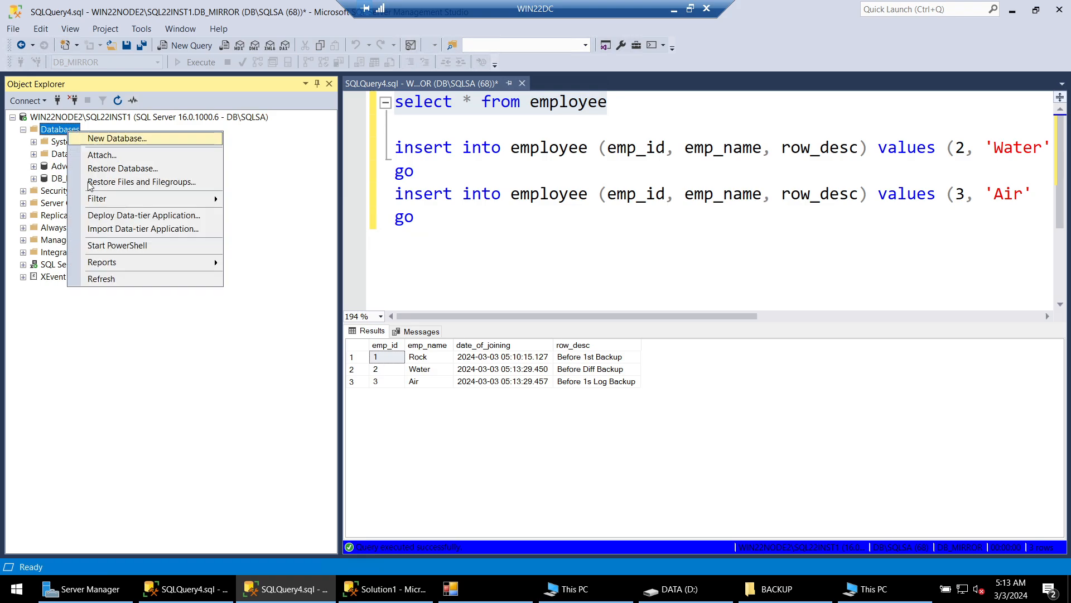
{"action": "left_click", "coordinate": [120, 279]}
{"action": "left_click", "coordinate": [115, 181]}
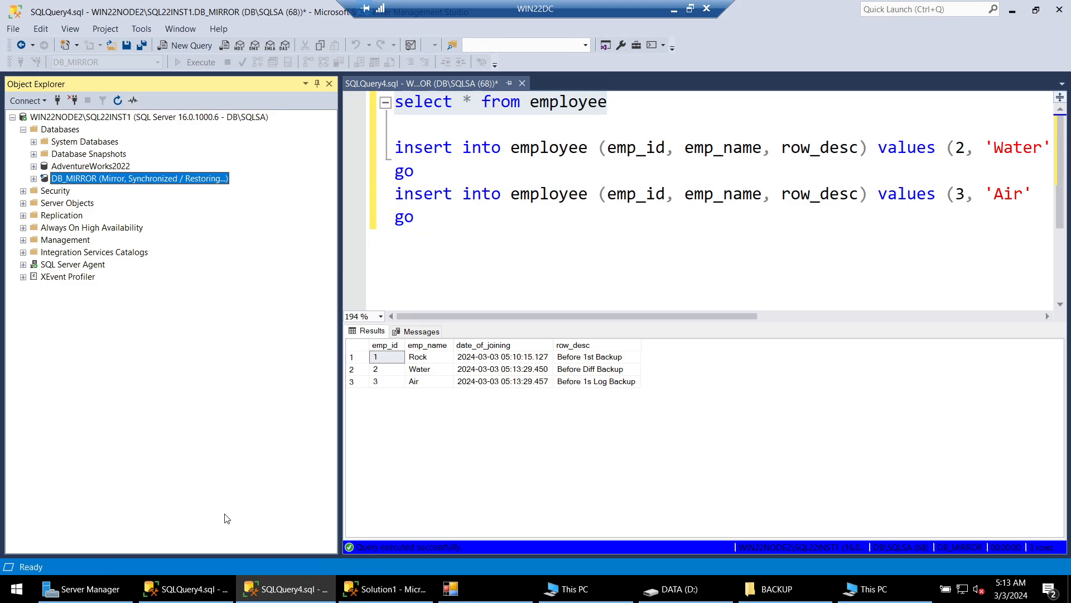
- Switch to the WIN22NODE1\SQL22INST1 session, refresh its databases, and select DB_MIRROR to check its mirroring role
{"action": "left_click", "coordinate": [226, 590]}
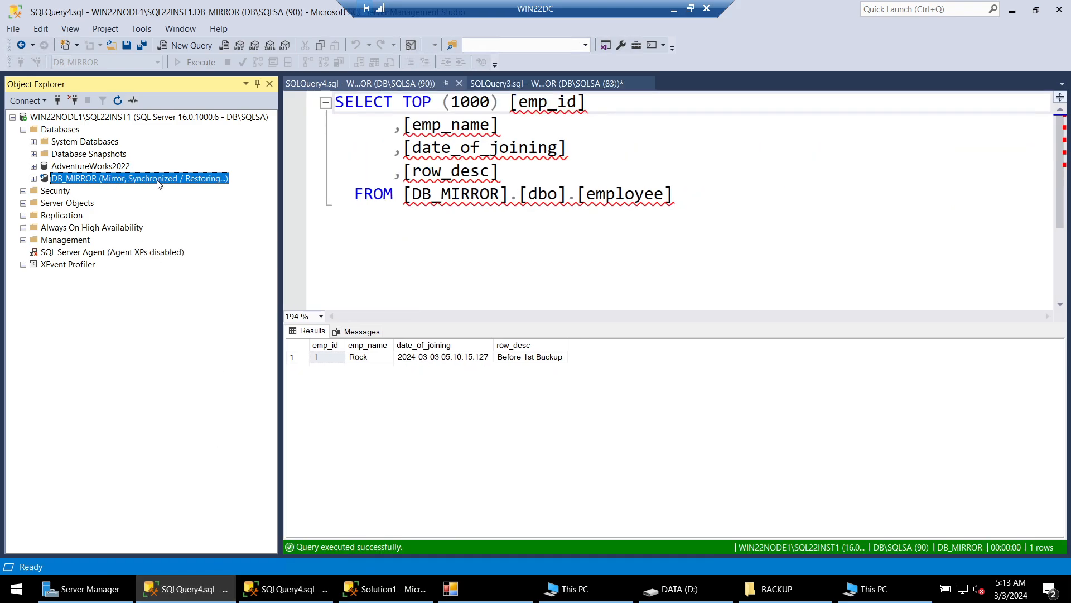
{"action": "right_click", "coordinate": [71, 133]}
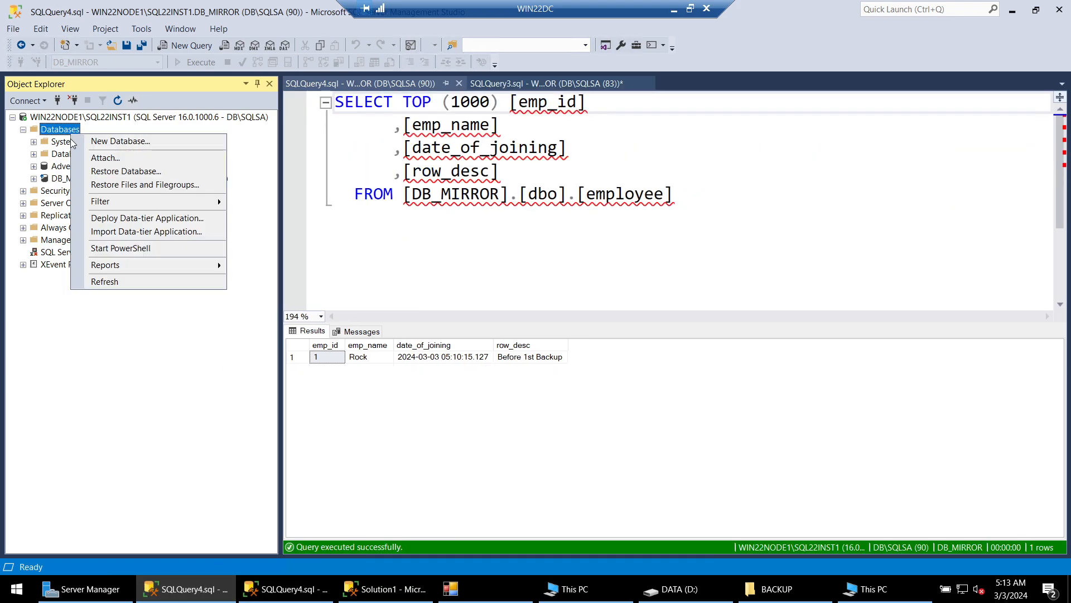
{"action": "left_click", "coordinate": [118, 280]}
{"action": "left_click", "coordinate": [130, 184]}
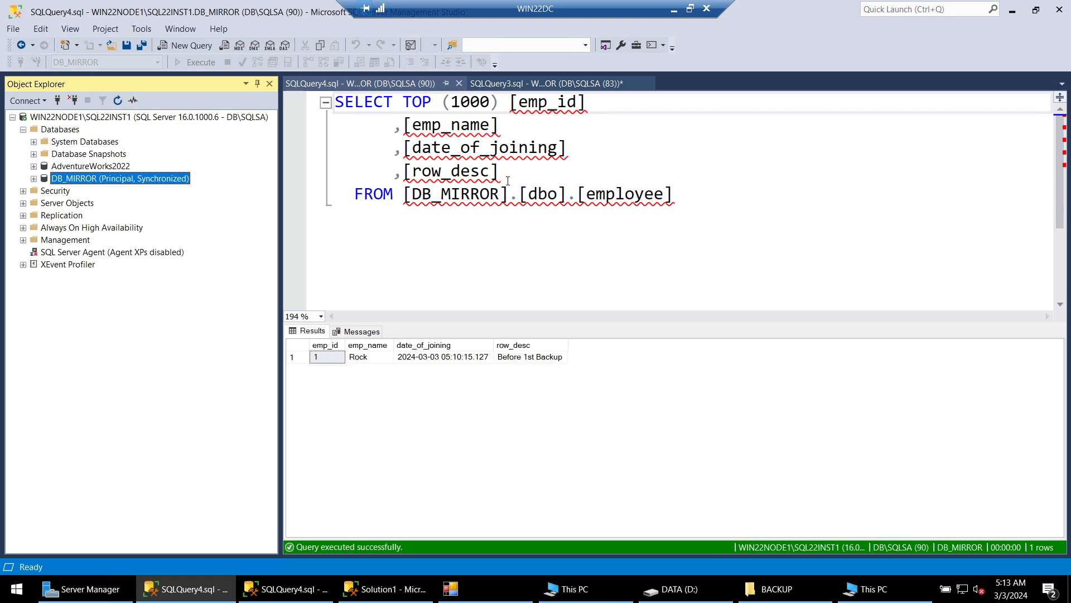
- Rerun the entire SELECT TOP (1000) employee query on WIN22NODE1 to check each employee row, and minimize the WIN22DC remote session
{"action": "left_click", "coordinate": [462, 213]}
{"action": "key", "text": "ctrl+a"}
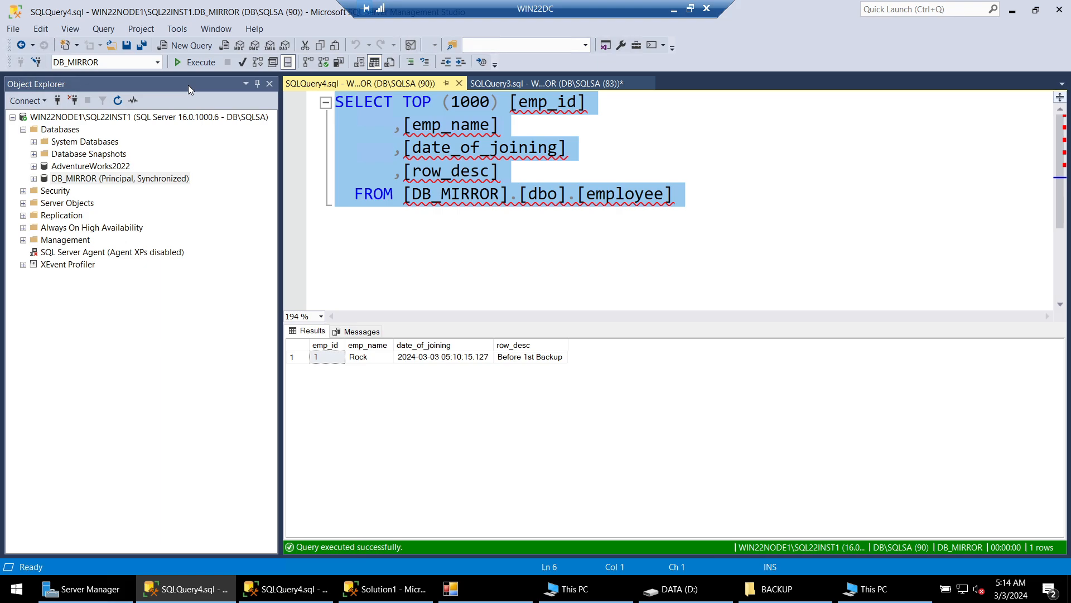
{"action": "left_click", "coordinate": [196, 64]}
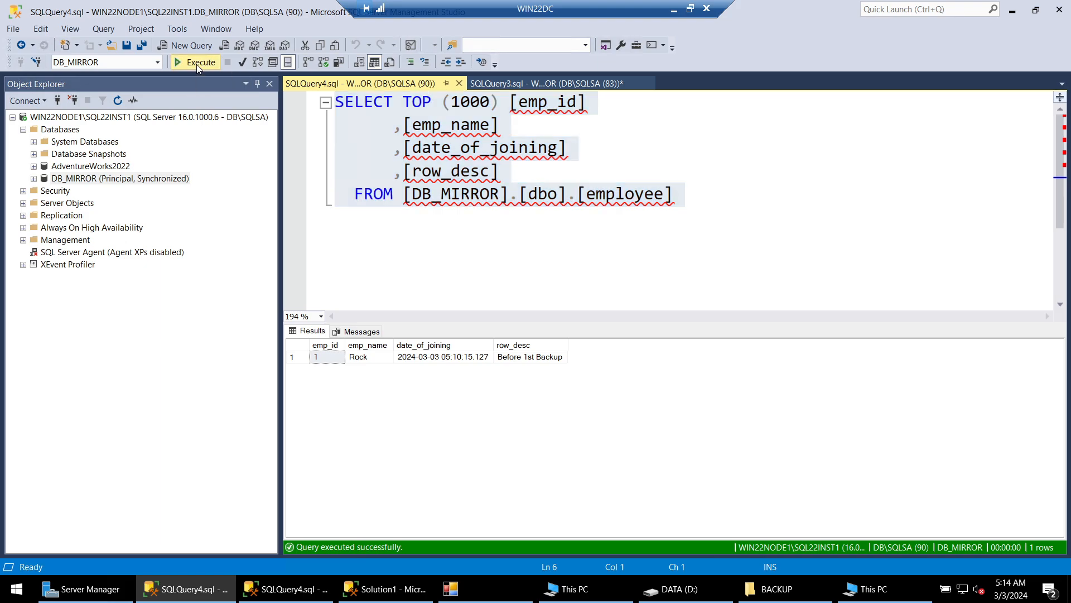
{"action": "left_click", "coordinate": [358, 357]}
{"action": "left_click", "coordinate": [358, 382]}
{"action": "left_click", "coordinate": [363, 357]}
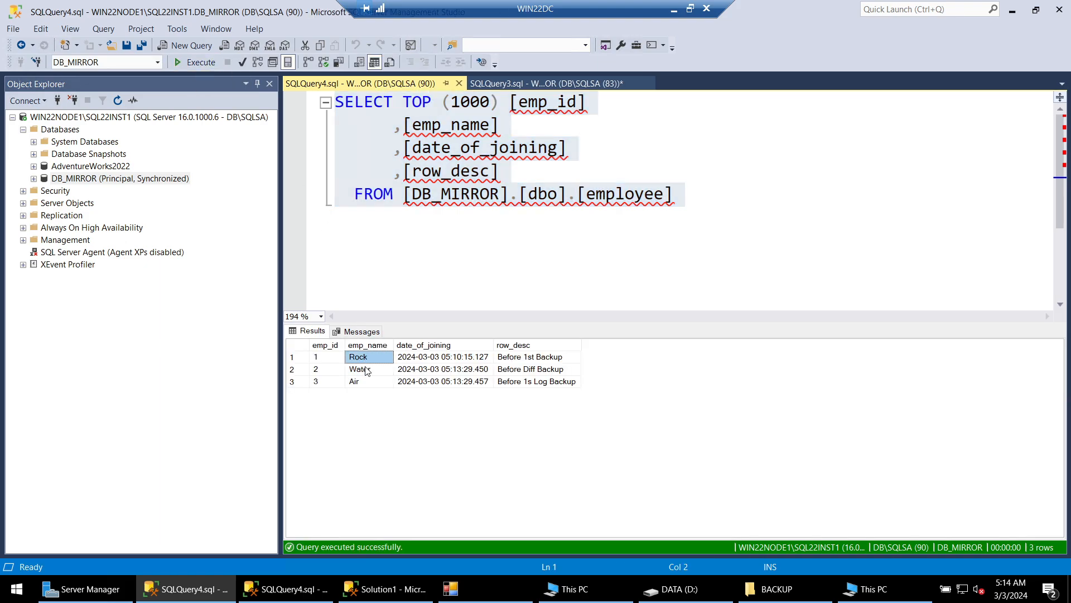
{"action": "left_click", "coordinate": [366, 370]}
{"action": "left_click", "coordinate": [366, 383]}
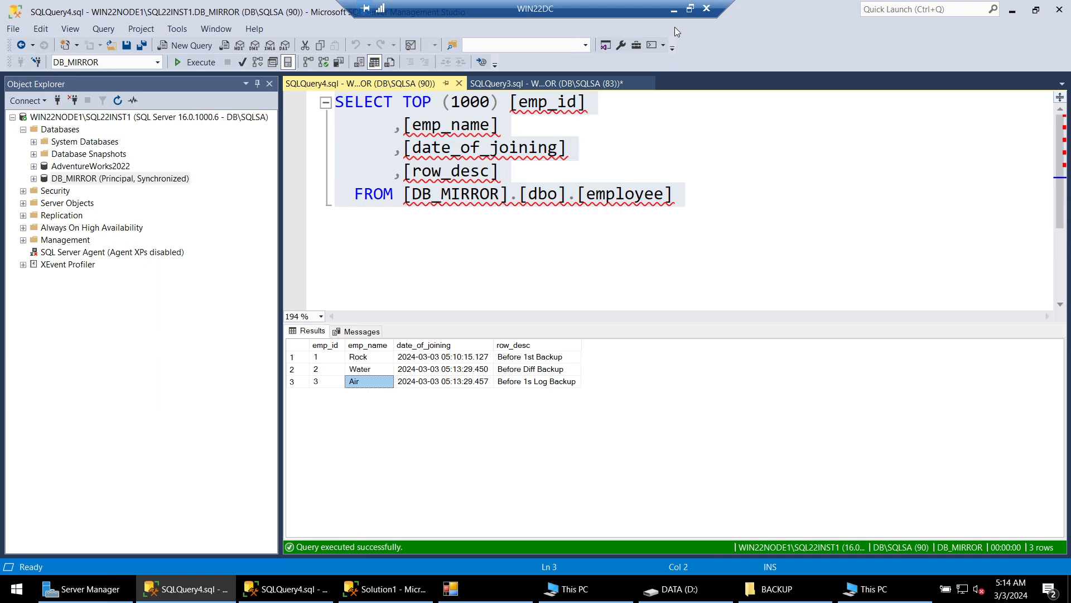
{"action": "left_click", "coordinate": [673, 10]}
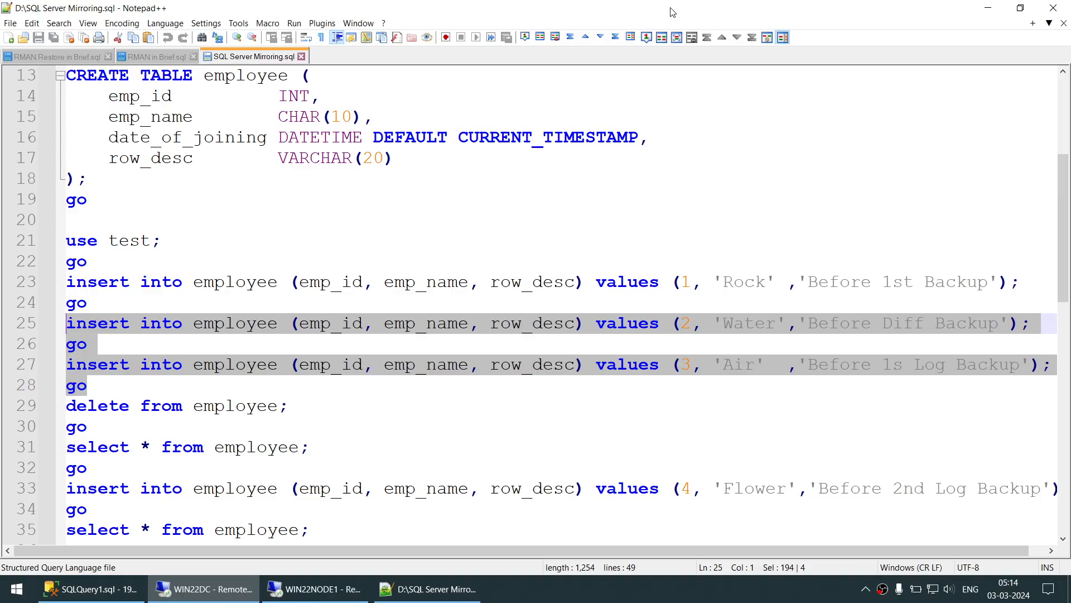
{"action": "left_click", "coordinate": [589, 593]}
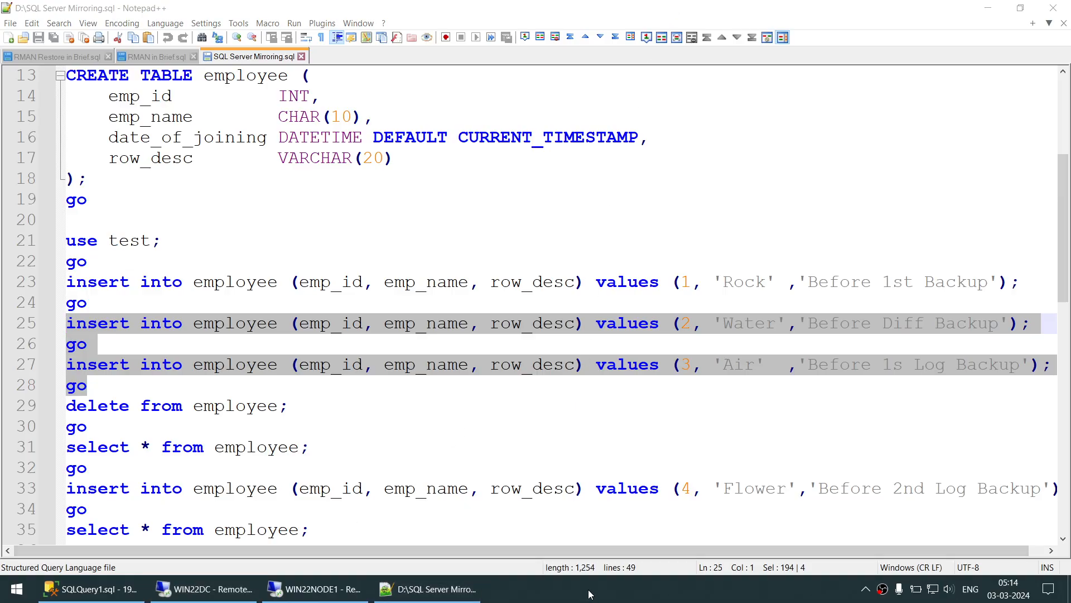